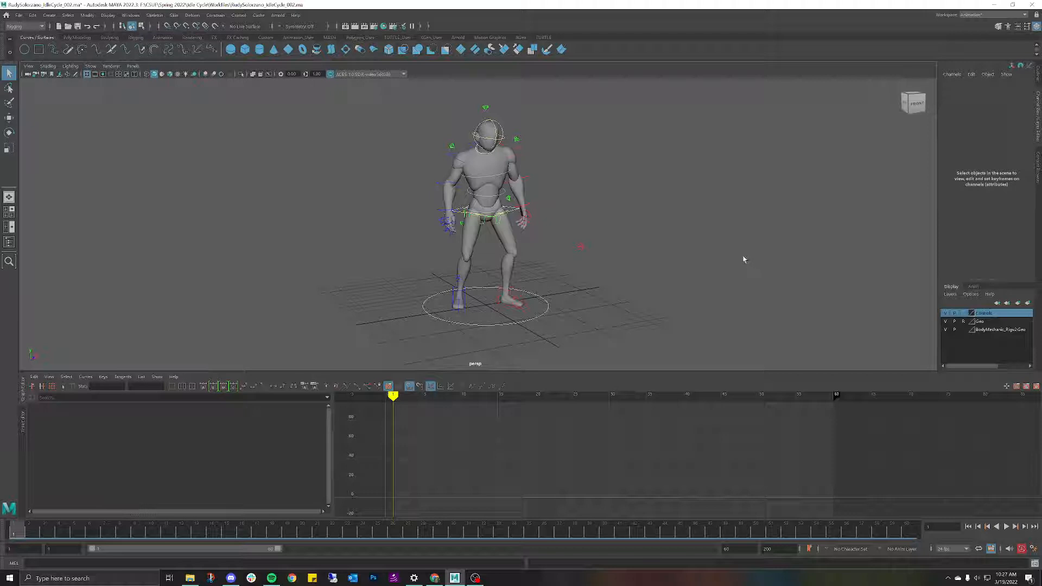
Select the character's RootX_M hip control to load its animation curves in the Graph Editor.
alt+drag(570, 228, 554, 195)
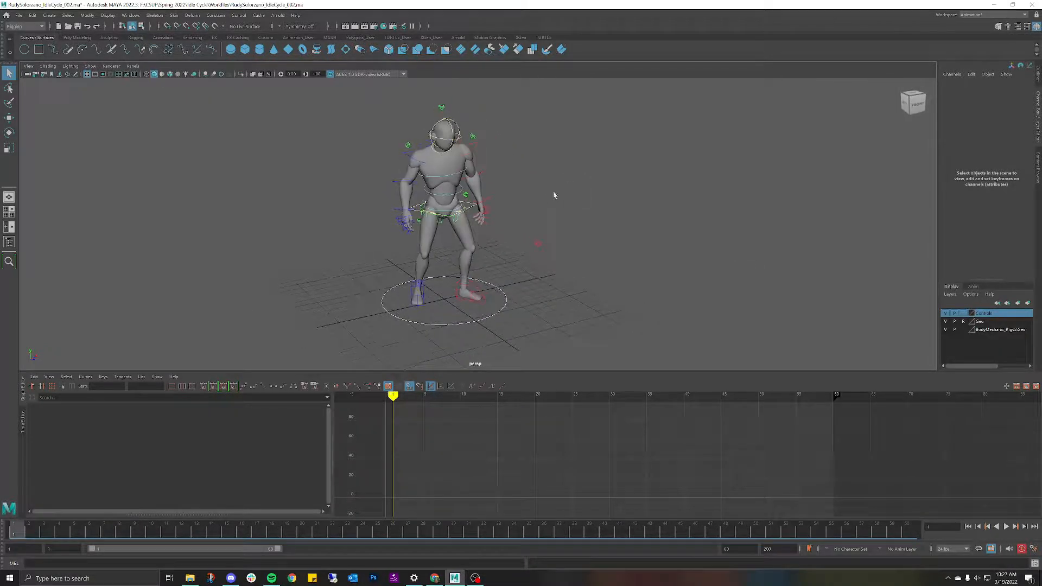
click(463, 213)
scroll(496, 219, up, 6)
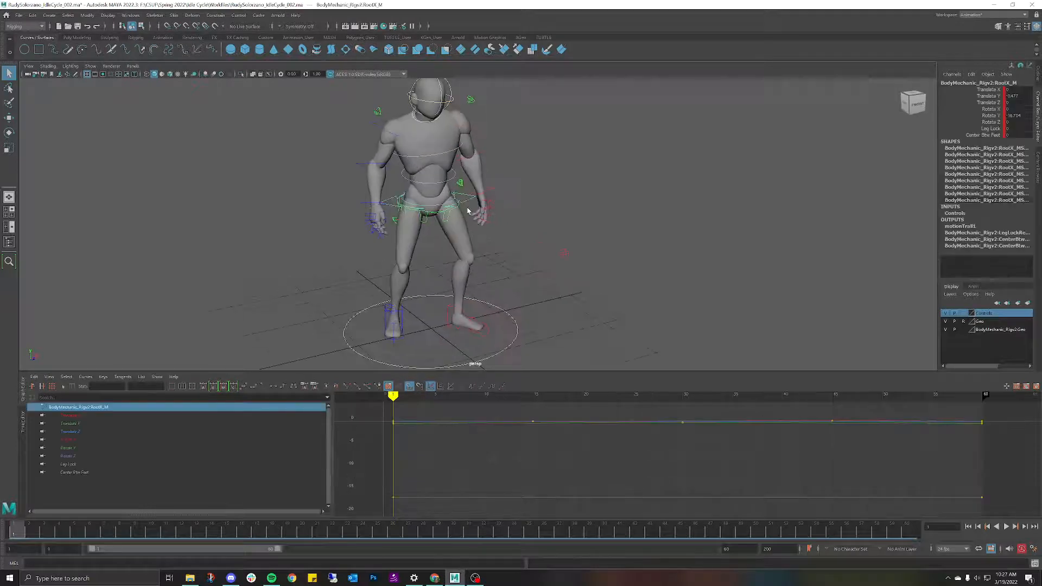
alt+middle_drag(544, 229, 547, 243)
mouse_move(547, 243)
alt+mouse_down()
mouse_move(543, 230)
mouse_move(547, 241)
alt+mouse_up()
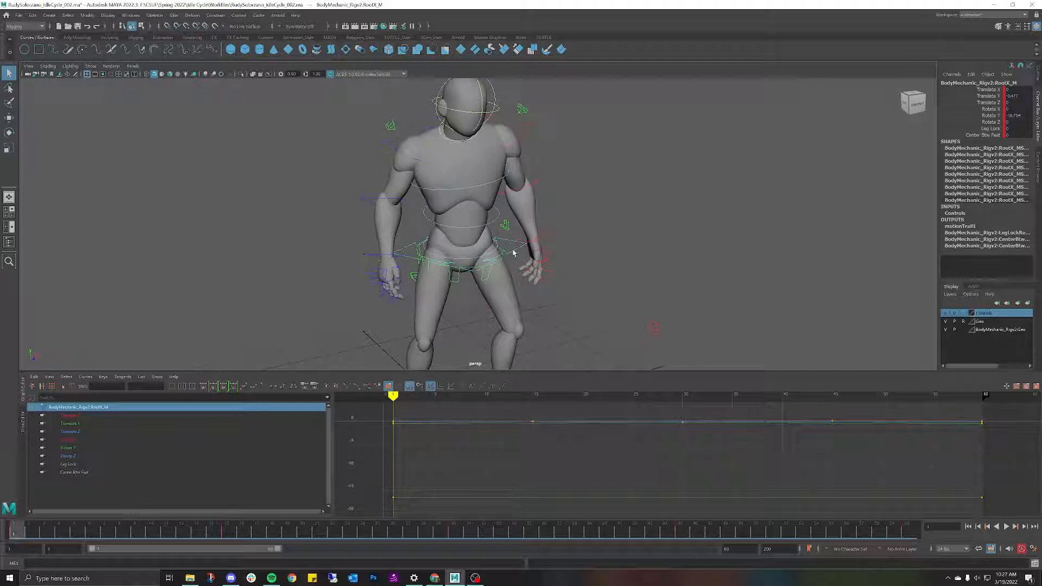
alt+drag(580, 240, 626, 207)
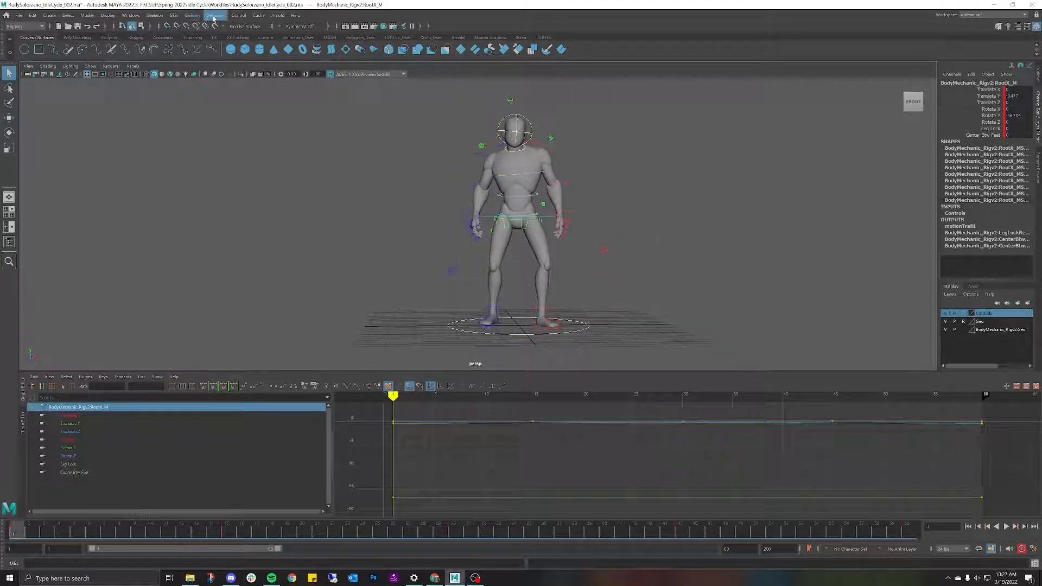
Switch the menu set from Rigging to Animation and open the Visualize commands for motion trails.
click(42, 27)
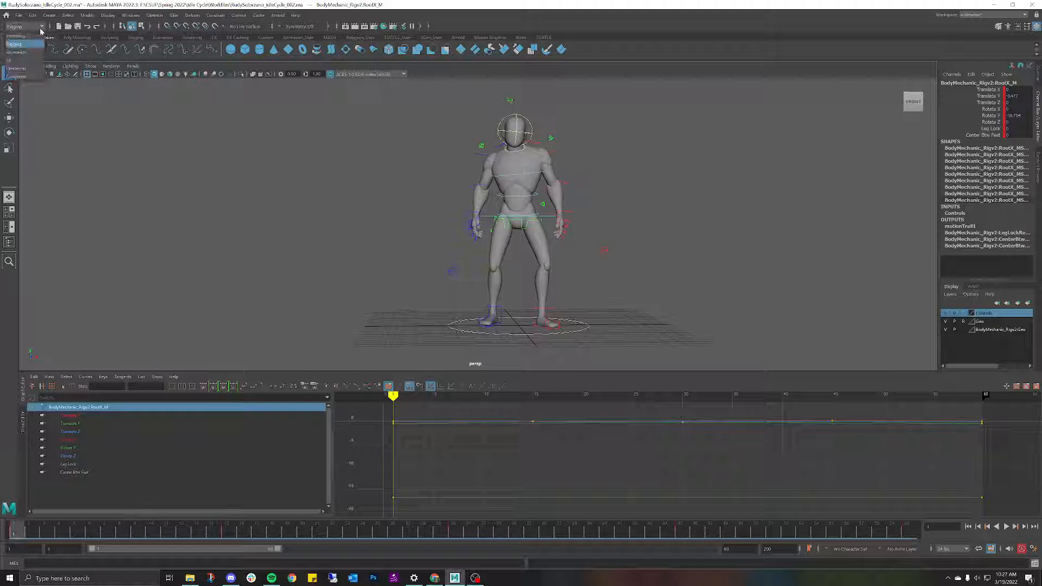
click(19, 53)
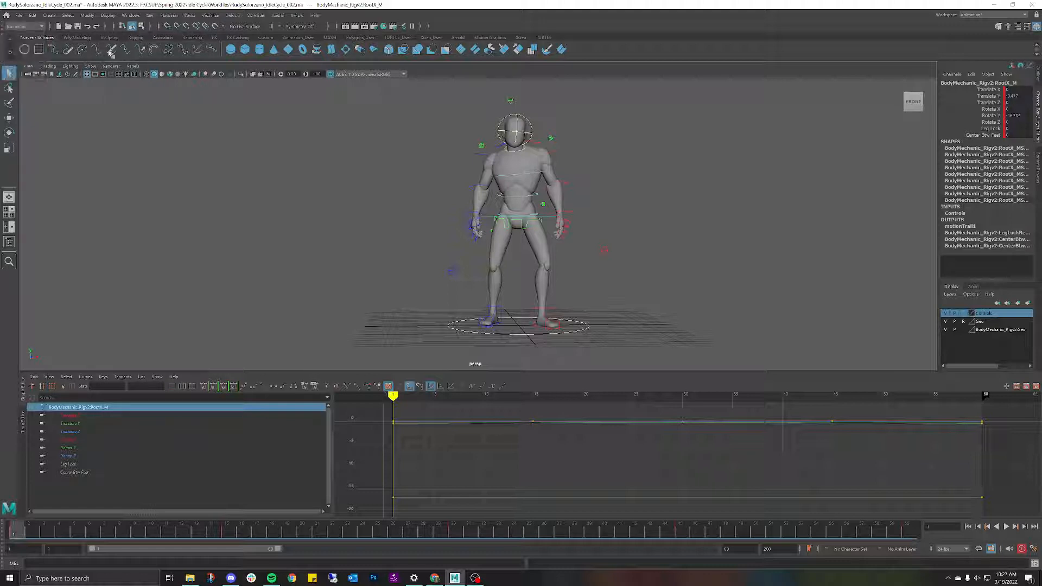
click(210, 15)
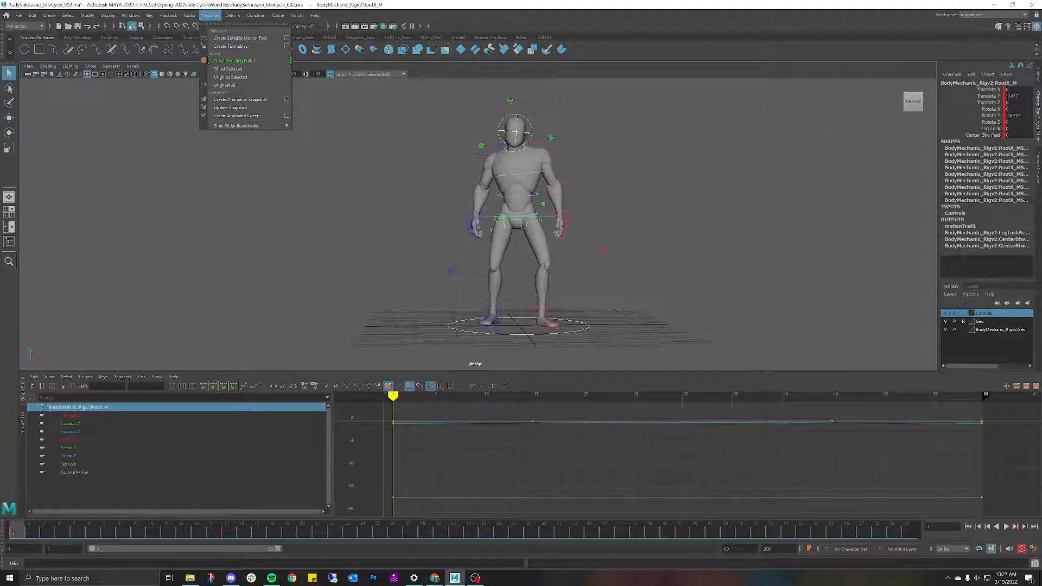
Unhide the Hips motion trail through the Outliner and reselect the RootX_M hip control.
click(1037, 77)
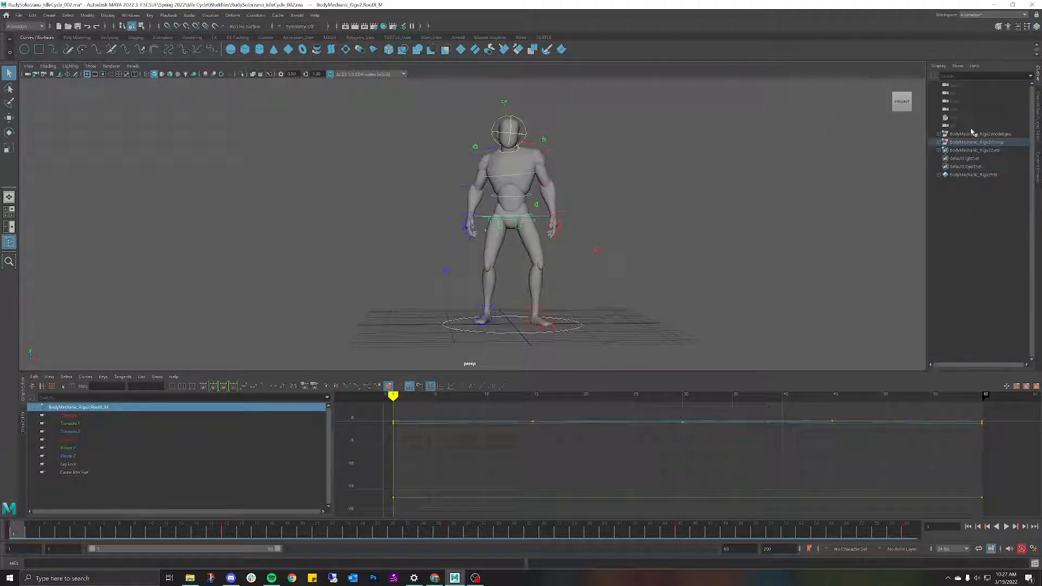
click(957, 118)
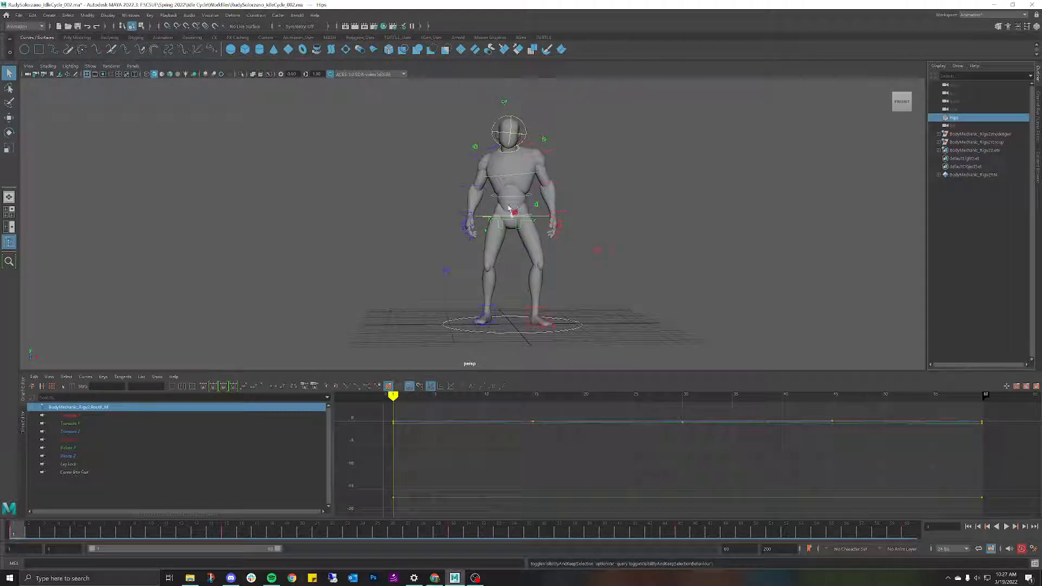
click(535, 217)
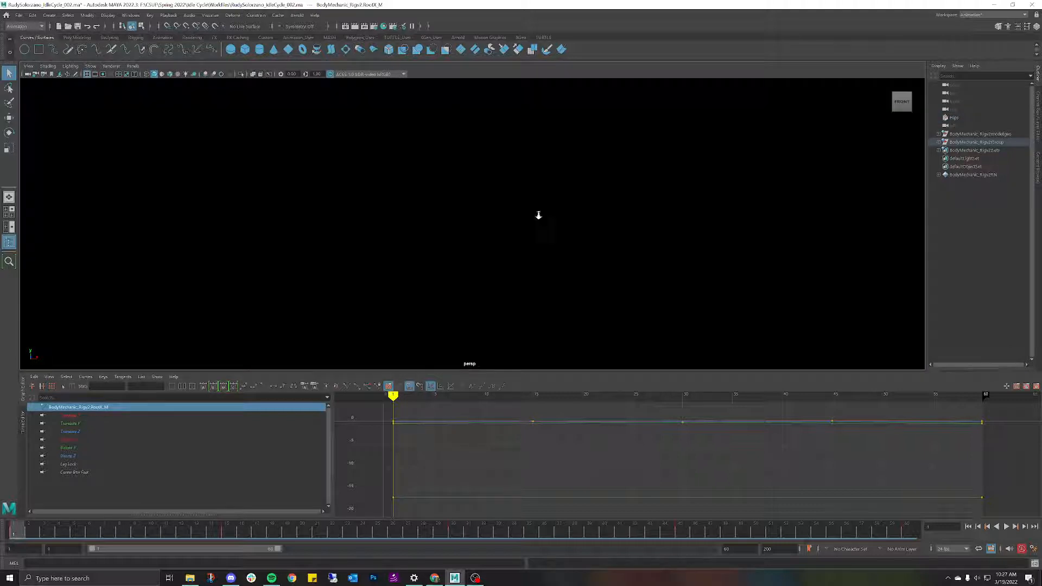
Examine the shape of the hips' motion trail up close and in relation to the whole body.
mouse_move(539, 215)
alt+right_down()
mouse_move(554, 225)
mouse_move(620, 213)
mouse_move(531, 229)
alt+right_up()
alt+middle_drag(607, 224, 560, 246)
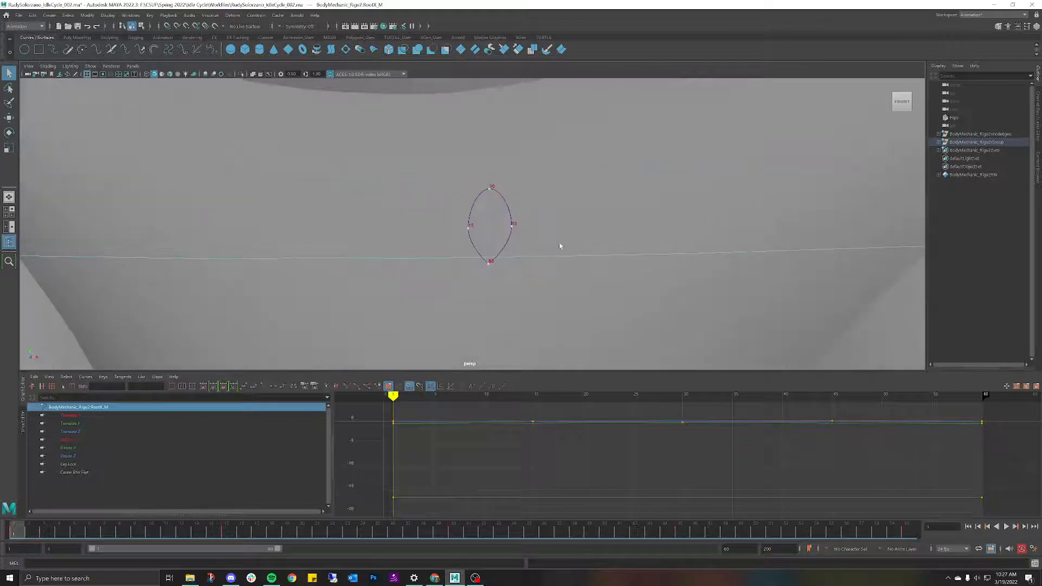
alt+drag(541, 242, 583, 243)
alt+right_drag(584, 242, 613, 244)
alt+drag(613, 244, 624, 246)
alt+right_drag(624, 246, 655, 219)
alt+drag(655, 219, 628, 217)
alt+middle_drag(628, 217, 630, 215)
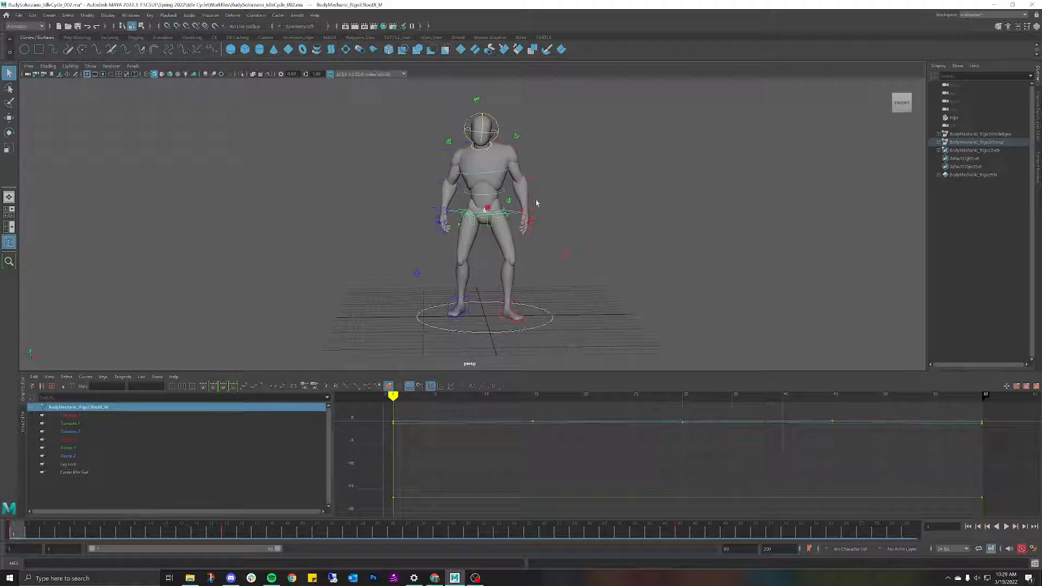
alt+drag(536, 202, 510, 202)
scroll(475, 200, up, 3)
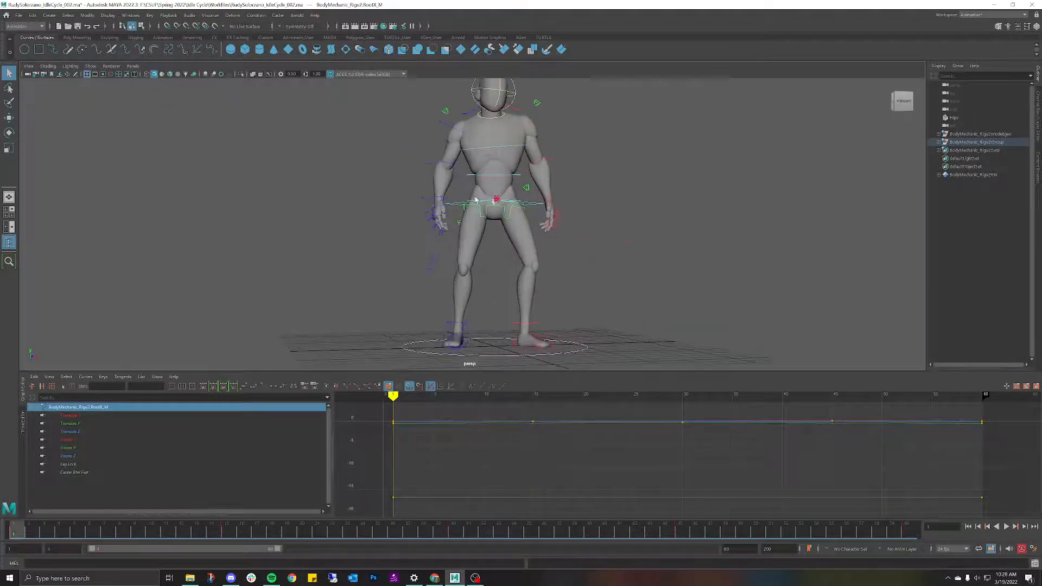
scroll(476, 200, up, 6)
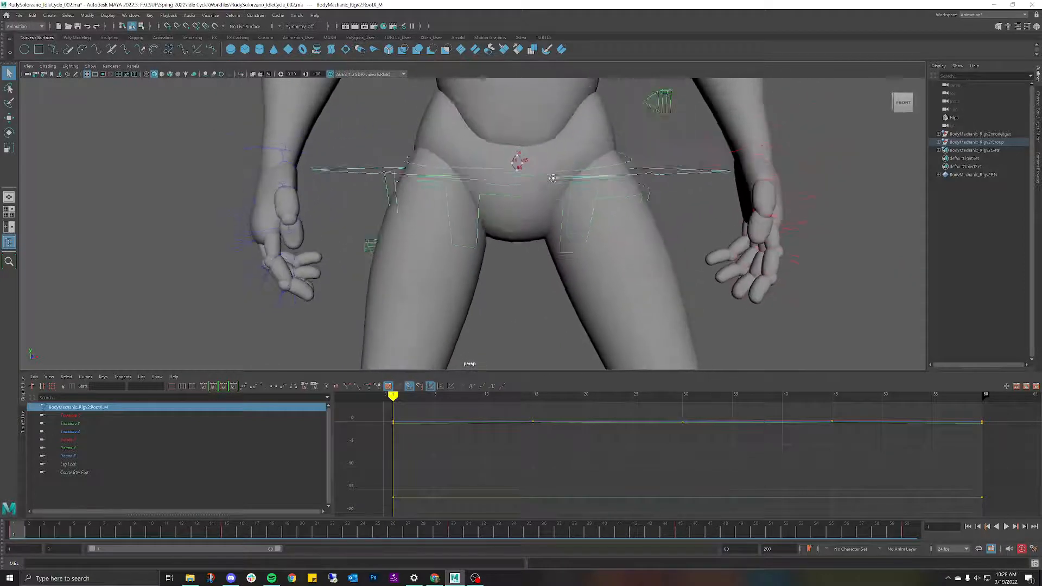
alt+drag(553, 178, 546, 176)
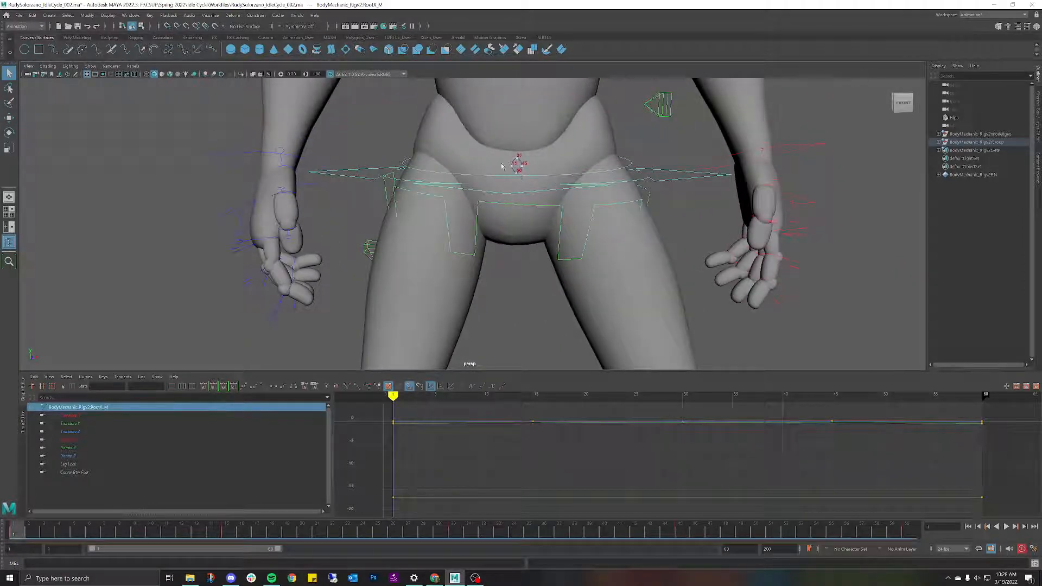
scroll(516, 129, down, 8)
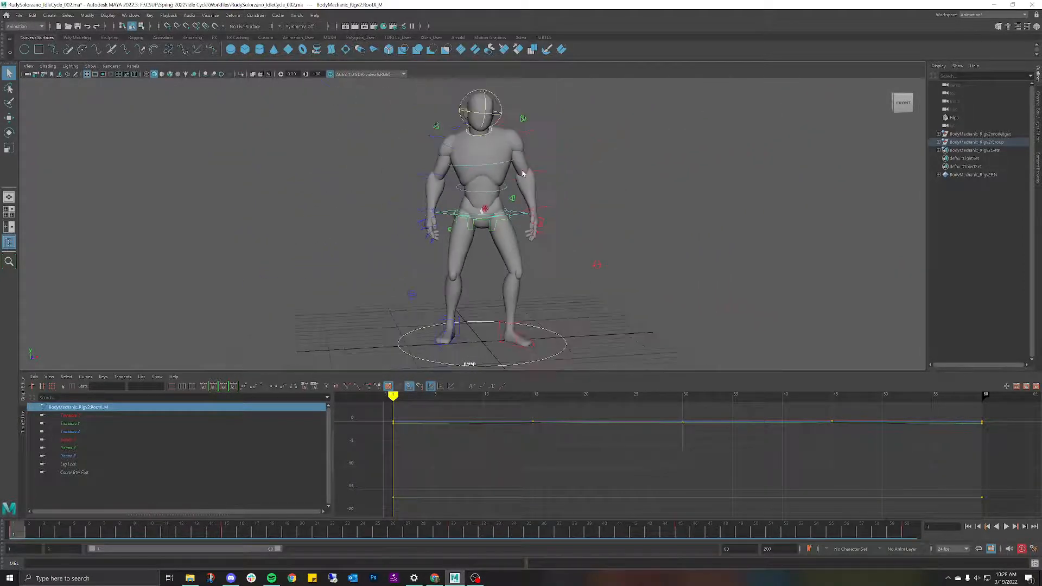
scroll(521, 187, down, 3)
alt+drag(526, 186, 552, 199)
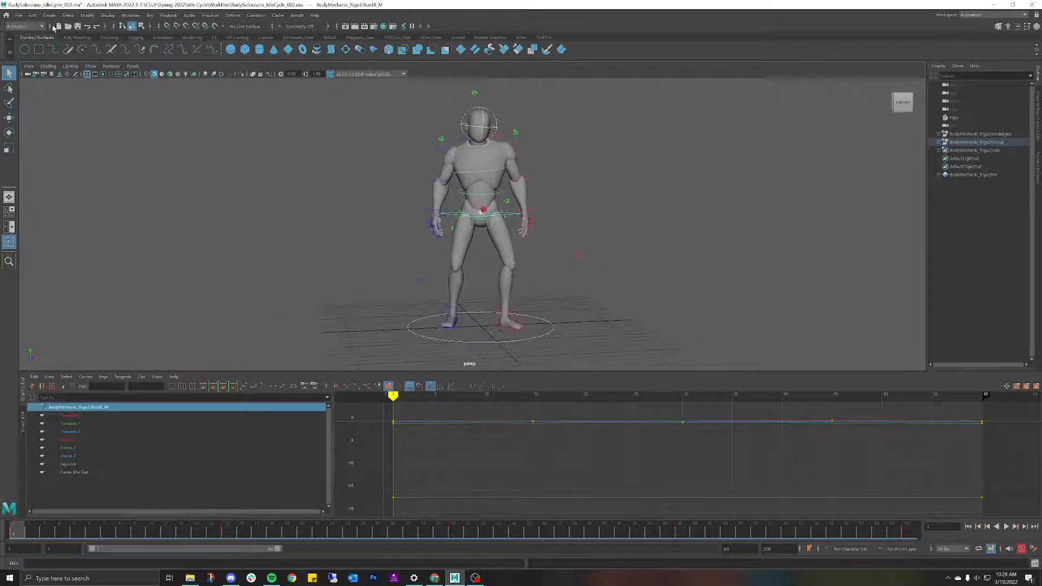
Hide the NURBS curves in the perspective viewport and clear the selection.
click(90, 66)
click(109, 118)
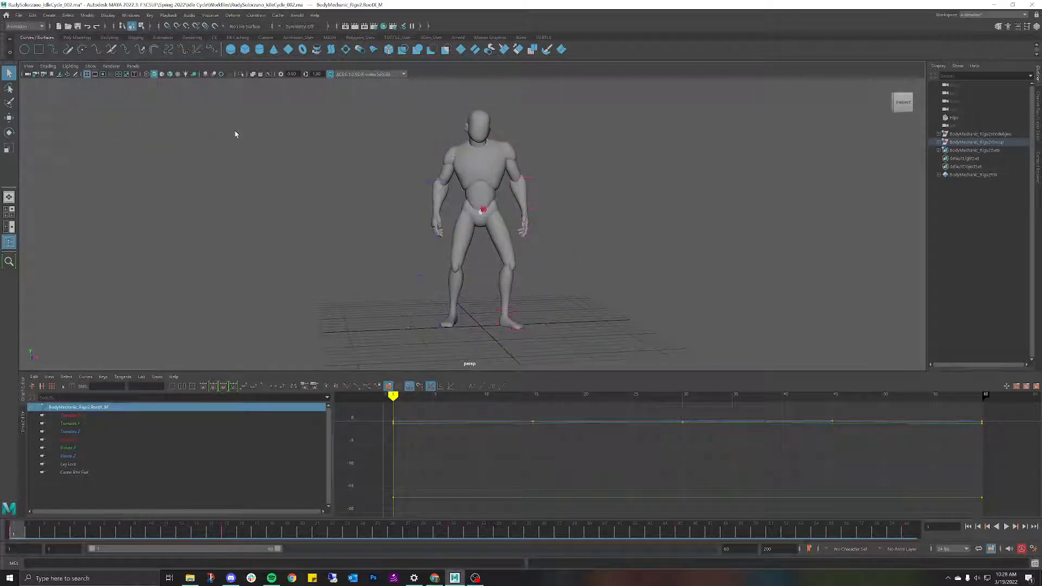
click(634, 348)
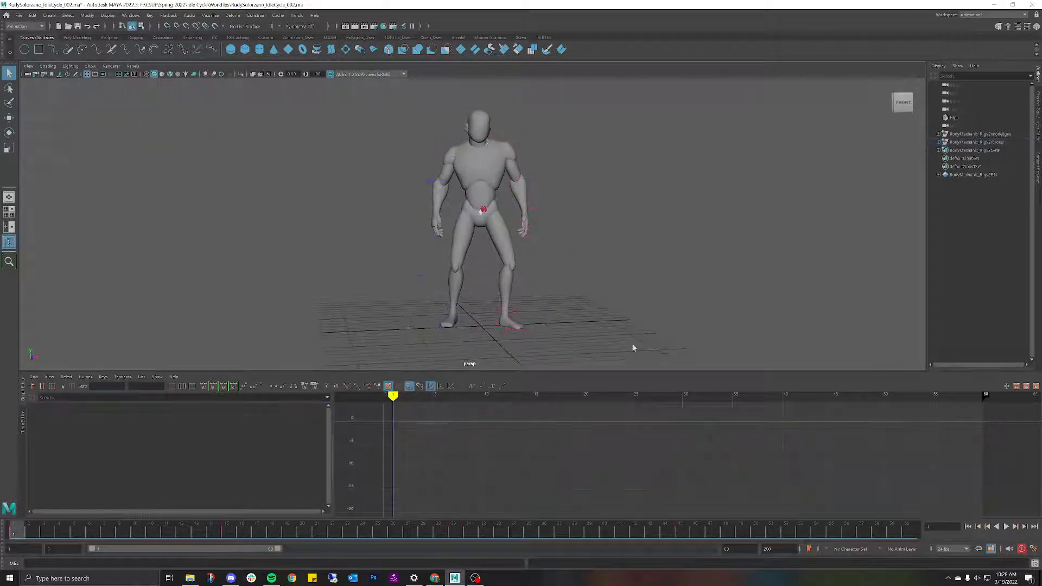
Hide the Hips motion trail from the viewport and deselect it.
click(963, 117)
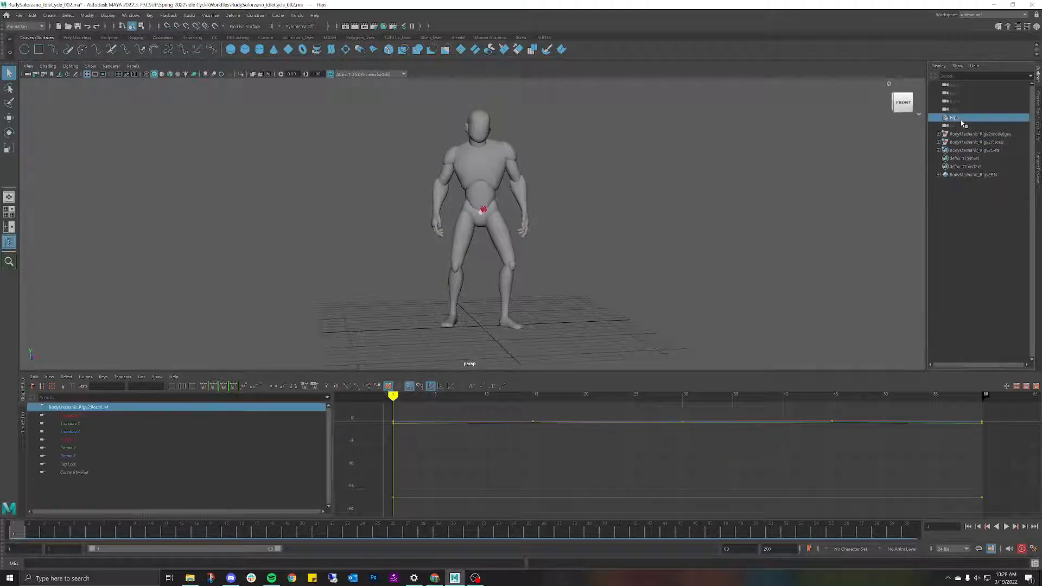
alt+drag(574, 155, 588, 151)
click(588, 155)
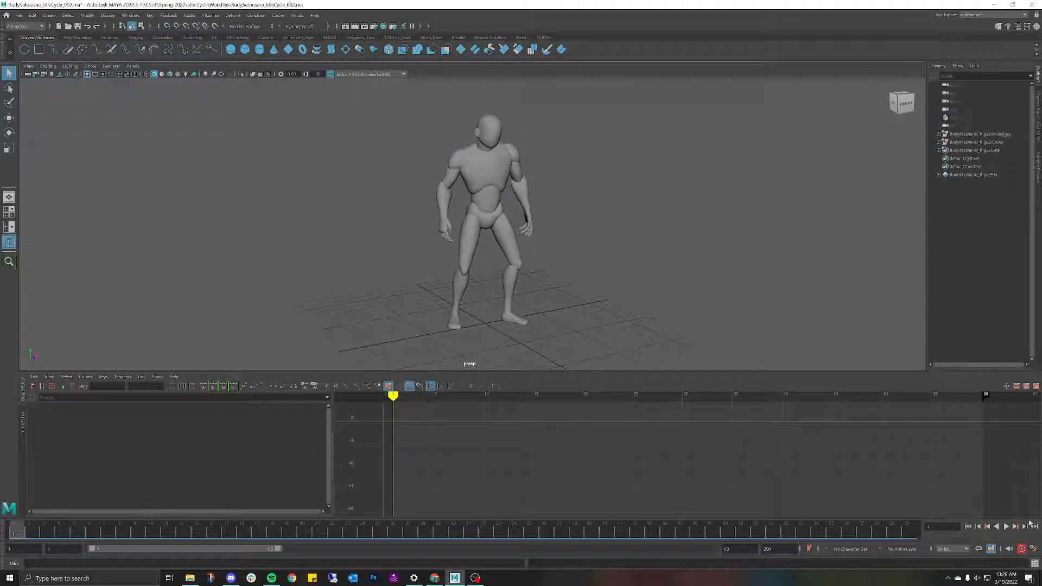
Play the idle cycle and examine the character's full-body motion from the front and both sides.
click(1008, 525)
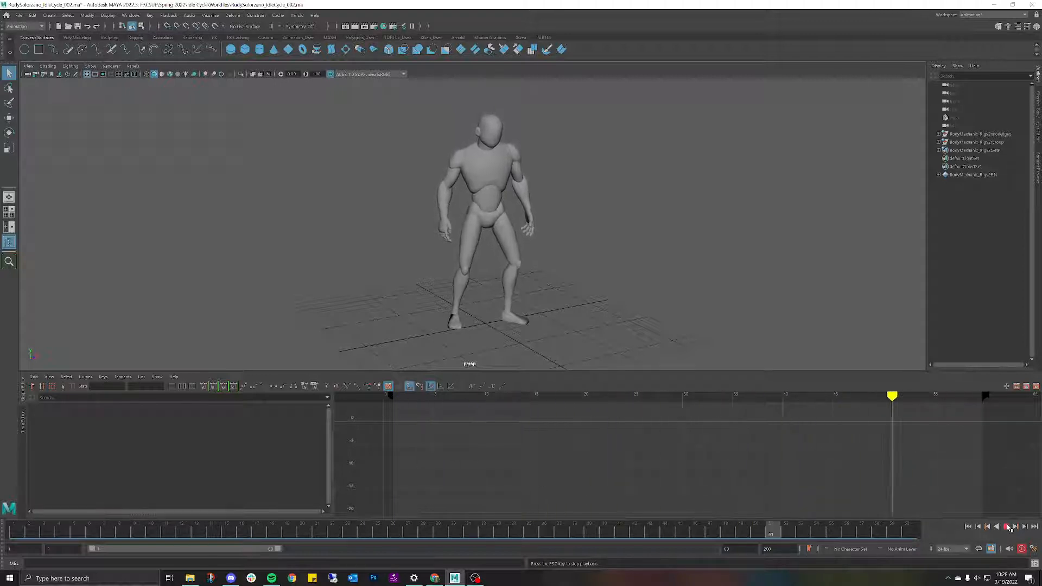
mouse_move(624, 257)
alt+mouse_down()
mouse_move(628, 245)
mouse_move(588, 246)
alt+mouse_up()
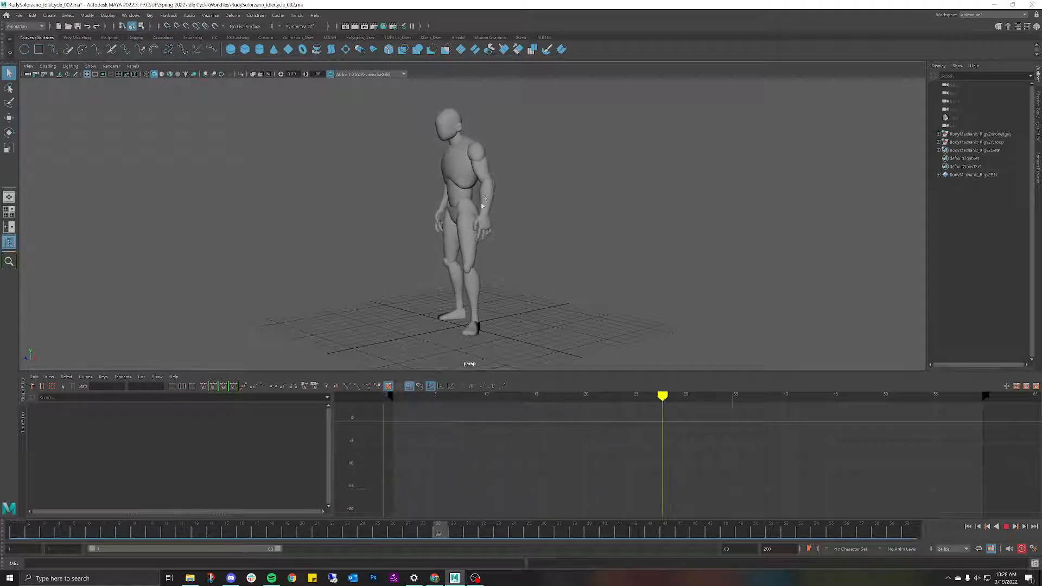
mouse_move(496, 194)
alt+mouse_down()
mouse_move(549, 240)
mouse_move(548, 219)
mouse_move(535, 232)
mouse_move(523, 220)
mouse_move(547, 214)
alt+mouse_up()
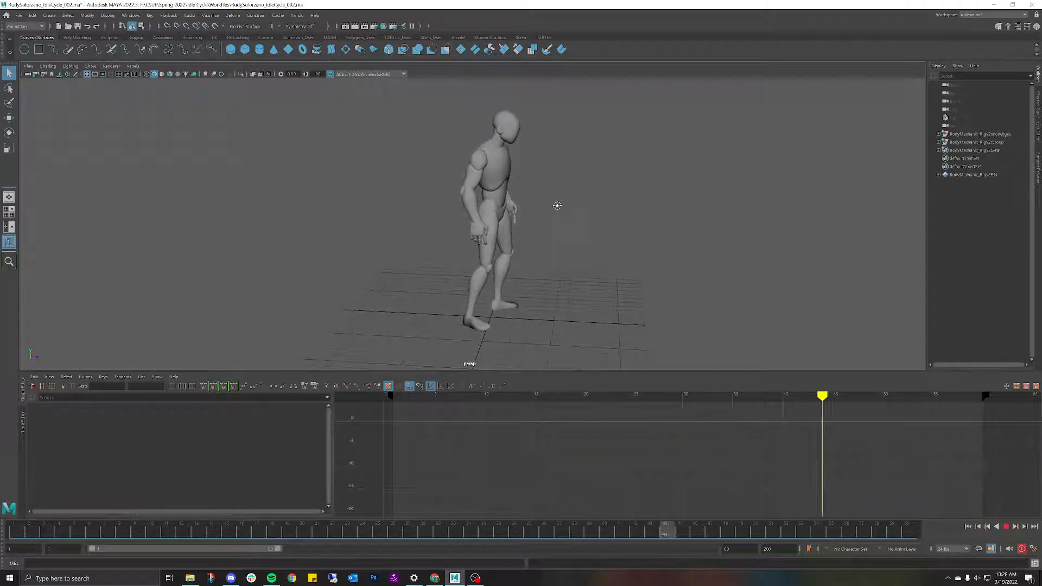
mouse_move(556, 205)
alt+mouse_down()
mouse_move(547, 214)
mouse_move(478, 202)
mouse_move(495, 204)
mouse_move(507, 248)
alt+mouse_up()
Examine the feet and lower legs against the ground plane while the animation plays.
alt+middle_drag(506, 248, 496, 172)
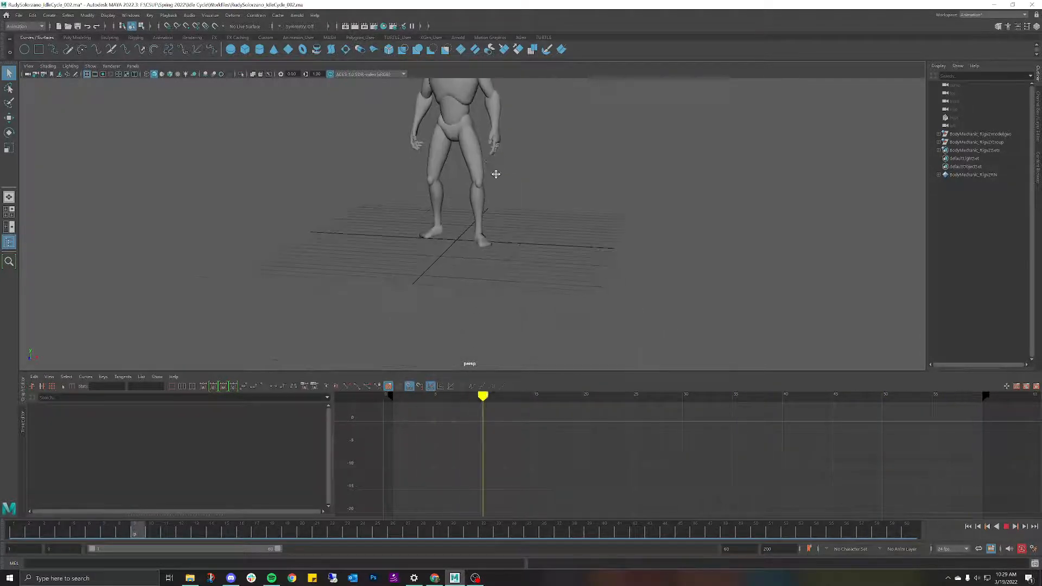
scroll(509, 219, up, 6)
mouse_move(509, 219)
alt+mouse_down()
mouse_move(554, 204)
mouse_move(473, 220)
mouse_move(540, 226)
mouse_move(498, 209)
alt+mouse_up()
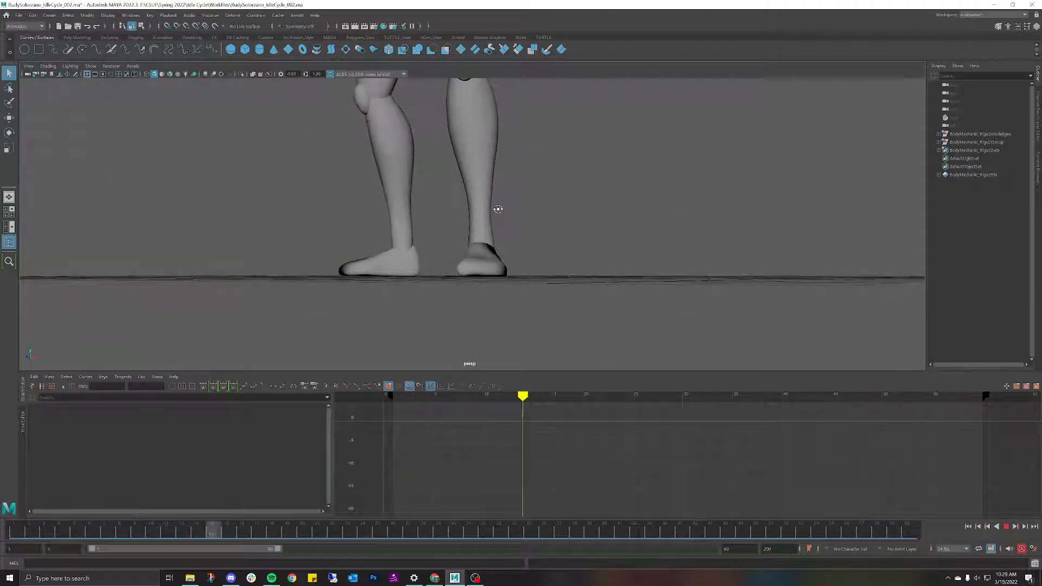
alt+middle_drag(500, 204, 496, 230)
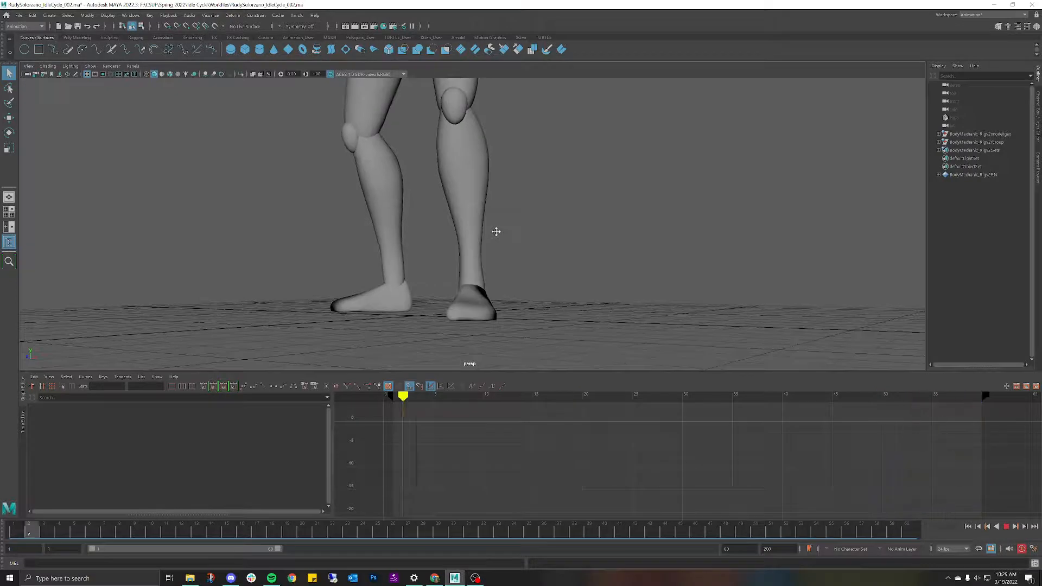
scroll(551, 237, down, 10)
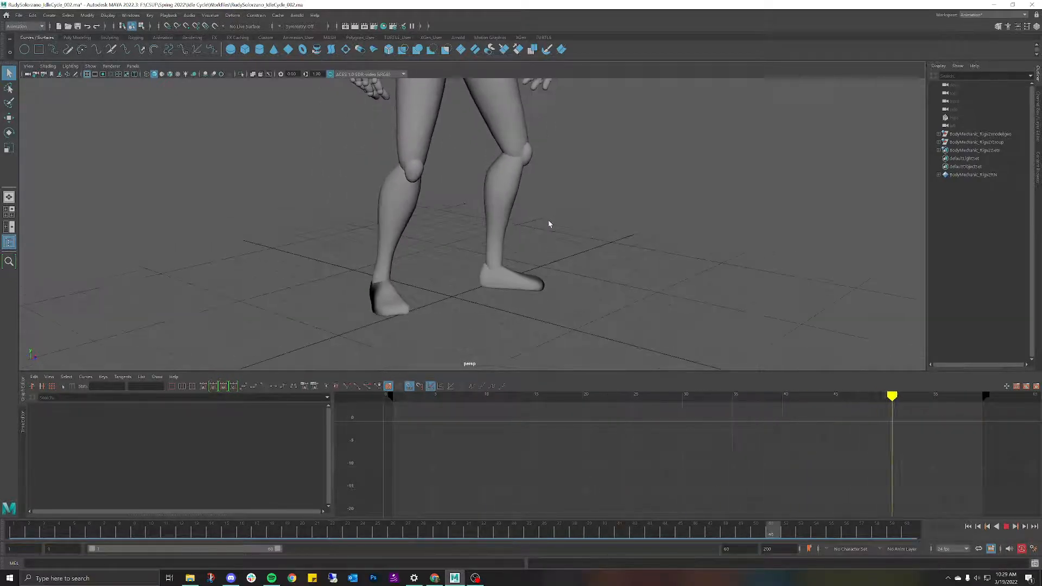
Examine the torso, arm and head motion from several angles and stop the playback.
alt+drag(563, 162, 524, 193)
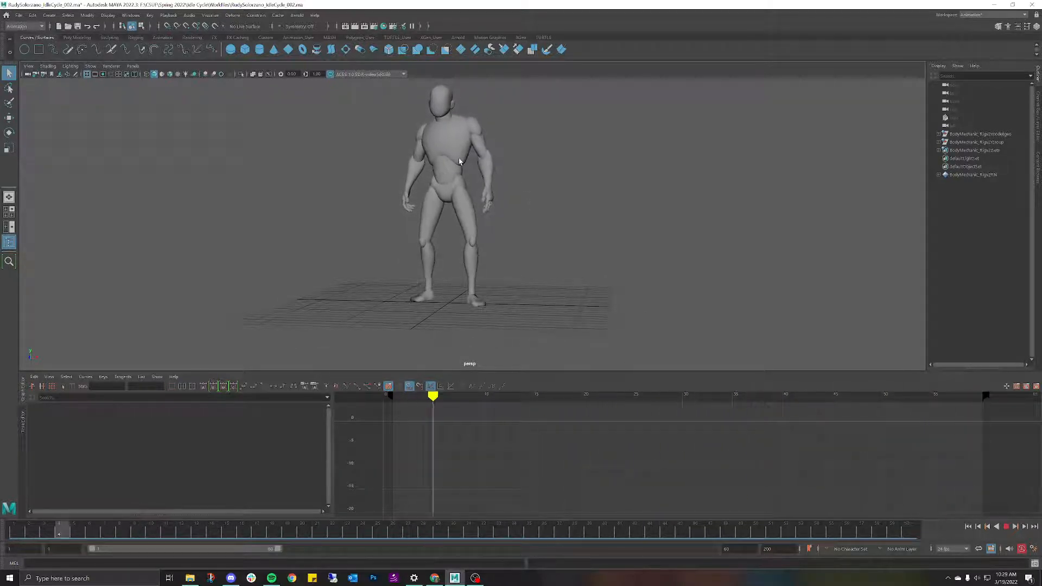
alt+drag(508, 145, 500, 155)
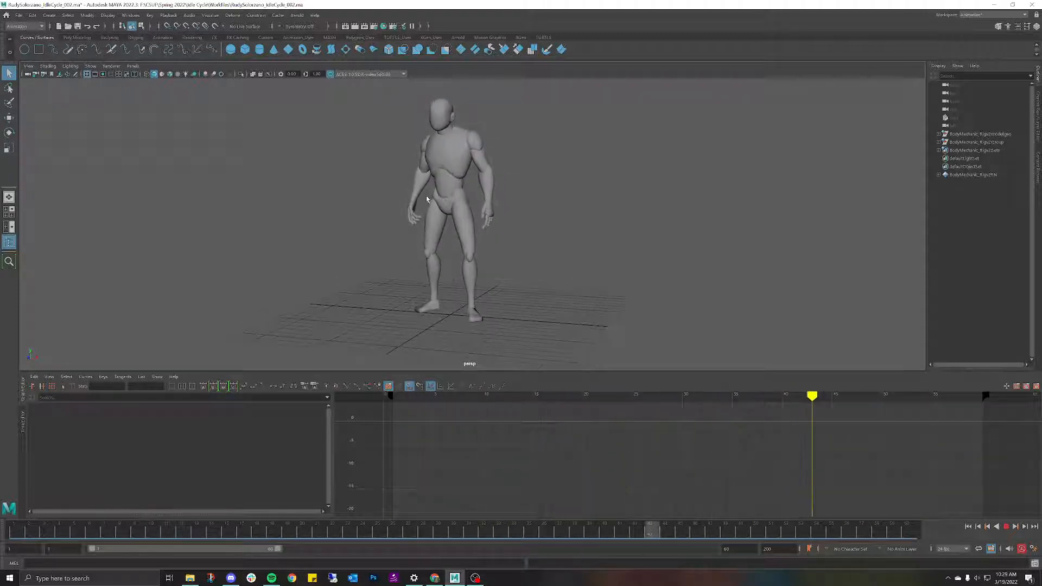
alt+drag(488, 228, 539, 168)
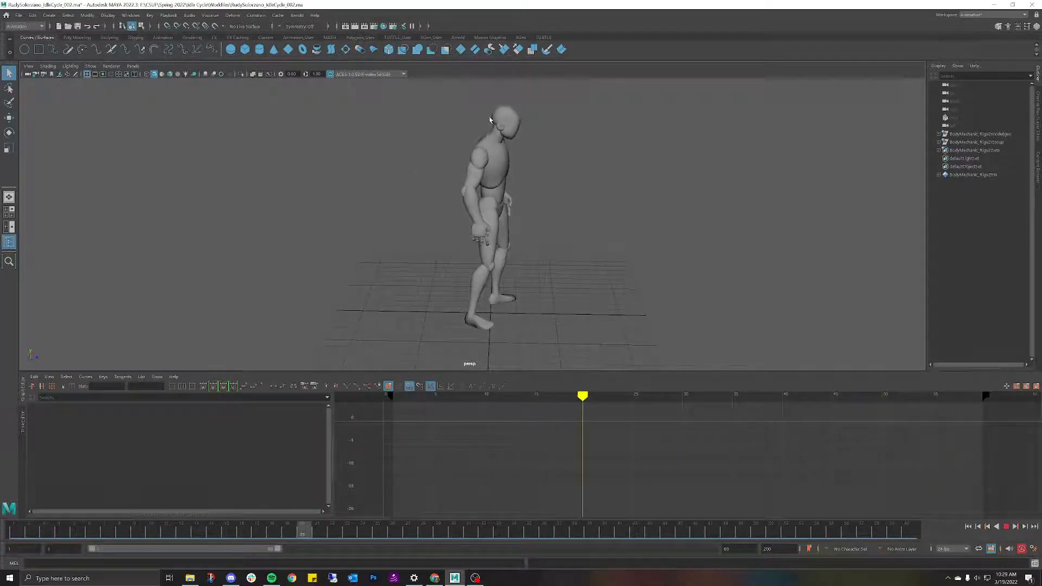
alt+drag(562, 141, 446, 140)
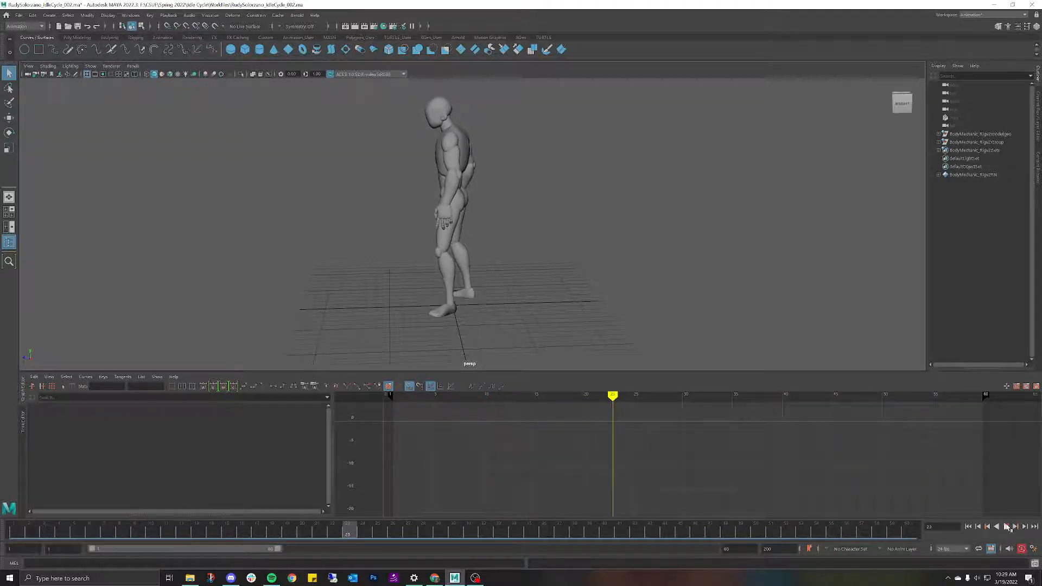
Show the NURBS curves in the perspective viewport again so the rig controls can be selected.
alt+drag(473, 217, 451, 170)
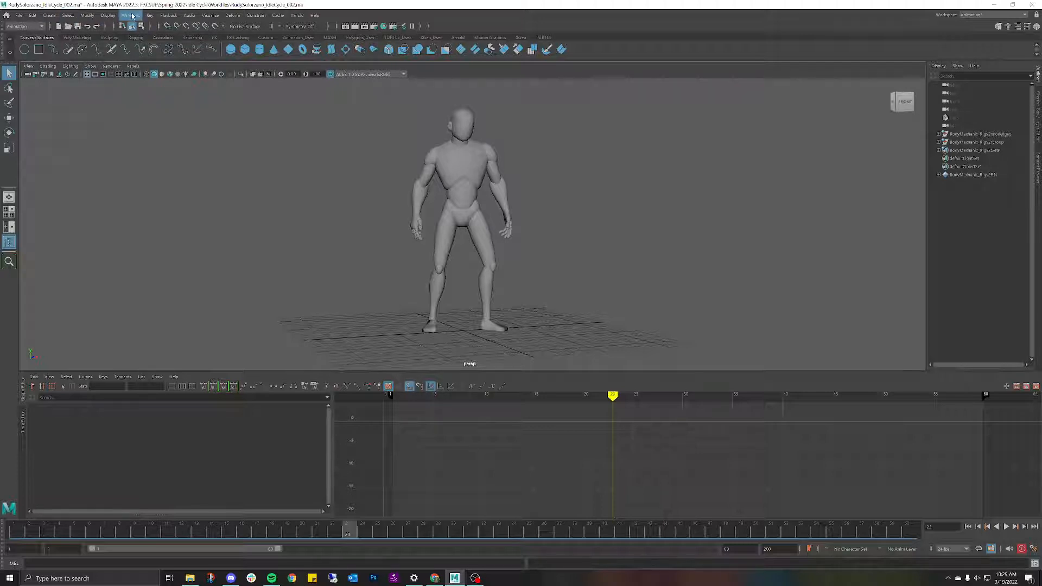
click(90, 65)
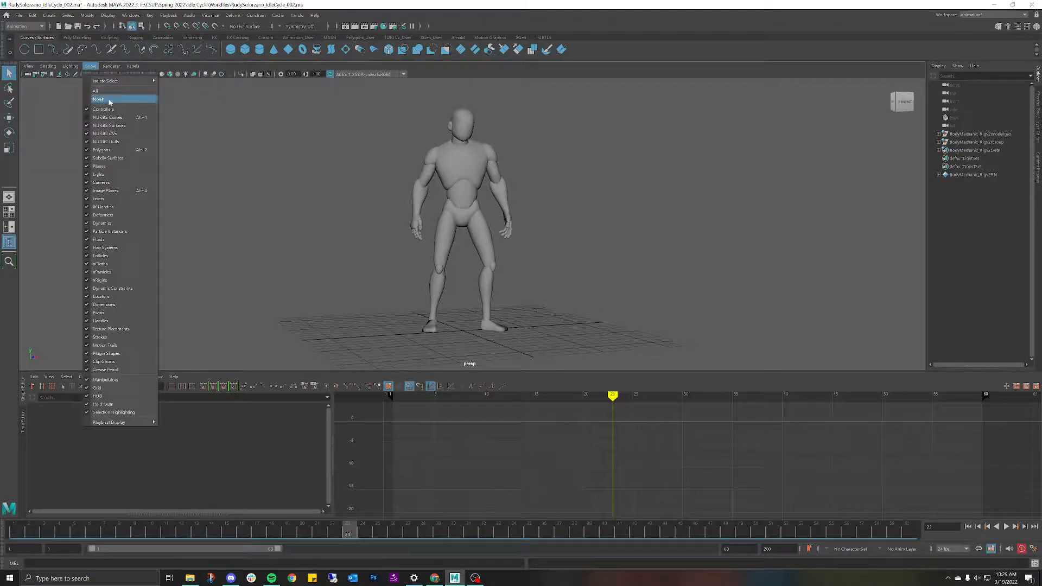
click(113, 117)
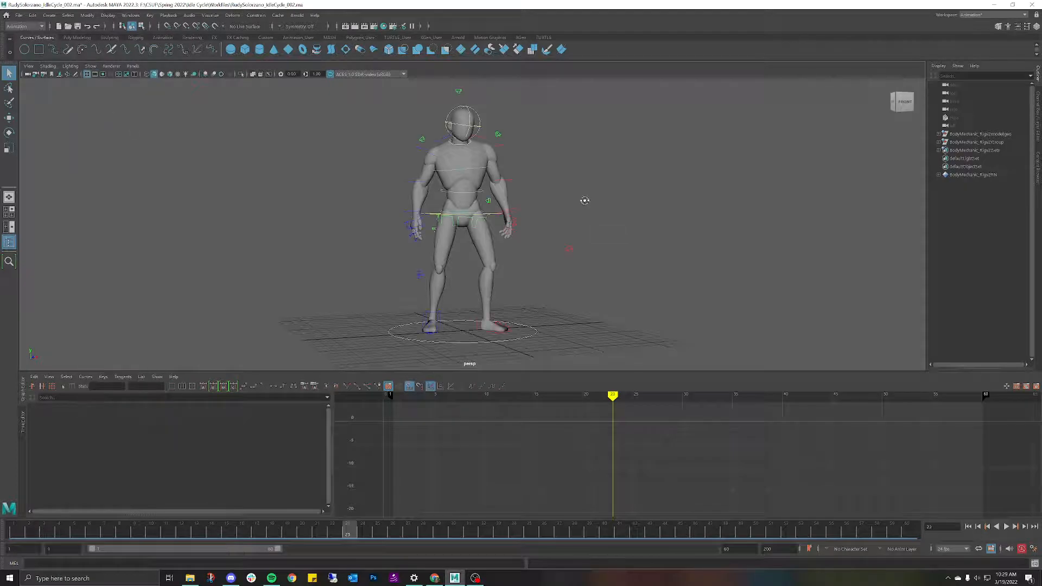
Select the RootX_M hip control and view the character's stance from the front and the side.
alt+drag(585, 200, 480, 220)
scroll(565, 211, up, 3)
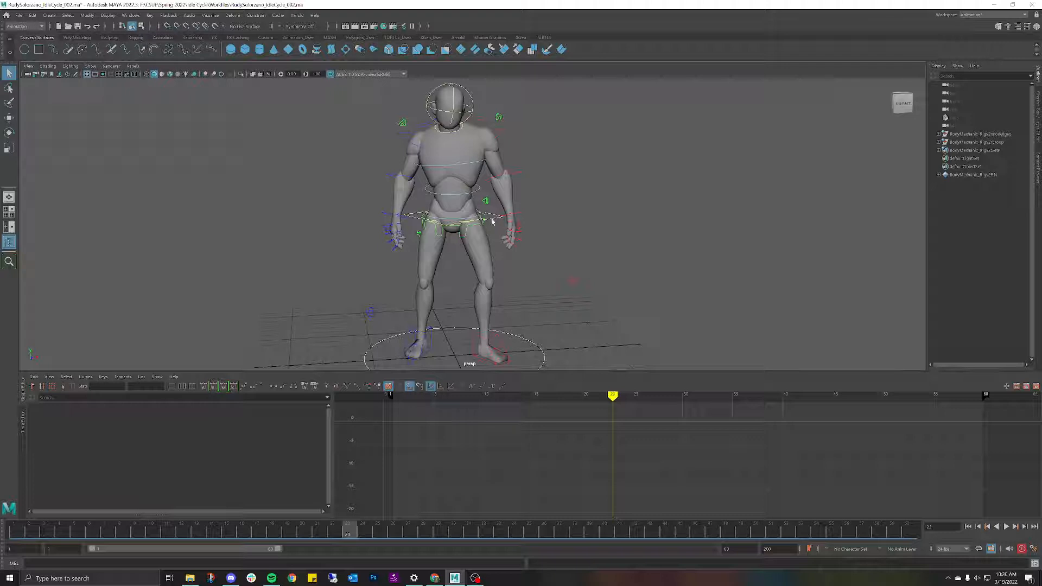
click(493, 221)
alt+drag(544, 202, 533, 227)
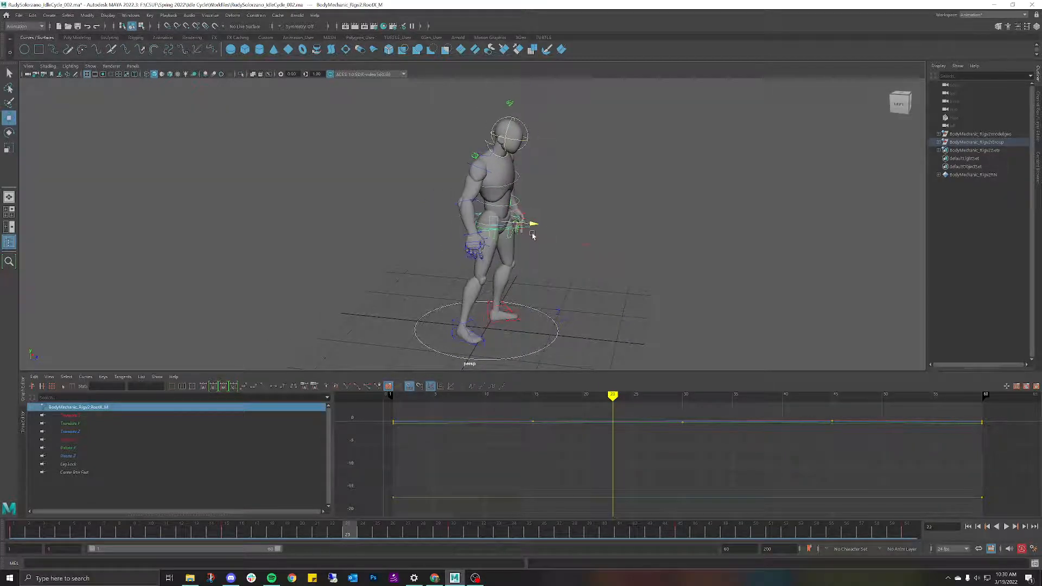
mouse_move(530, 226)
alt+mouse_down()
mouse_move(553, 214)
mouse_move(531, 213)
alt+mouse_up()
scroll(531, 213, up, 5)
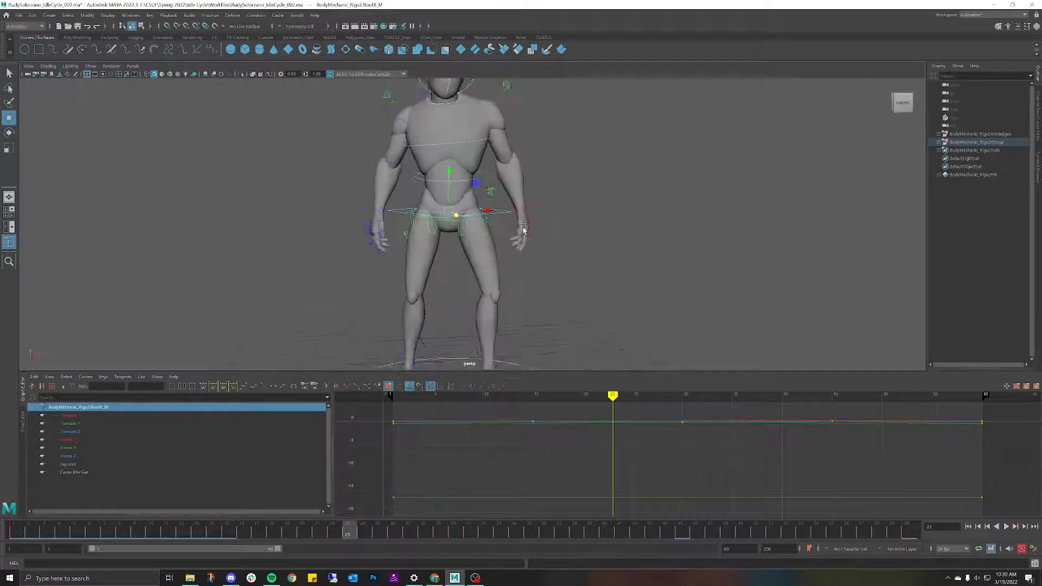
scroll(501, 194, down, 5)
alt+middle_drag(500, 193, 511, 193)
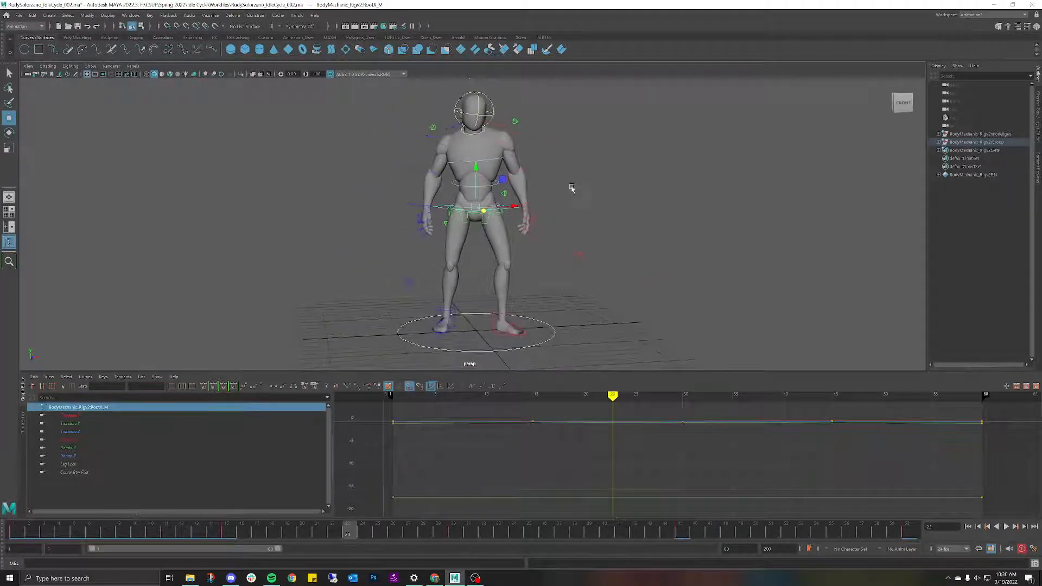
scroll(572, 188, up, 1)
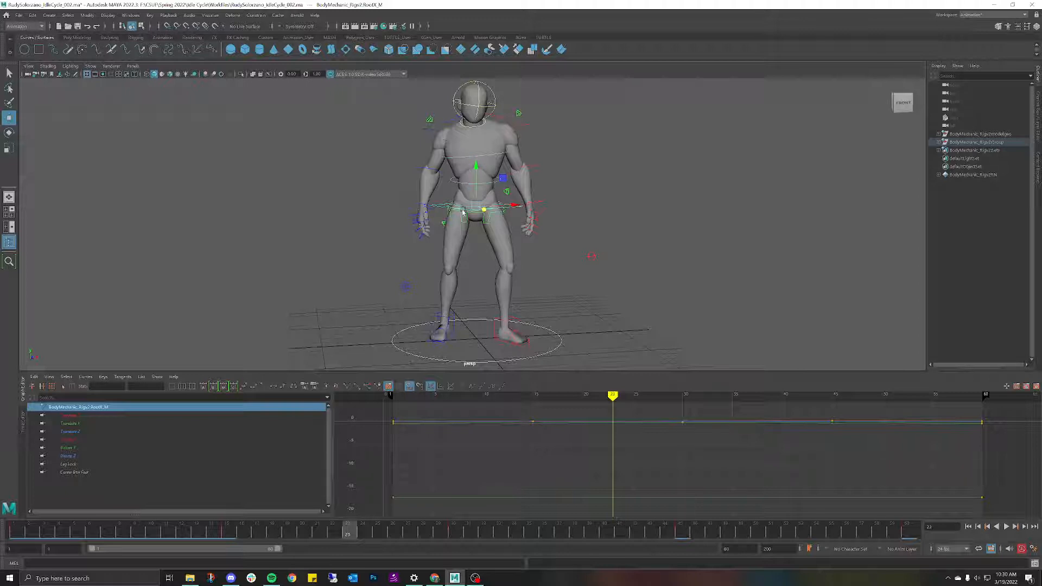
Examine the feet, legs and full-body stance in relation to the hips from front and three-quarter angles.
mouse_move(543, 279)
alt+mouse_down()
mouse_move(602, 267)
mouse_move(533, 272)
alt+mouse_up()
scroll(530, 230, up, 4)
scroll(528, 219, up, 2)
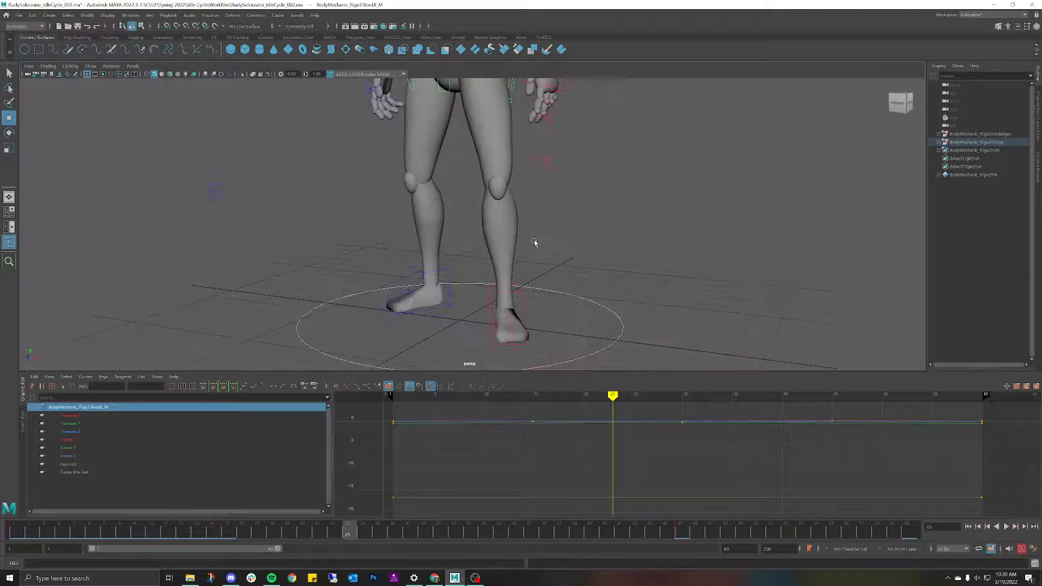
alt+middle_drag(535, 242, 530, 269)
scroll(530, 270, down, 2)
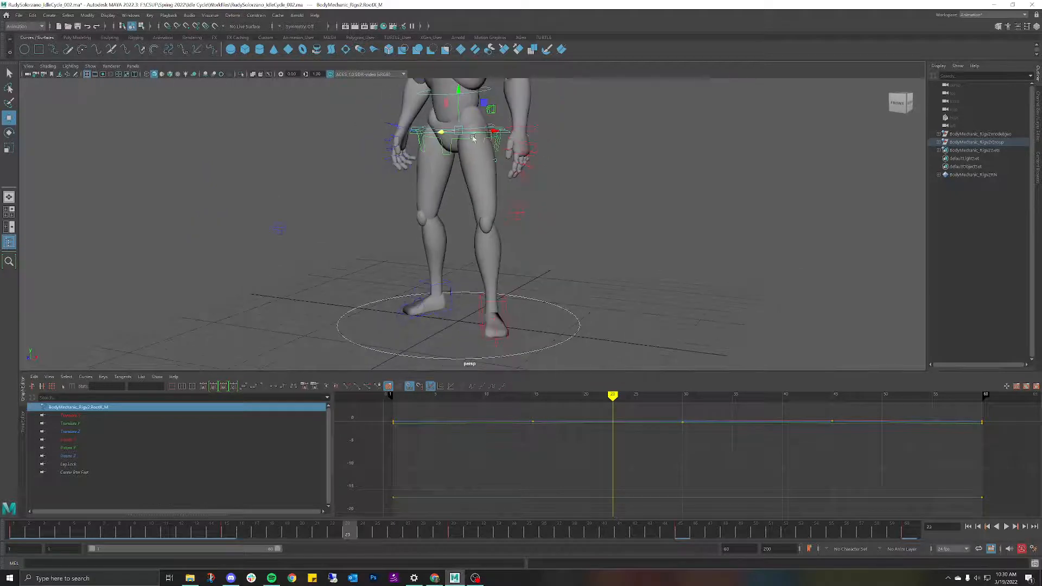
scroll(568, 250, up, 2)
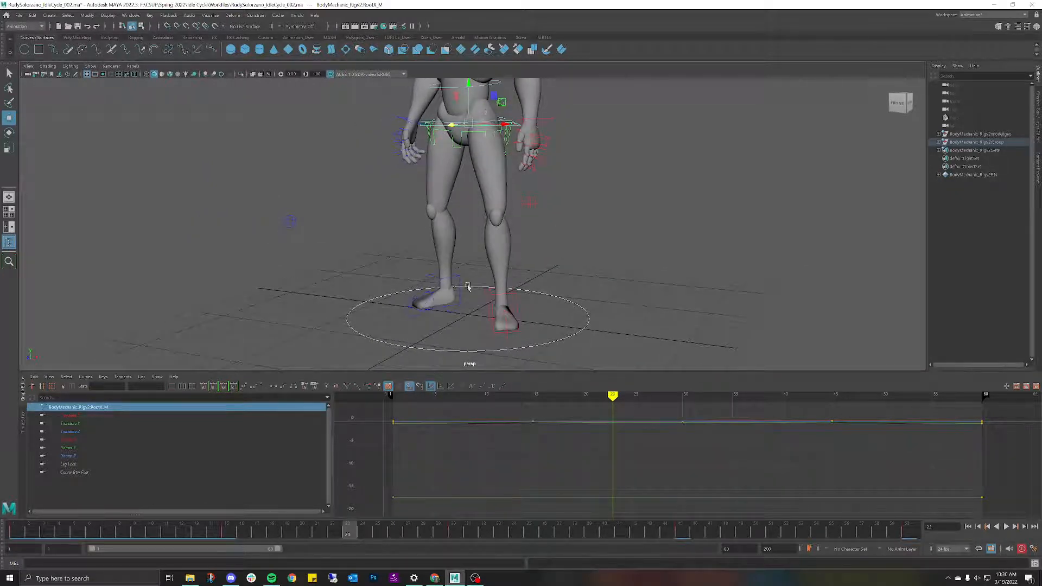
scroll(391, 210, down, 3)
alt+drag(392, 210, 520, 161)
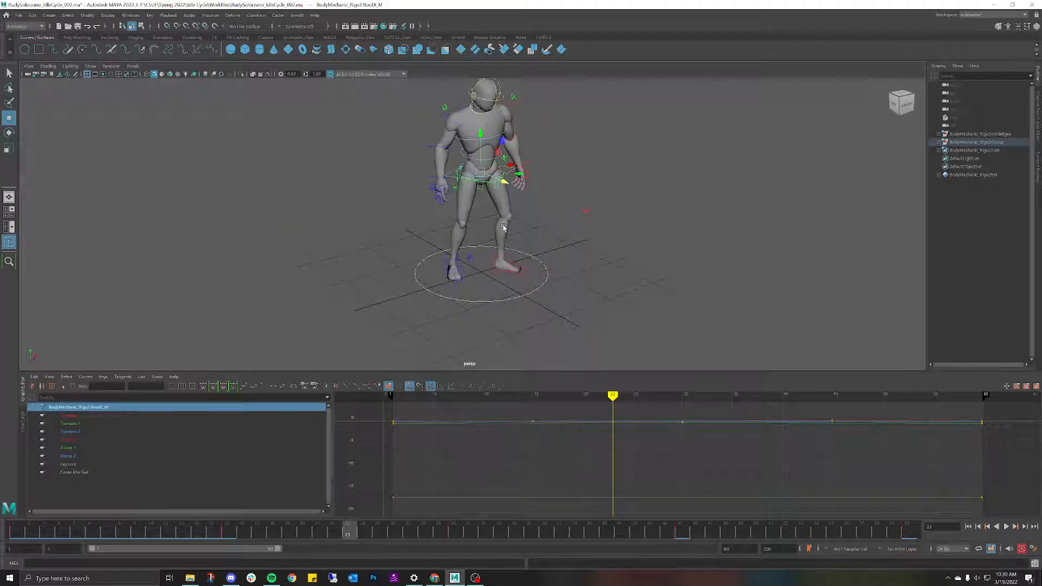
mouse_move(555, 203)
alt+mouse_down()
mouse_move(530, 191)
mouse_move(547, 196)
mouse_move(549, 186)
alt+mouse_up()
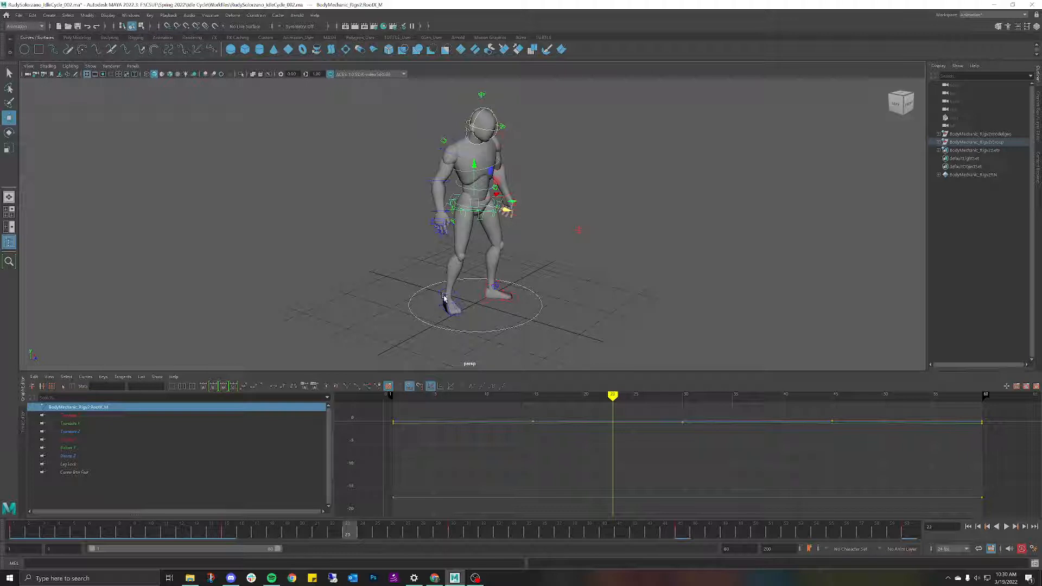
alt+middle_drag(531, 239, 595, 158)
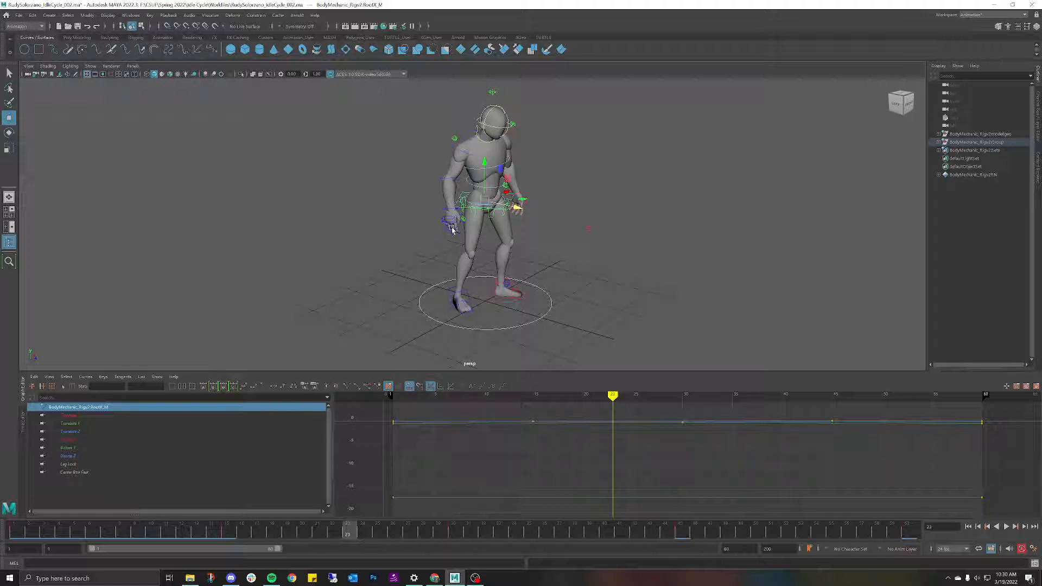
alt+drag(535, 191, 518, 187)
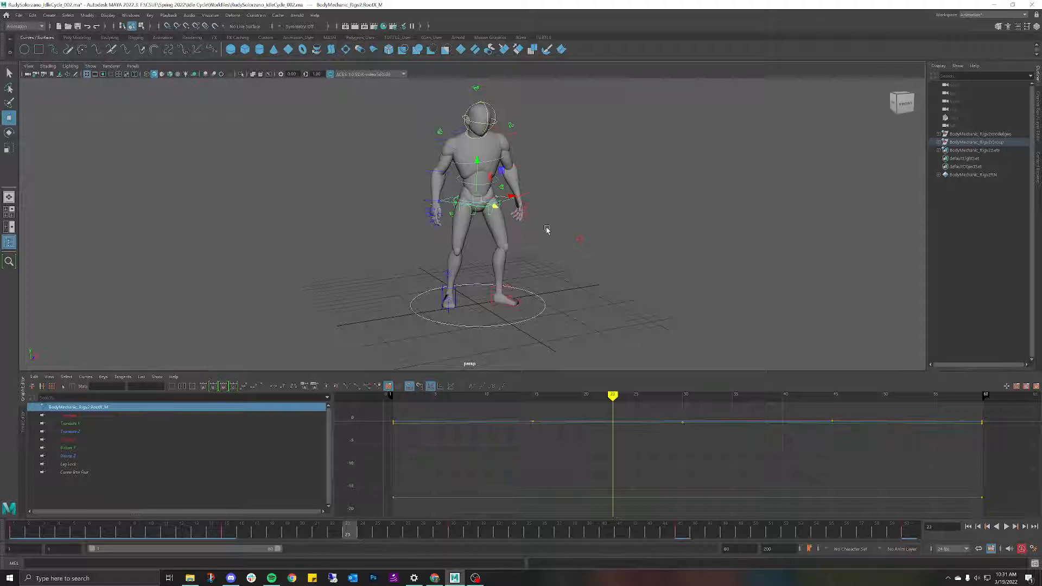
Select the right foot's IK control, IKLeg_R, with both legs in front view.
alt+drag(547, 228, 591, 215)
scroll(575, 213, up, 3)
scroll(575, 213, up, 2)
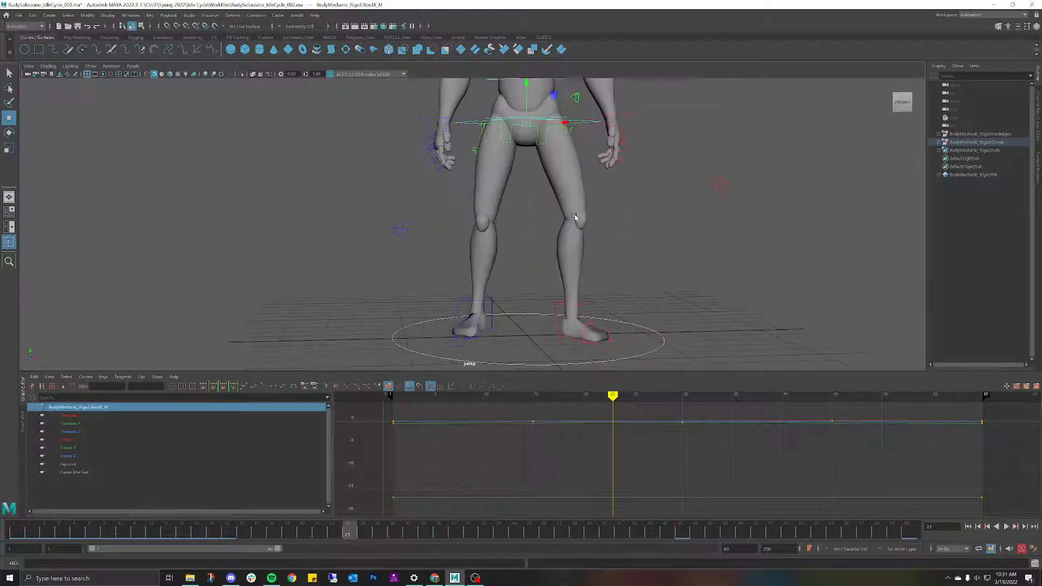
click(482, 305)
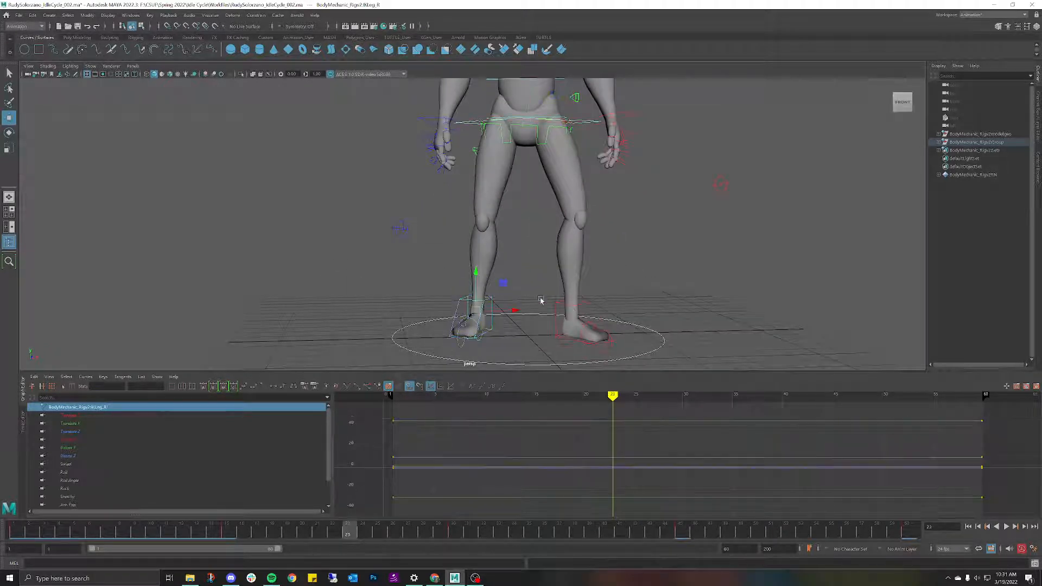
alt+drag(483, 304, 535, 254)
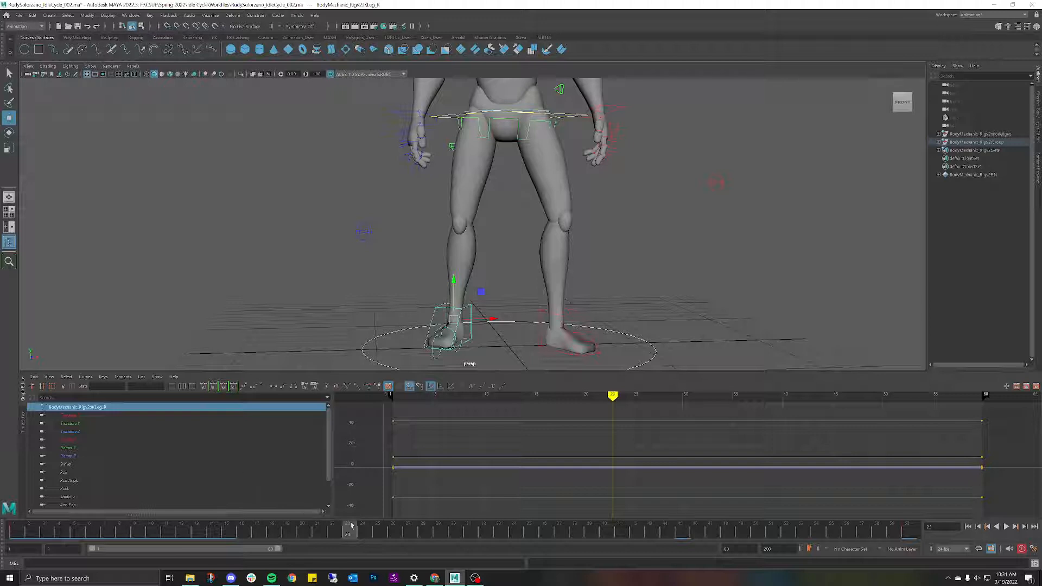
Scrub through the first half of the idle cycle to frame 29, examining the hip shift over the planted feet.
drag(341, 530, 90, 529)
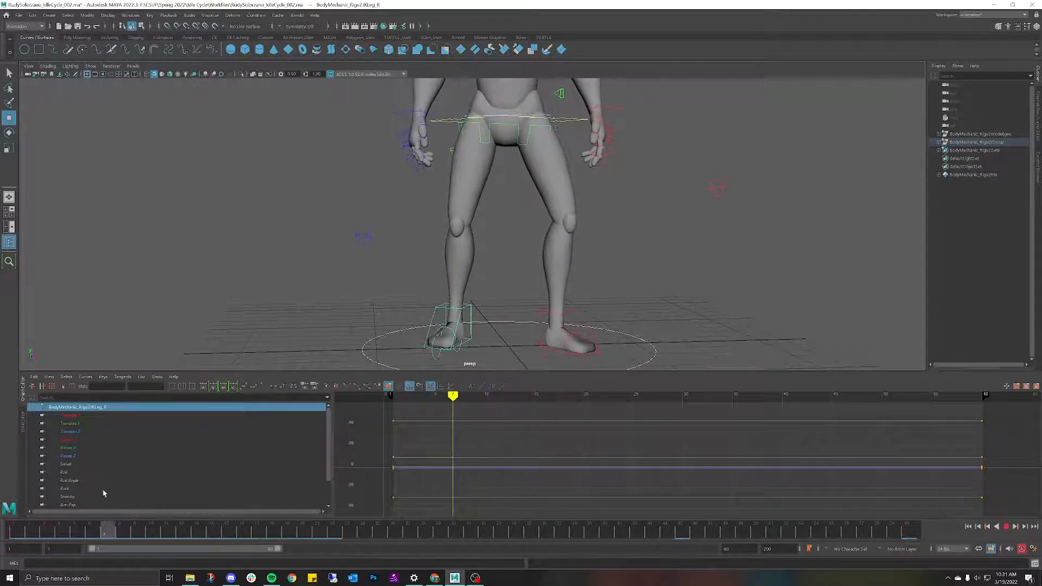
key(alt+v)
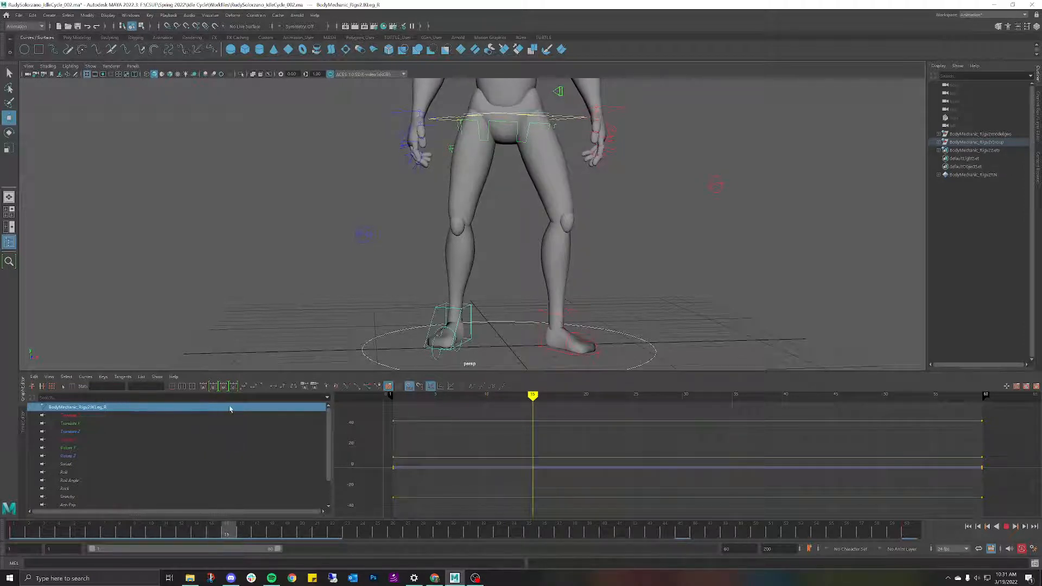
key(Escape)
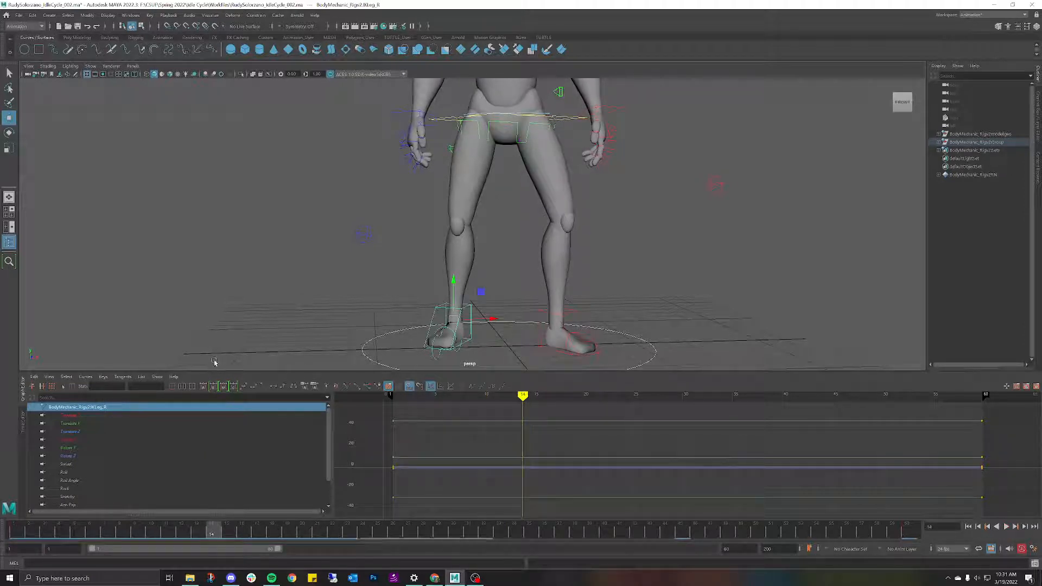
click(204, 530)
key(alt+v)
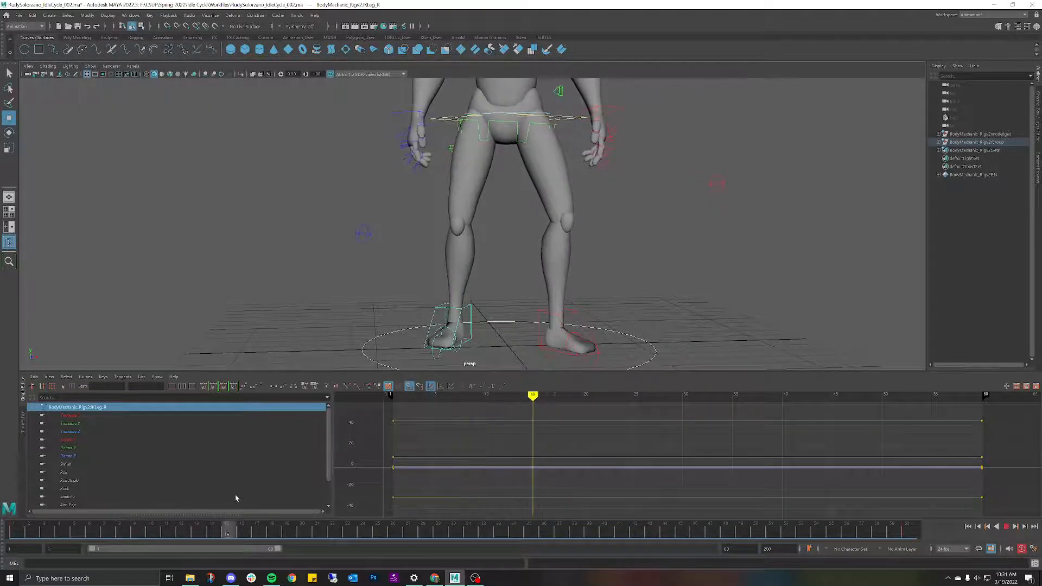
drag(305, 496, 444, 504)
key(Escape)
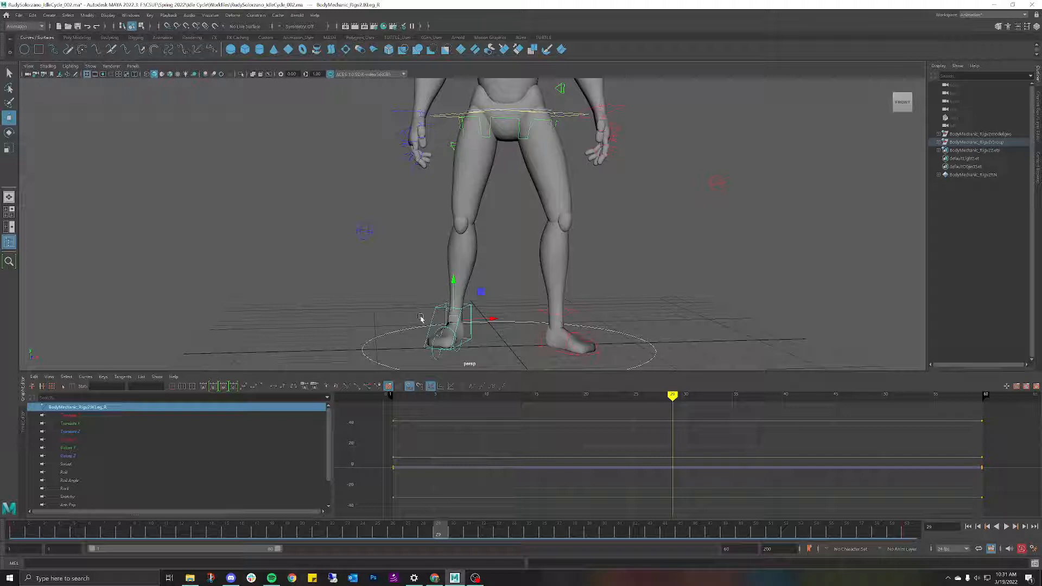
Try rotating the right foot's IK control at frame 29 and undo the rotation.
alt+drag(432, 345, 480, 303)
key(e)
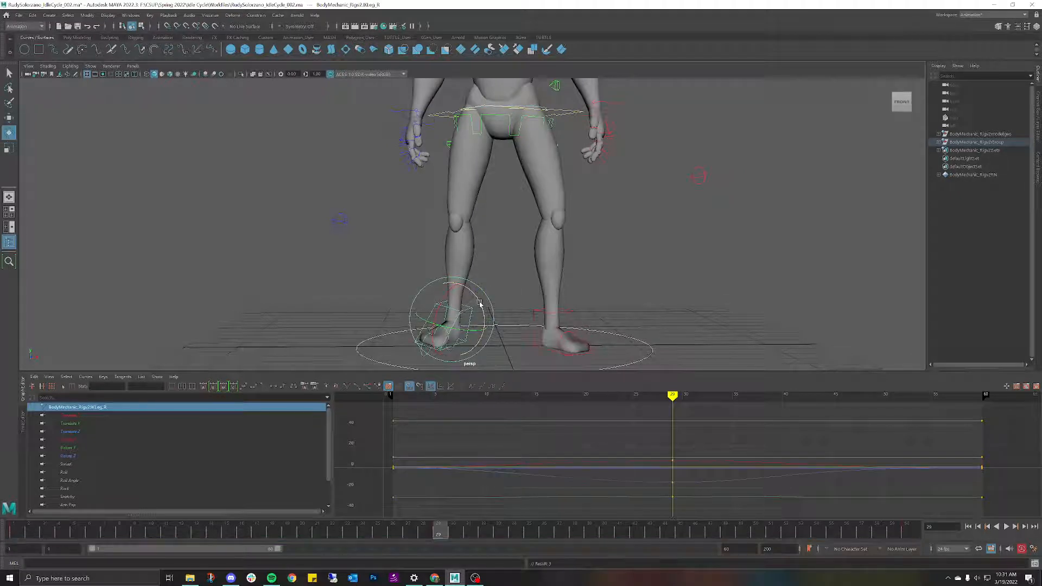
key(ctrl+z)
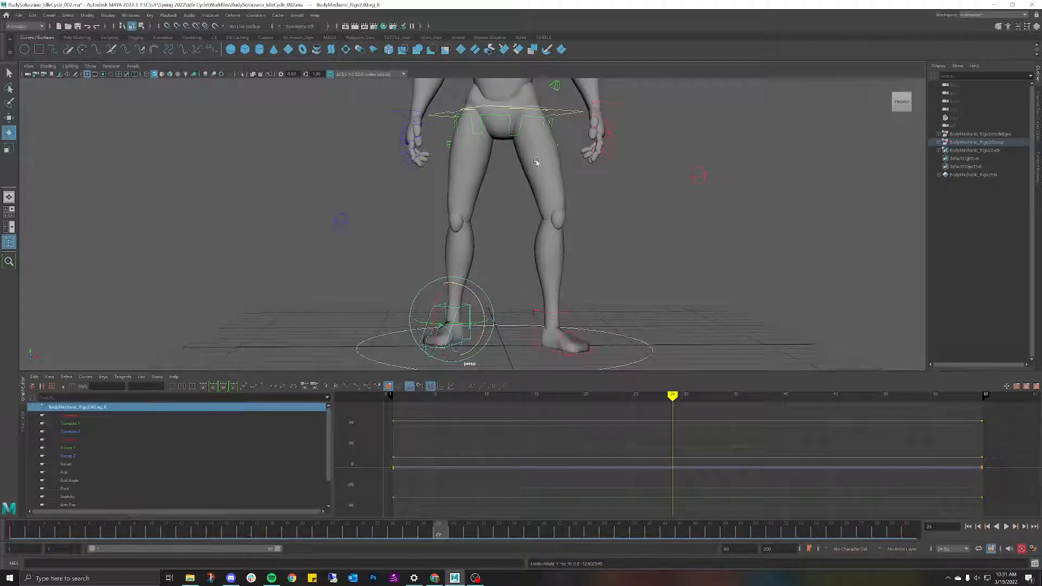
Try moving the RootX_M hip control at frame 29 and undo the move.
click(570, 115)
key(w)
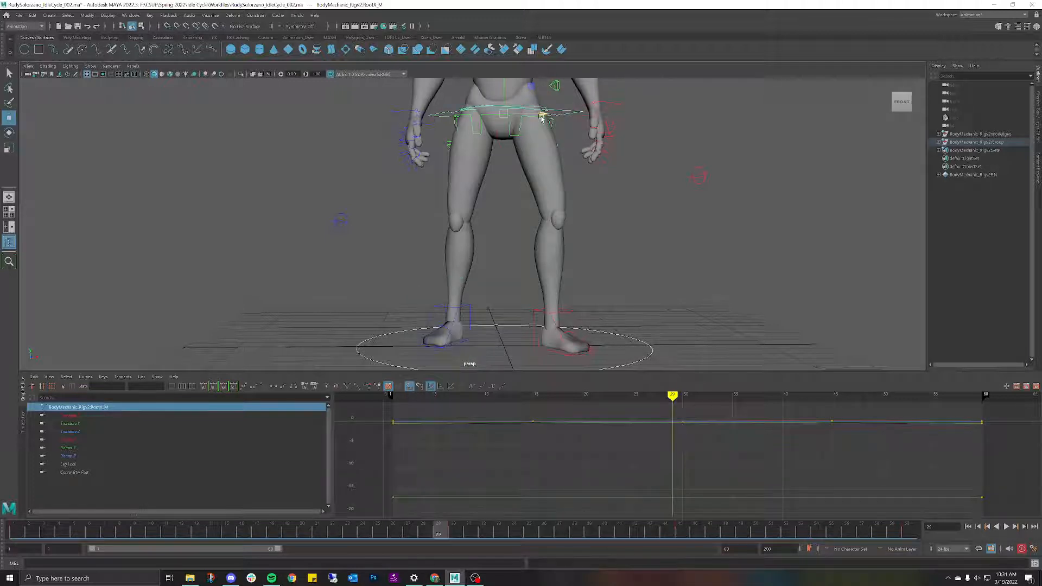
drag(542, 118, 552, 121)
key(ctrl+z)
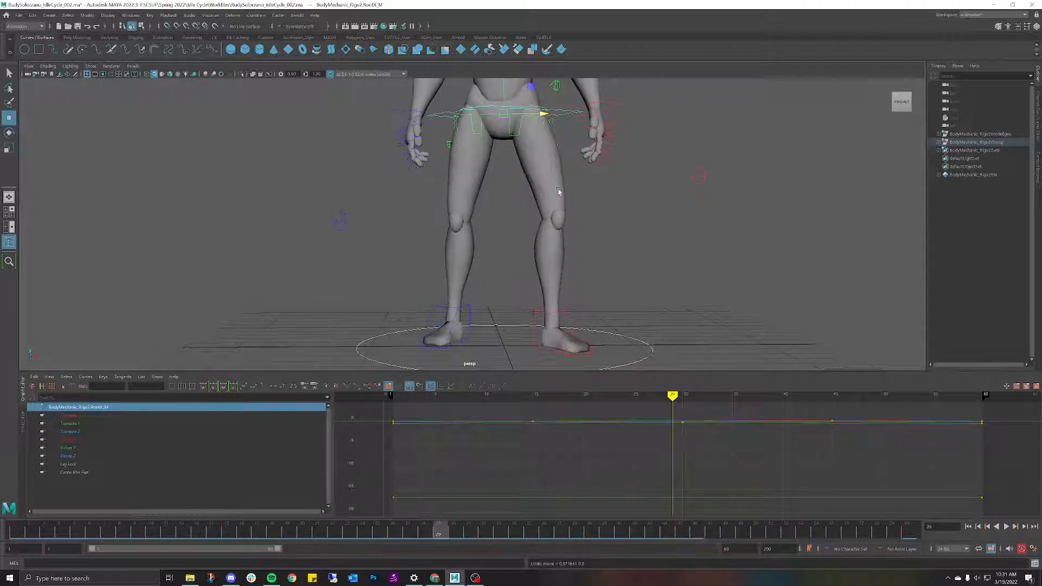
Set a key on the right foot's IK control at frame 30 and scrub around that frame to check it.
key(alt+v)
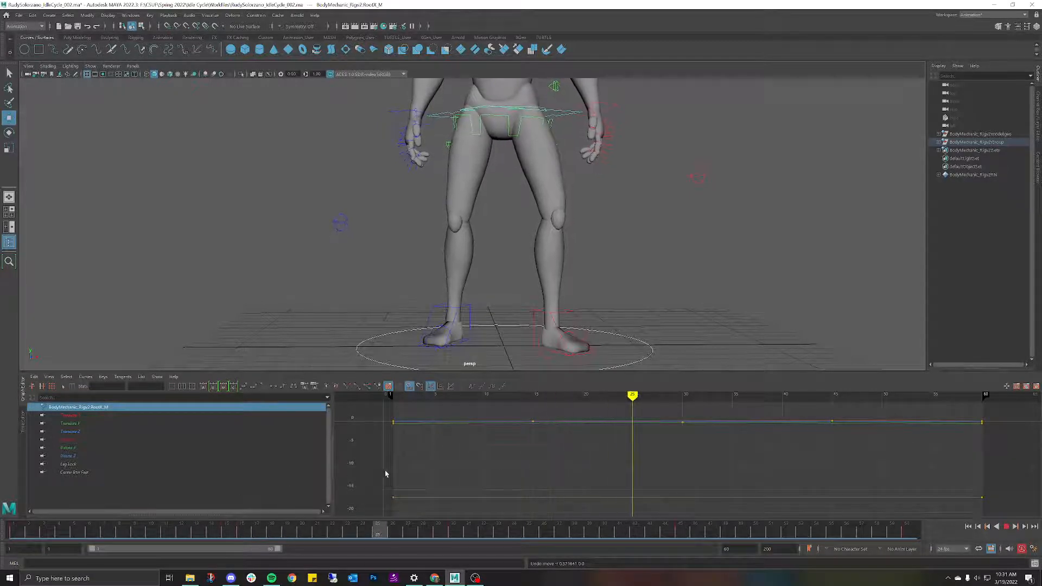
key(alt+v)
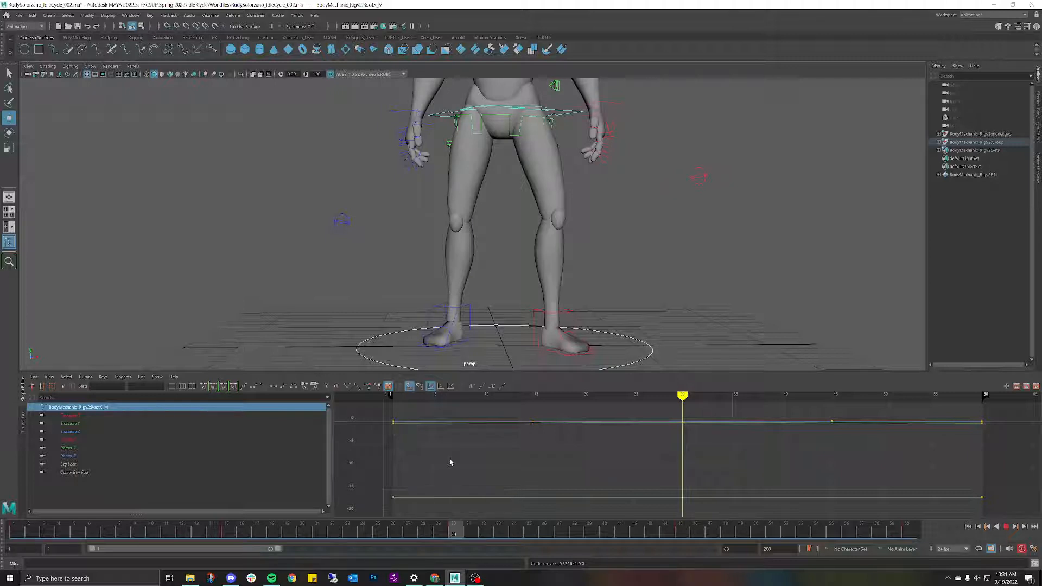
click(467, 306)
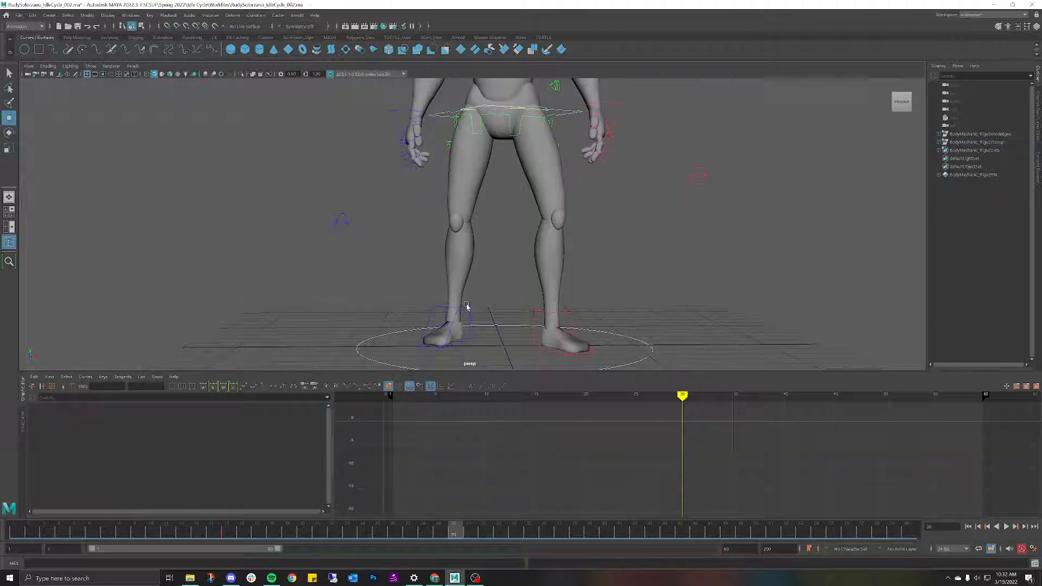
click(466, 306)
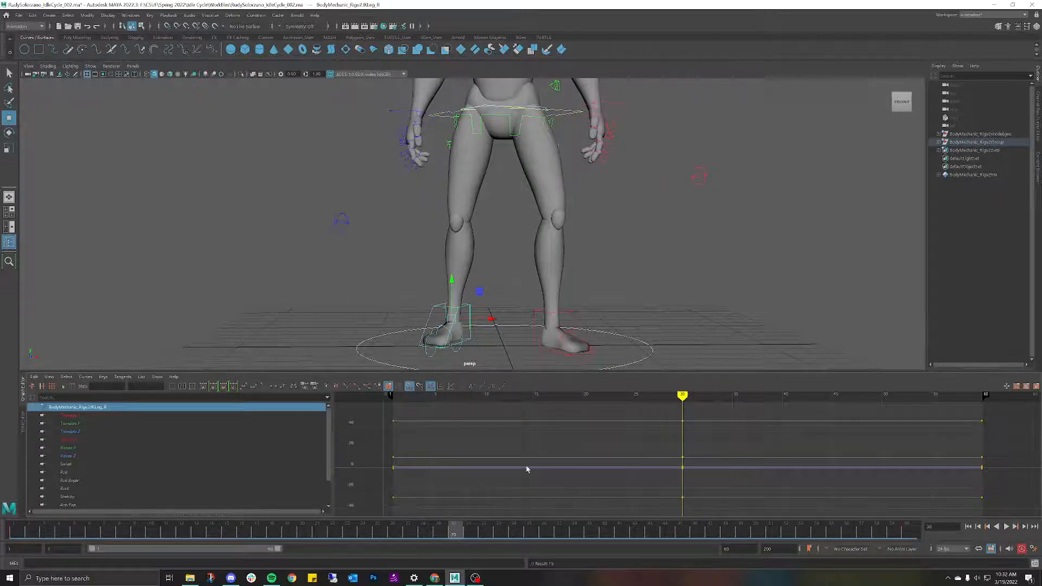
key(alt+v)
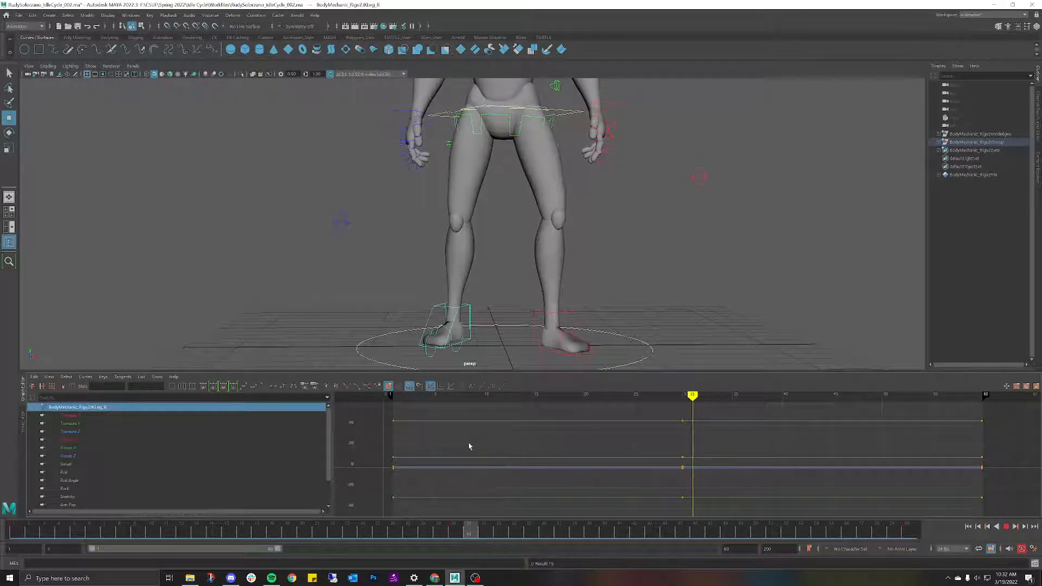
key(alt+v)
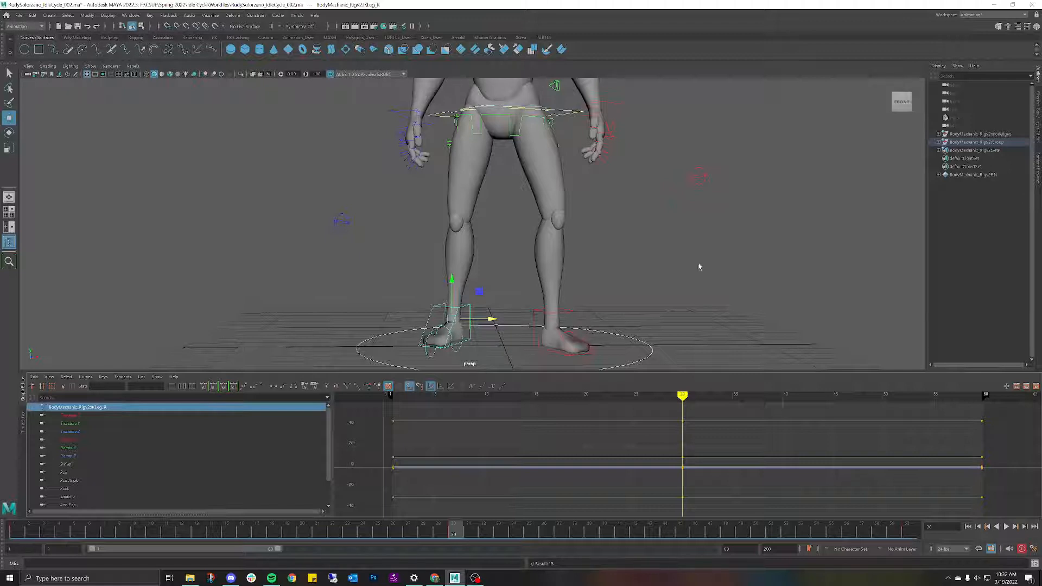
Display the Channel Box in place of the Outliner and show the right foot IK control's channels.
click(960, 101)
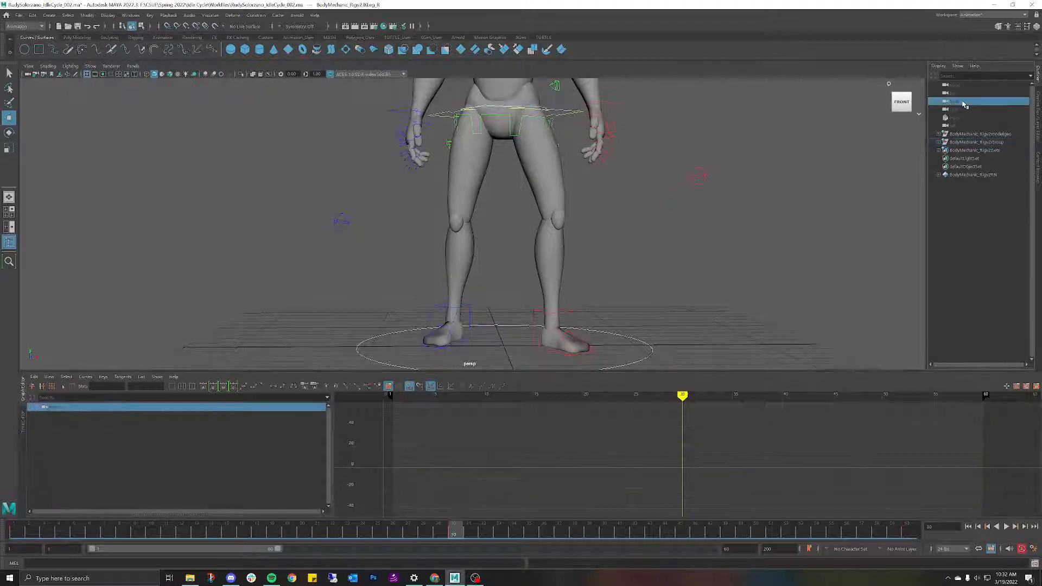
click(1038, 108)
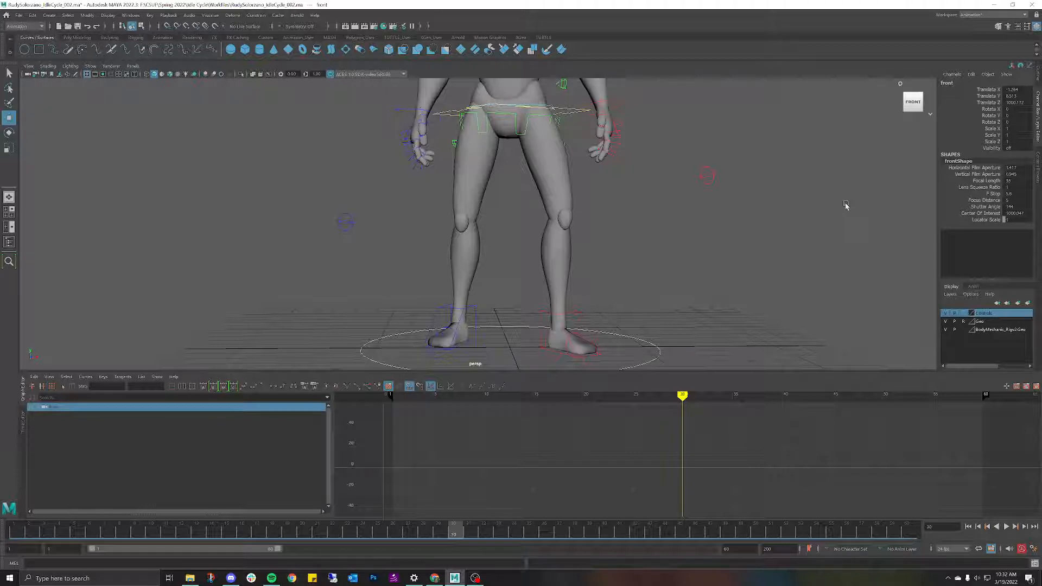
click(462, 313)
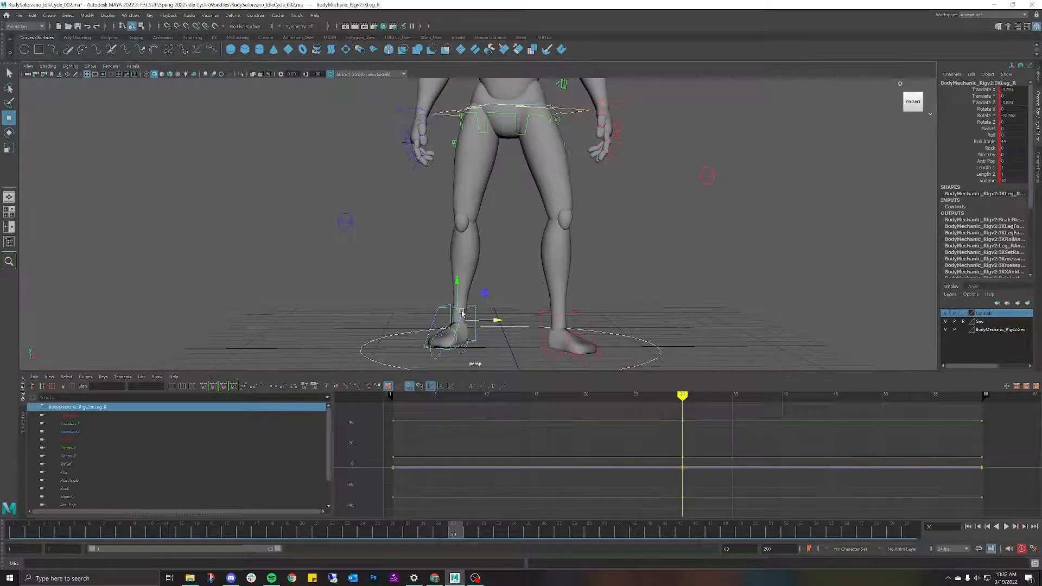
Clear the selection and scrub from frame 30 to frame 45, watching the legs and feet.
click(491, 304)
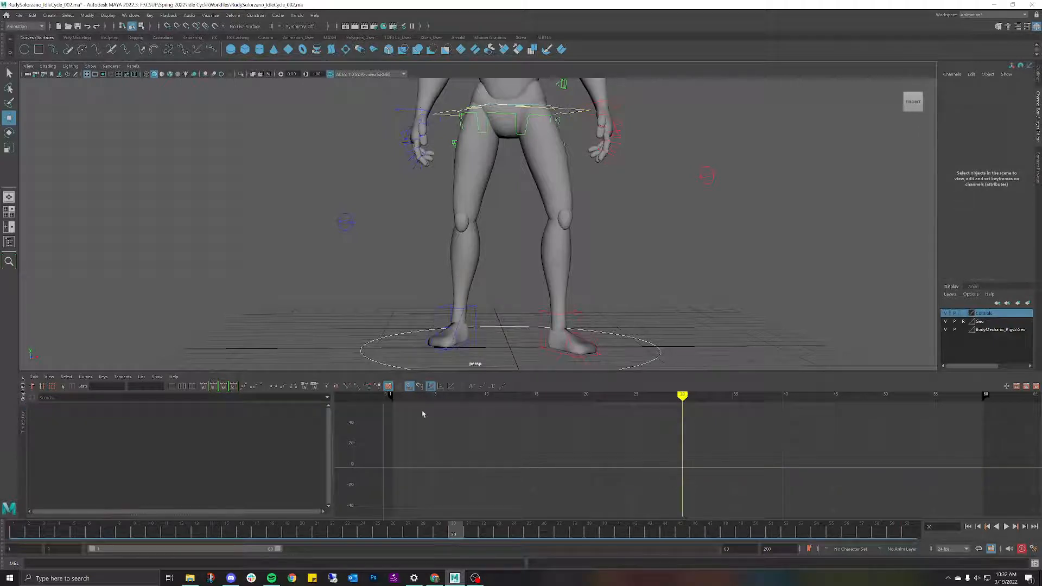
mouse_move(450, 532)
mouse_down()
mouse_move(408, 531)
mouse_move(649, 529)
mouse_move(559, 529)
mouse_move(591, 493)
mouse_move(694, 516)
mouse_move(667, 516)
mouse_move(683, 512)
mouse_up()
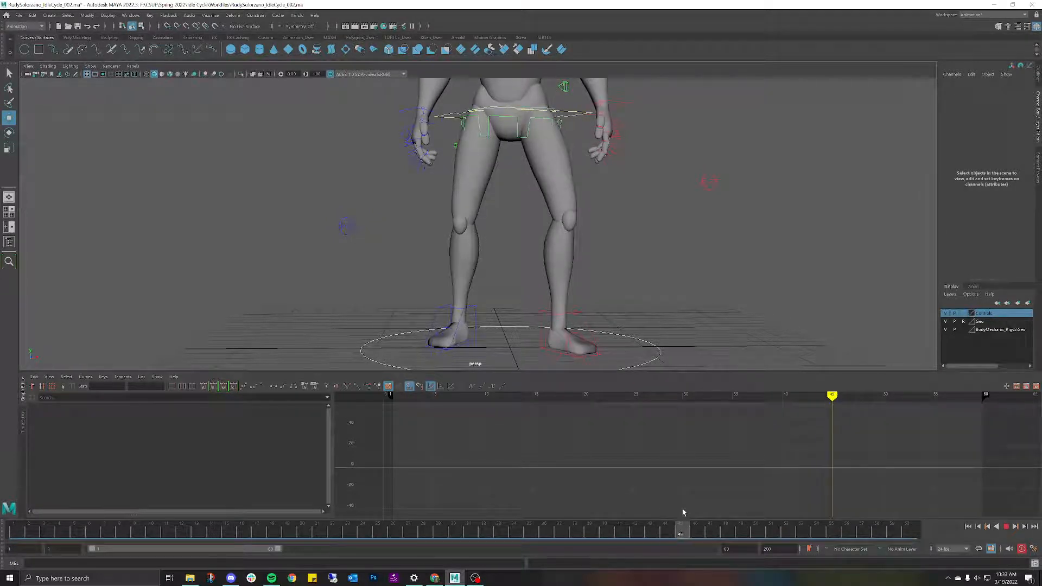
Set a key on the right foot's IK control at frame 45 and go back to frame 38.
click(469, 312)
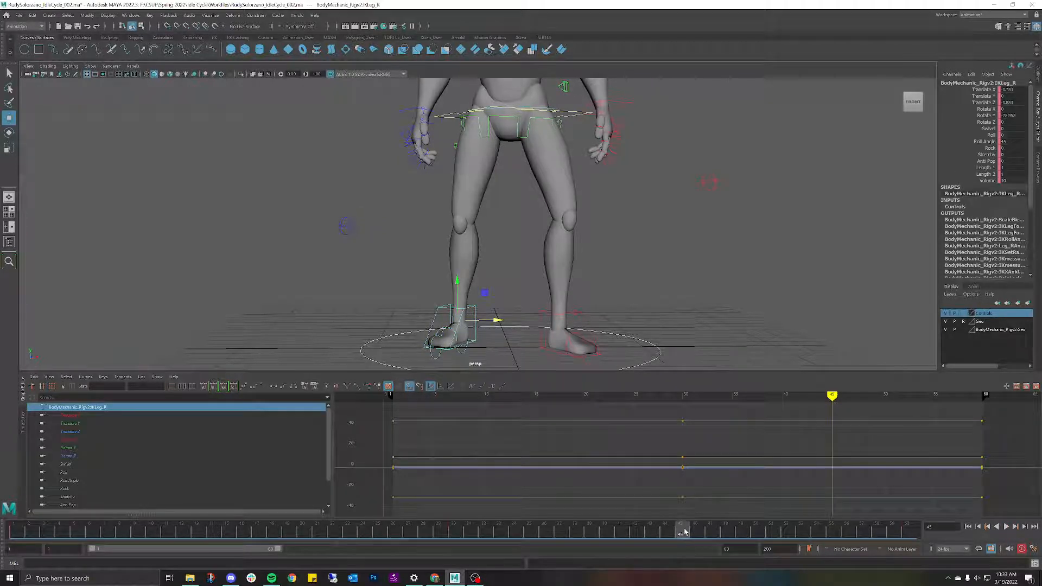
key(s)
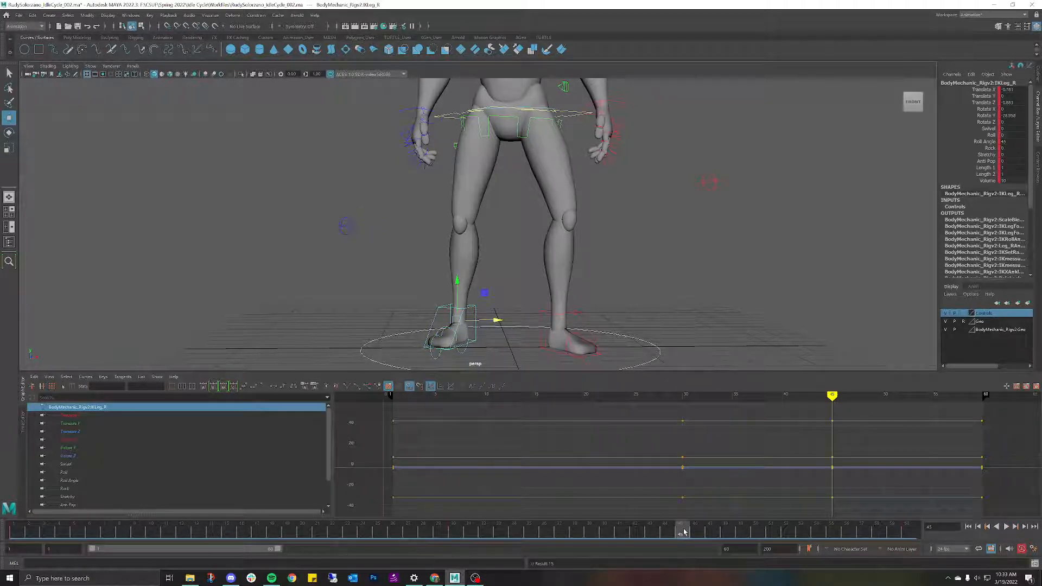
mouse_move(684, 532)
mouse_down()
mouse_move(618, 524)
mouse_move(632, 507)
mouse_move(693, 511)
mouse_move(647, 499)
mouse_move(757, 510)
mouse_move(804, 538)
mouse_move(526, 507)
mouse_move(594, 519)
mouse_move(458, 491)
mouse_move(579, 510)
mouse_move(520, 510)
mouse_move(583, 512)
mouse_up()
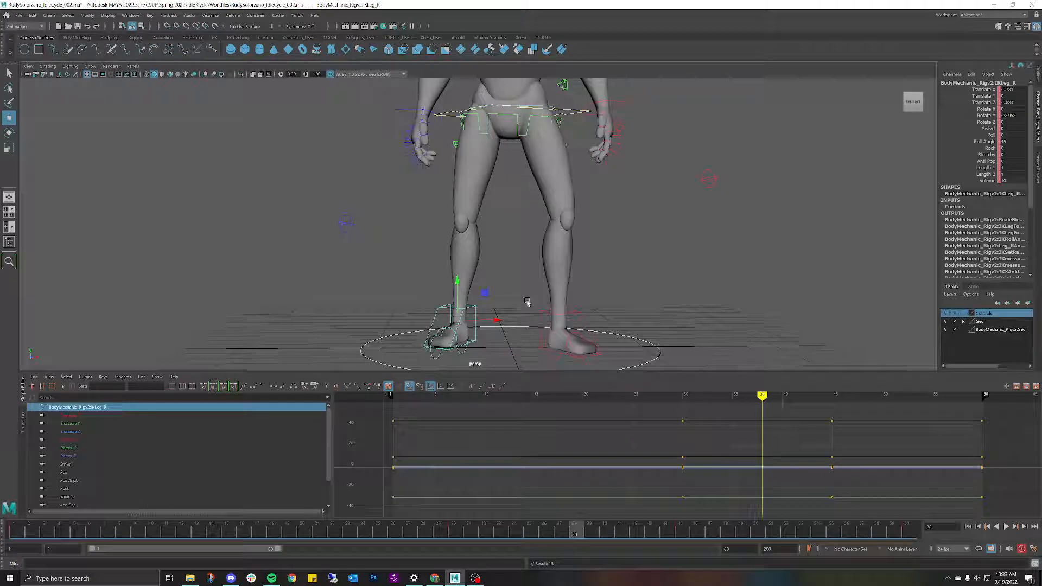
click(470, 321)
Start saving the scene under a new name and browse to the CSUF > Spring 2022 > Idle Cycle > Workfiles folder.
click(19, 14)
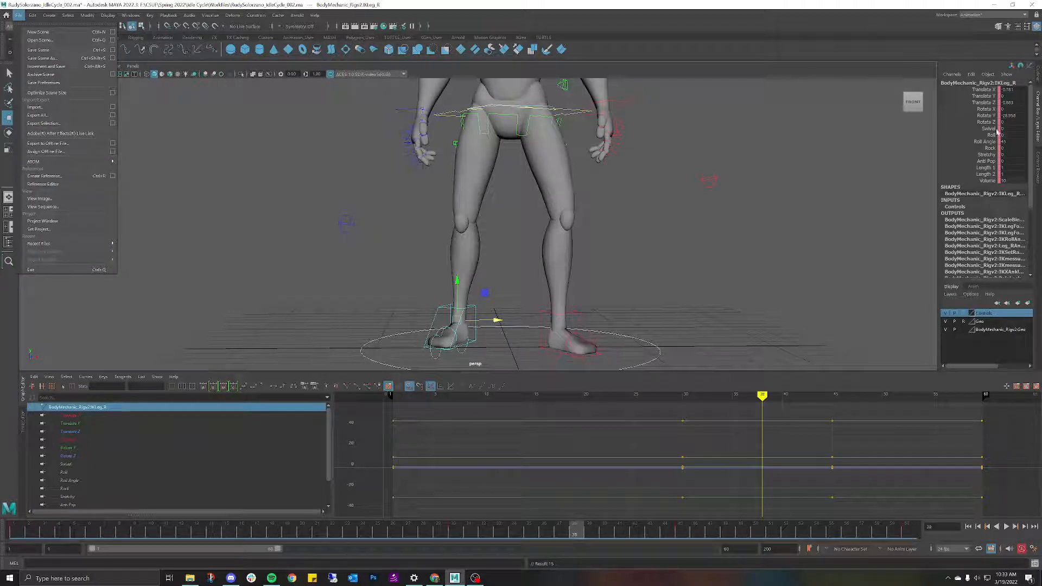
click(42, 58)
scroll(383, 293, down, 5)
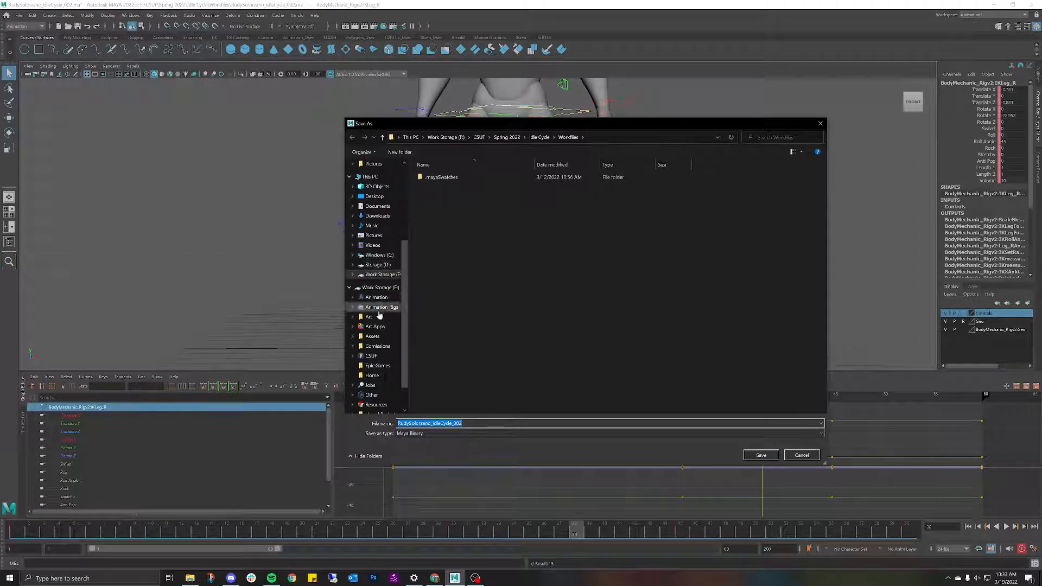
click(374, 356)
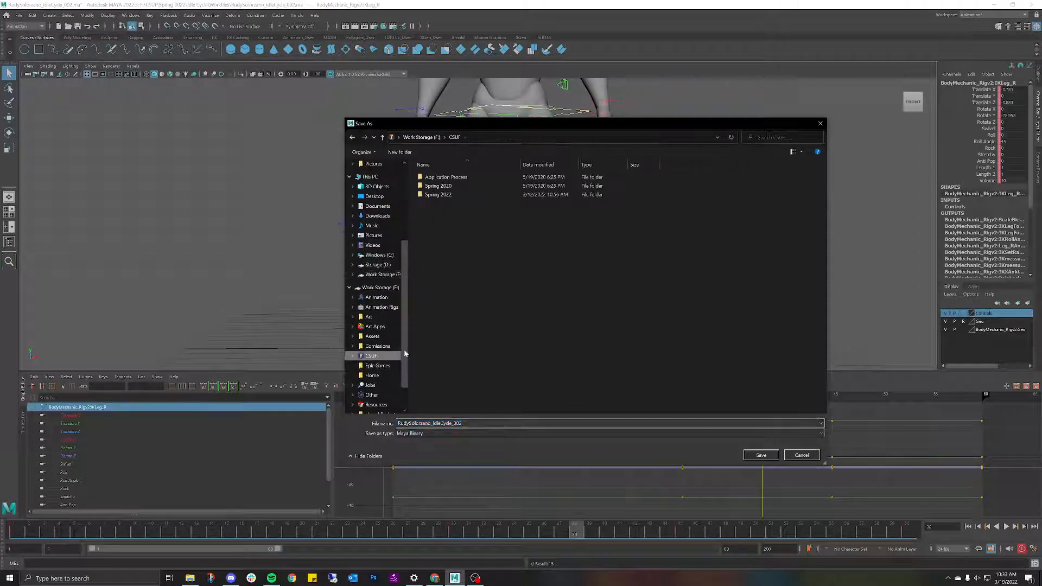
double_click(455, 196)
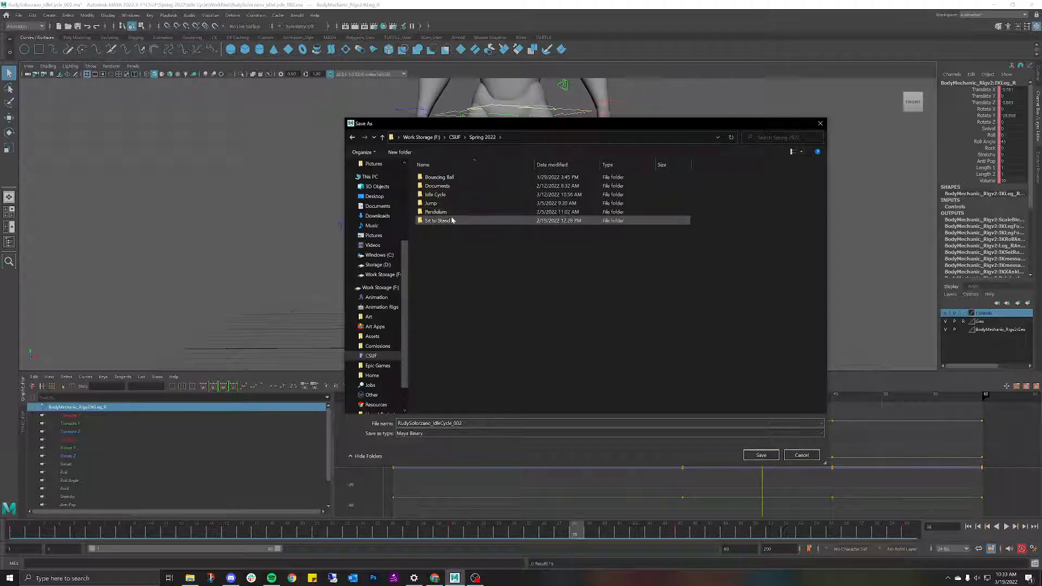
double_click(455, 195)
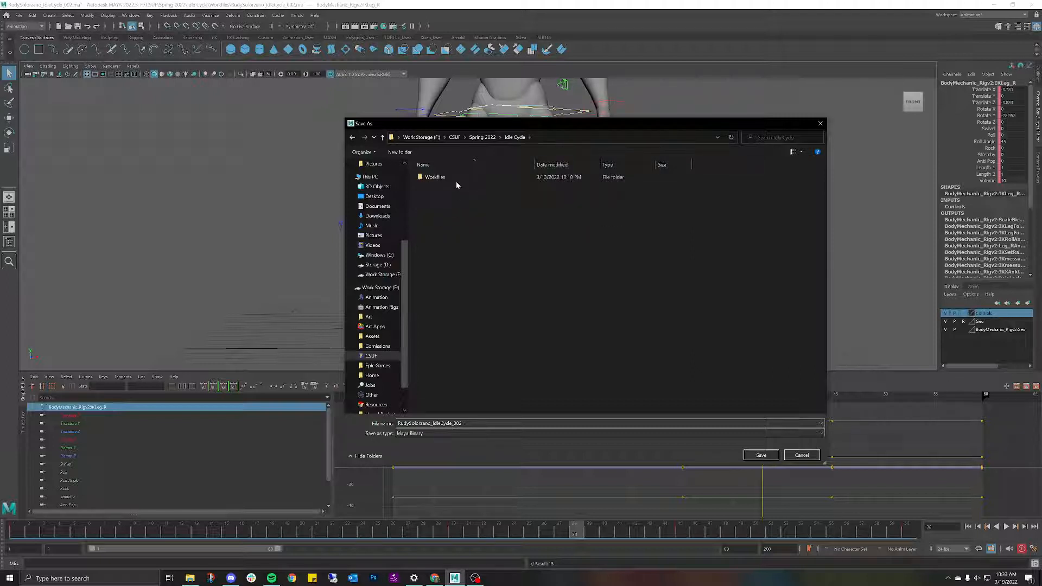
double_click(456, 177)
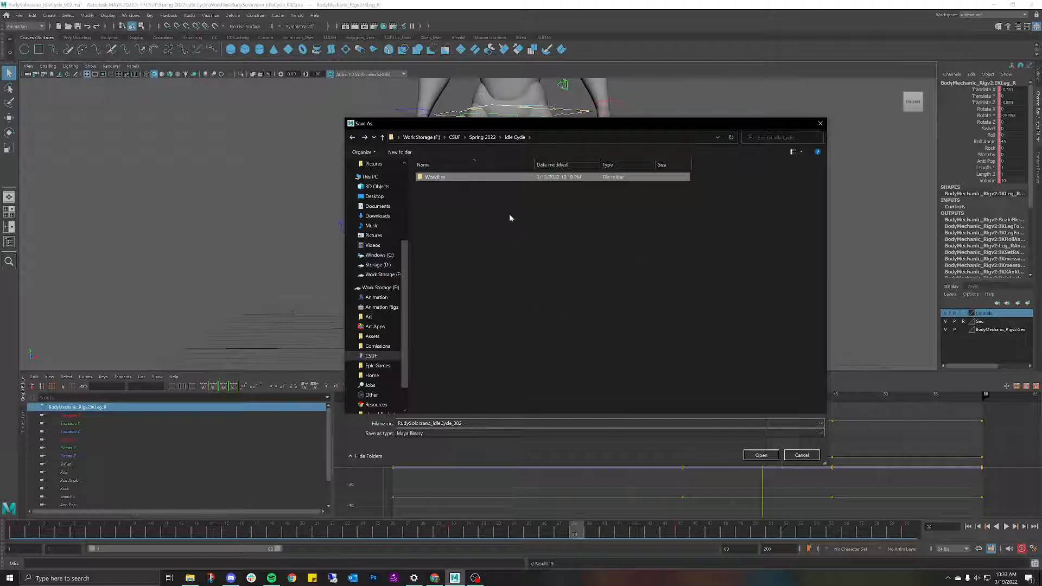
double_click(435, 177)
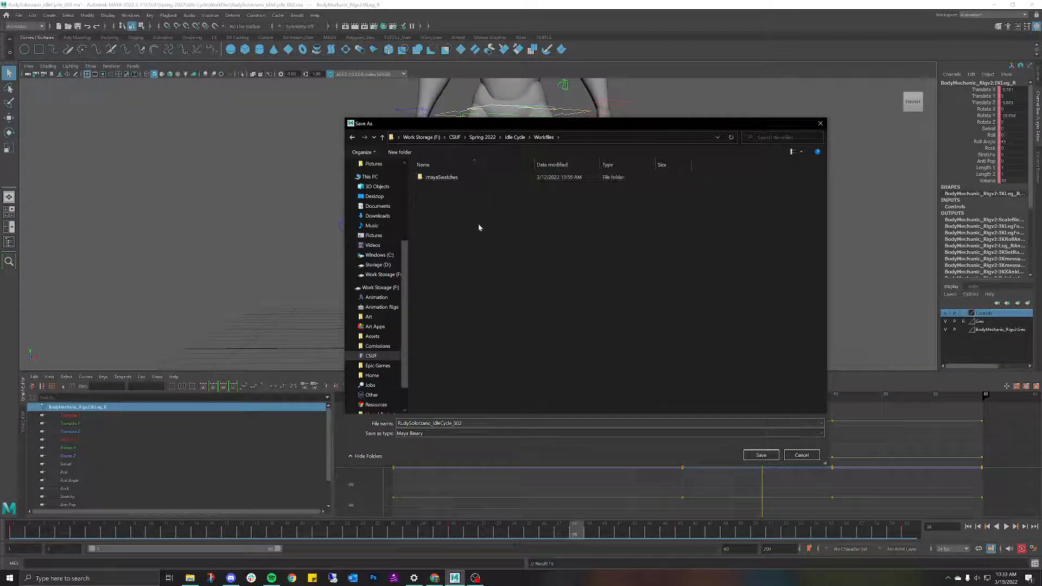
Set the save file type to Maya ASCII so the existing scene versions are listed.
click(484, 433)
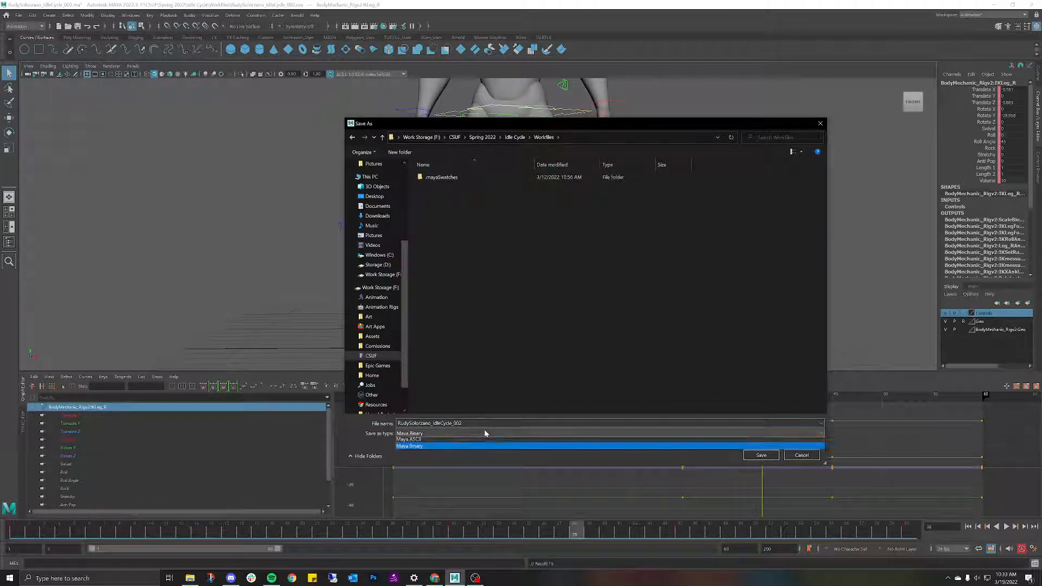
click(441, 442)
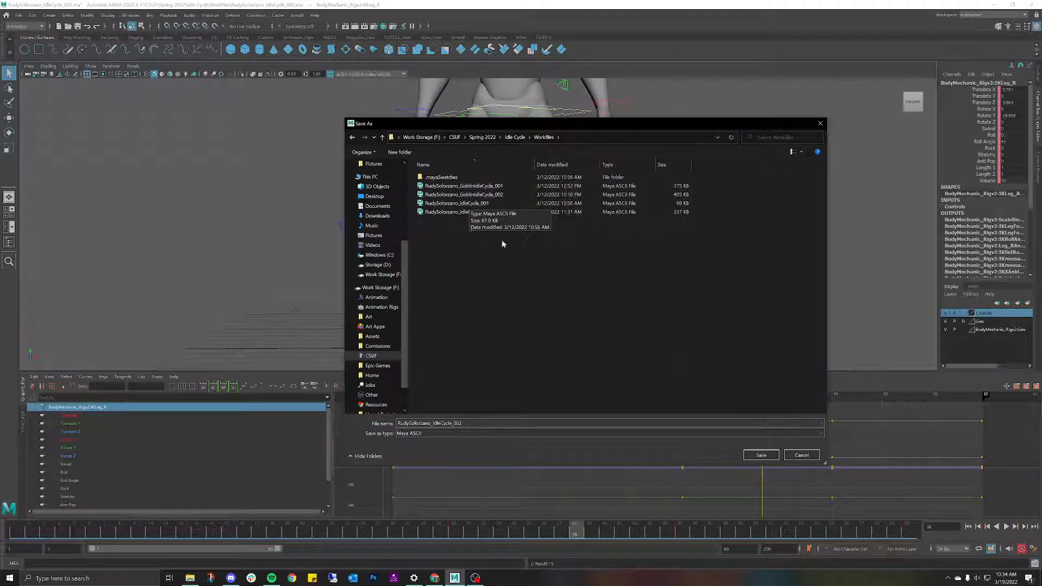
click(448, 433)
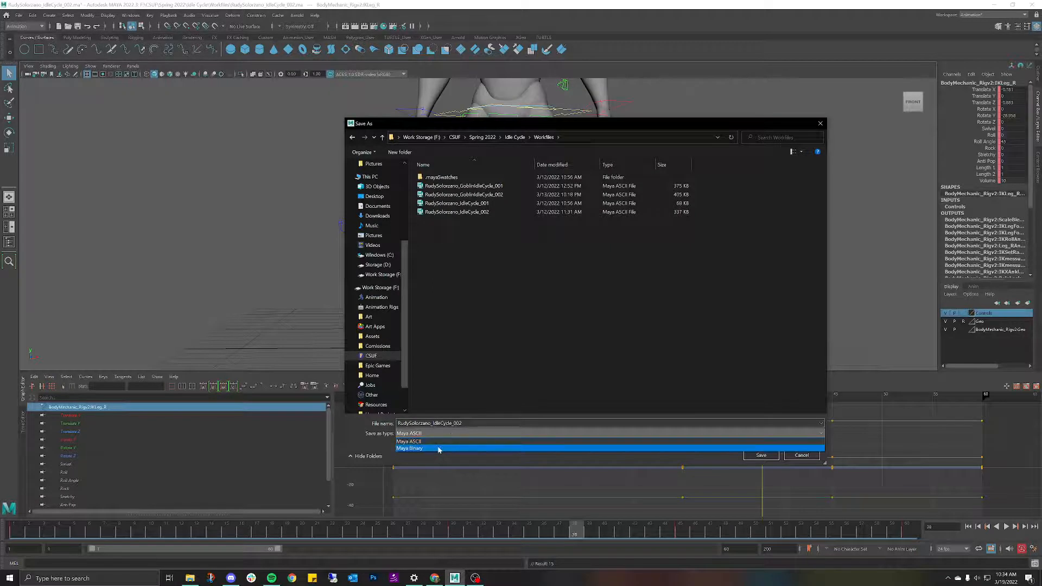
click(439, 449)
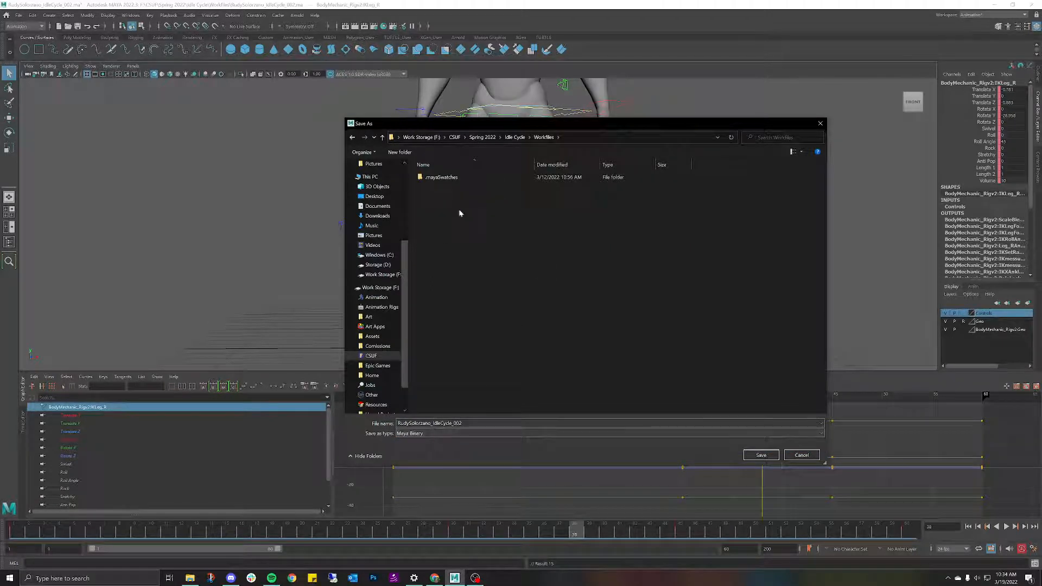
click(436, 437)
click(433, 441)
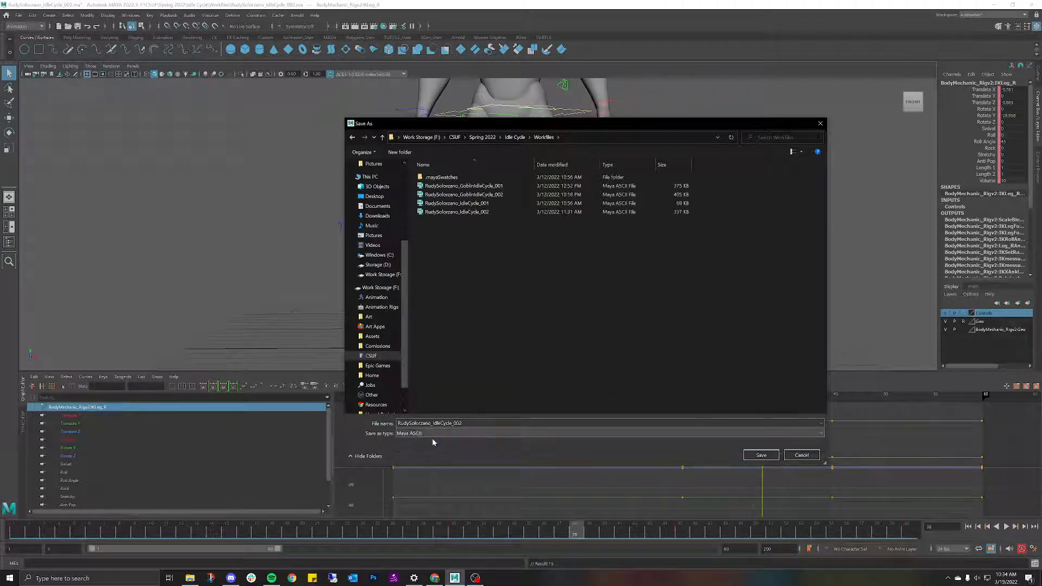
Base the file name on the existing IdleCycle_002 scene, change its version number to 003 and save.
click(470, 215)
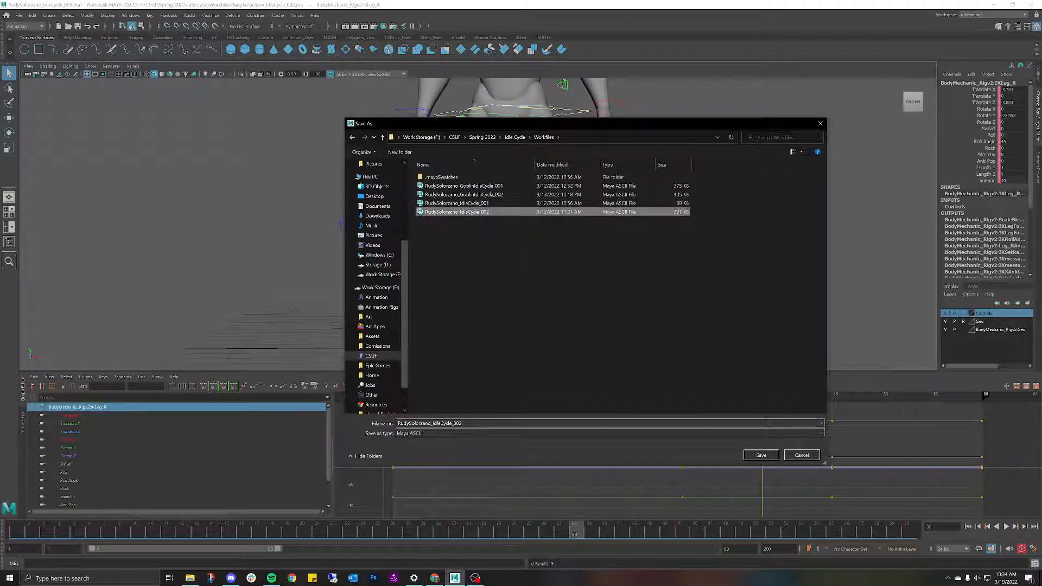
key(alt+n)
key(End)
key(BackSpace)
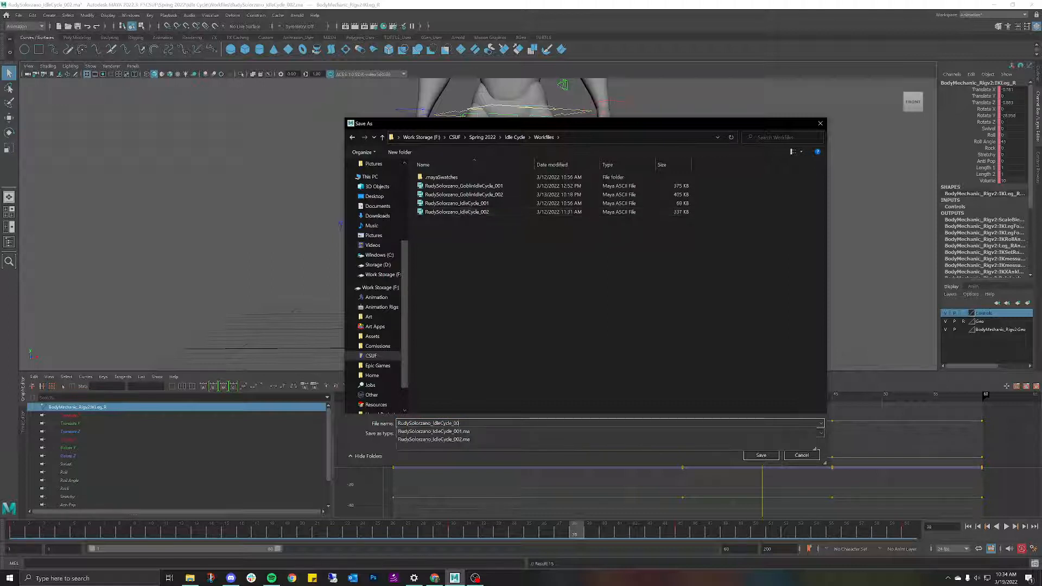
text(3)
key(Return)
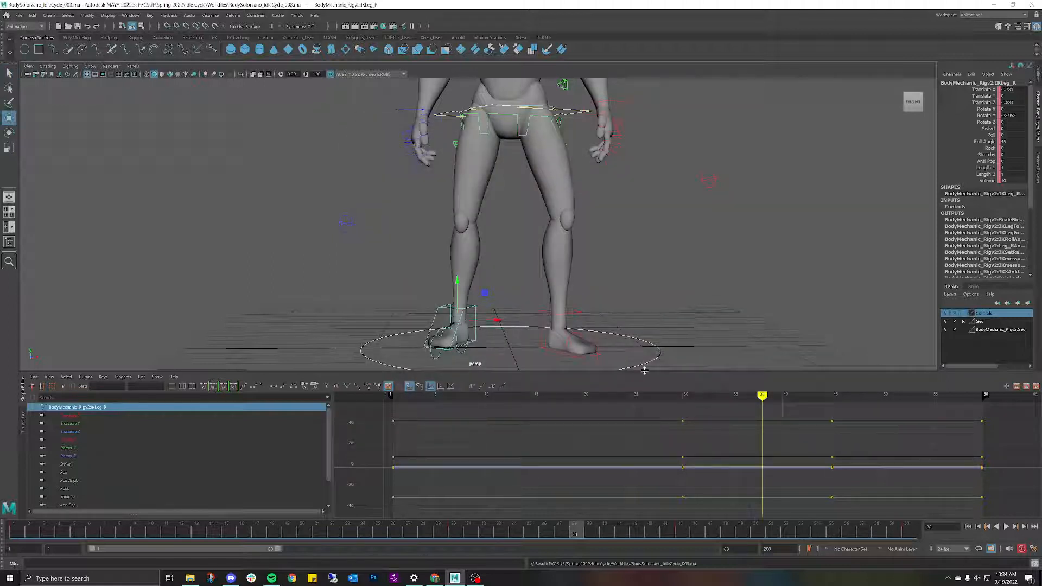
Try changing the right foot control's Roll value at frame 38 and undo it.
click(1007, 135)
middle_drag(1007, 135, 1012, 137)
key(ctrl+z)
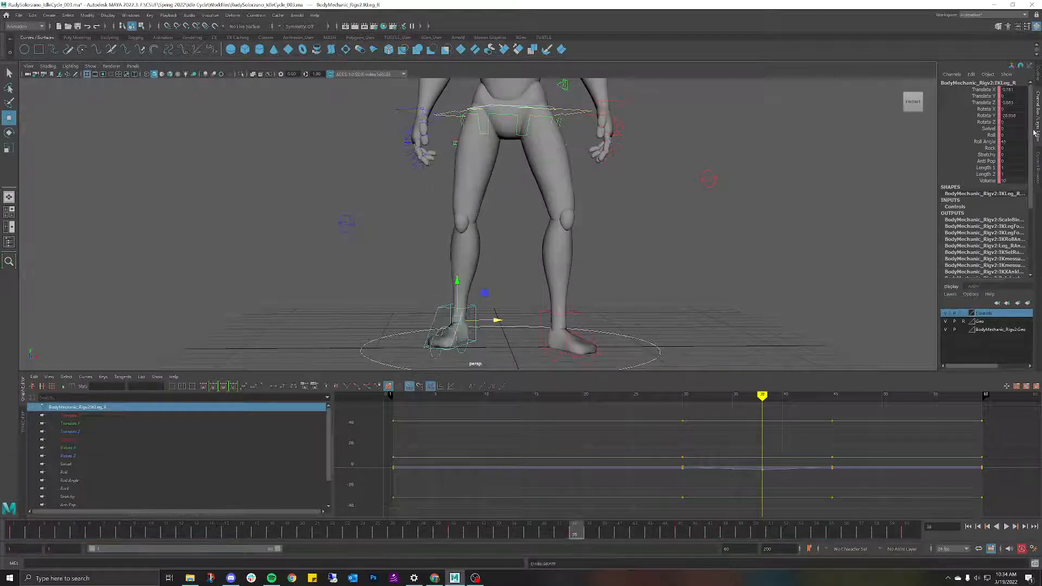
Try lowering the right foot control's Roll Angle at frame 38 and undo the last adjustment.
click(1012, 141)
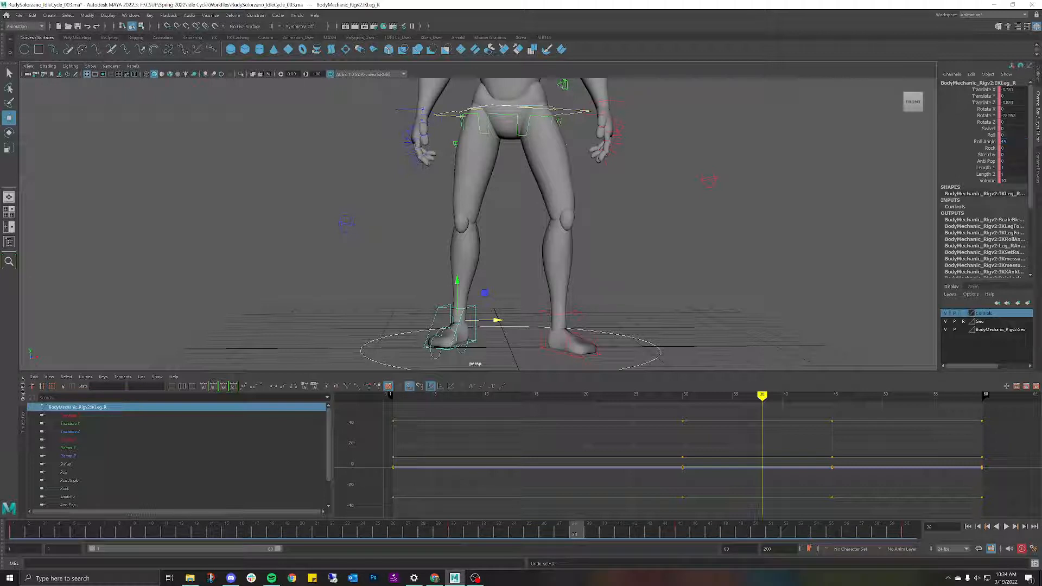
text(43)
key(Return)
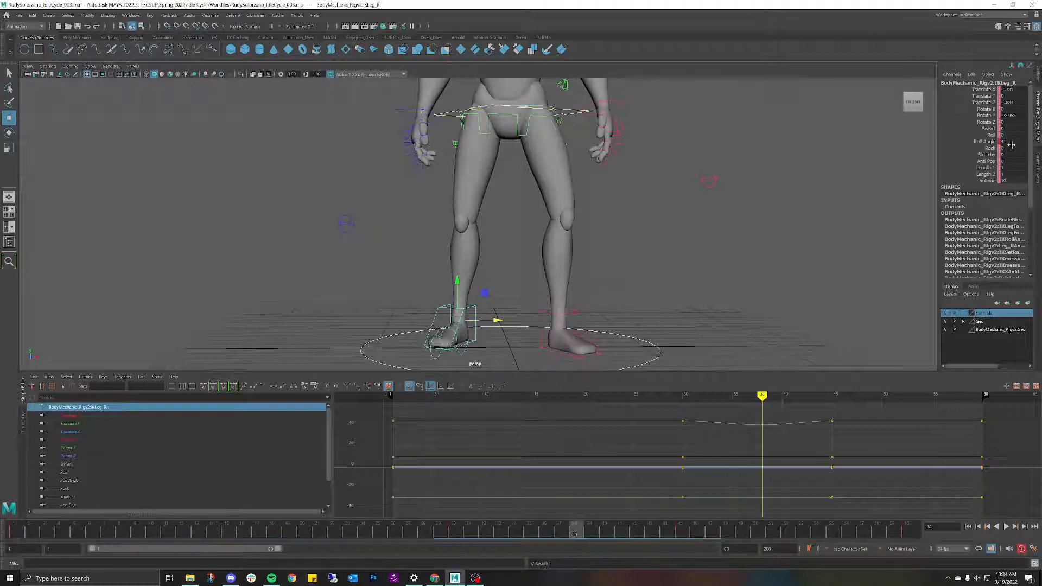
middle_drag(1011, 141, 1028, 146)
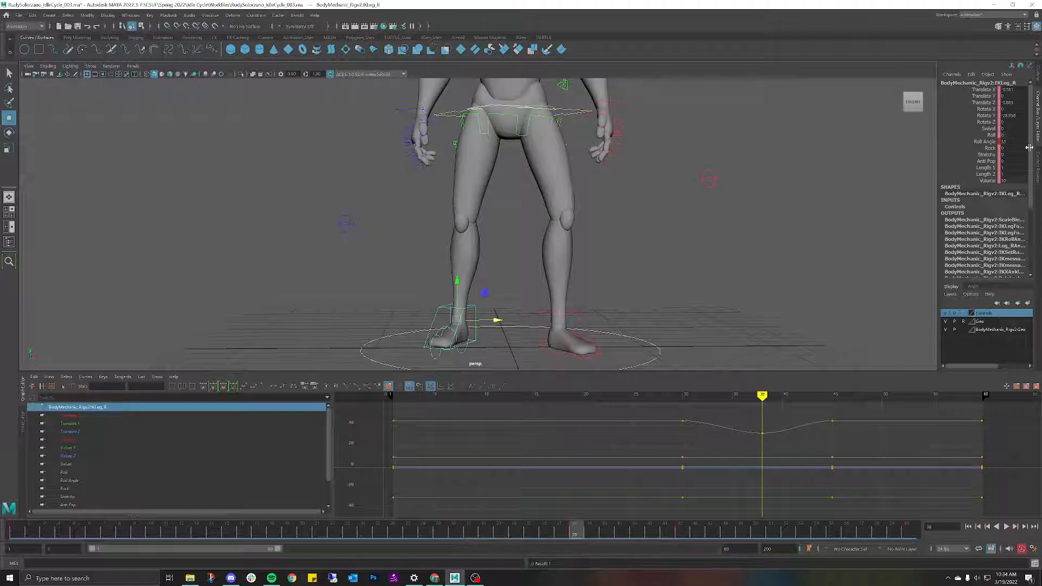
key(ctrl+z)
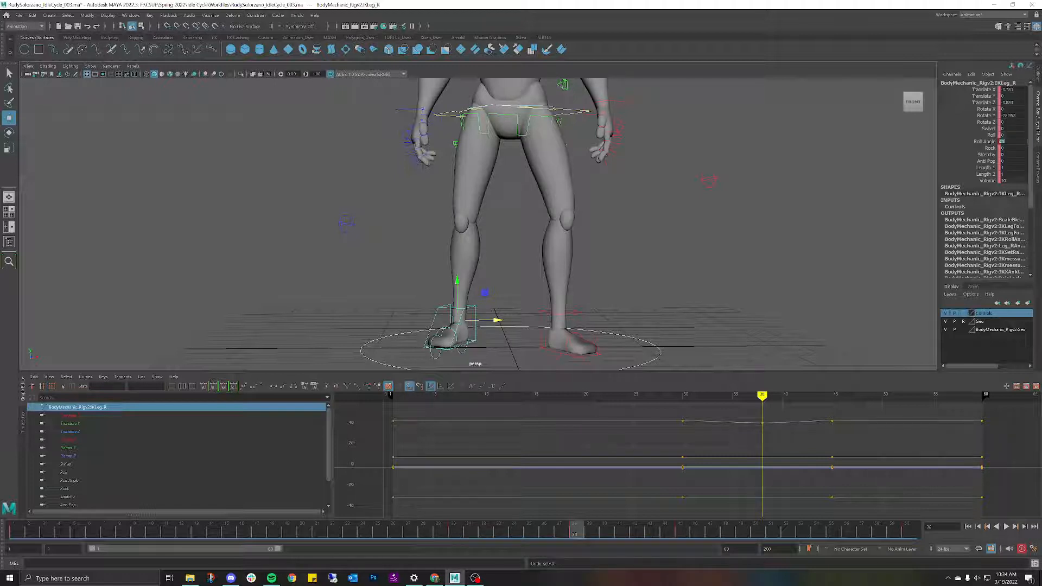
Try a Roll Angle of 0 on the right foot control and undo it.
click(985, 129)
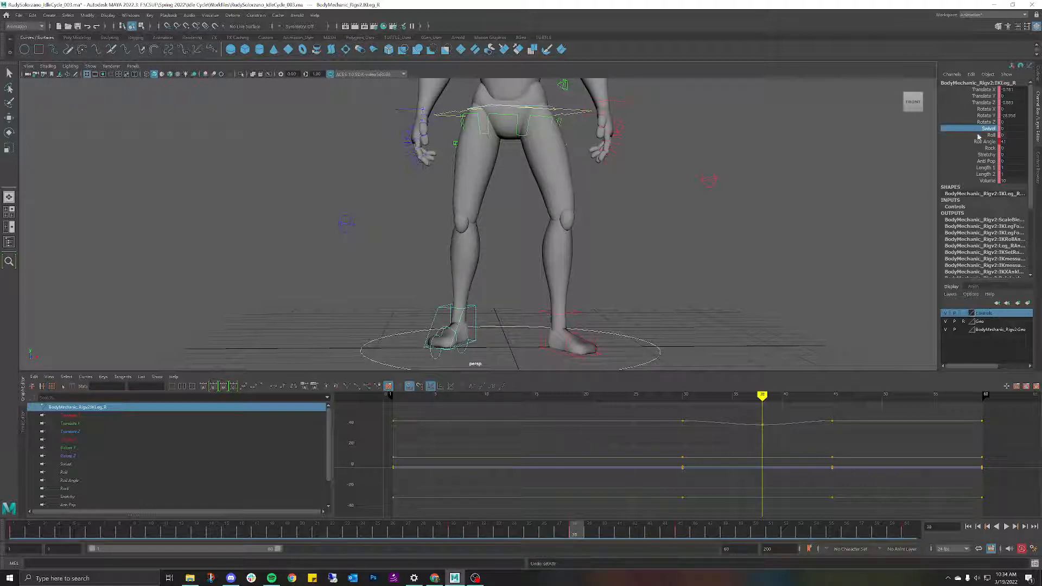
click(1011, 142)
text(0)
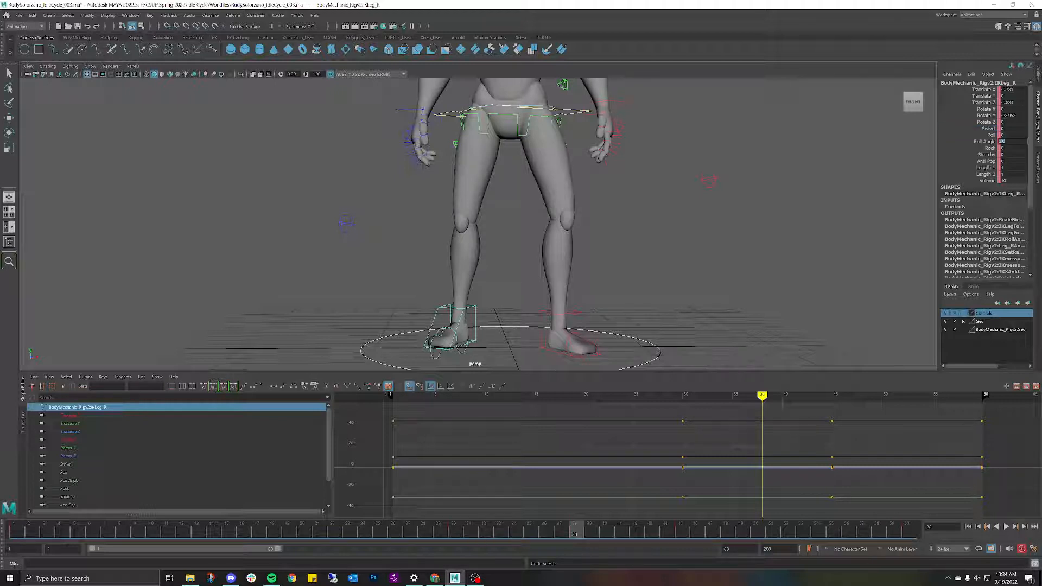
key(Return)
click(965, 135)
key(ctrl+z)
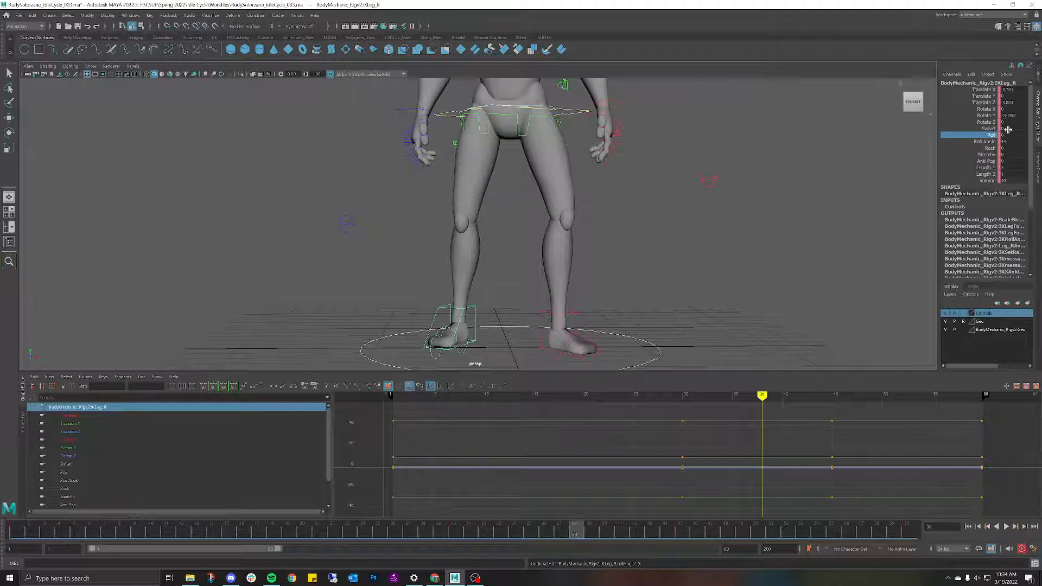
Try out the right foot control's Swivel, Roll and Rock values at frame 38, undoing each change.
mouse_move(1004, 128)
mouse_down()
mouse_move(1029, 138)
mouse_move(1007, 138)
mouse_up()
key(ctrl+z)
key(ctrl+z)
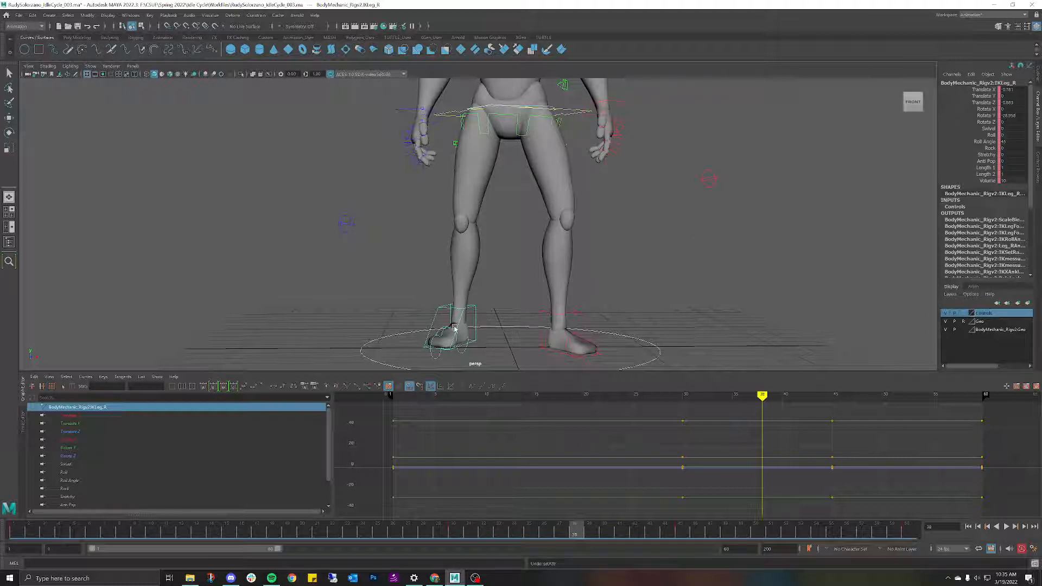
key(w)
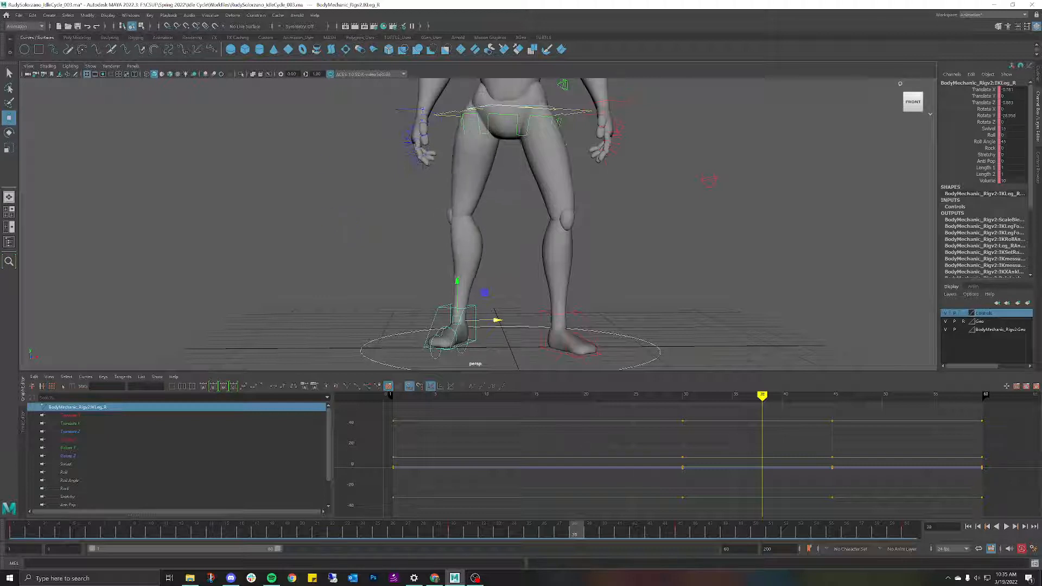
key(ctrl+z)
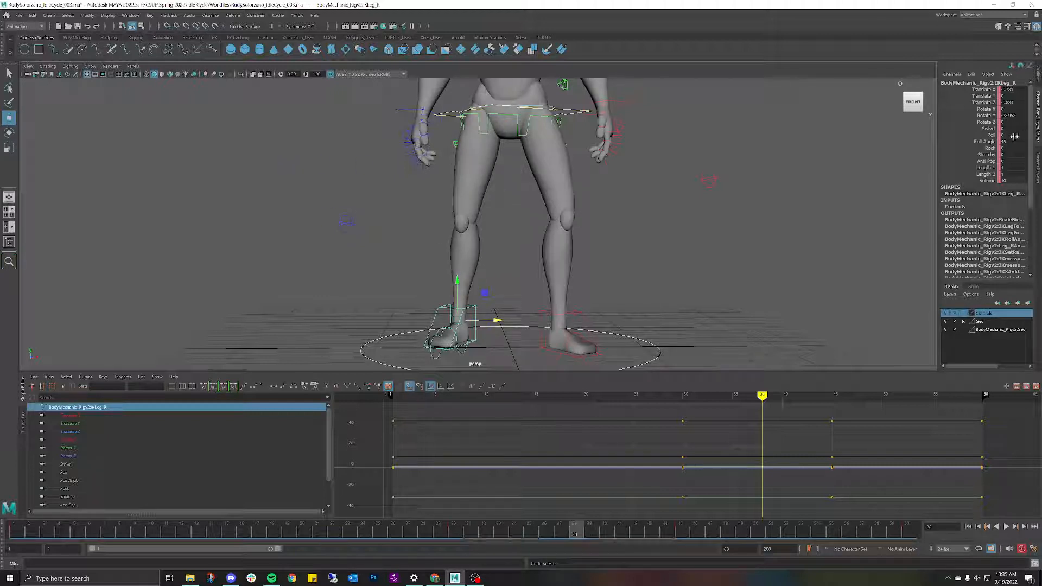
middle_drag(1014, 134, 1012, 148)
key(ctrl+z)
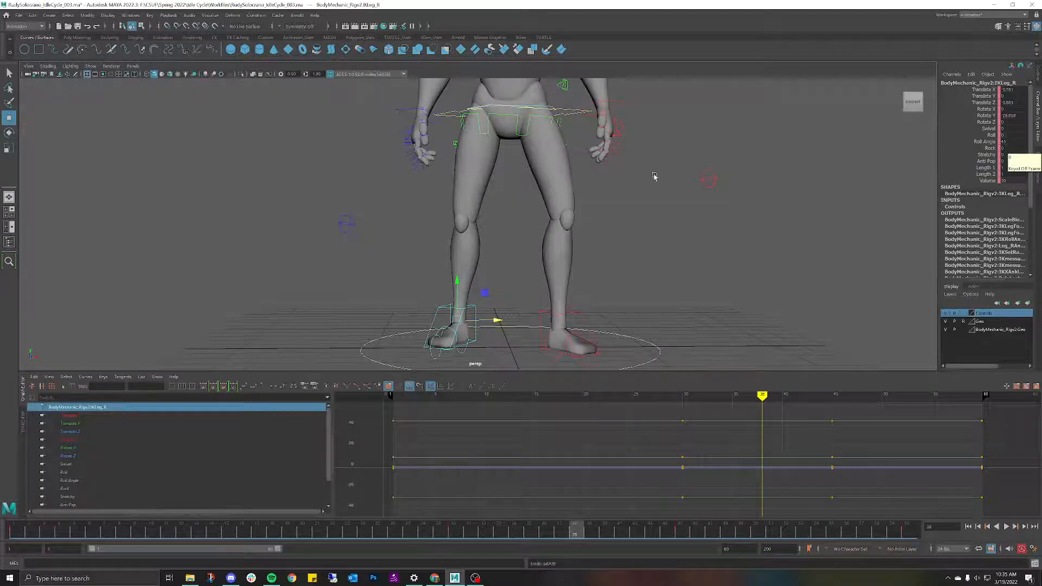
Set the right foot control's Rock to -1 at frame 38 to tilt the foot slightly.
scroll(654, 177, down, 5)
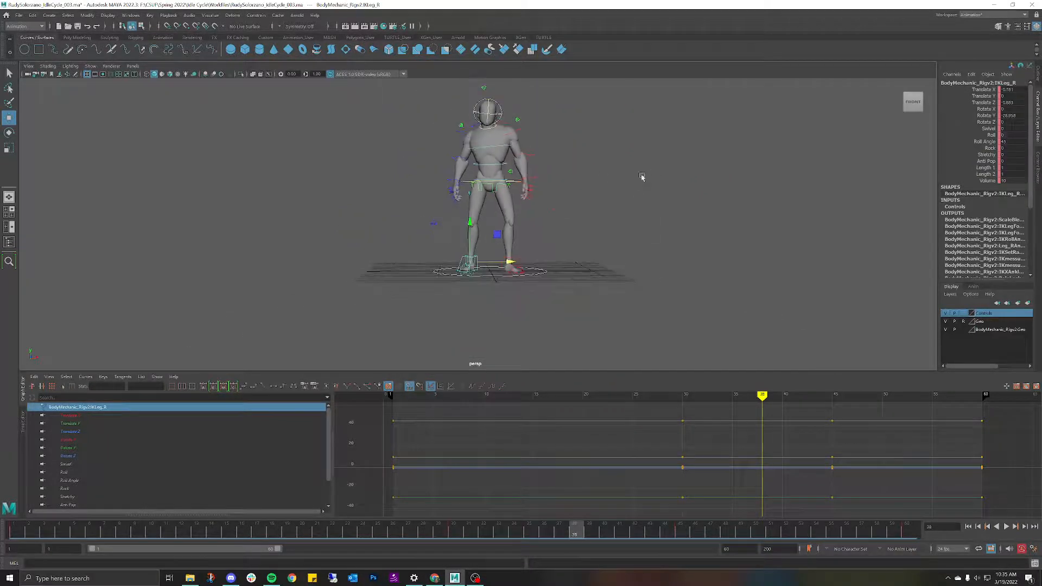
alt+middle_drag(493, 176, 502, 196)
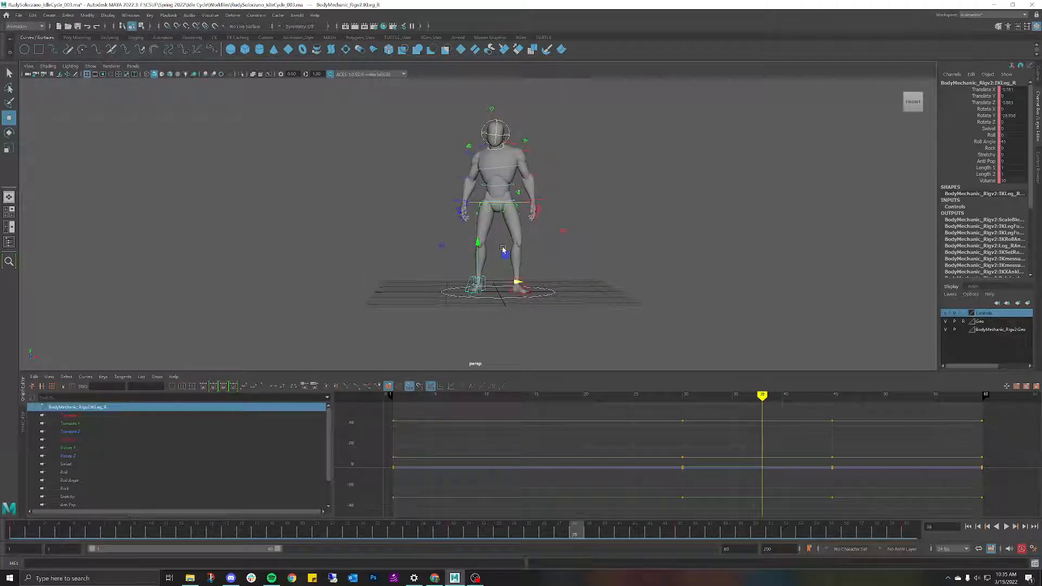
scroll(503, 249, up, 5)
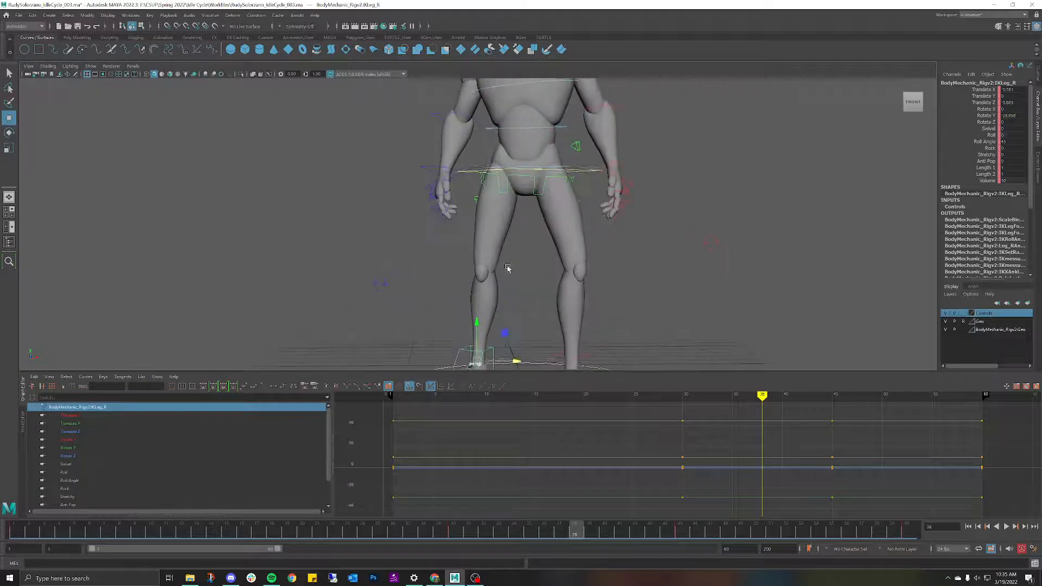
alt+middle_drag(560, 242, 556, 225)
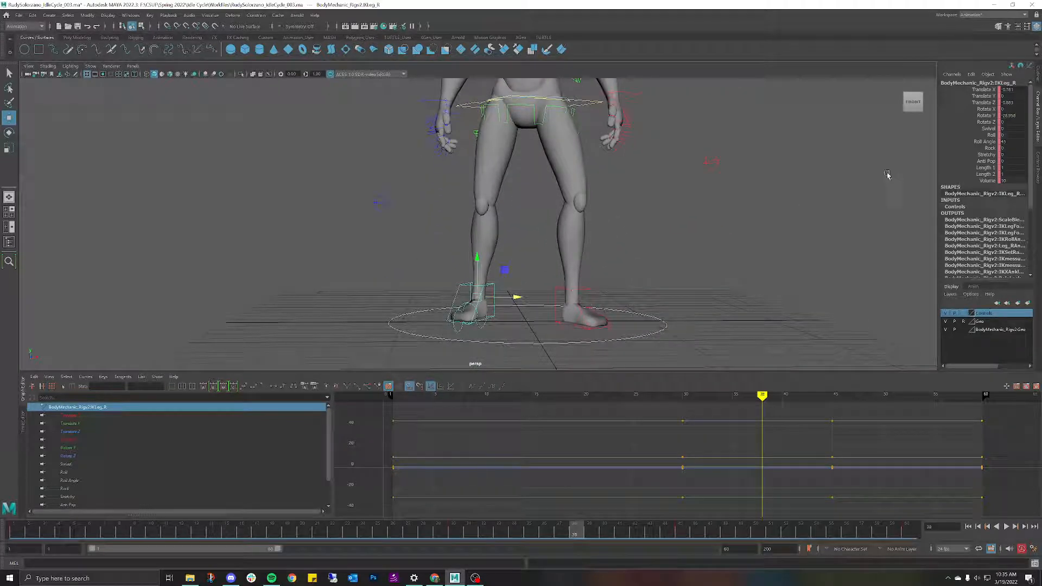
click(1007, 148)
ctrl+drag(1007, 149, 1010, 148)
ctrl+drag(1003, 149, 1004, 149)
click(956, 135)
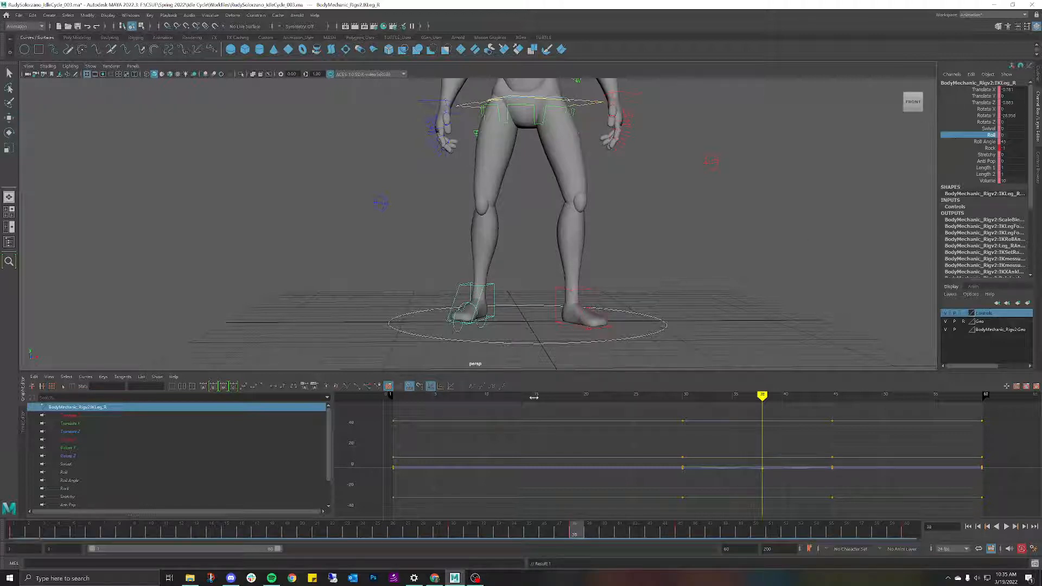
Hide the rig's control curves in the viewport and play back the idle cycle with the whole character in view.
drag(577, 534, 552, 438)
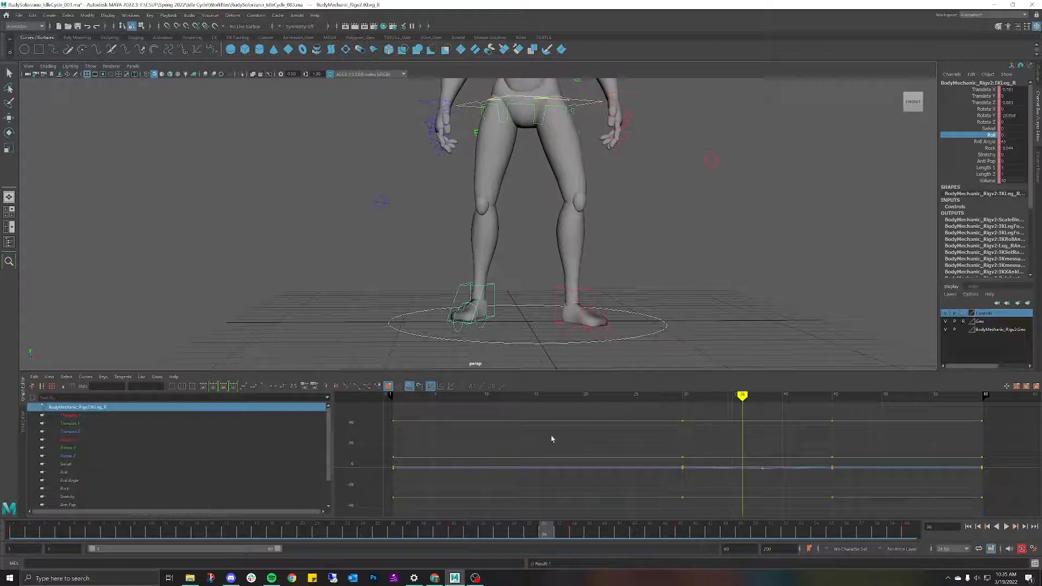
scroll(607, 258, down, 3)
alt+middle_drag(608, 258, 613, 196)
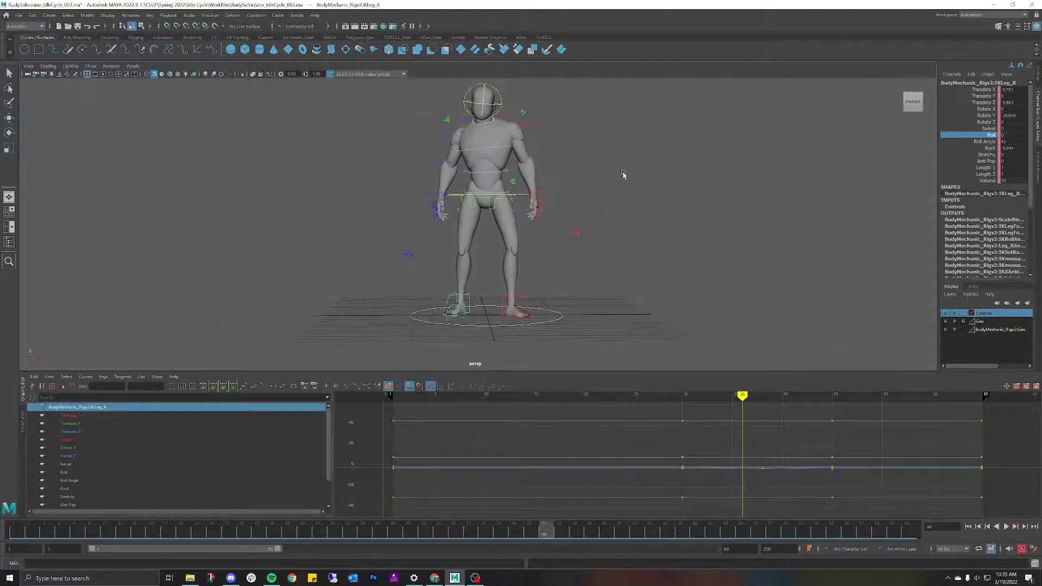
click(90, 66)
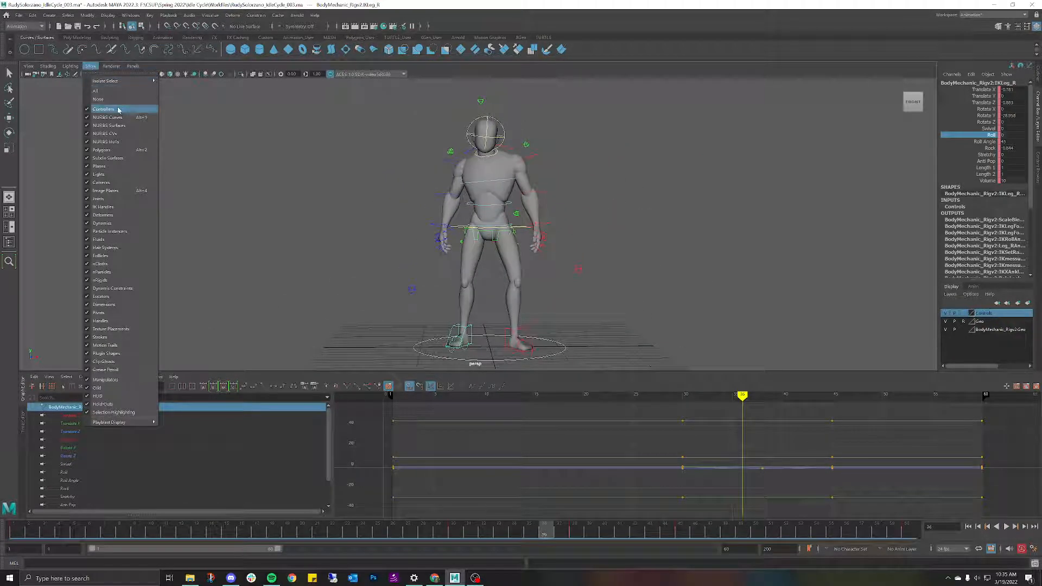
click(117, 107)
click(87, 67)
click(116, 111)
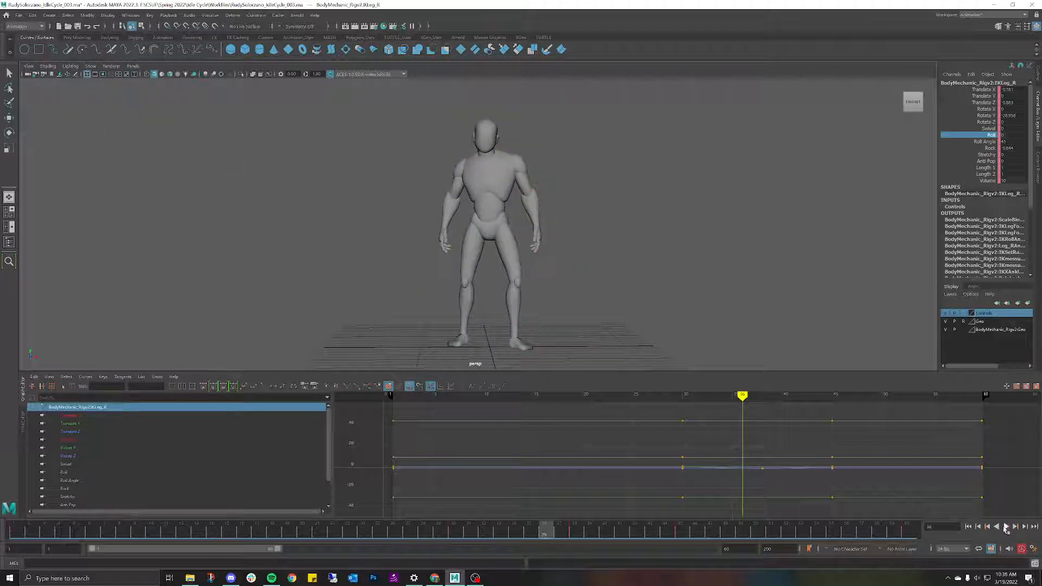
click(1006, 527)
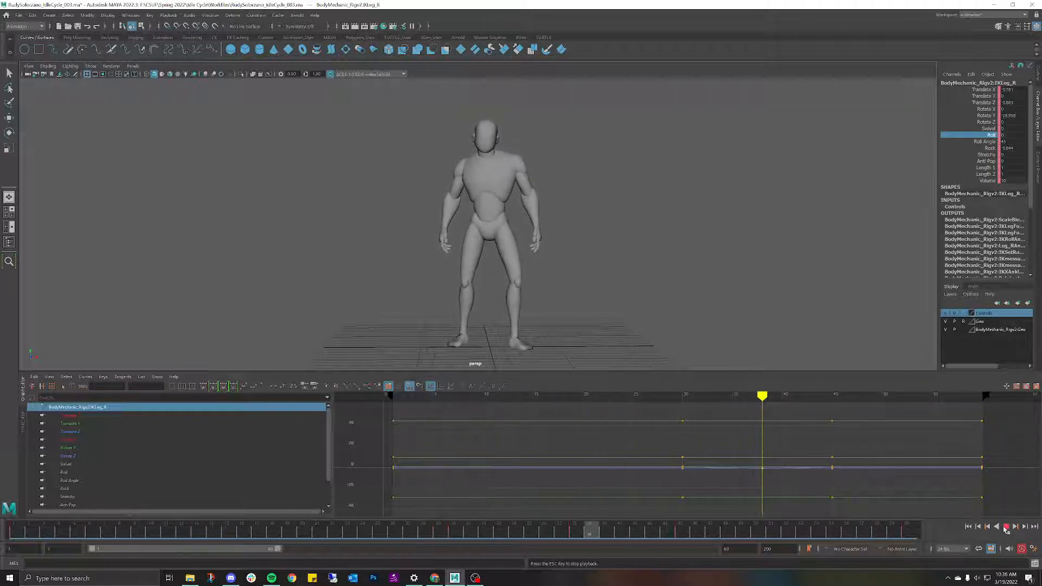
click(1006, 529)
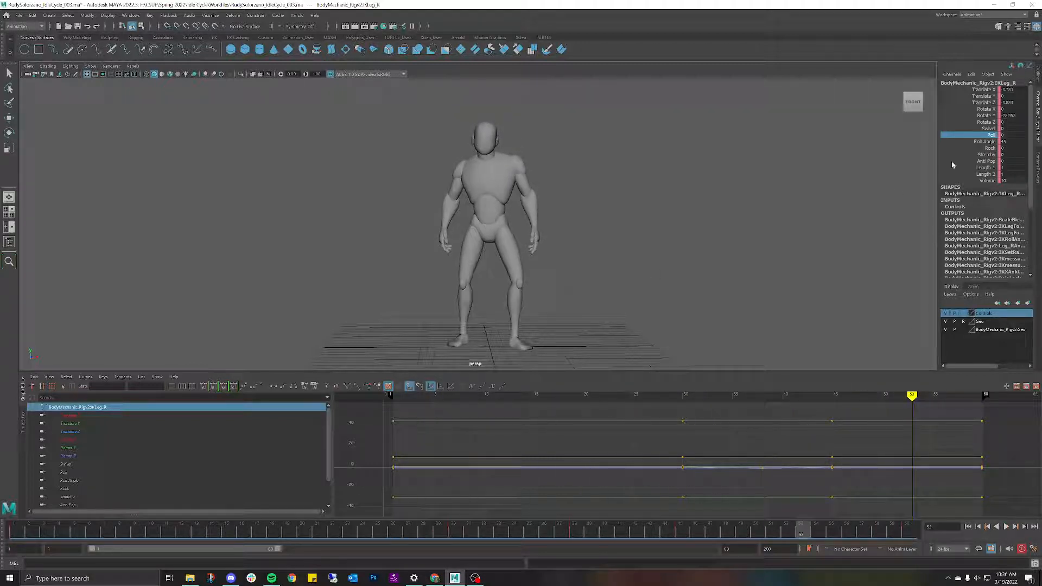
Set a new Rock value on the right foot control at frame 38.
drag(744, 526, 701, 483)
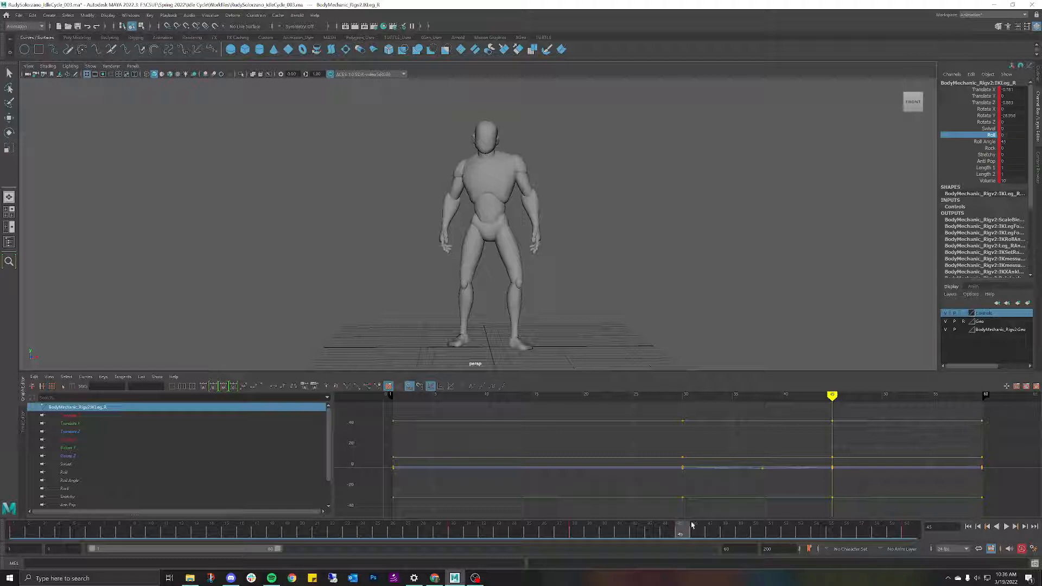
drag(692, 525, 573, 532)
double_click(1009, 148)
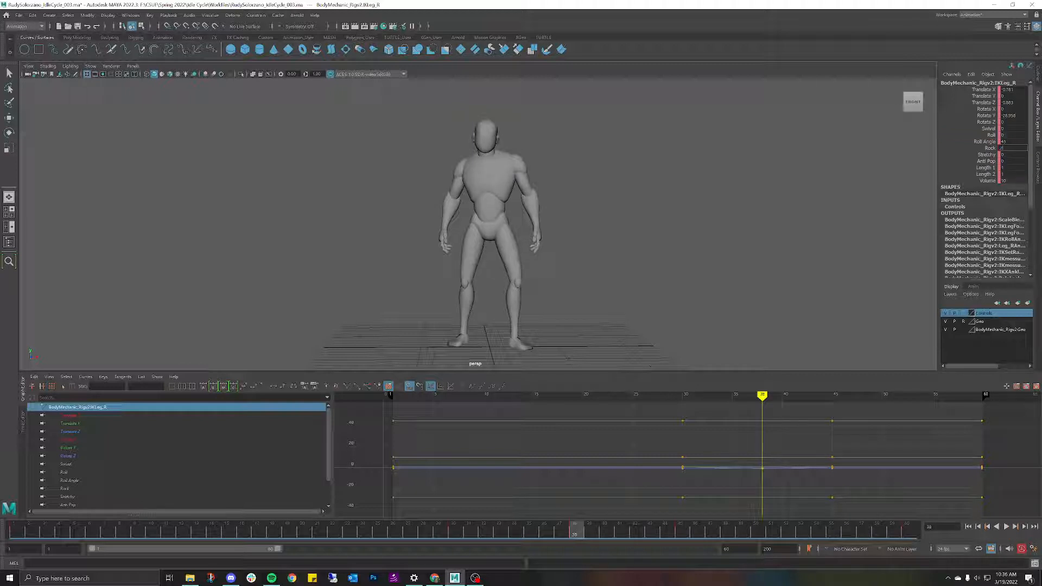
key(Return)
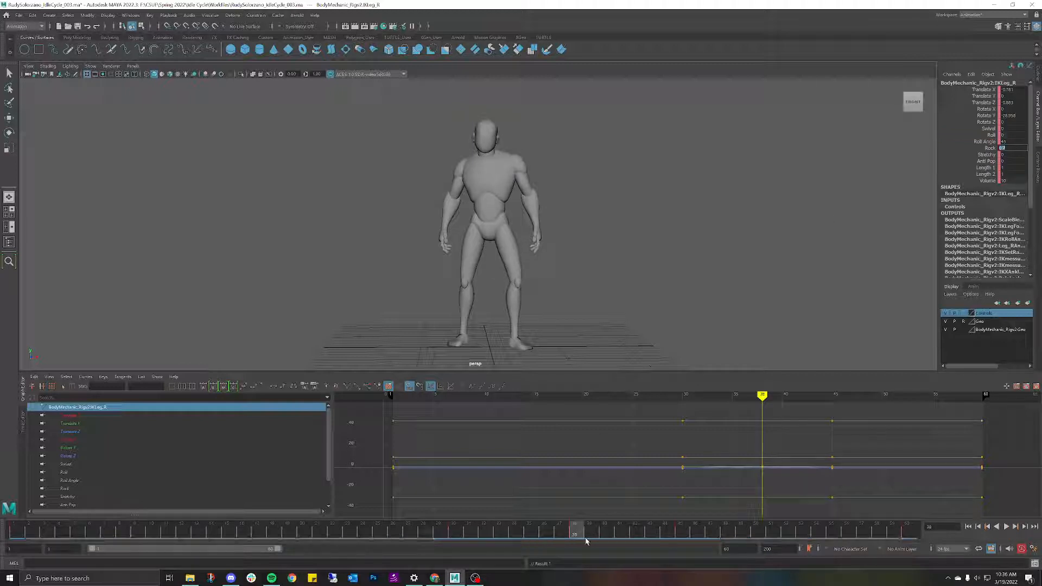
mouse_move(579, 535)
mouse_down()
mouse_move(434, 532)
mouse_move(602, 529)
mouse_move(509, 523)
mouse_move(575, 532)
mouse_up()
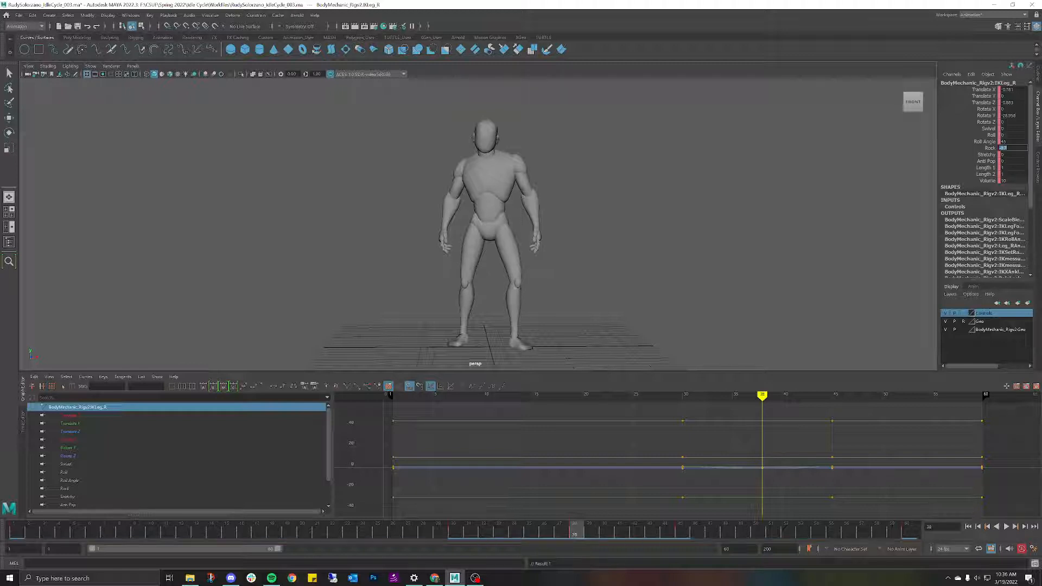
Play and scrub through the idle cycle to compare the right foot's tilt with the hips' weight shift.
drag(574, 527, 466, 529)
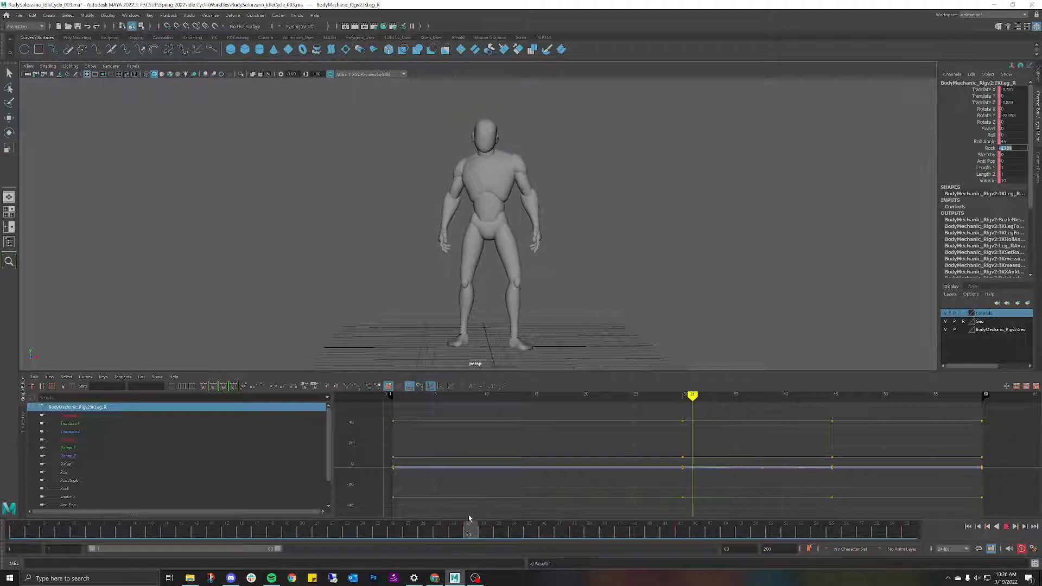
key(alt+v)
click(408, 529)
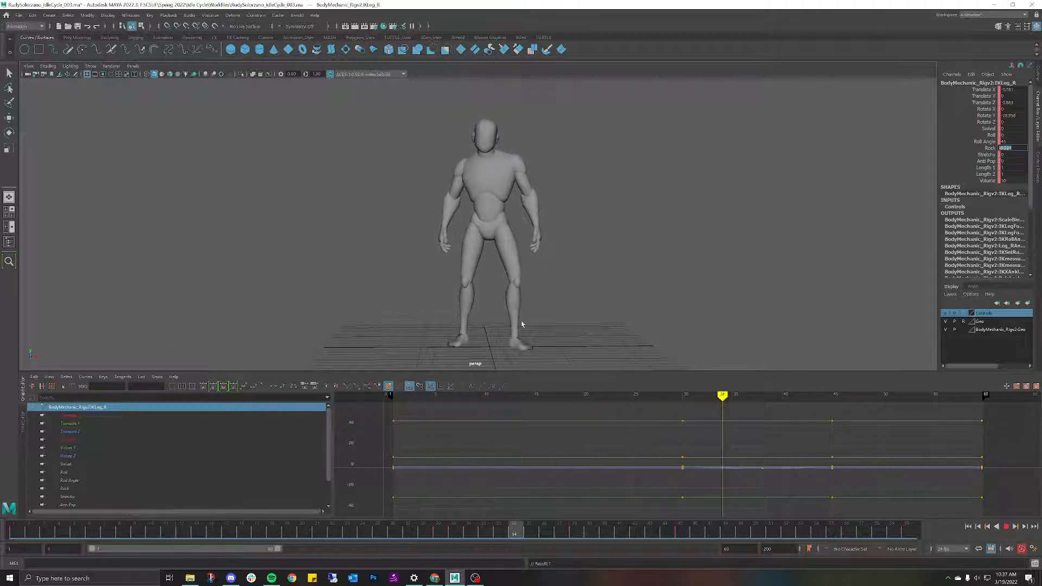
drag(798, 382, 15, 373)
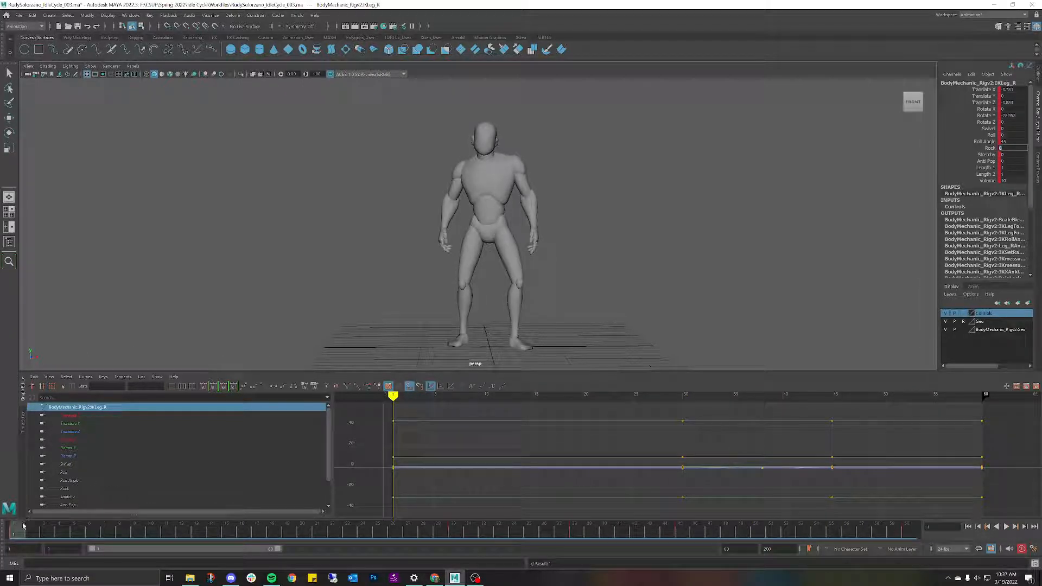
drag(18, 528, 454, 529)
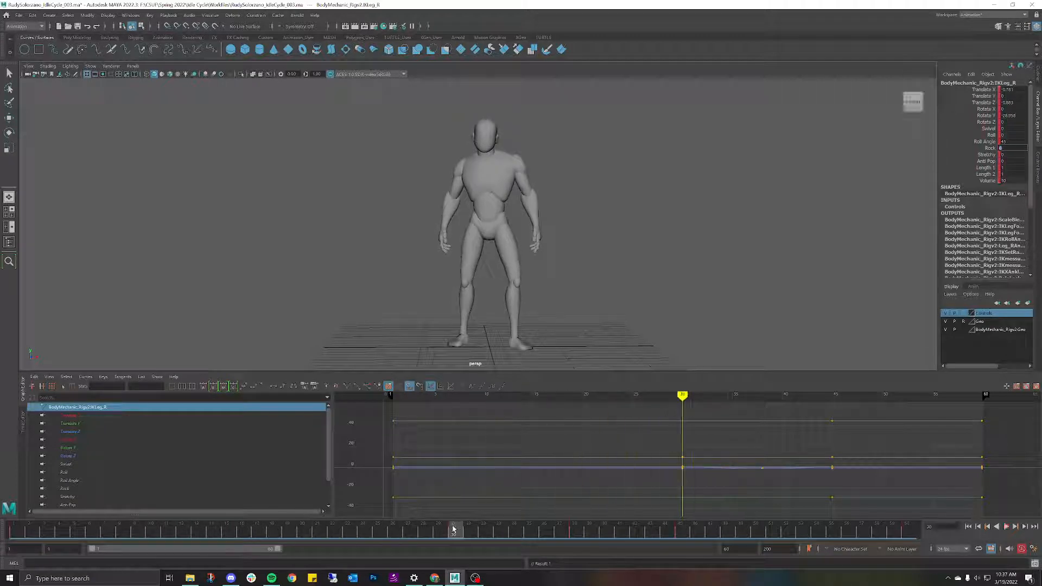
key(s)
drag(455, 529, 1, 457)
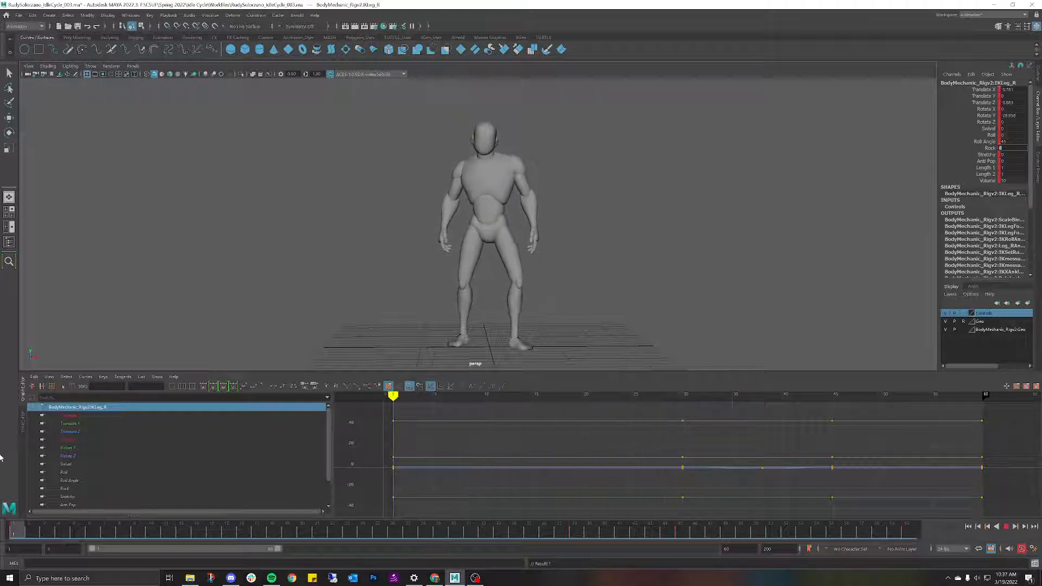
key(alt+v)
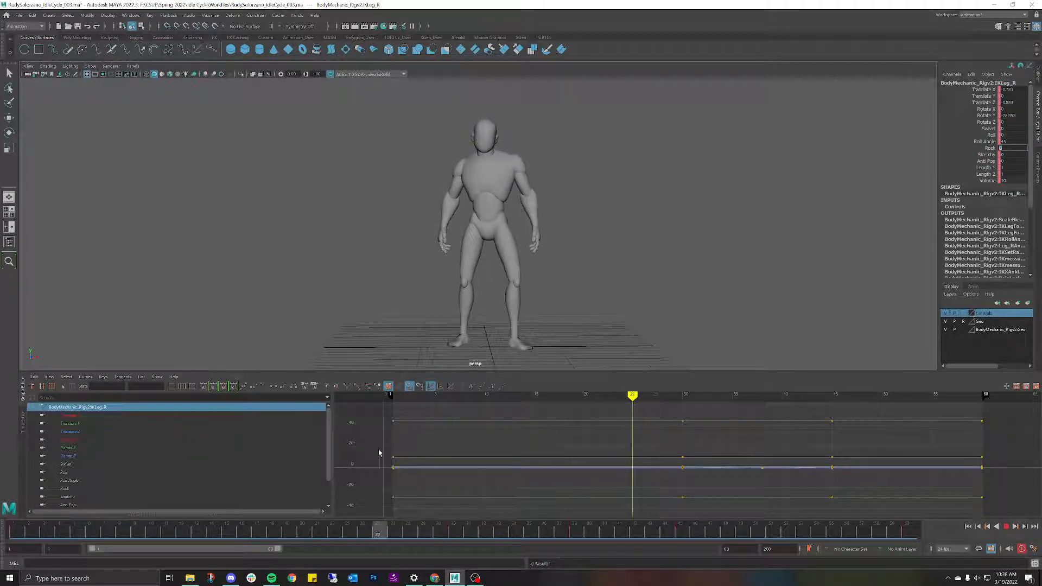
key(Escape)
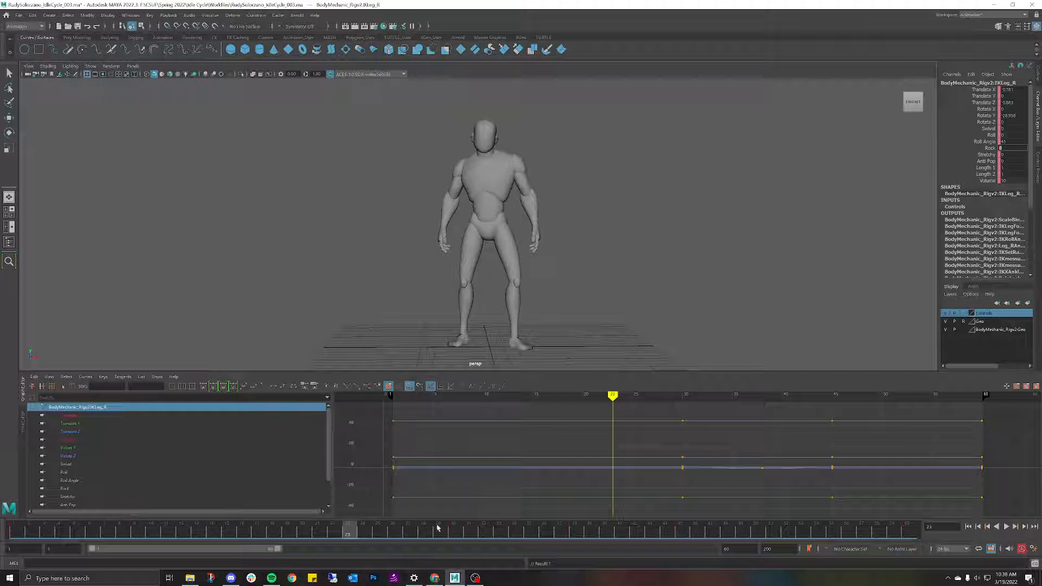
key(alt+v)
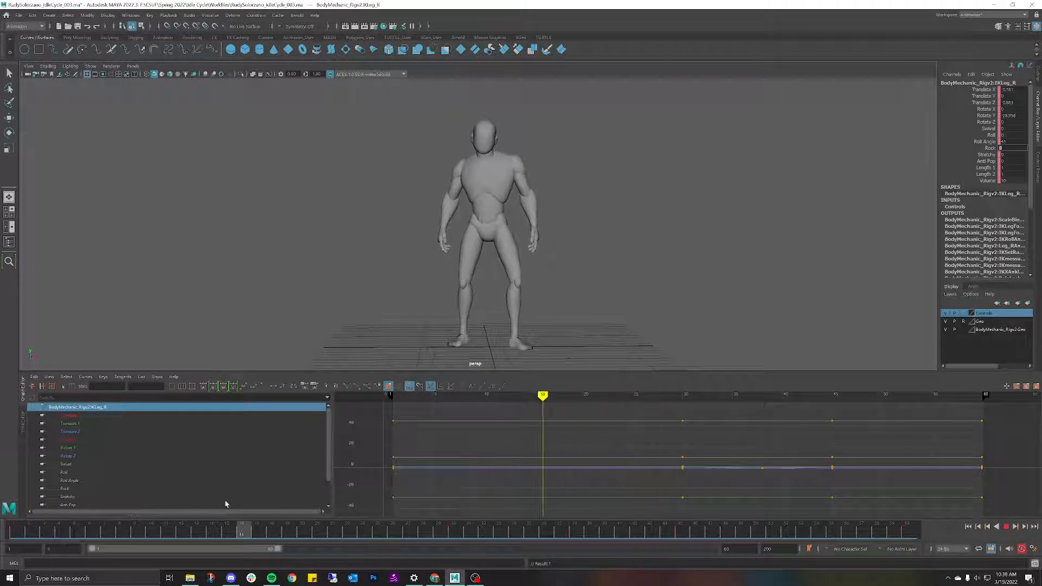
key(alt+v)
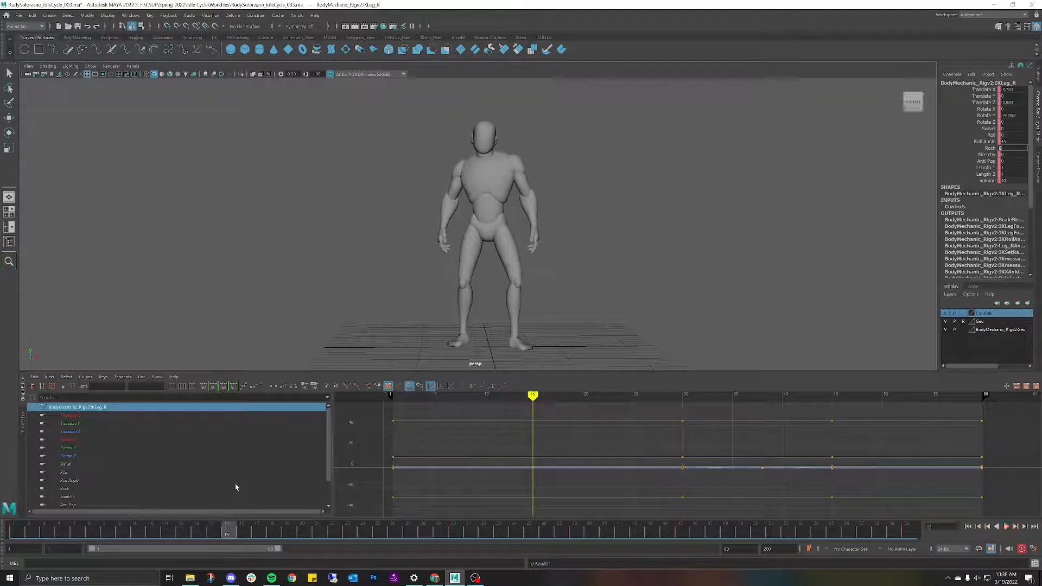
Show the Hips motion trail and examine its arc and frame markers at the pelvis.
click(1035, 76)
key(w)
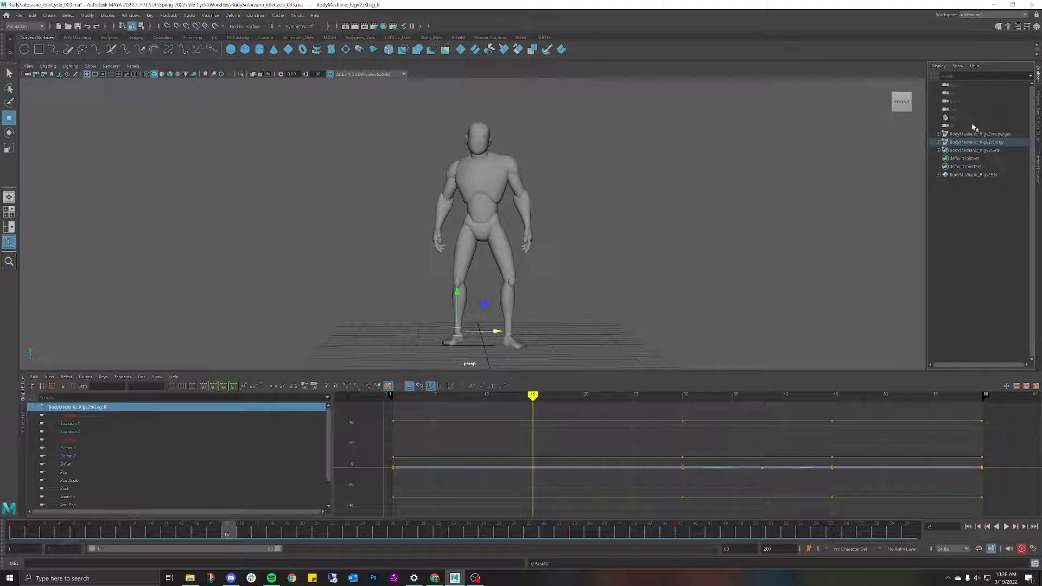
click(965, 118)
key(f)
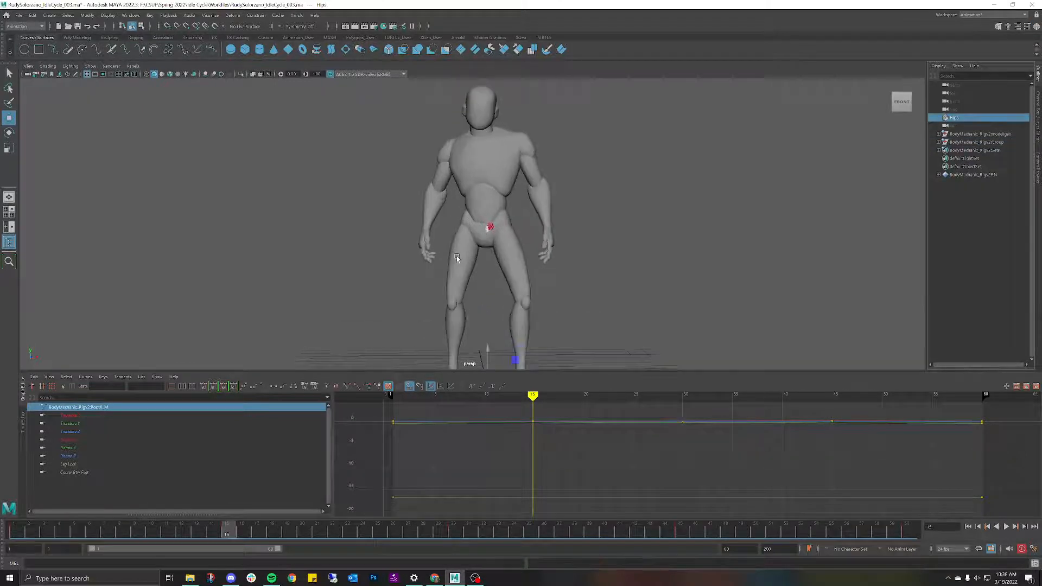
scroll(490, 269, up, 10)
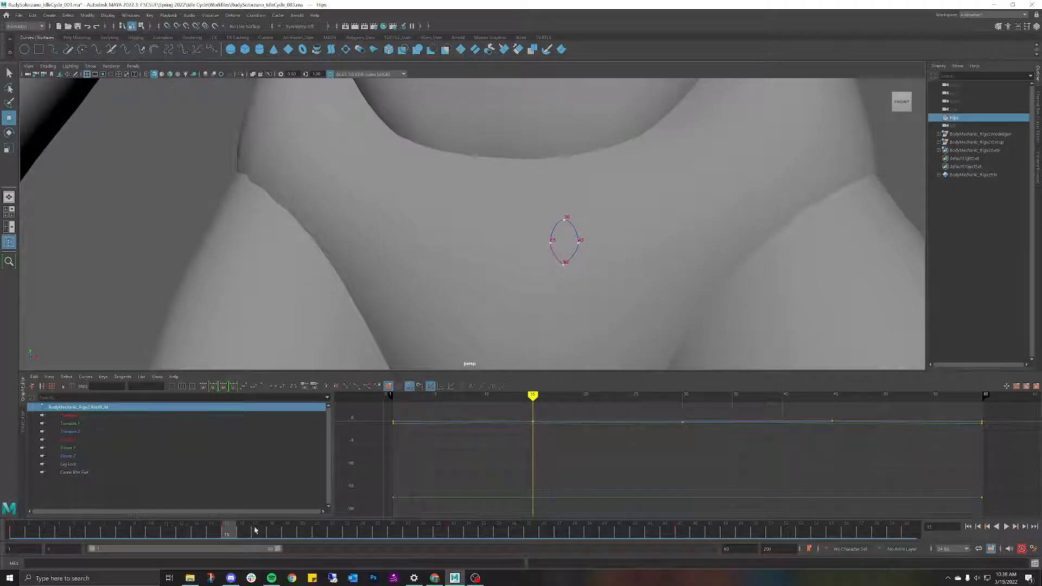
scroll(437, 295, down, 12)
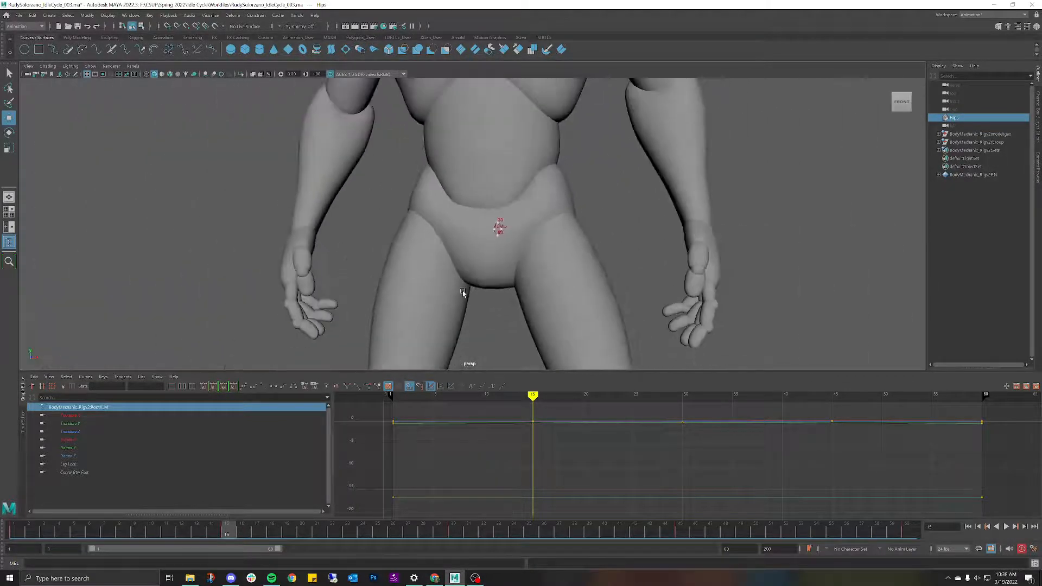
Show the NURBS control curves again and select the right foot control.
alt+middle_drag(474, 309, 628, 65)
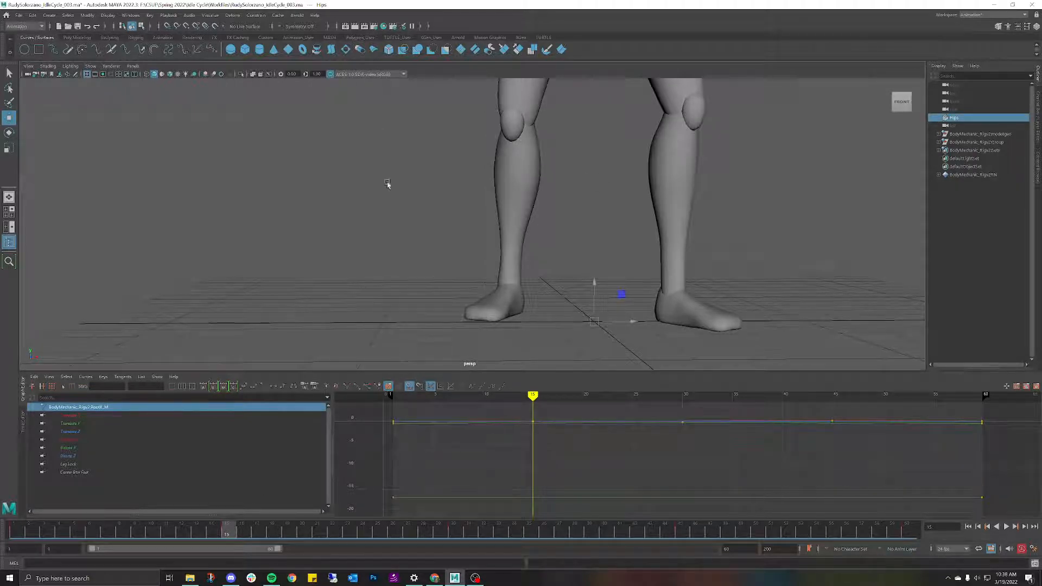
click(90, 66)
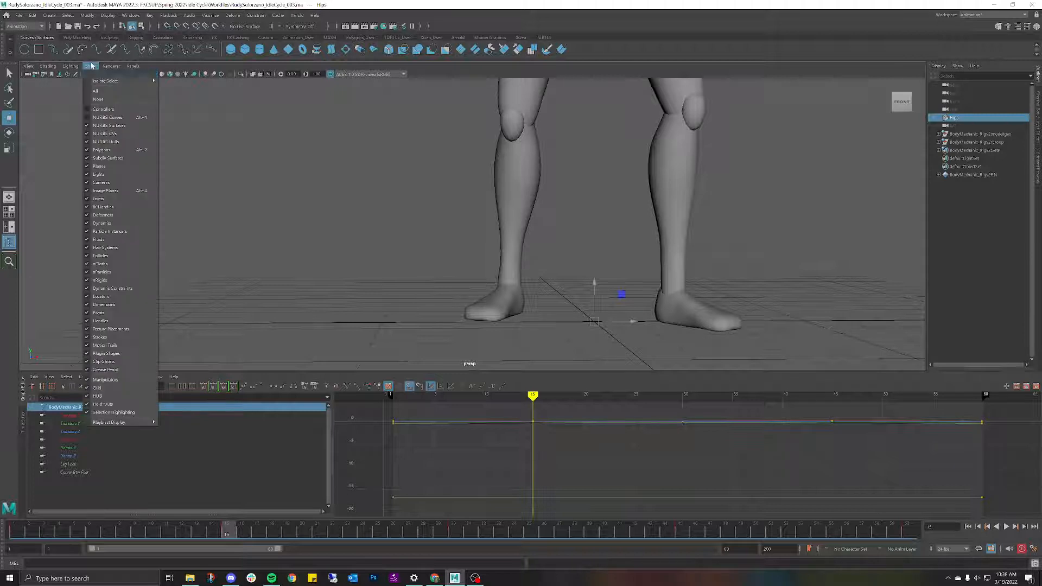
click(109, 117)
click(479, 263)
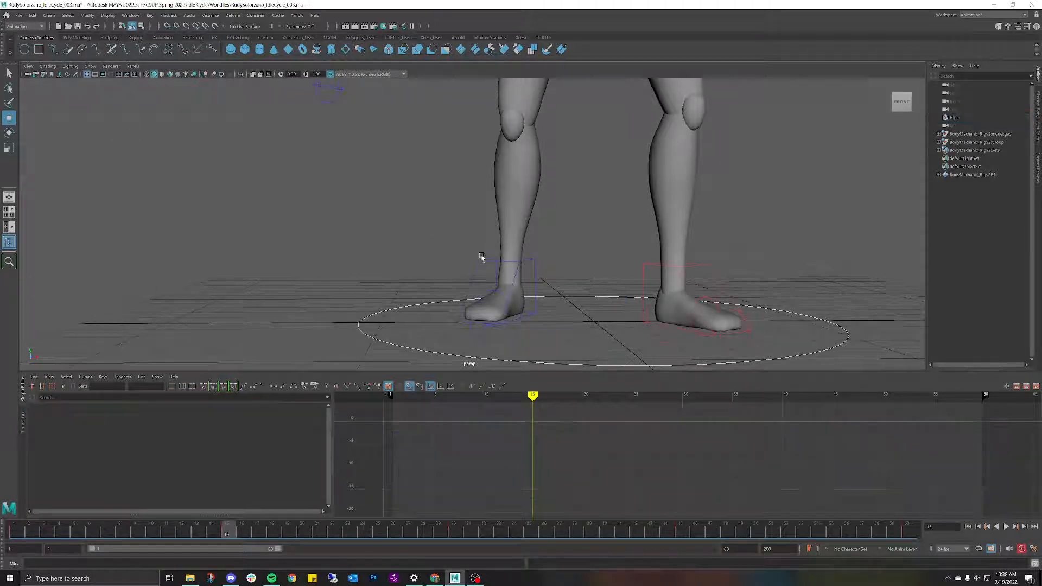
click(478, 260)
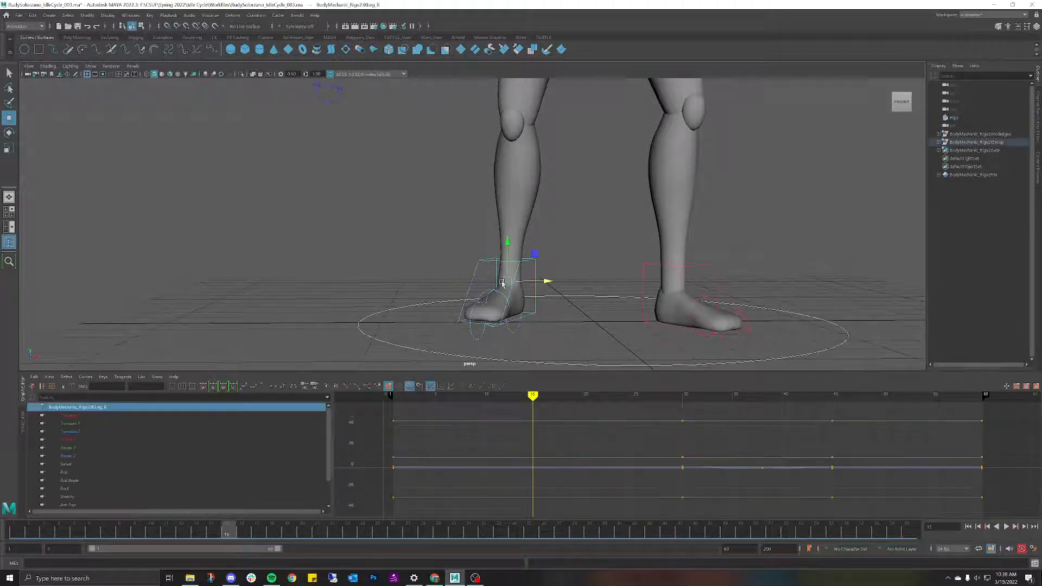
Key a positive Rock value on the right foot control at frame 15.
click(1038, 131)
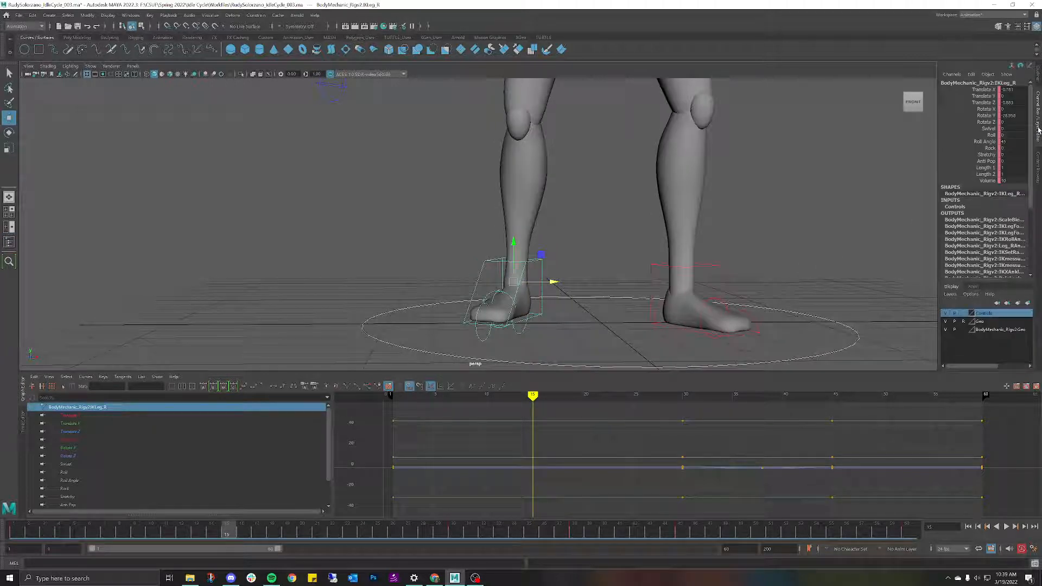
double_click(1011, 147)
text(5)
key(Return)
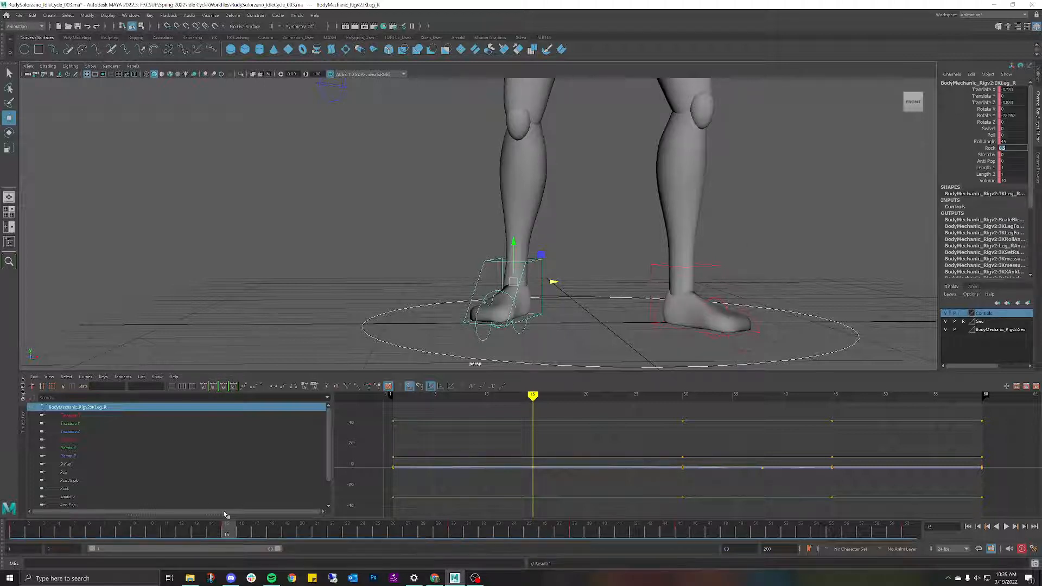
Review the right foot's motion in playback and examine the hips' motion trail at frame 30.
drag(218, 528, 400, 460)
scroll(586, 158, down, 5)
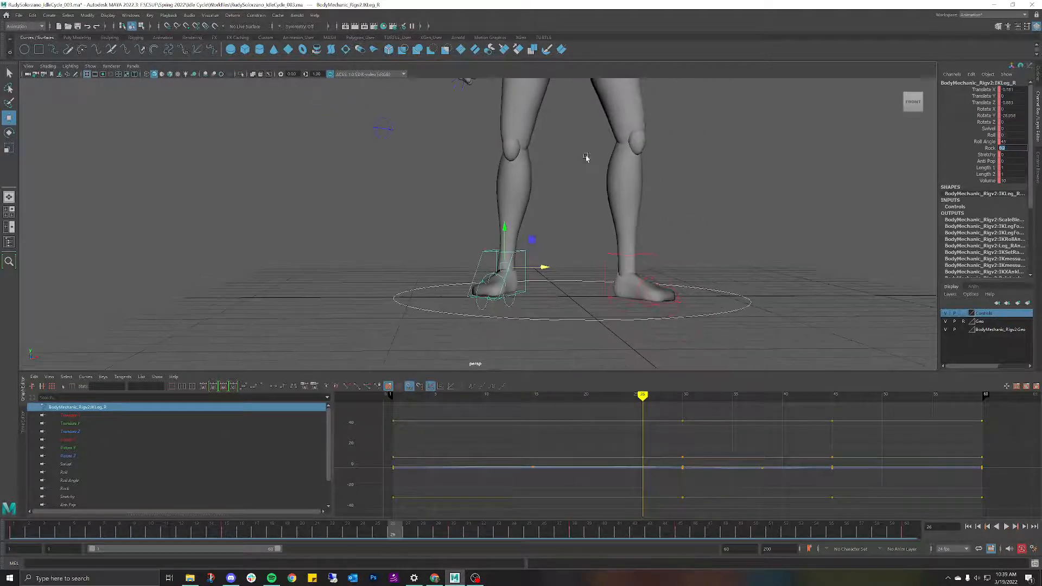
scroll(602, 162, down, 3)
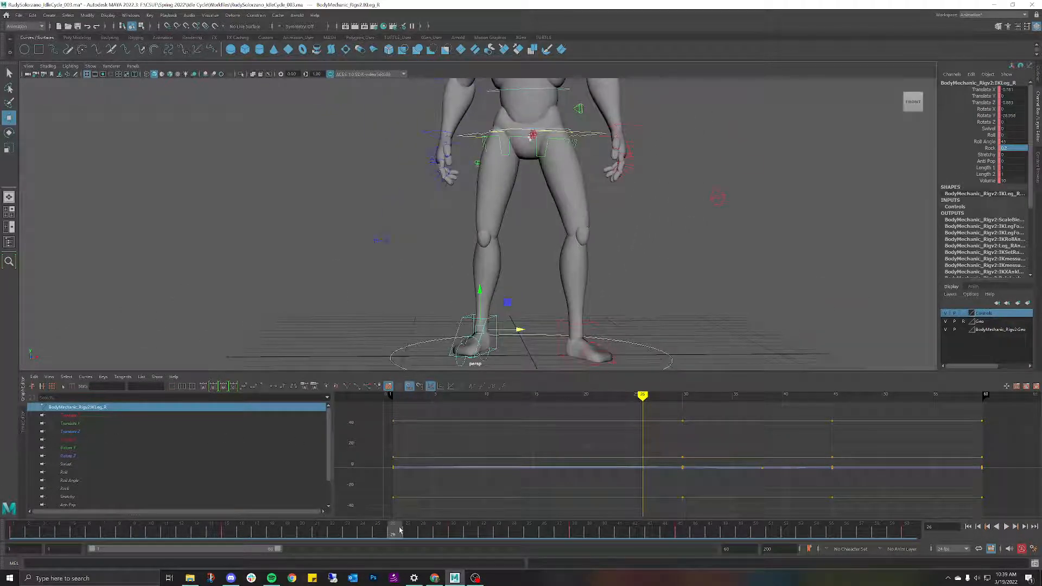
key(alt+v)
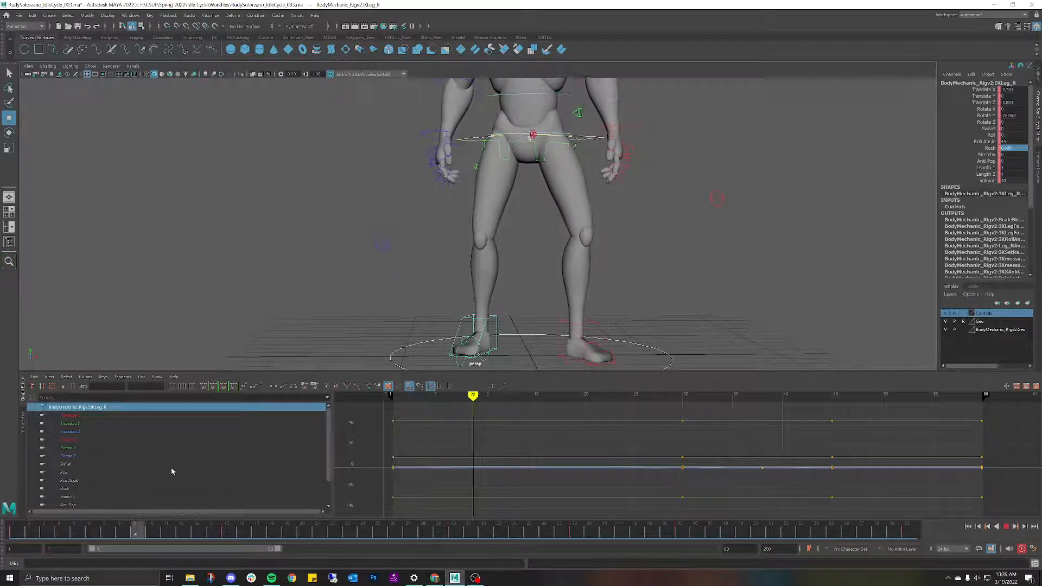
key(alt+v)
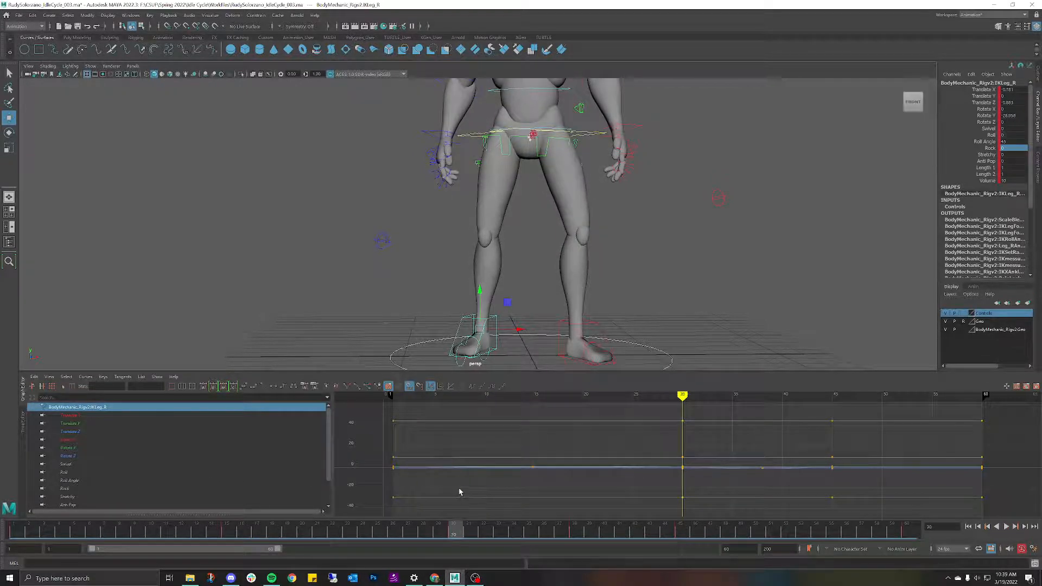
scroll(582, 173, up, 3)
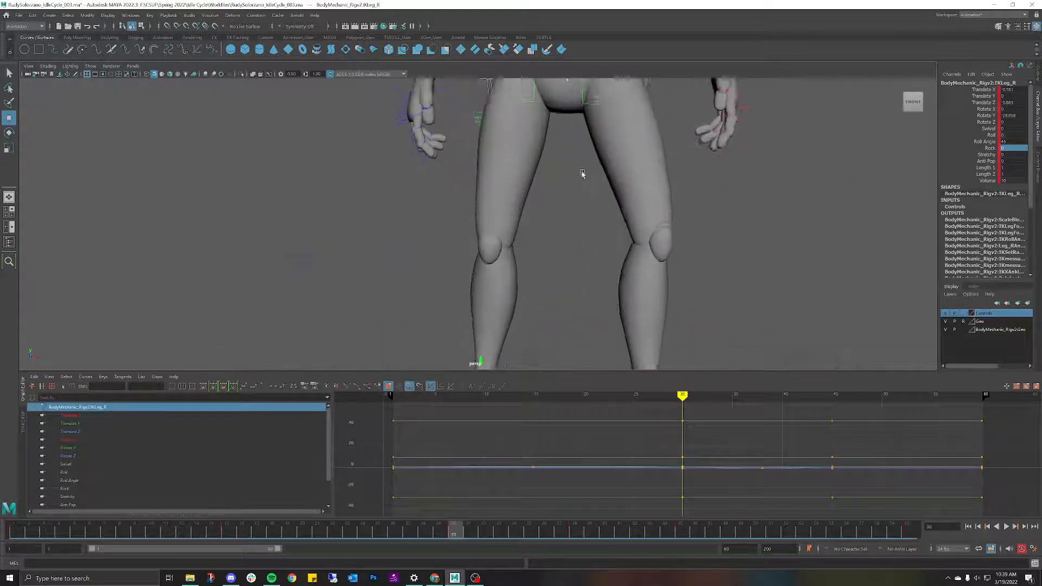
alt+middle_drag(582, 173, 559, 309)
scroll(577, 279, up, 6)
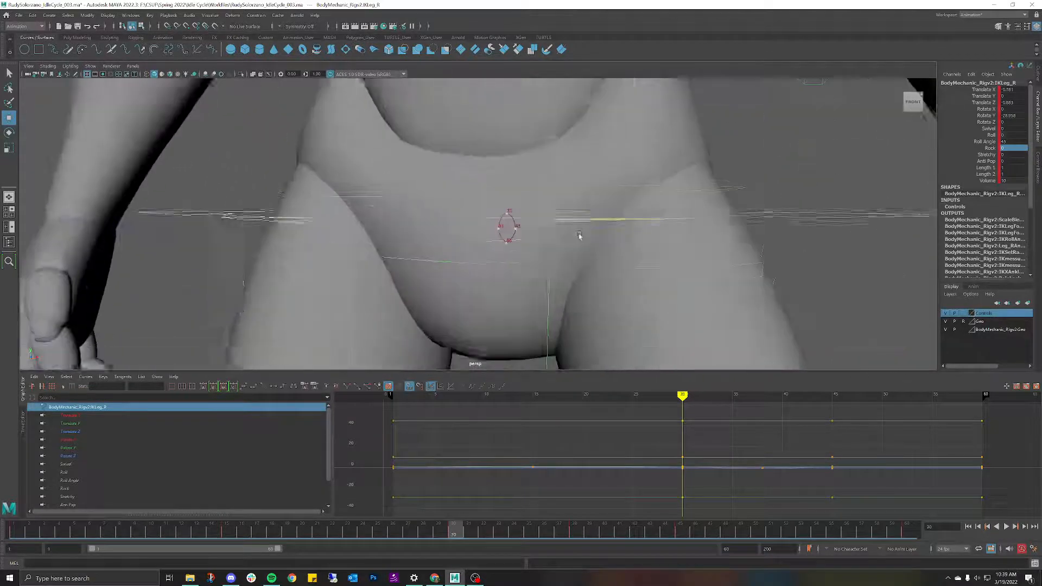
Check the hips and right foot at frame 45 and review the feet's rocking in playback.
scroll(570, 271, down, 3)
scroll(578, 287, down, 2)
key(period)
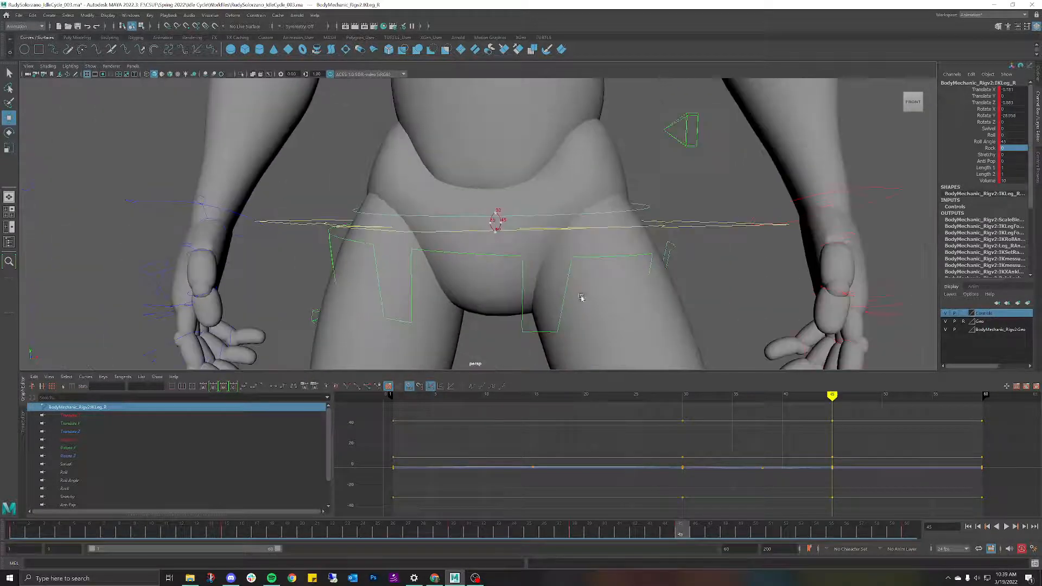
scroll(581, 293, down, 4)
alt+middle_drag(591, 260, 612, 177)
scroll(577, 229, up, 3)
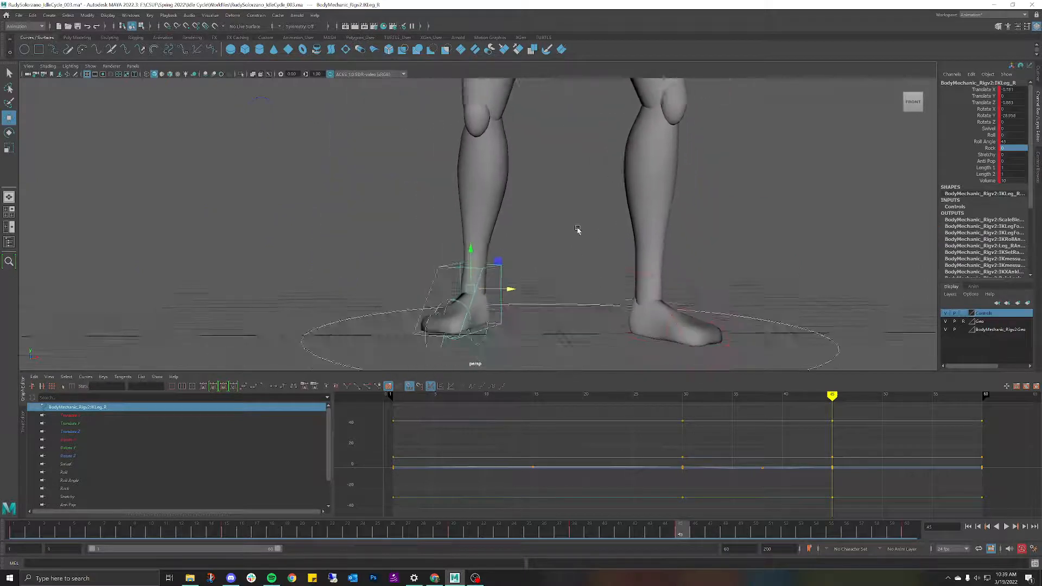
scroll(578, 230, down, 3)
key(alt+v)
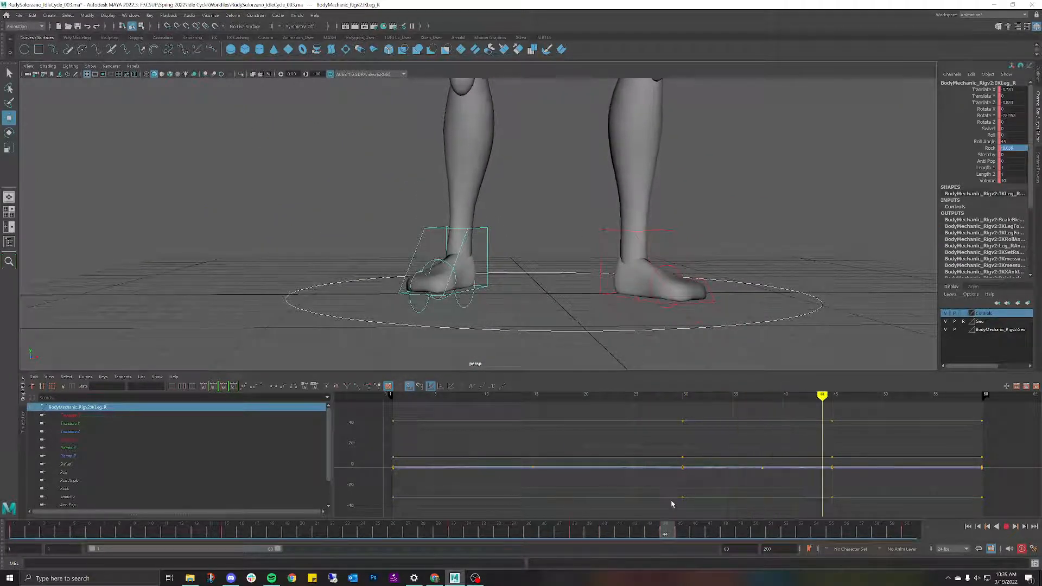
key(alt+v)
Key a Rock value on the left foot control at frame 45 and review the motion in playback.
alt+drag(700, 218, 649, 214)
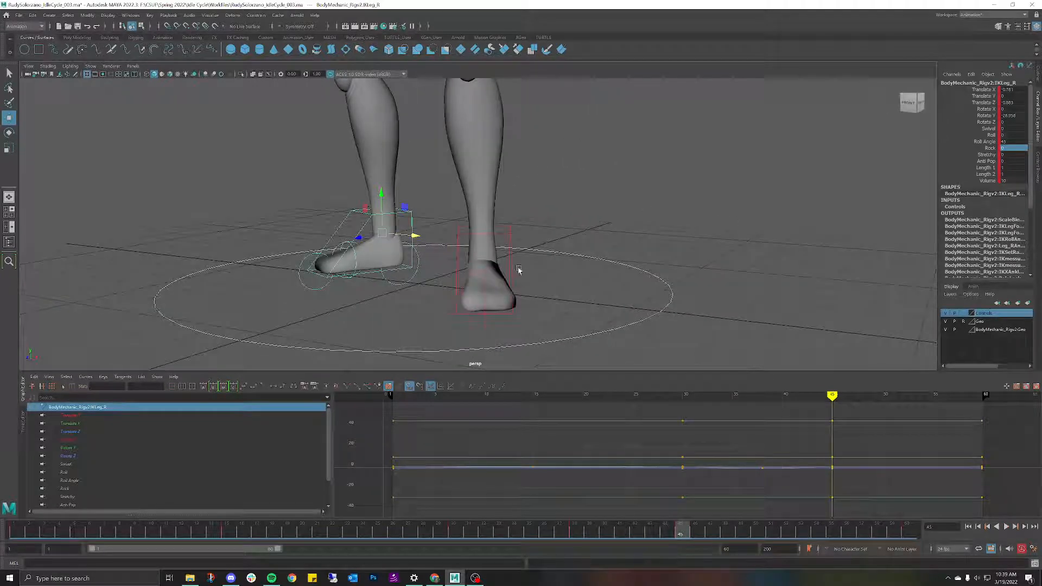
click(510, 235)
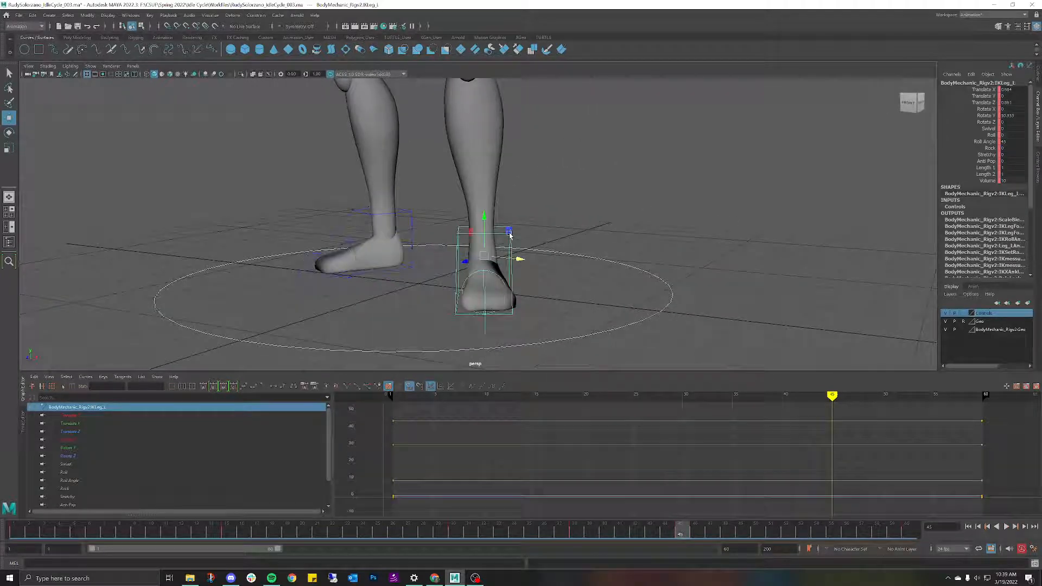
double_click(1009, 147)
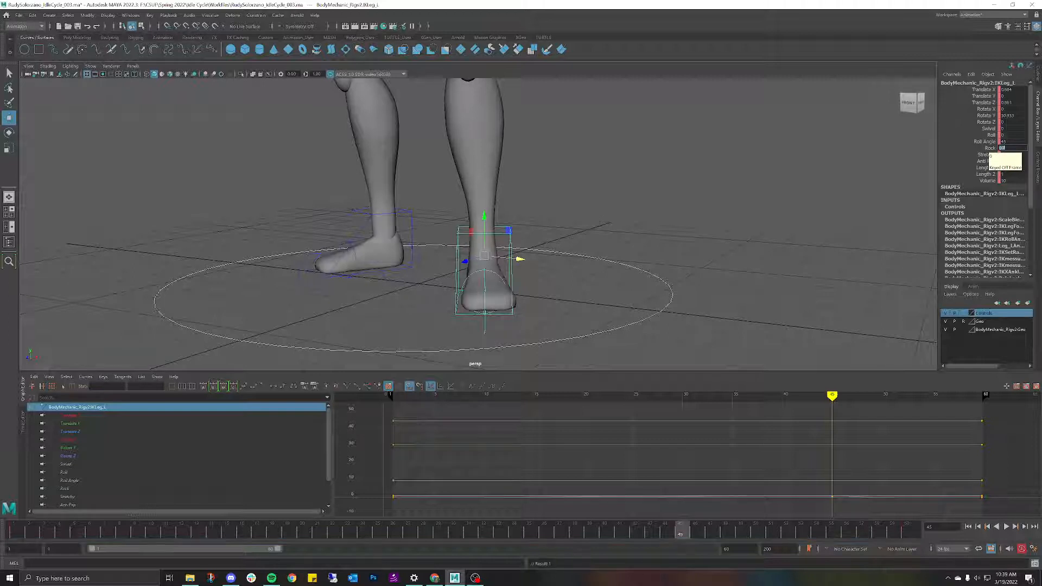
key(Return)
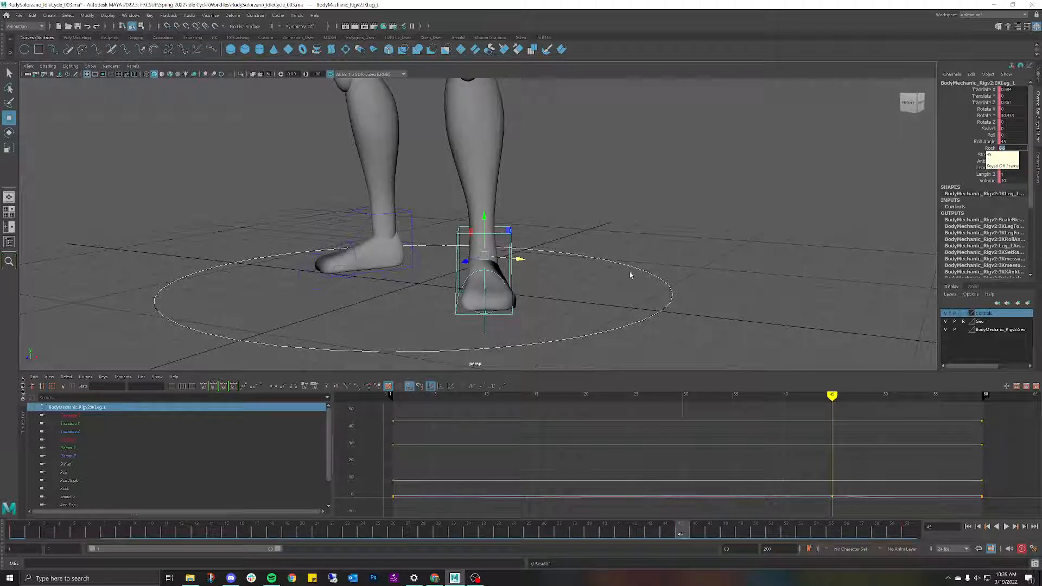
click(653, 225)
alt+drag(653, 226, 716, 219)
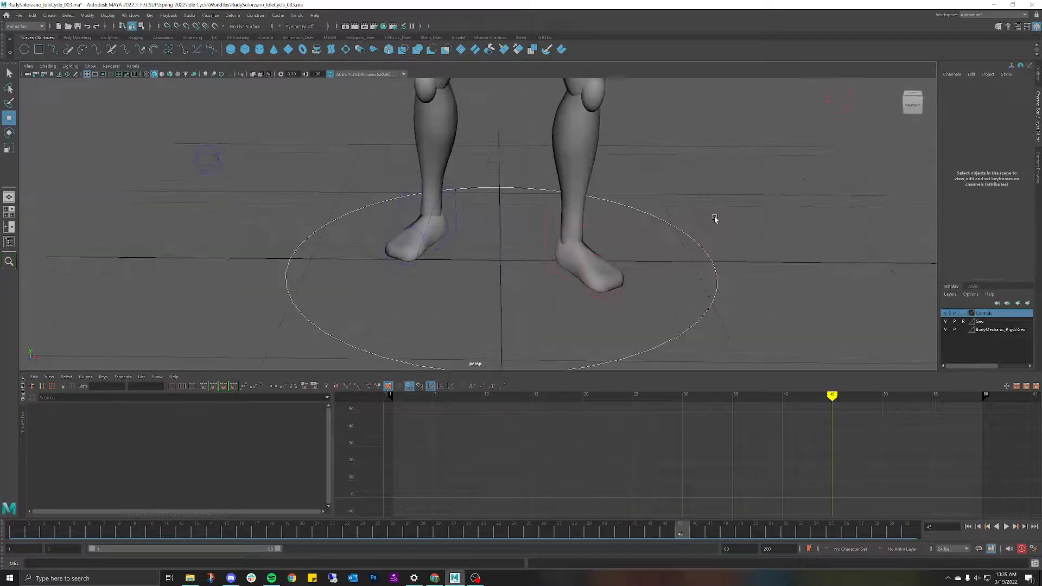
key(alt+v)
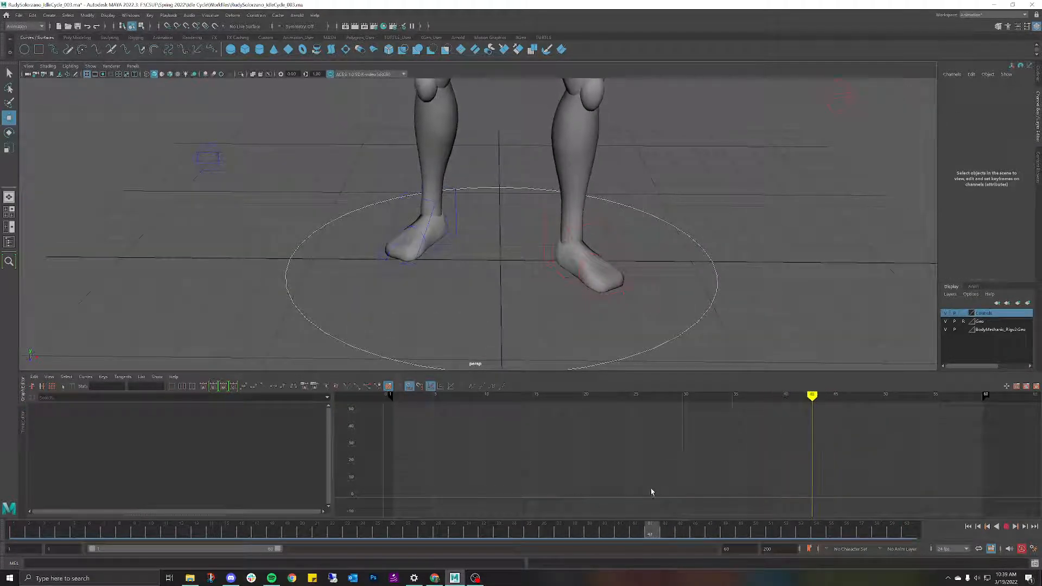
key(alt+v)
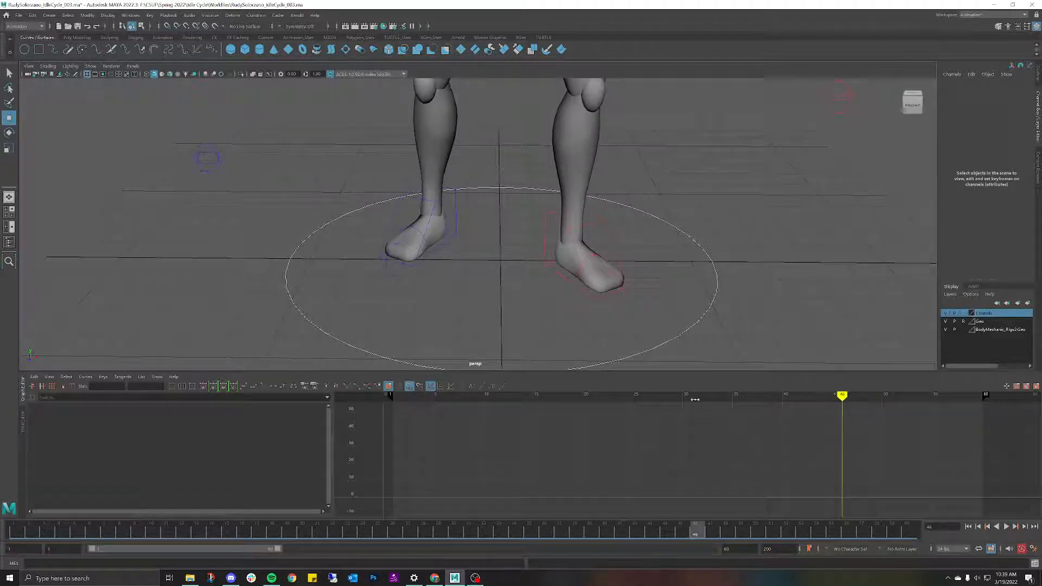
Remove the left foot control's key at frame 45 and key the control at frame 30.
click(604, 255)
click(680, 530)
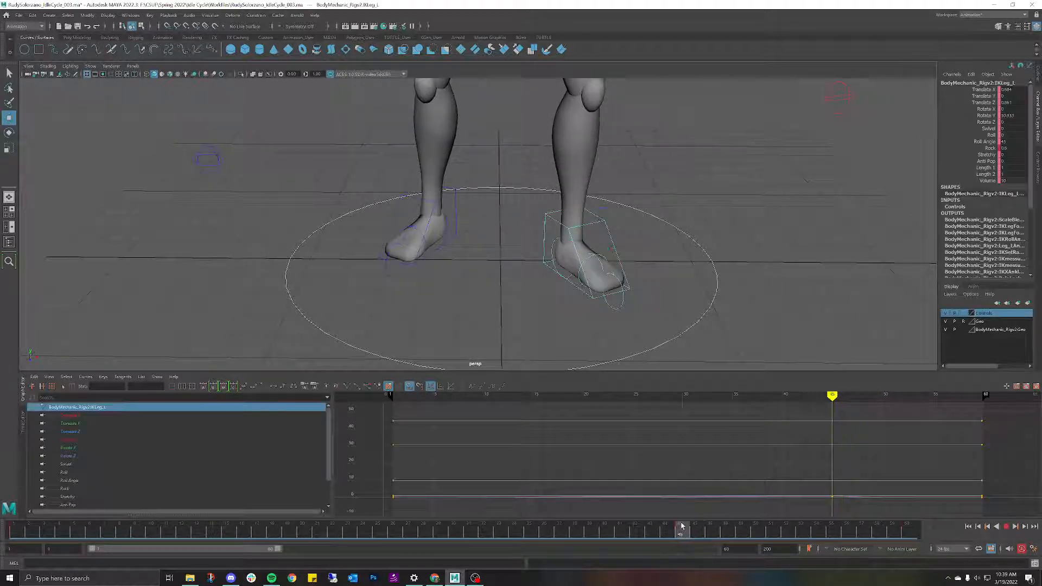
right_click(682, 529)
click(696, 371)
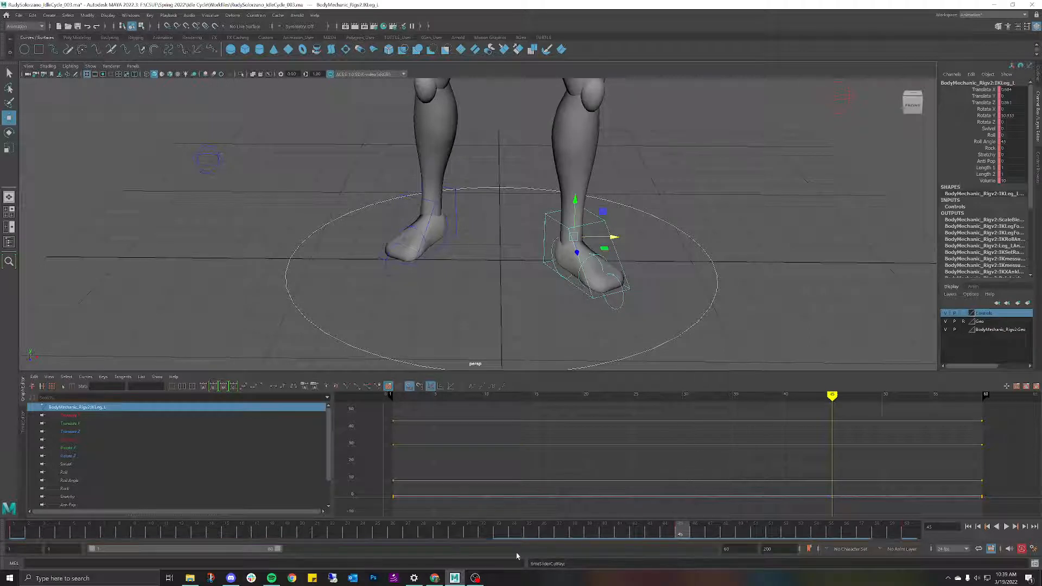
click(456, 534)
key(ctrl+v)
drag(456, 535, 680, 535)
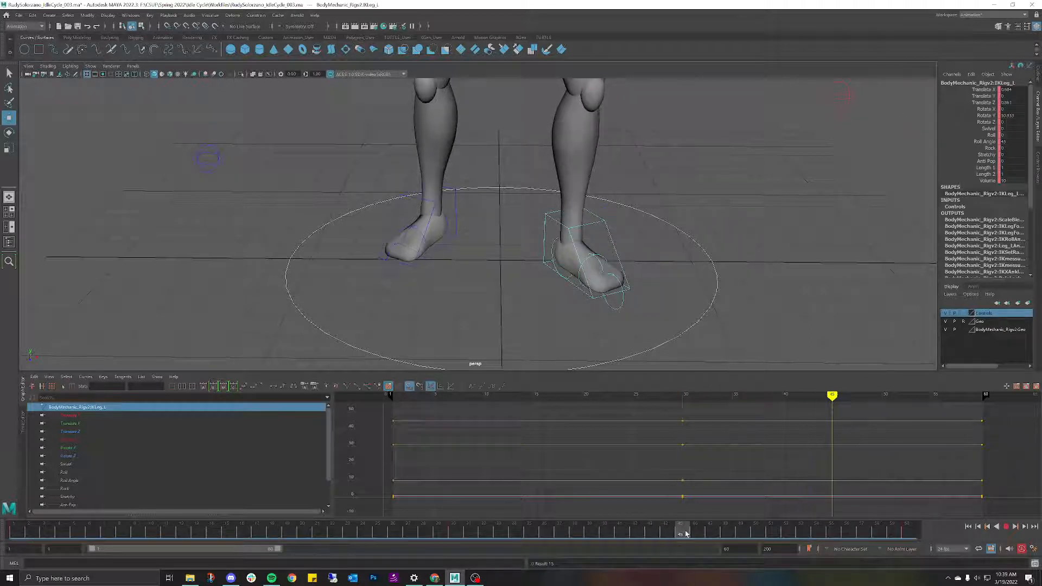
click(456, 534)
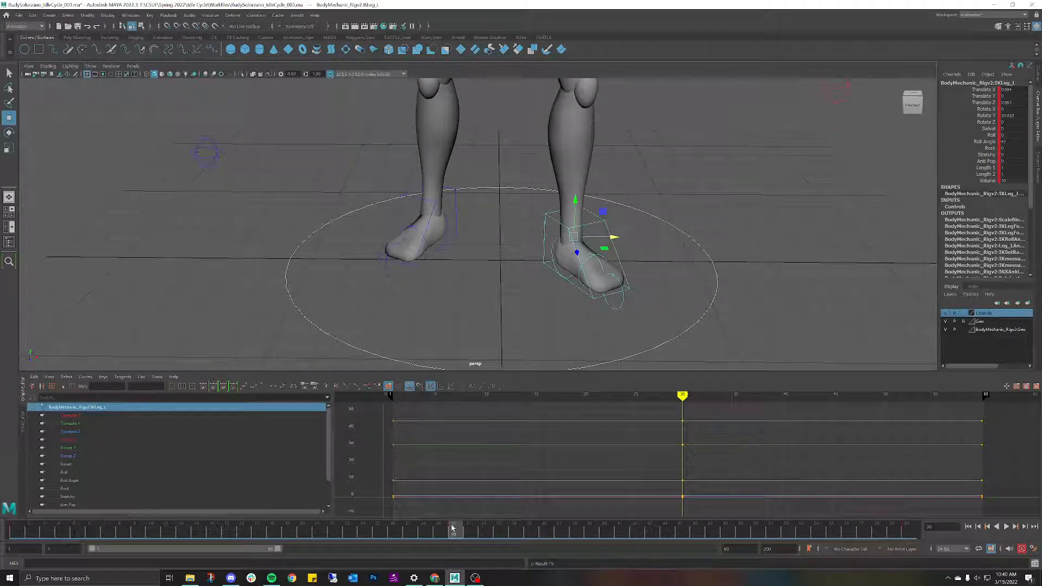
Compare the full-body poses at frames 1, 30 and 60 of the idle cycle.
scroll(616, 277, down, 10)
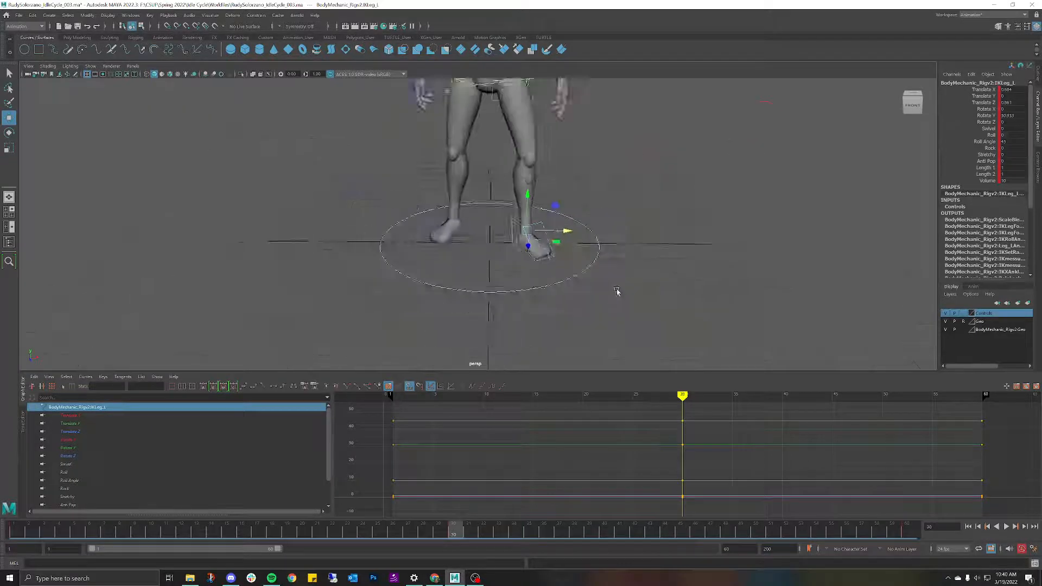
scroll(561, 217, down, 3)
alt+drag(561, 216, 589, 247)
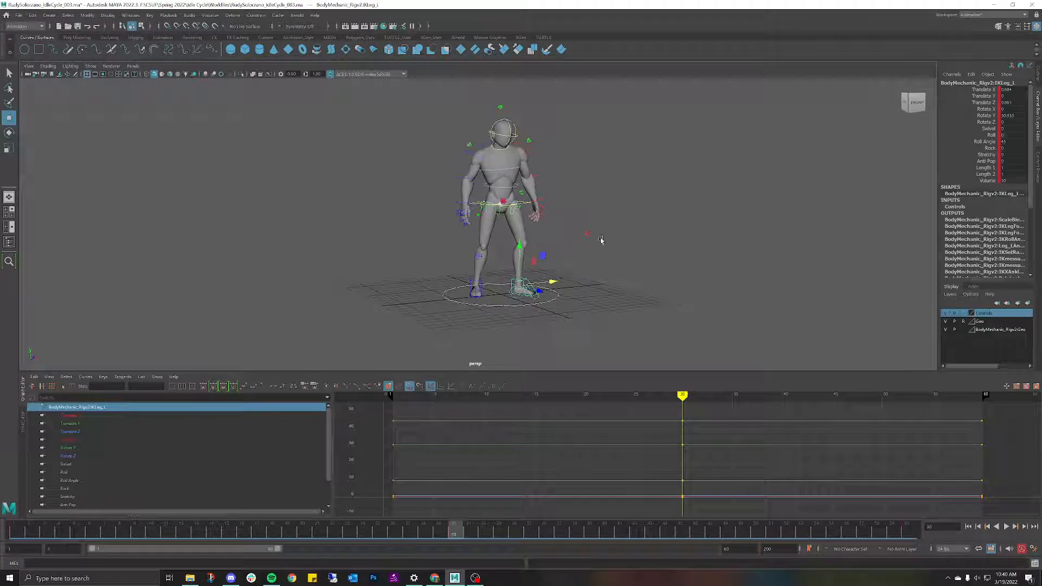
mouse_move(600, 240)
alt+middle_down()
mouse_move(586, 233)
mouse_move(598, 230)
alt+middle_up()
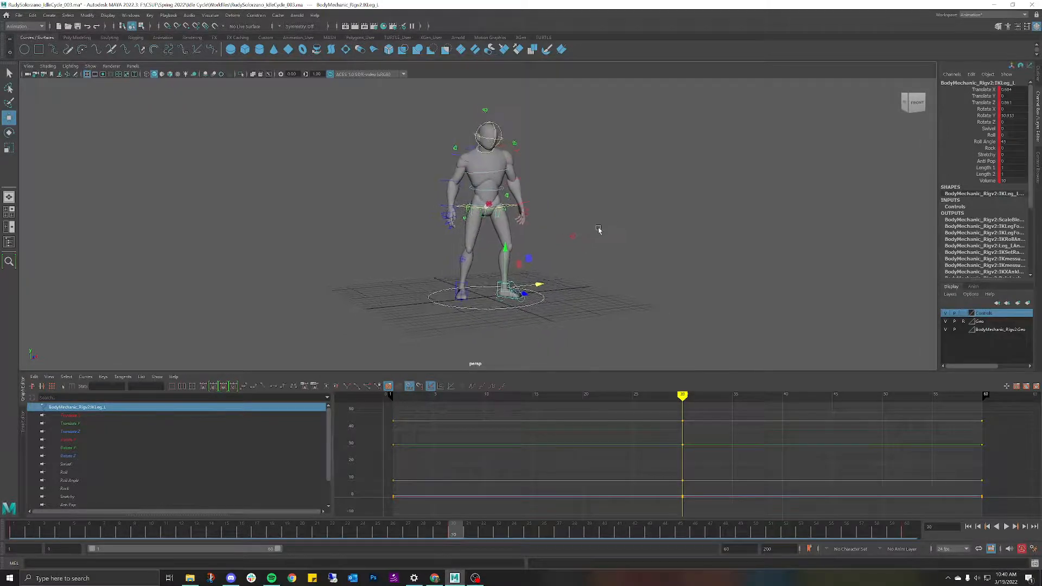
drag(455, 536, 4, 529)
click(912, 533)
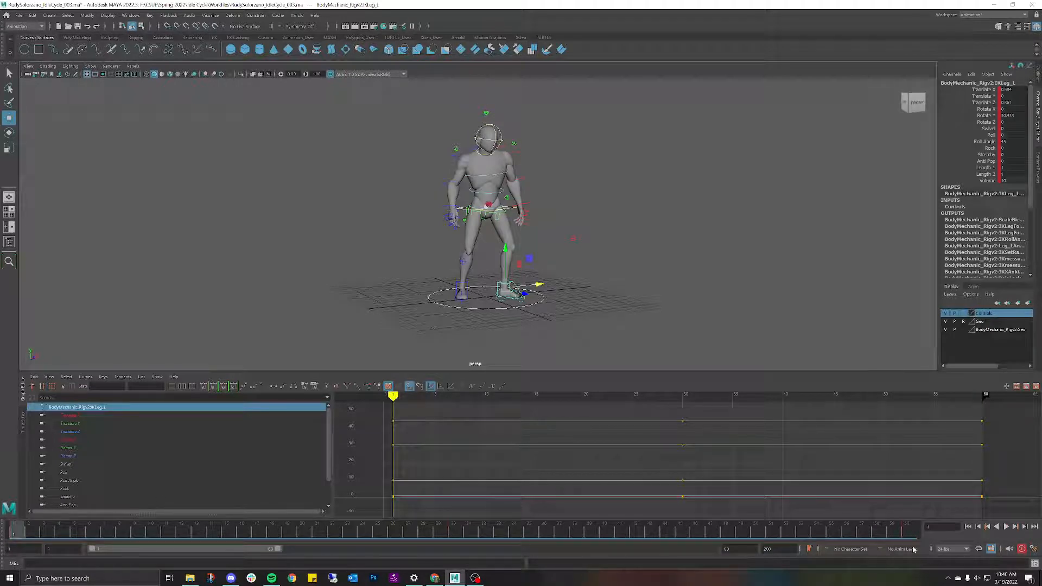
click(915, 535)
click(23, 528)
click(908, 534)
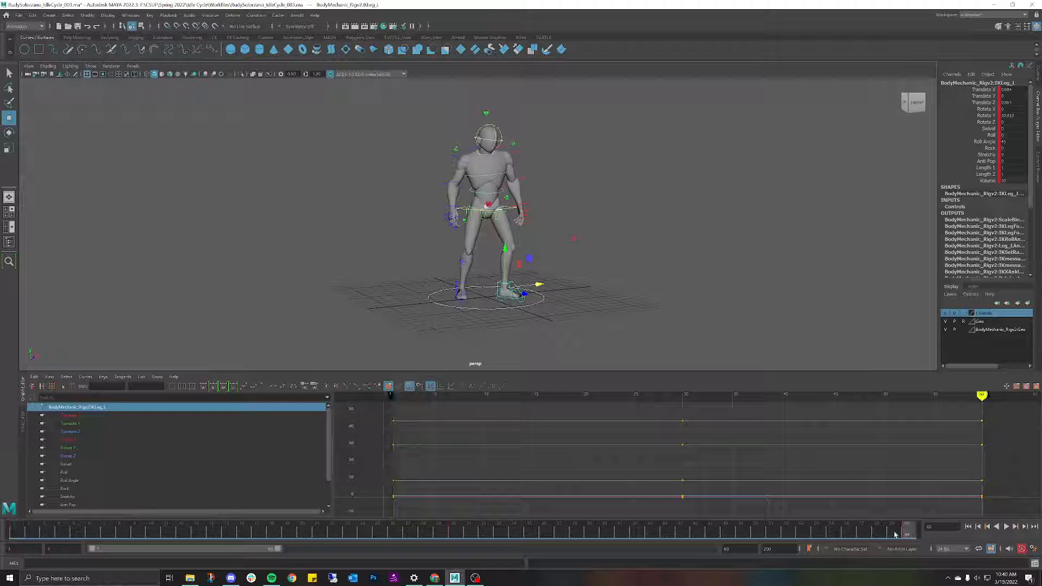
click(12, 535)
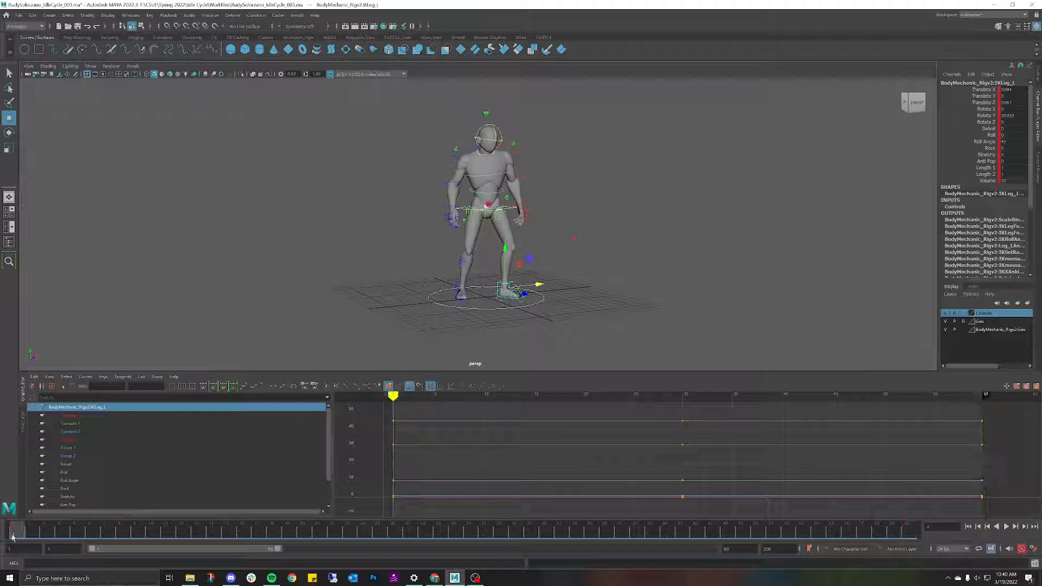
click(450, 531)
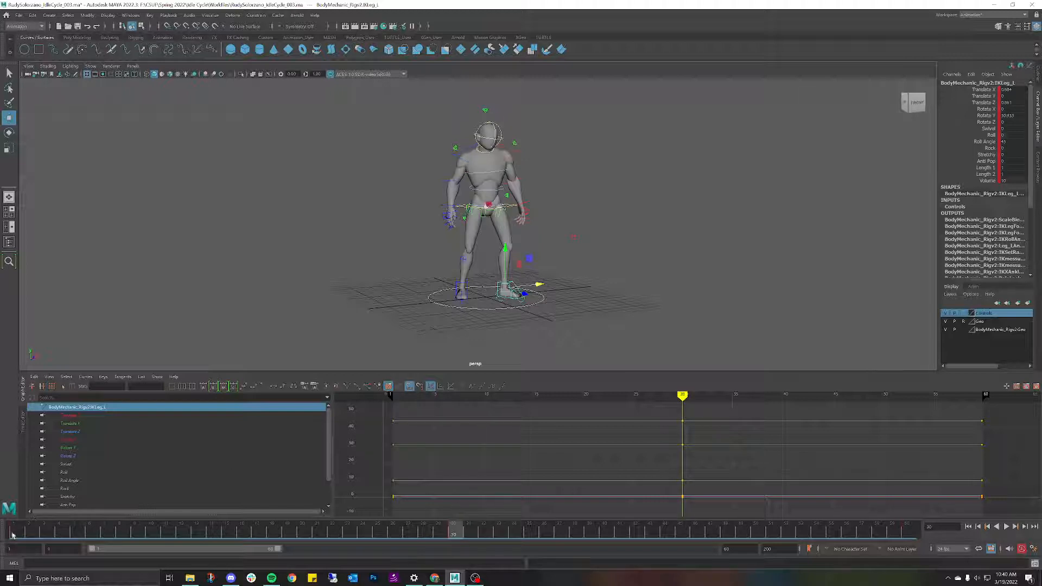
click(12, 535)
click(916, 536)
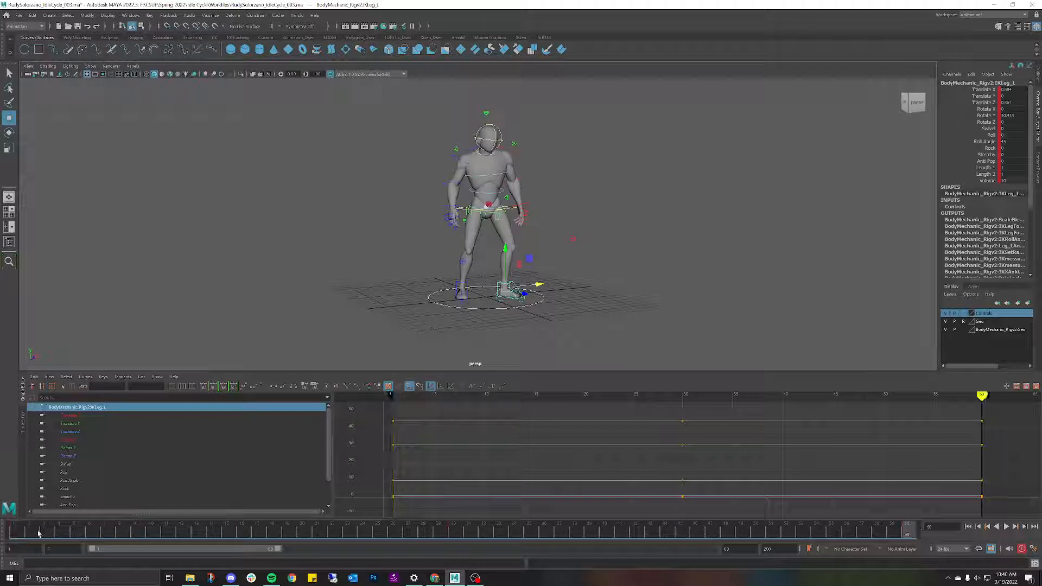
click(17, 532)
Play and scrub the idle cycle to examine the weight shift between the first, middle and last poses.
key(alt+v)
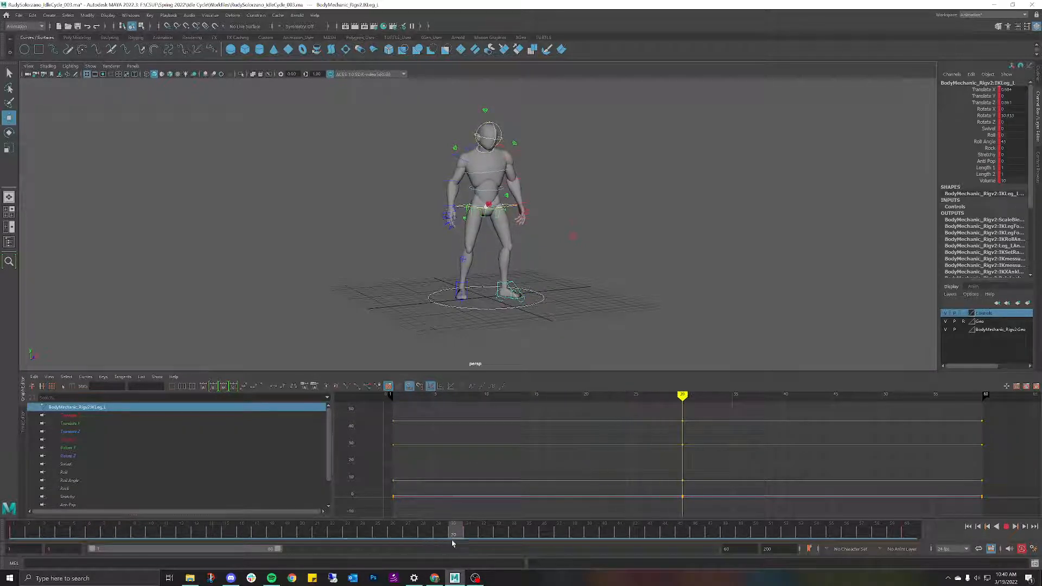
drag(480, 534, 912, 530)
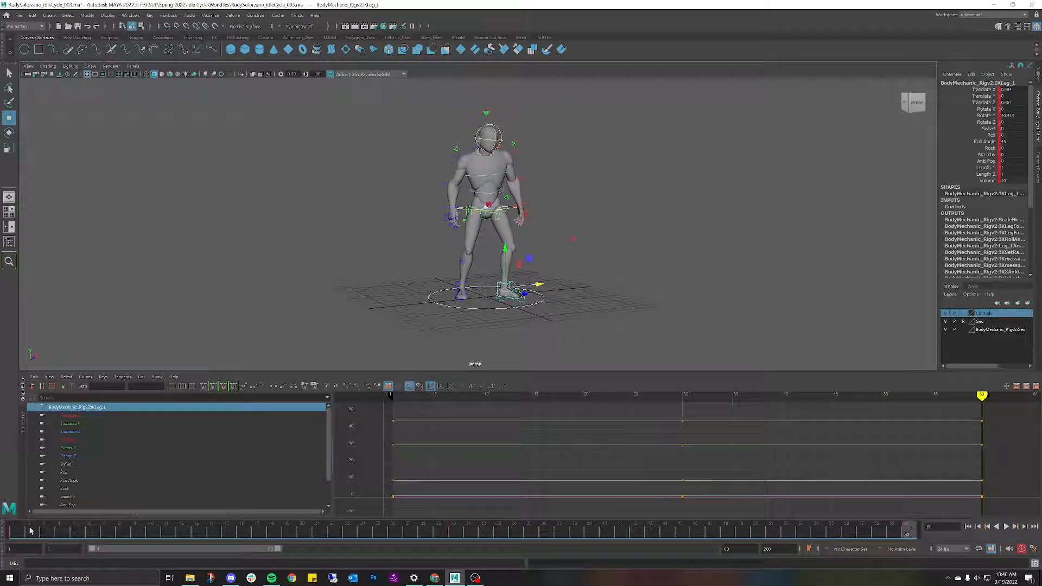
key(alt+v)
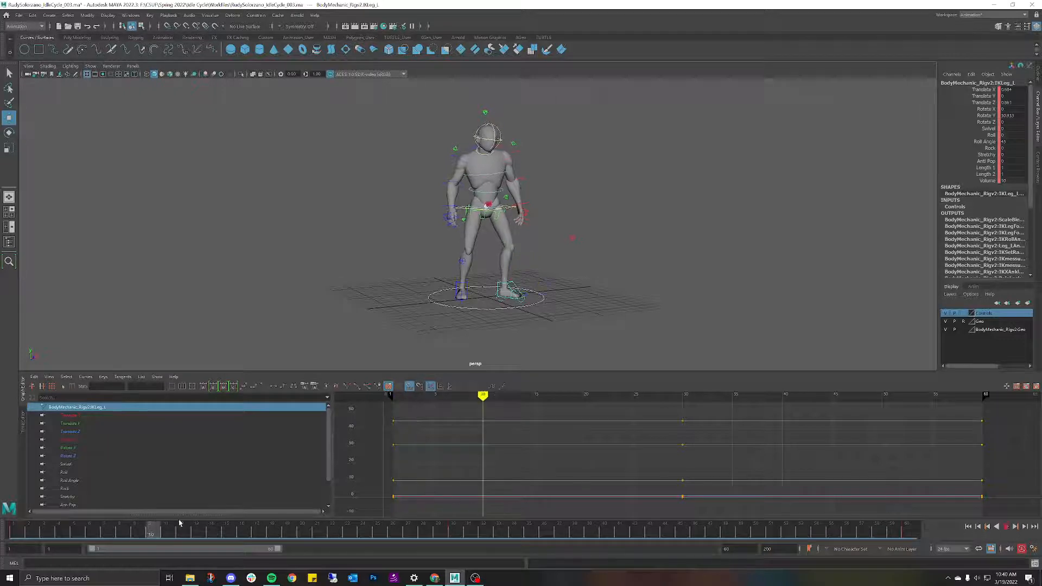
click(1008, 527)
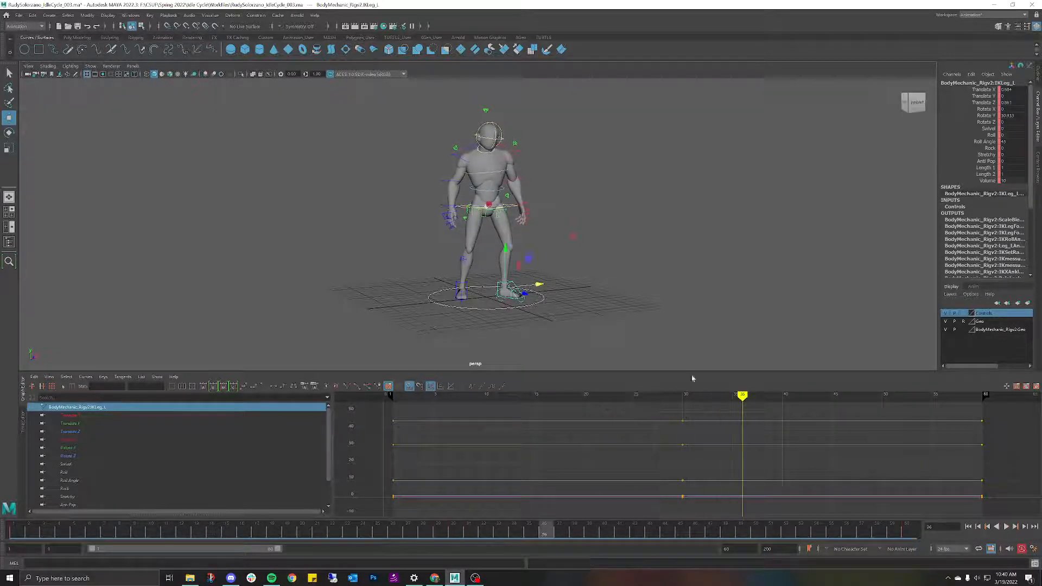
Key a Rock value on the left foot control at frame 45.
alt+right_drag(635, 253, 518, 230)
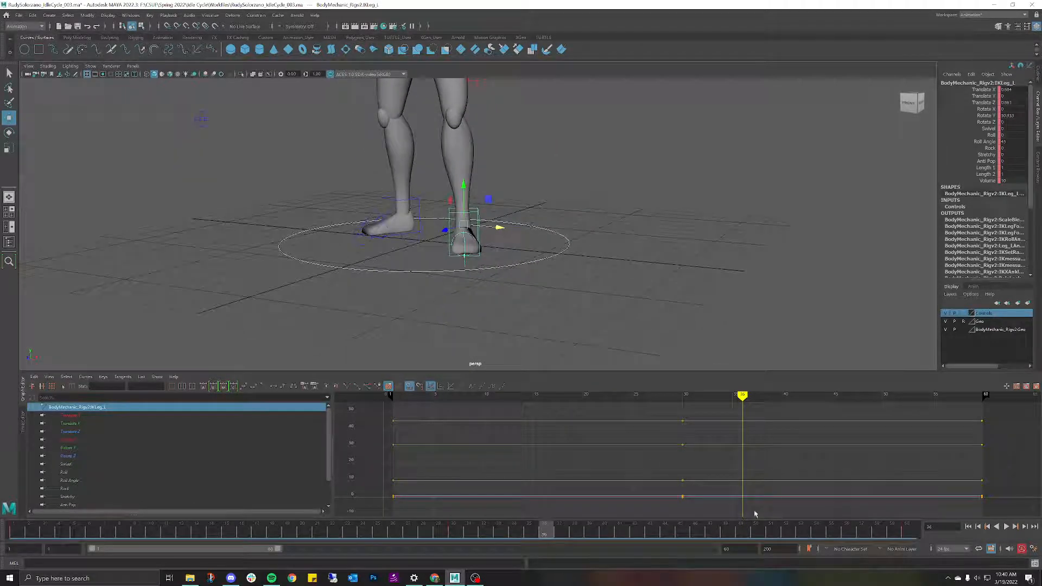
click(686, 530)
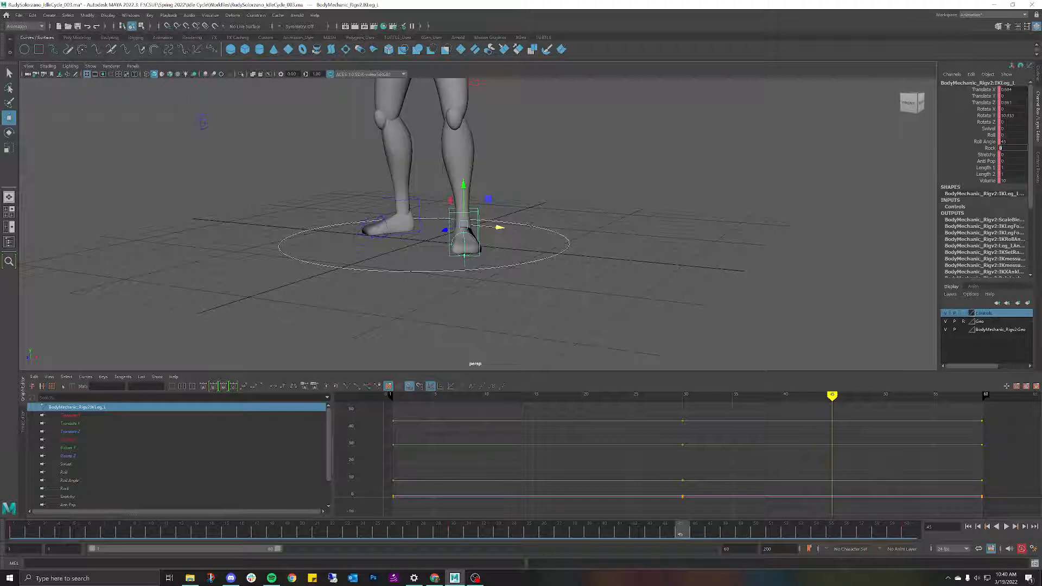
text(0)
key(Return)
Check the hips' weight shift and key a Rock value on the left foot control at frame 15.
drag(682, 534, 408, 532)
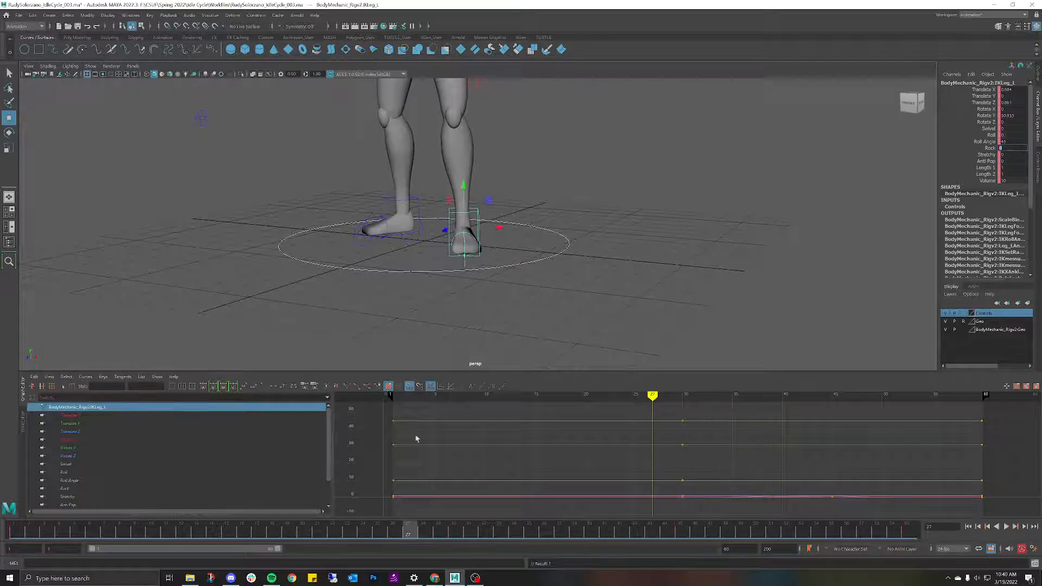
alt+drag(521, 325, 540, 187)
scroll(539, 186, up, 3)
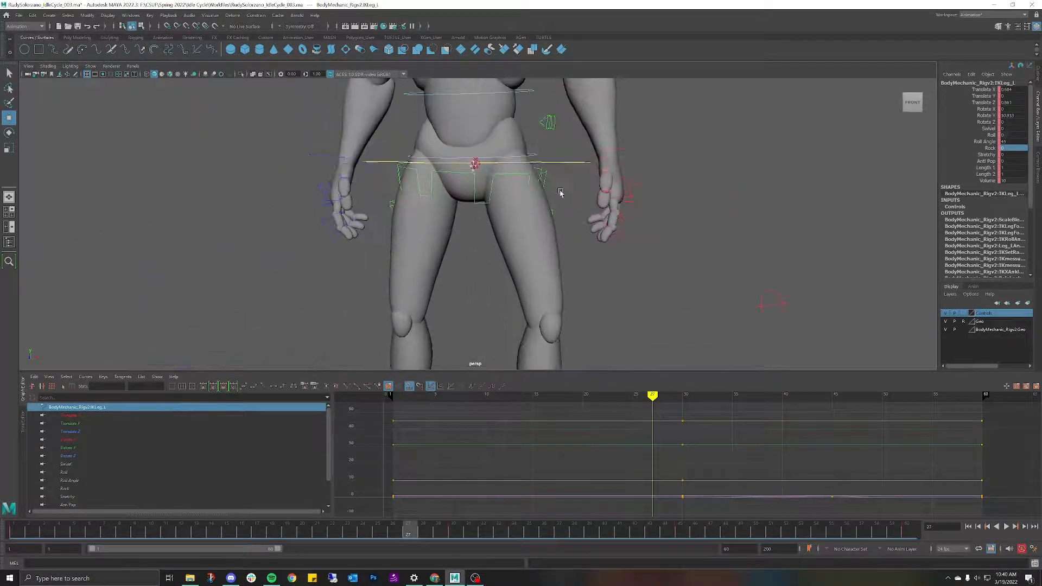
click(225, 535)
alt+middle_drag(592, 252, 595, 174)
alt+drag(595, 174, 556, 182)
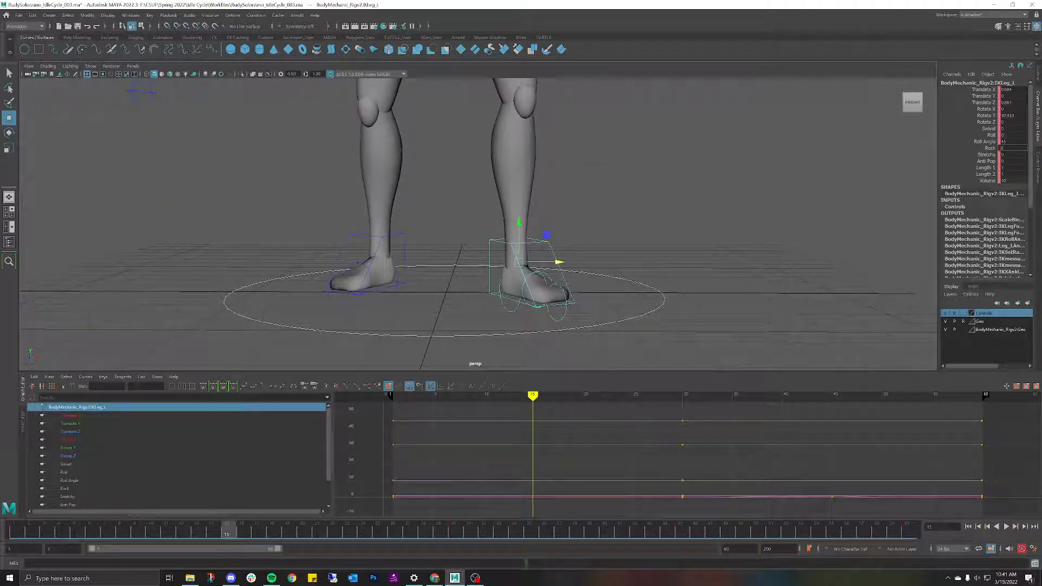
key(Return)
Review the left foot's rocking in playback.
click(972, 141)
key(alt+v)
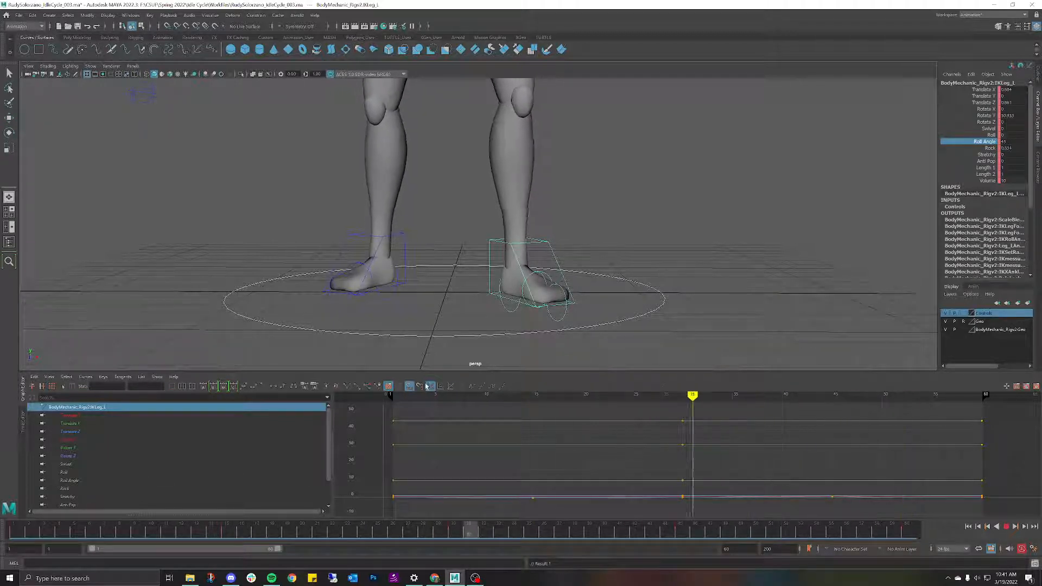
key(alt+v)
Frame the whole character in the viewport and hide the NURBS control curves.
key(a)
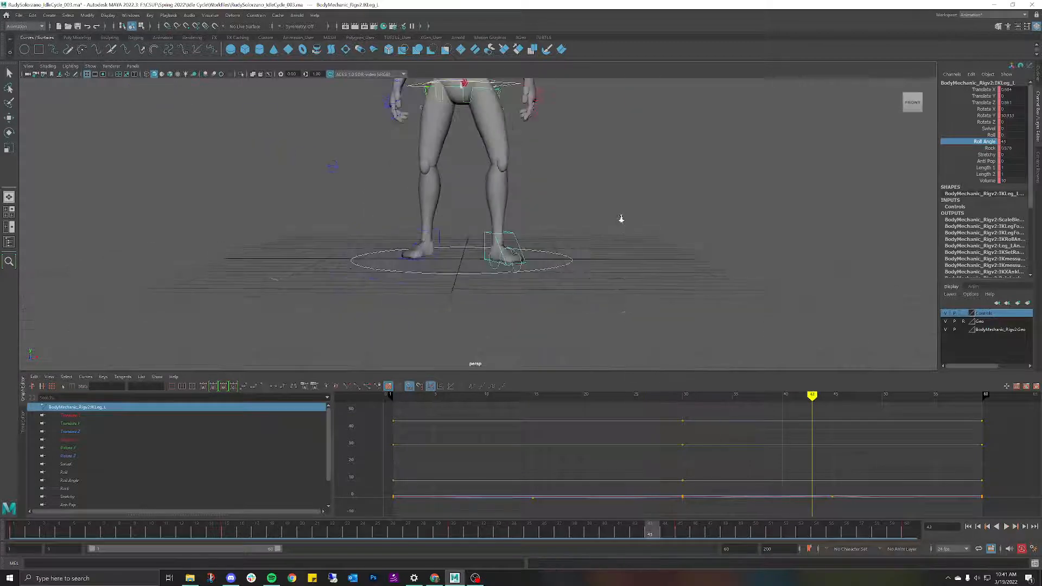
alt+drag(634, 230, 643, 230)
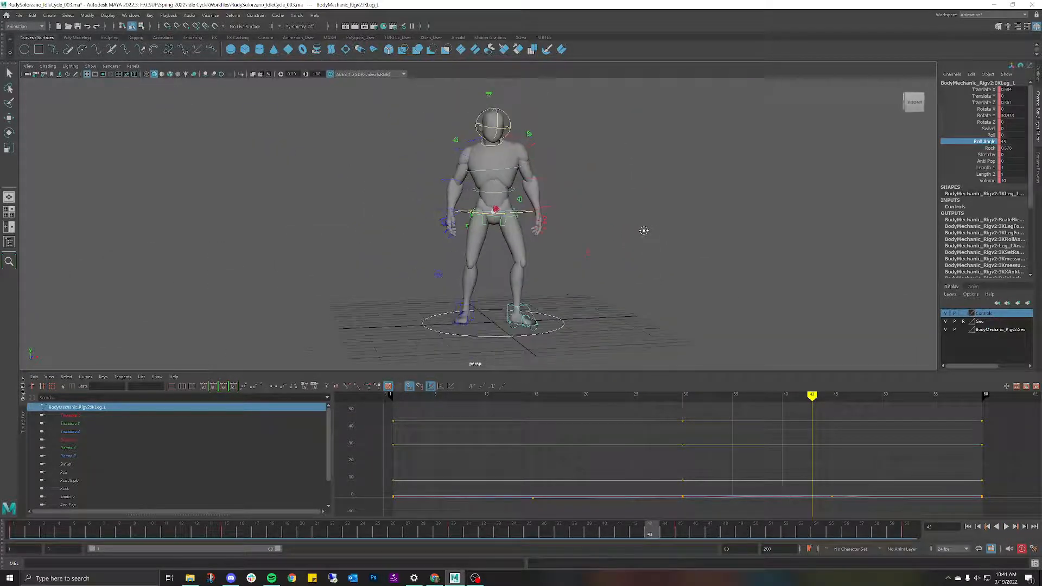
click(89, 66)
click(109, 117)
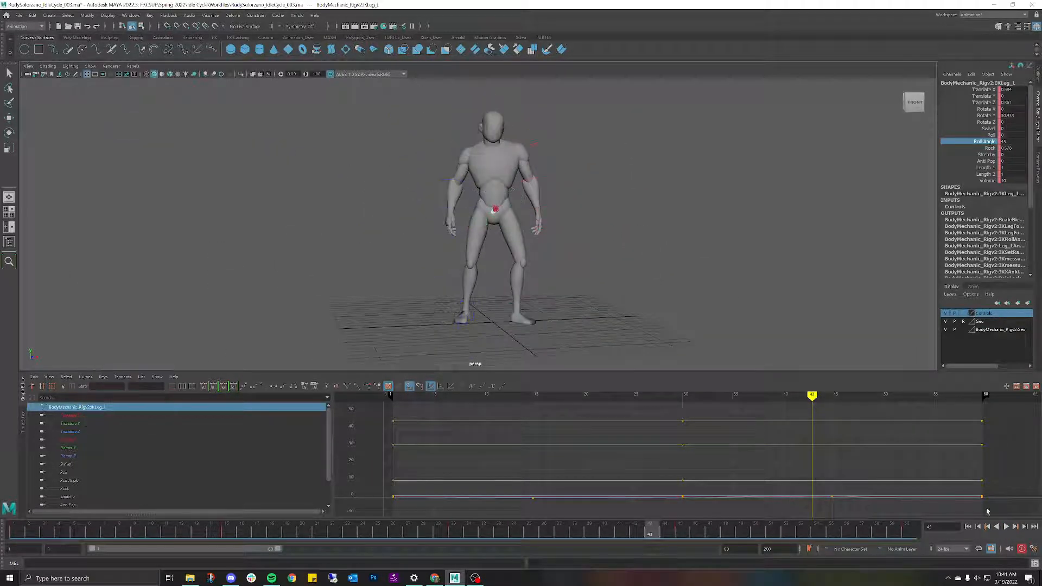
Play back the idle cycle with the controls hidden and examine the legs' motion.
click(1006, 526)
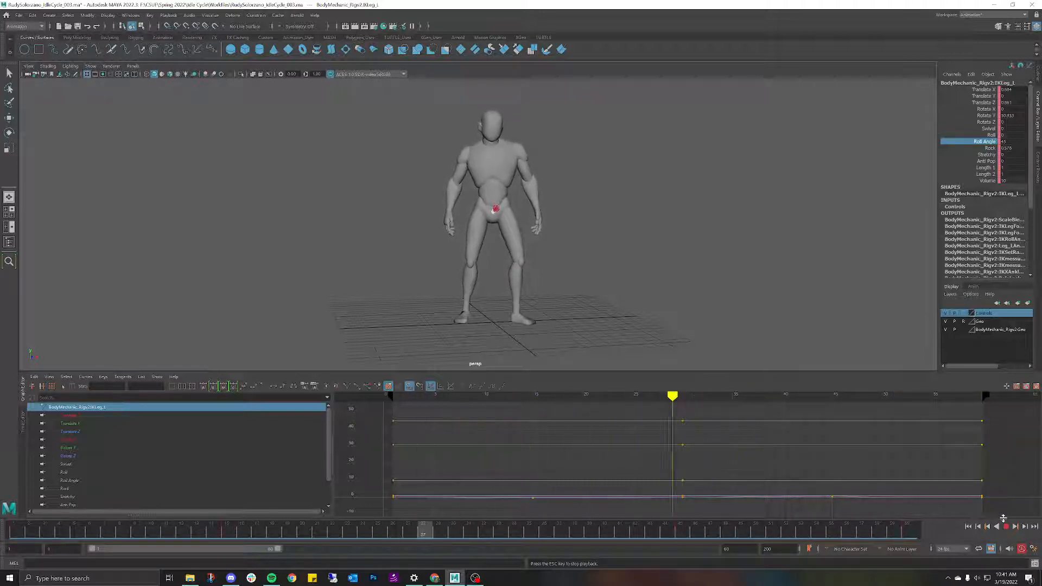
click(1004, 526)
scroll(565, 240, up, 8)
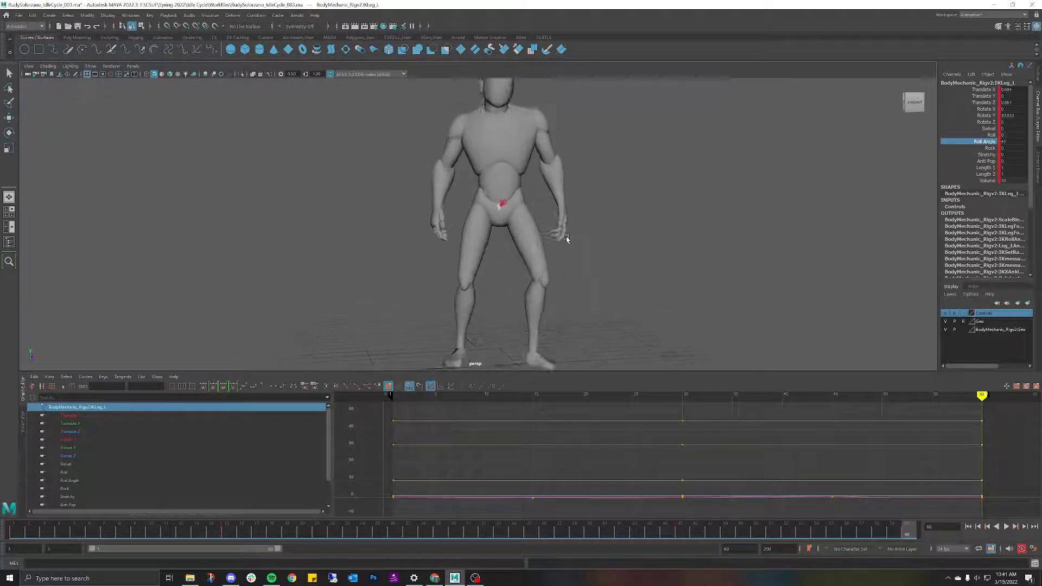
alt+drag(503, 159, 500, 206)
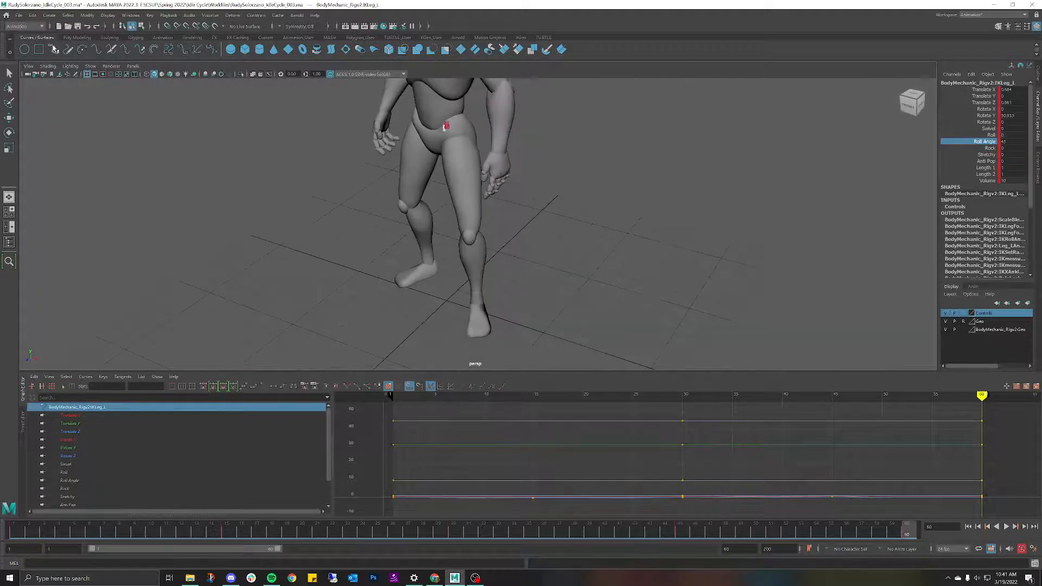
Show the NURBS control curves in the viewport again.
click(89, 66)
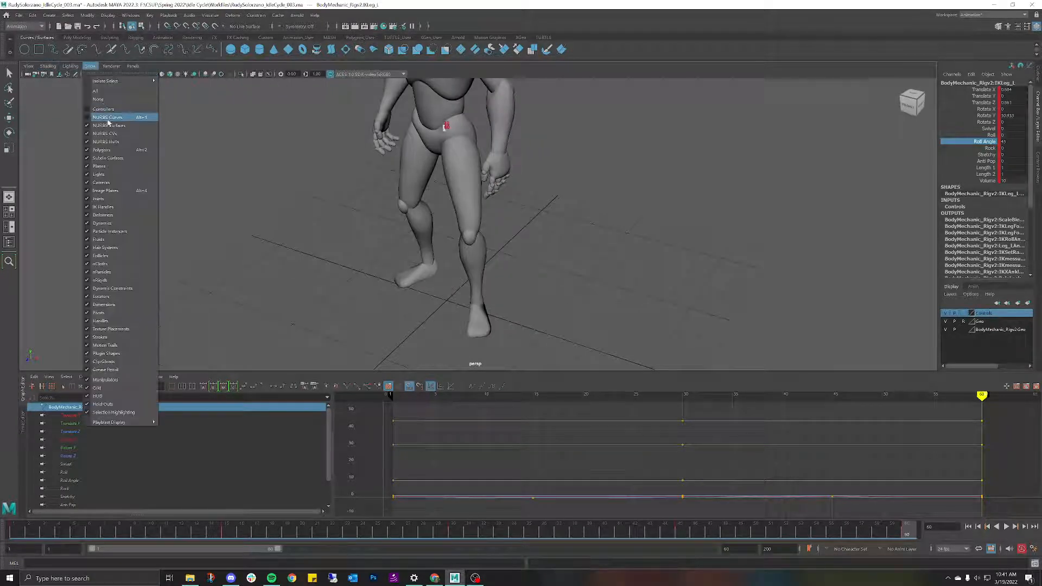
click(125, 117)
alt+drag(457, 218, 546, 229)
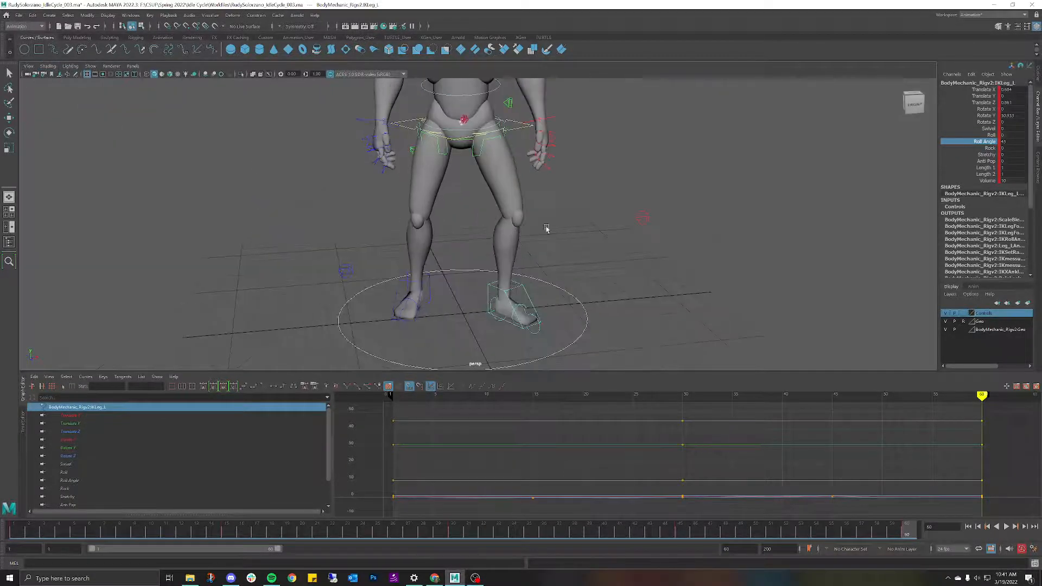
Select the left knee's pole vector control with the Move tool and review its motion in playback.
click(639, 218)
key(w)
alt+drag(641, 219, 654, 193)
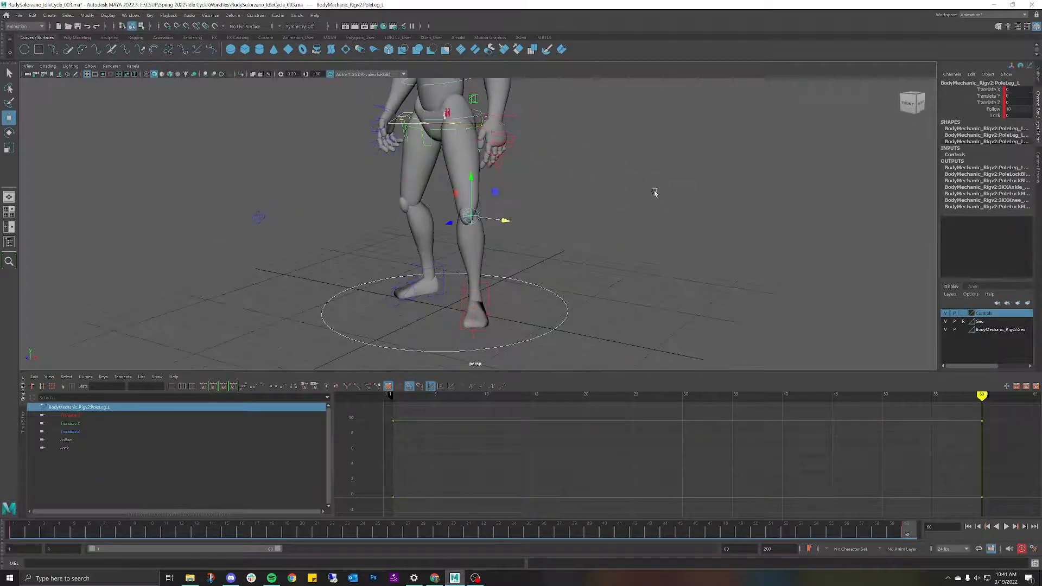
alt+drag(567, 275, 489, 362)
key(alt+v)
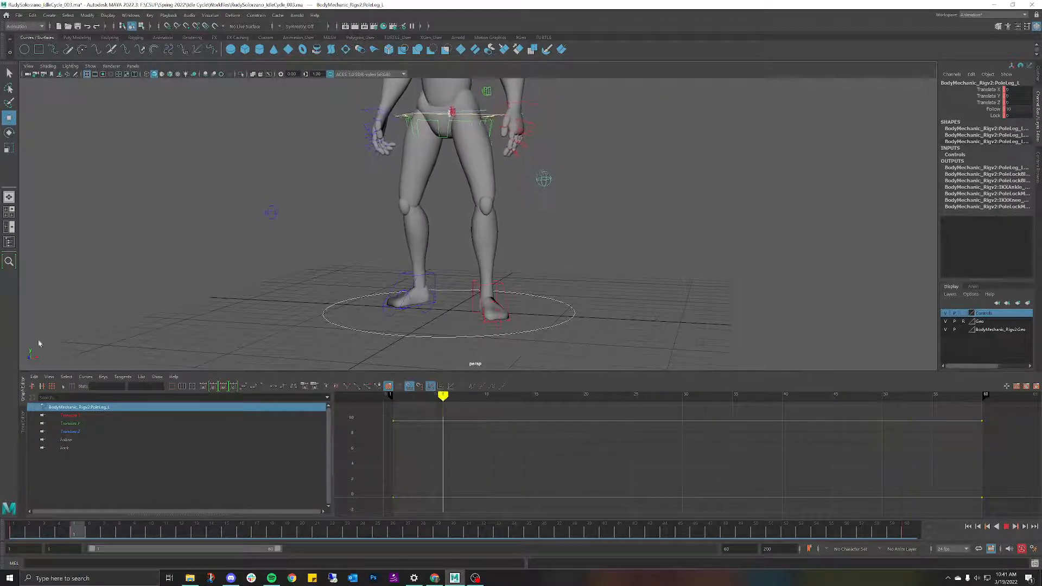
key(Escape)
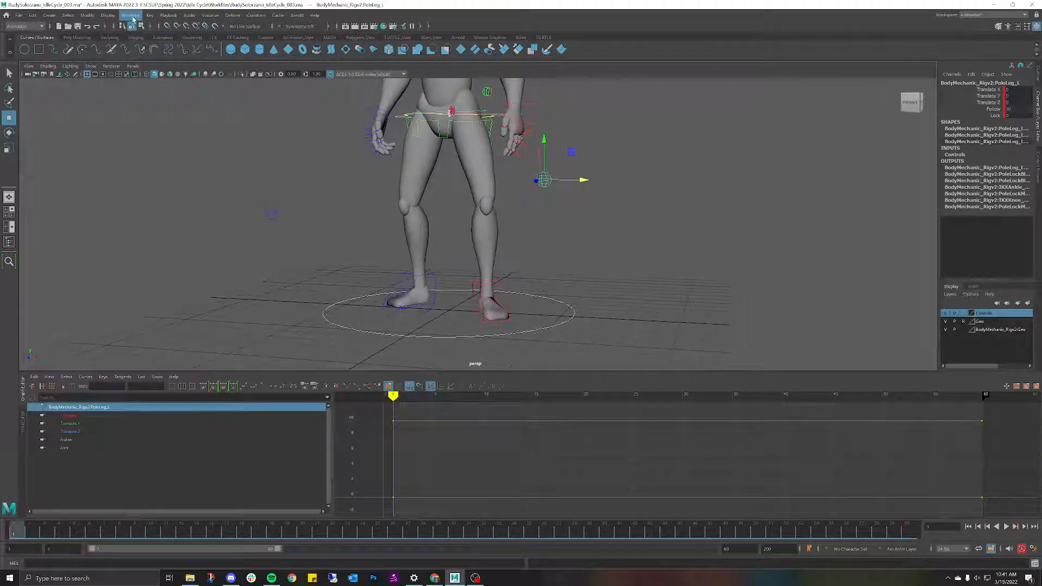
Create an editable motion trail for the left knee's pole vector control.
click(208, 16)
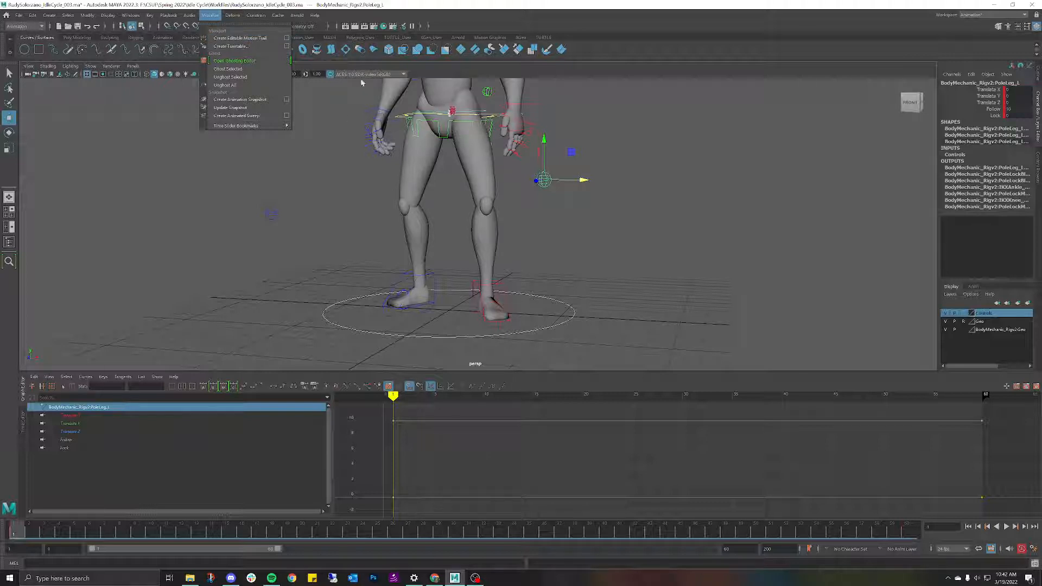
click(286, 38)
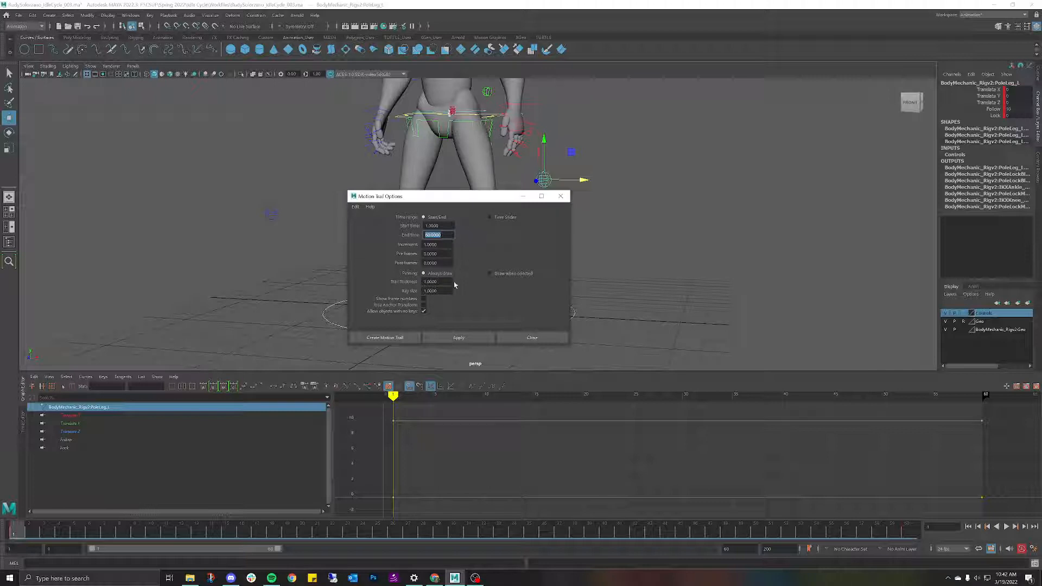
click(399, 337)
scroll(623, 164, up, 5)
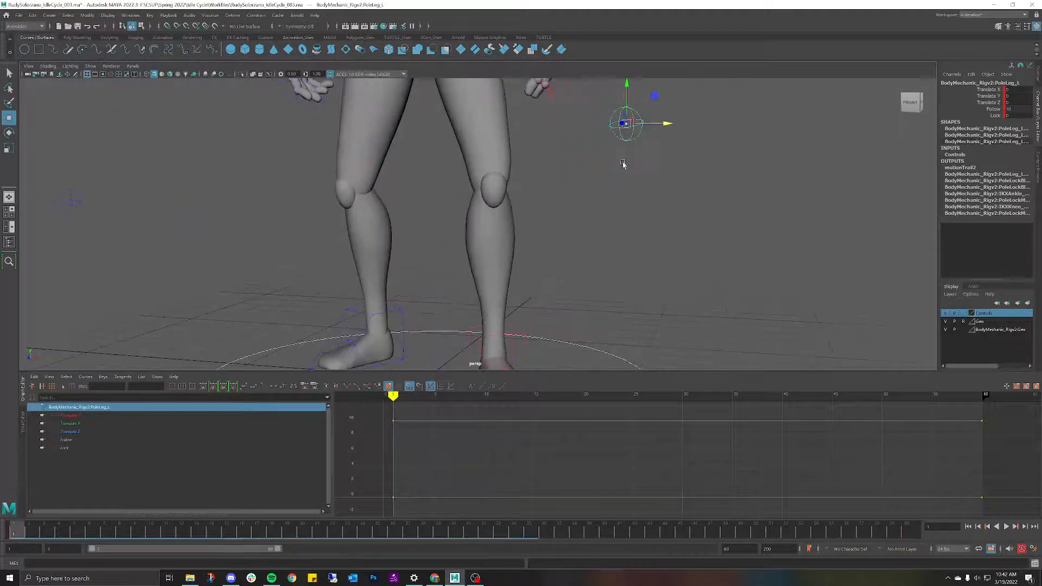
Examine the left pole vector's motion trail up close from several angles around the knee.
alt+drag(623, 163, 567, 188)
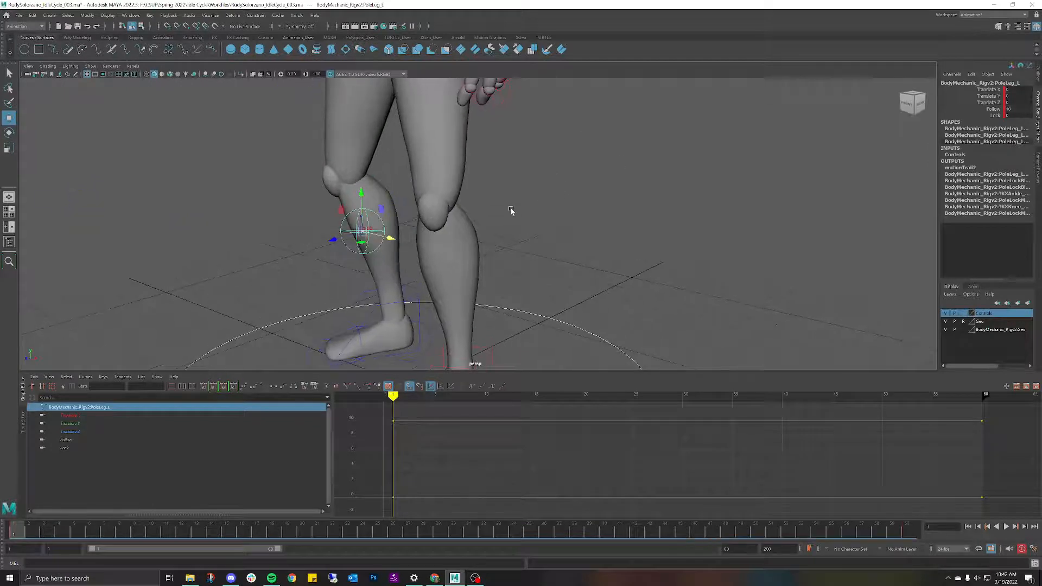
alt+drag(511, 211, 598, 212)
scroll(516, 211, up, 6)
scroll(563, 215, down, 3)
alt+middle_drag(649, 206, 359, 178)
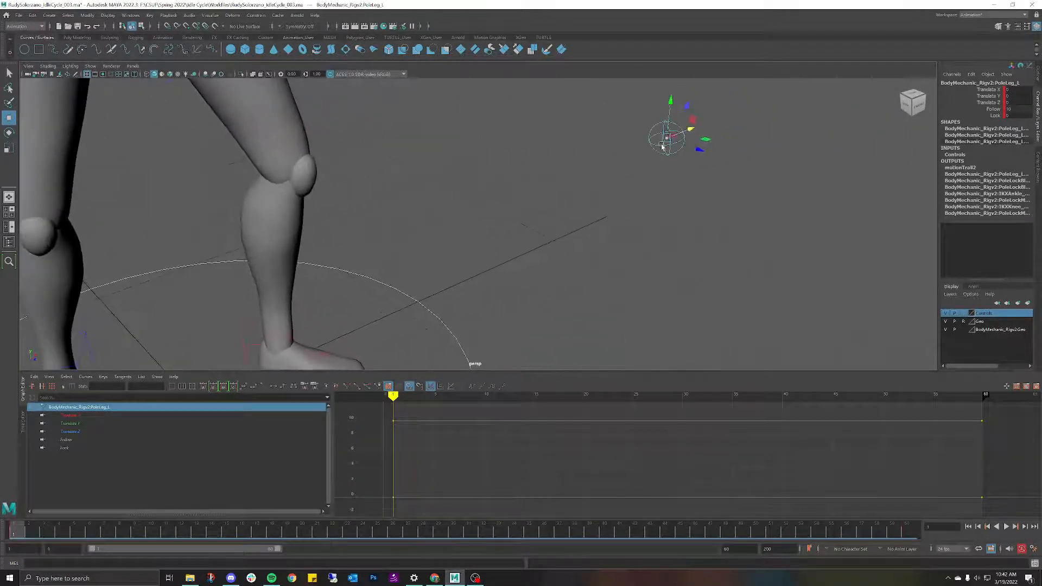
key(f)
alt+drag(668, 154, 537, 169)
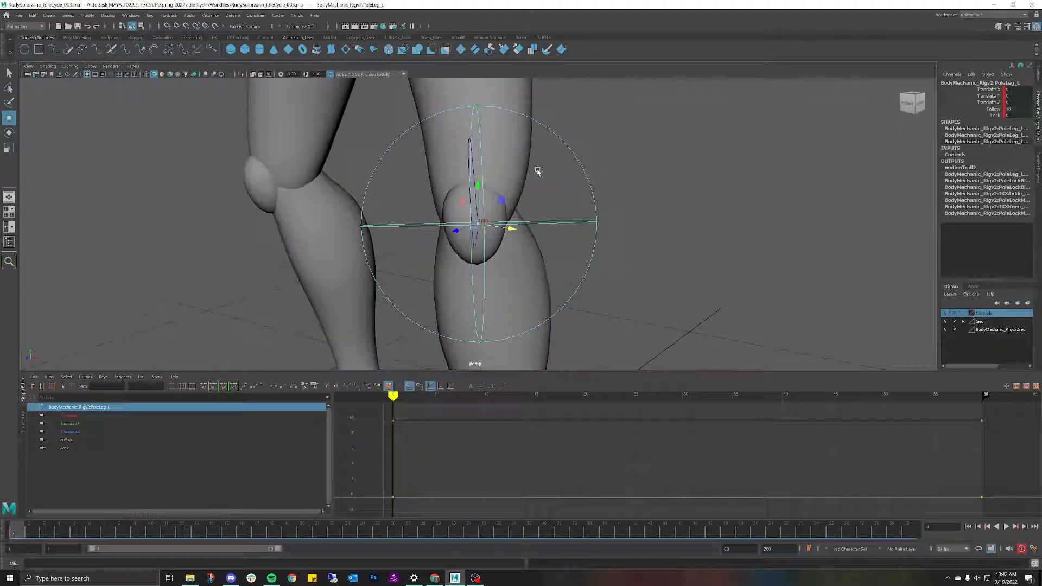
scroll(534, 179, down, 5)
mouse_move(528, 226)
alt+mouse_down()
mouse_move(546, 230)
mouse_move(537, 230)
alt+mouse_up()
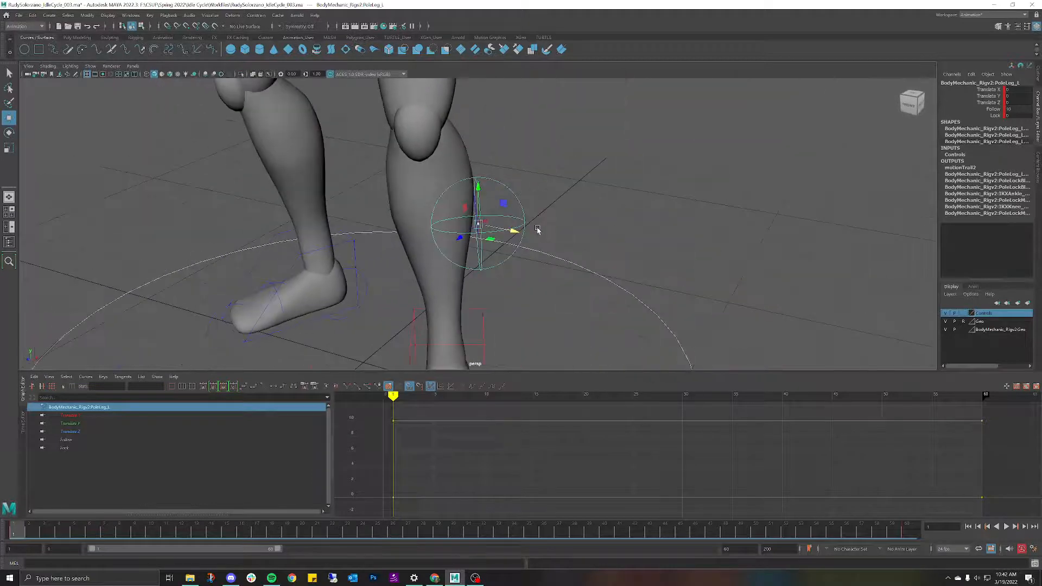
Play the cycle, key the left pole vector control slightly inward at frame 30, and scrub through the result.
key(alt+v)
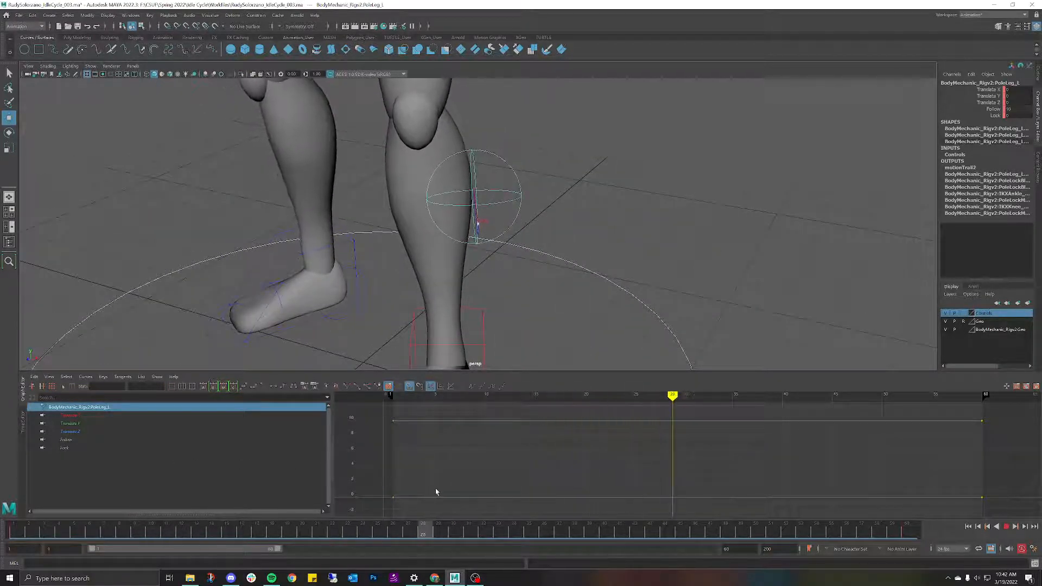
key(alt+v)
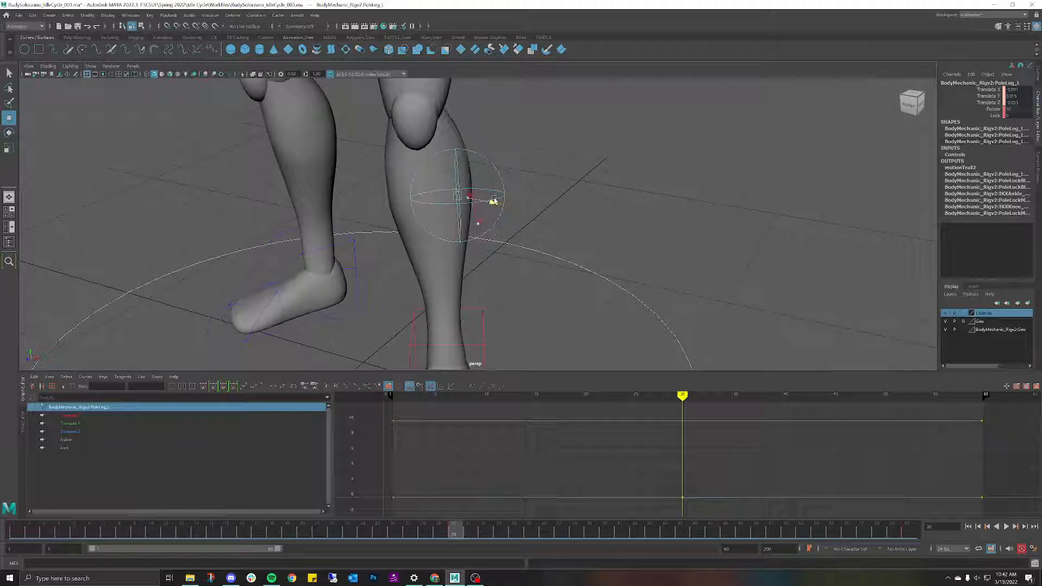
mouse_move(493, 201)
alt+mouse_down()
mouse_move(490, 212)
mouse_move(492, 203)
alt+mouse_up()
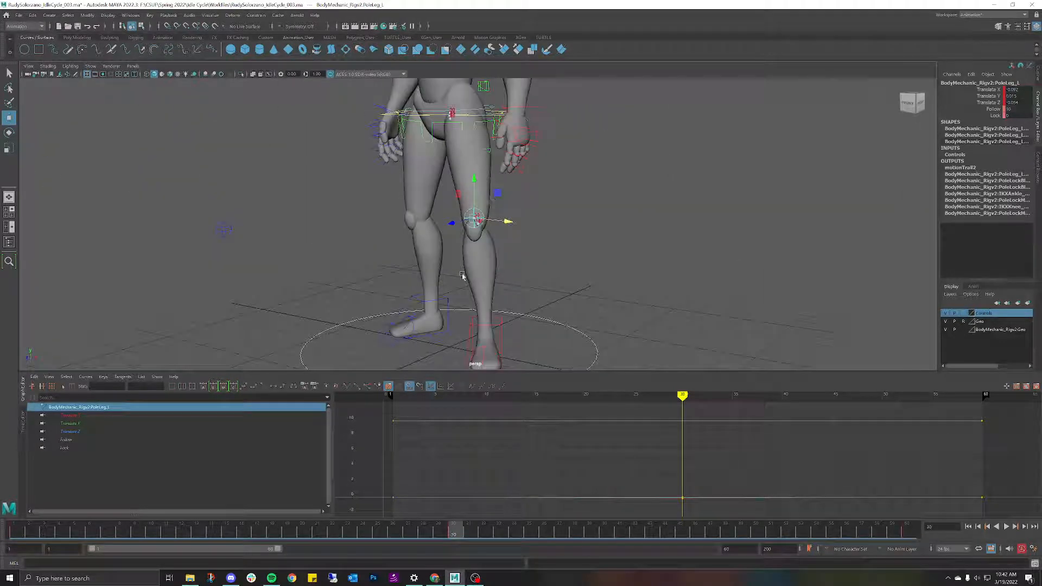
mouse_move(287, 525)
mouse_down()
mouse_move(17, 525)
mouse_move(287, 526)
mouse_up()
drag(306, 426, 581, 423)
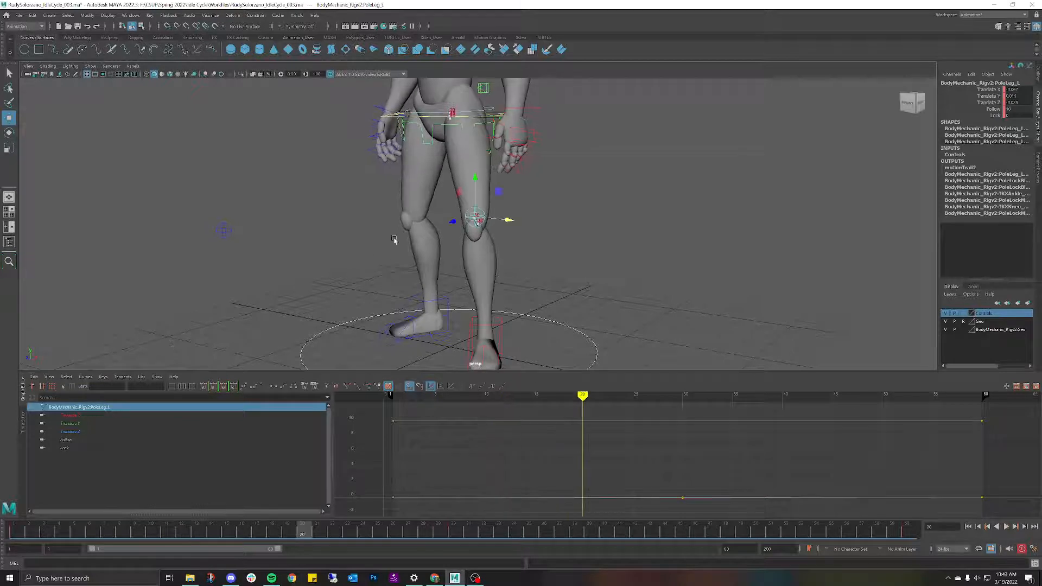
Switch the viewport to the front view and frame the left pole vector control with its motion trail.
key(f)
scroll(431, 235, down, 2)
scroll(477, 221, up, 6)
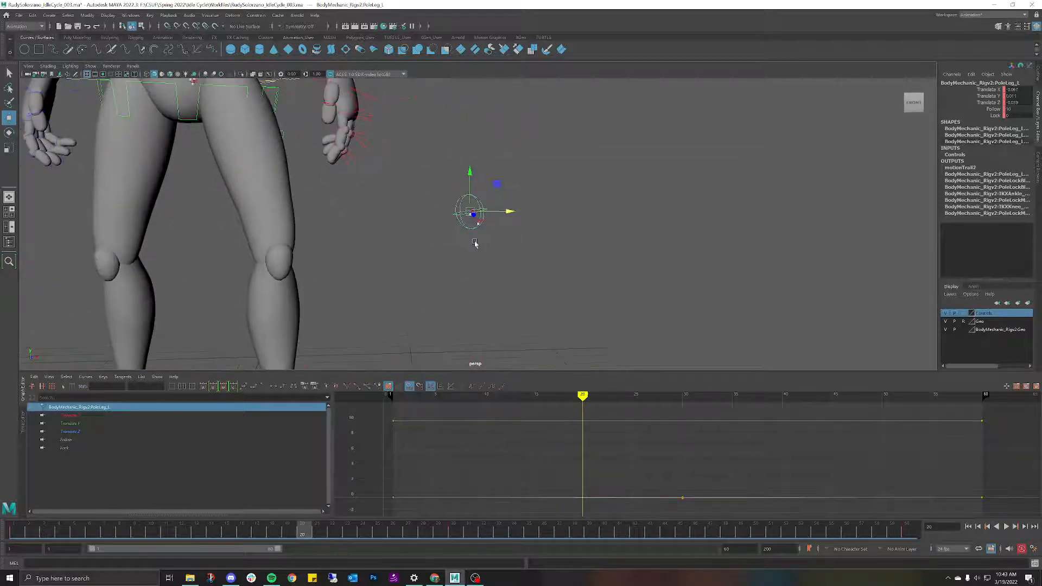
scroll(475, 241, up, 4)
scroll(475, 240, down, 2)
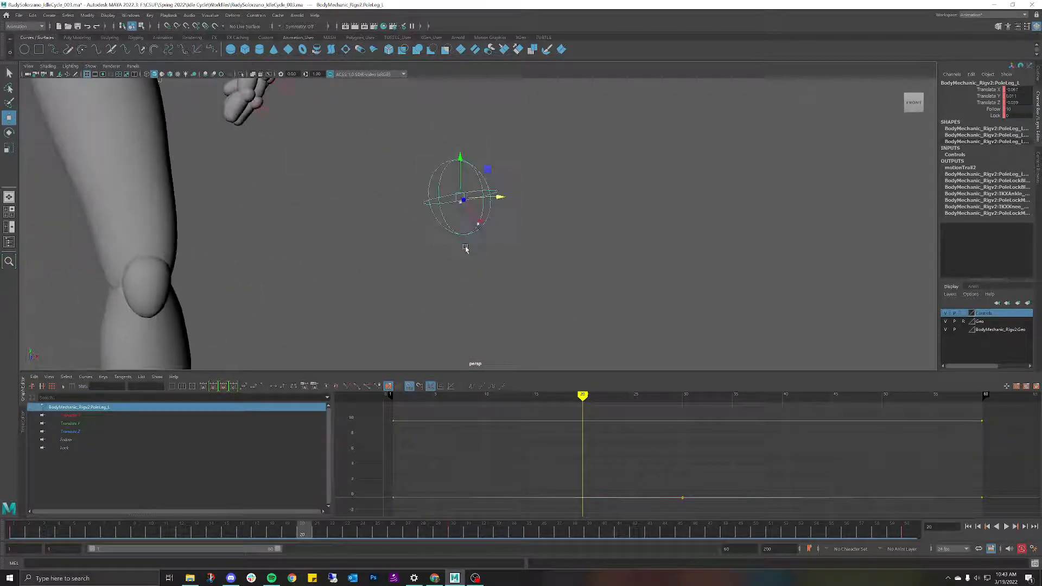
key(space)
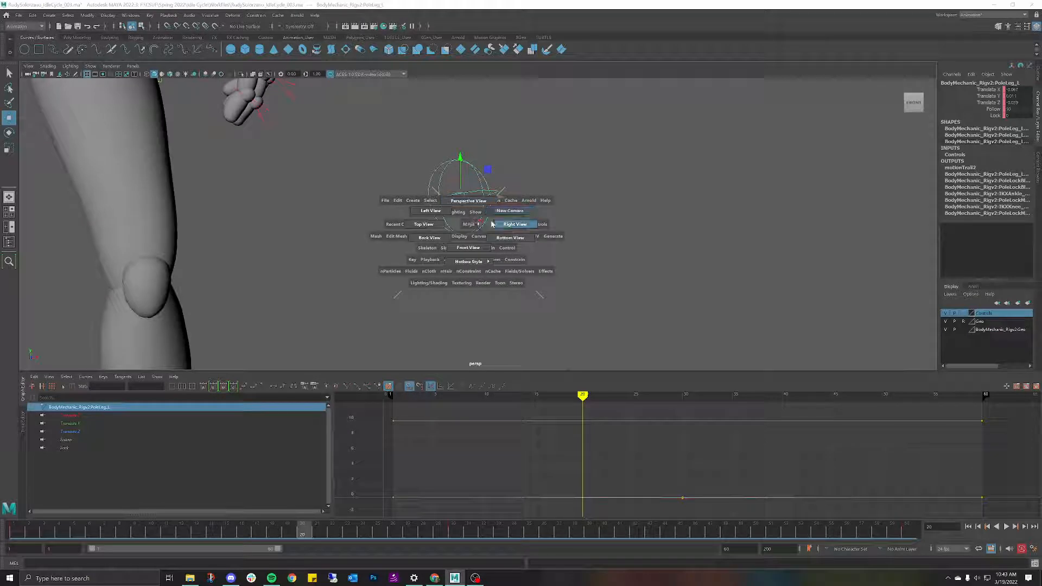
drag(466, 235, 468, 247)
scroll(590, 244, up, 8)
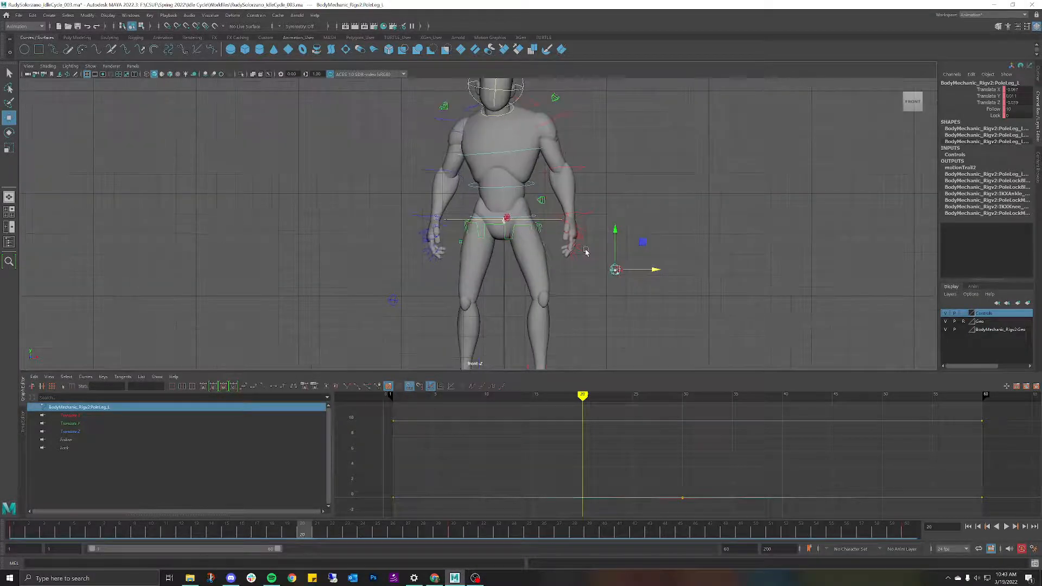
scroll(590, 244, down, 10)
scroll(582, 256, up, 2)
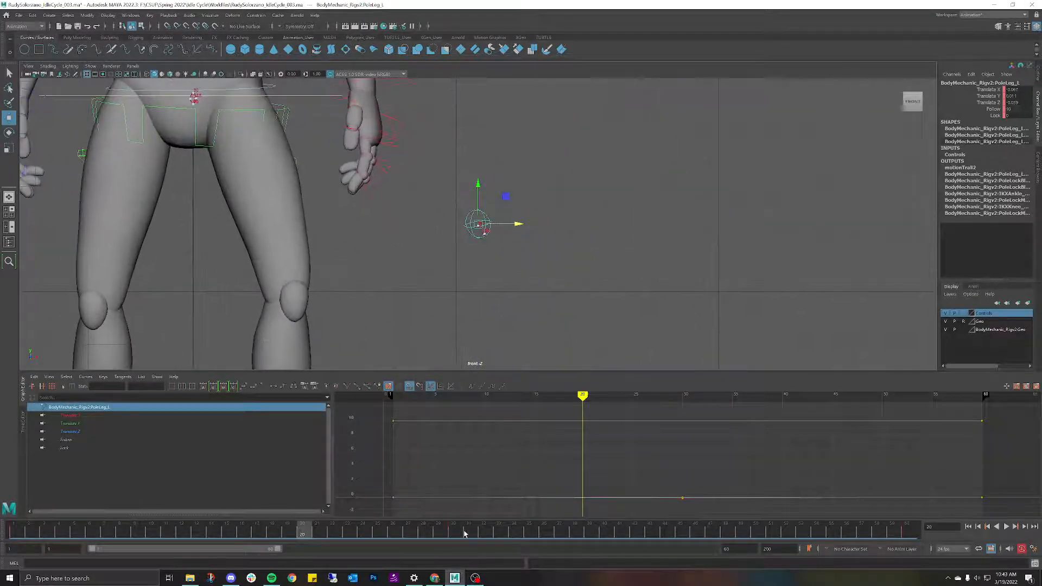
Move the left pole vector control further inward along X at frame 30 and check the arc in playback.
click(459, 536)
scroll(495, 298, up, 4)
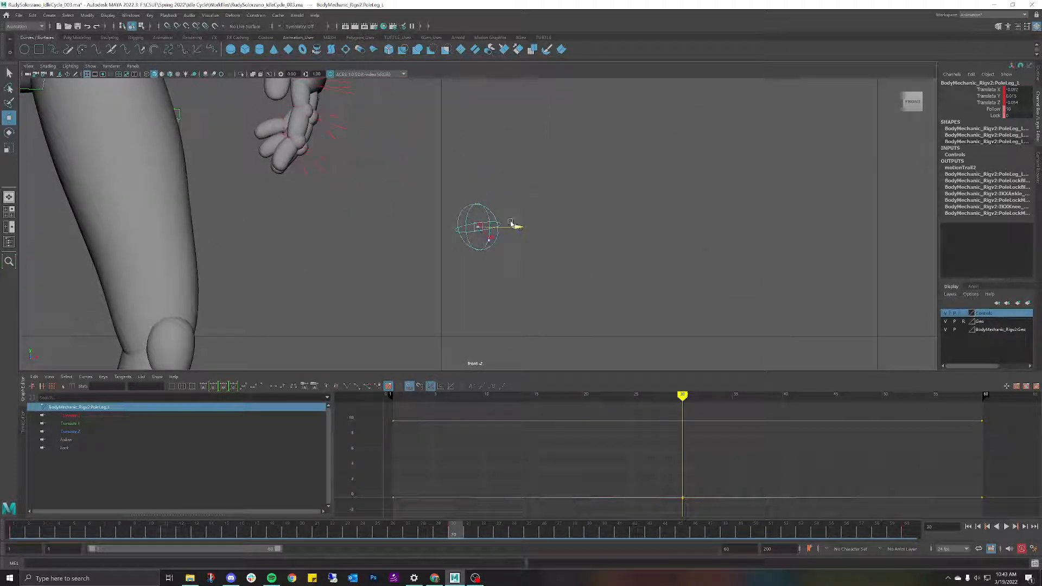
drag(512, 224, 511, 224)
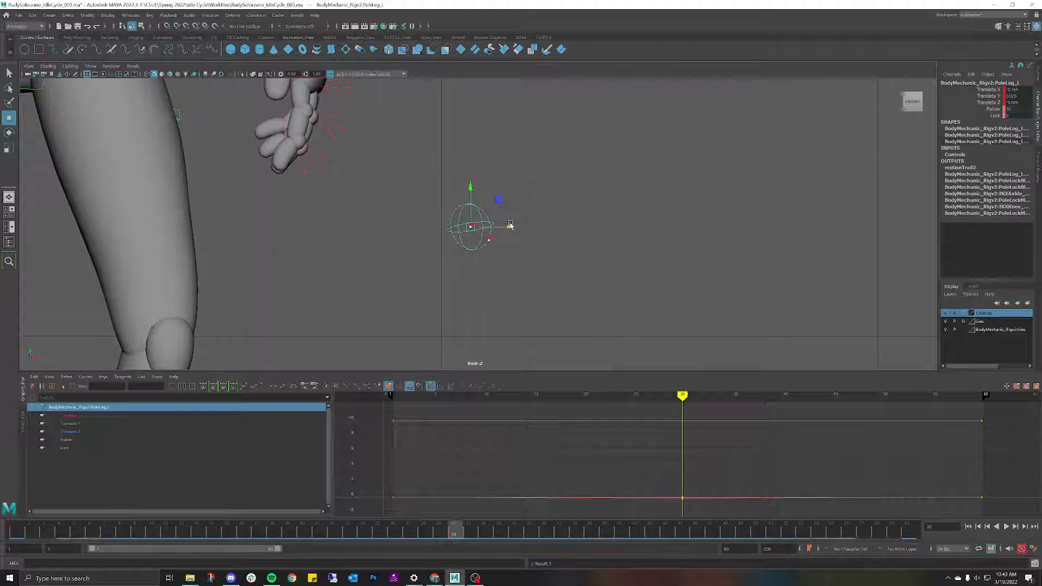
key(alt+v)
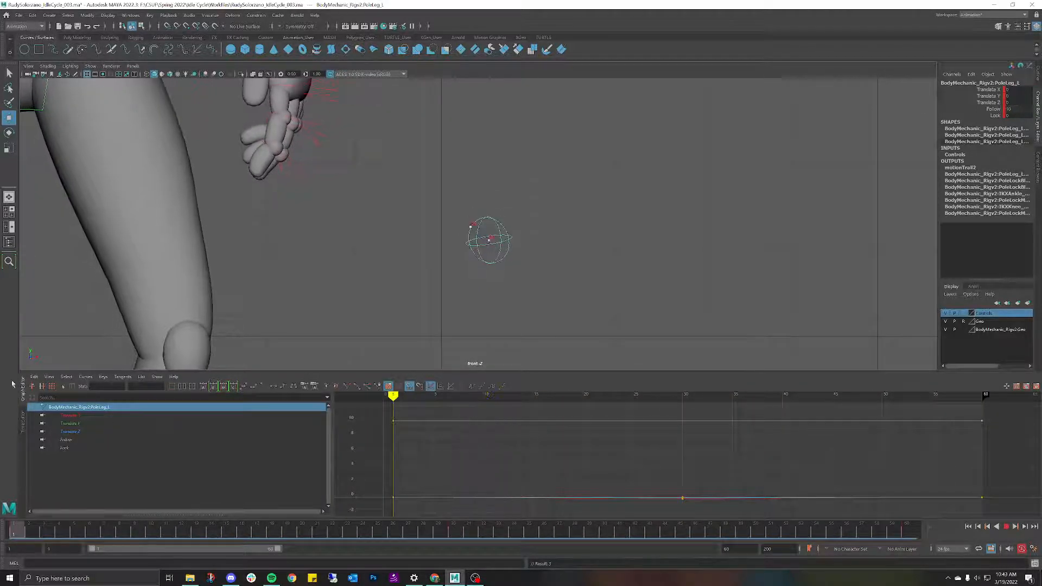
key(alt+v)
Select the right knee's pole vector control and review both knees' motion in playback.
scroll(693, 308, down, 5)
alt+middle_drag(353, 217, 446, 234)
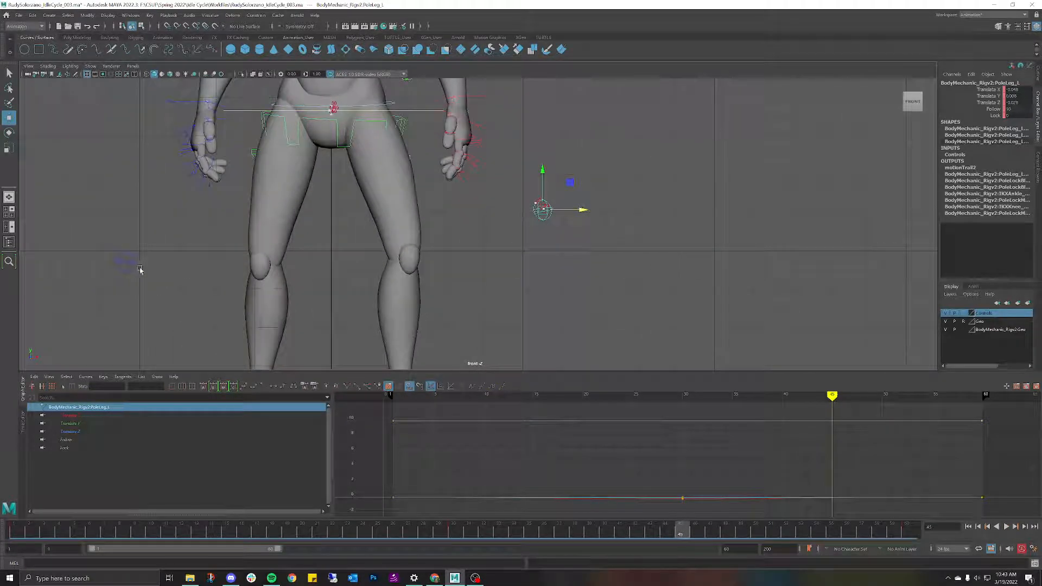
click(129, 260)
alt+middle_drag(250, 230, 393, 209)
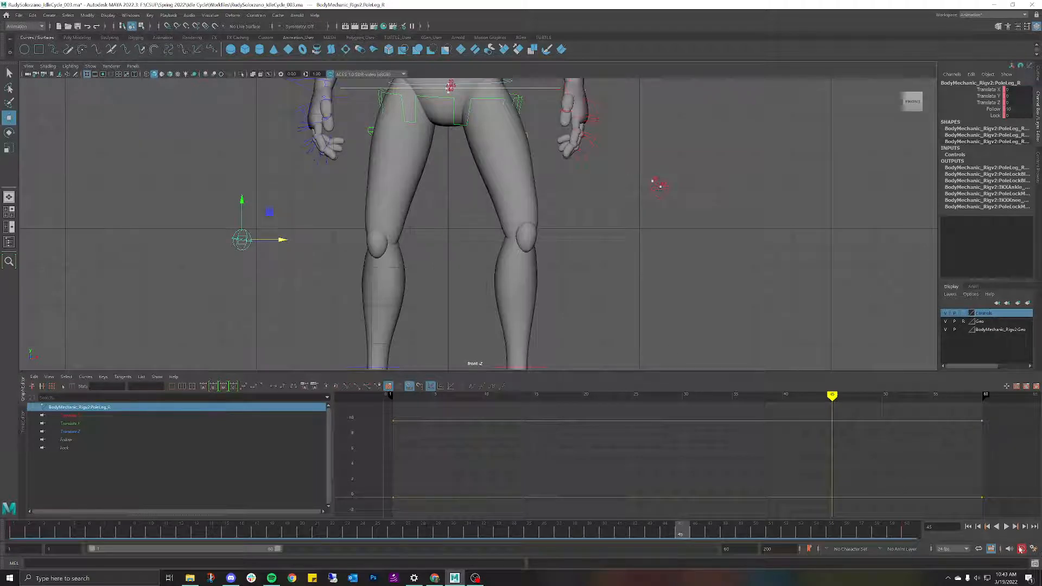
click(1009, 527)
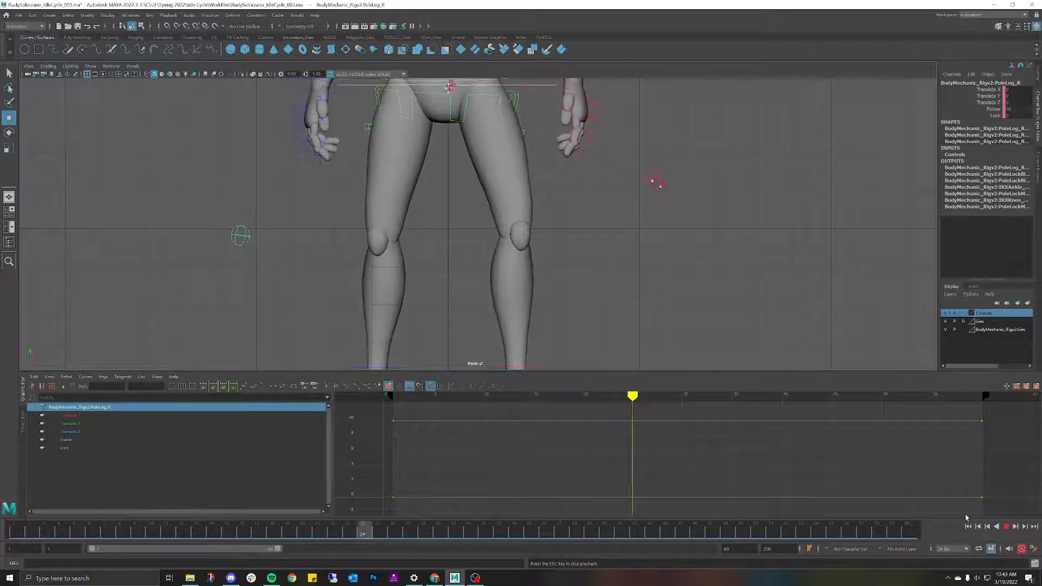
key(Escape)
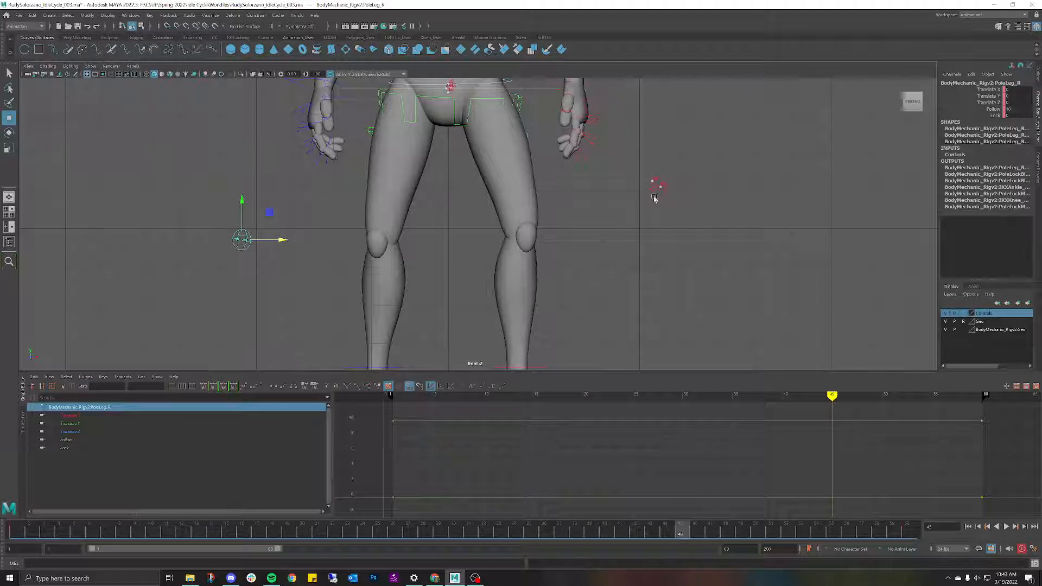
Delete the left pole vector's motion trail handle and select the right knee's pole vector control.
click(1039, 80)
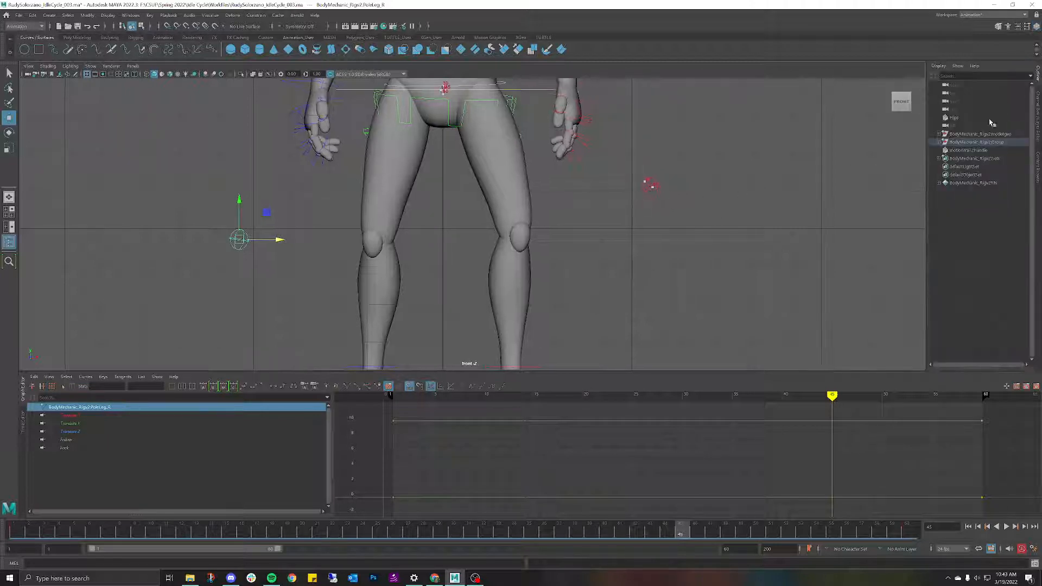
click(968, 151)
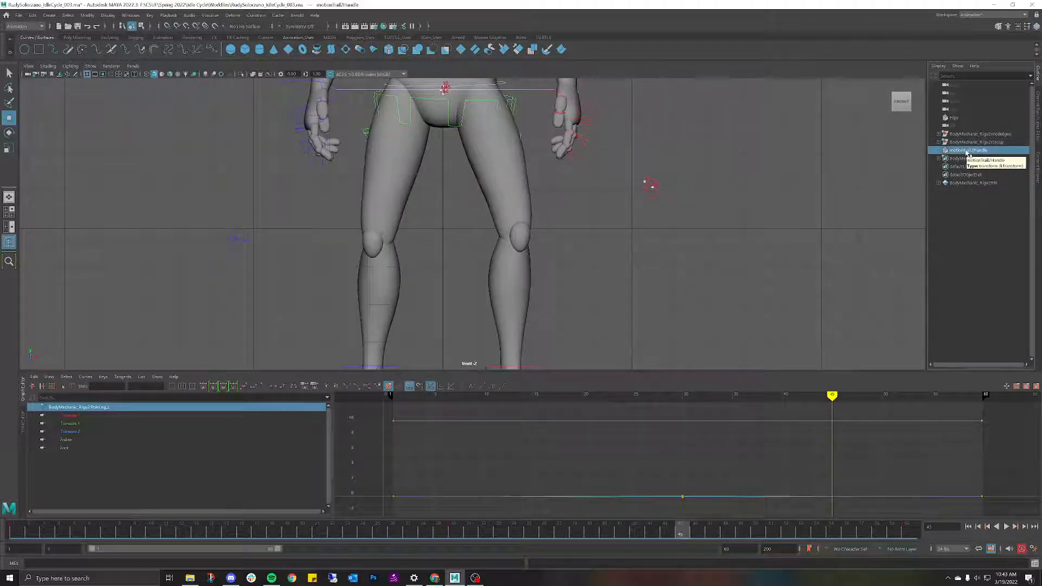
key(Delete)
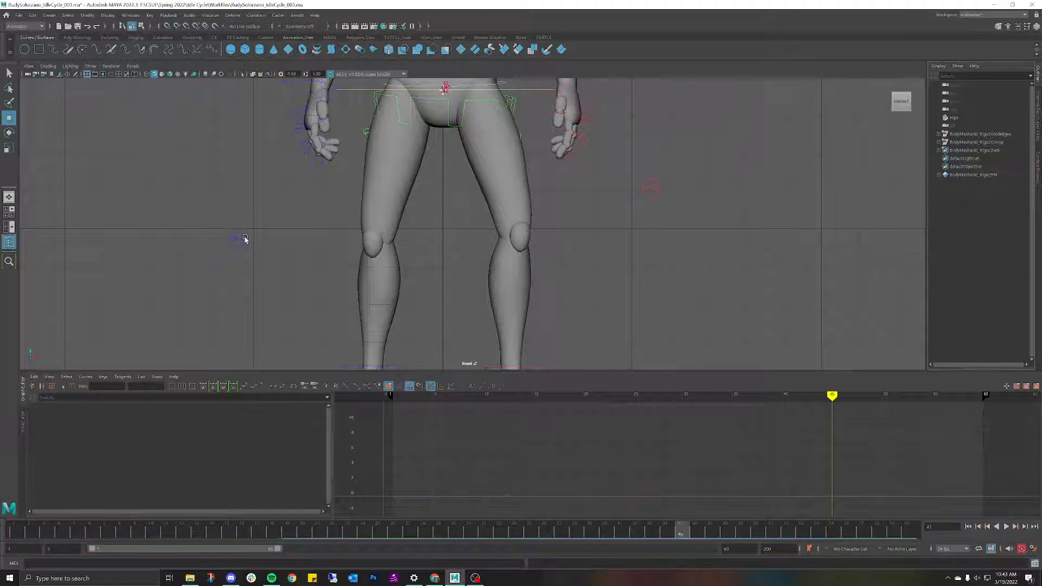
click(242, 239)
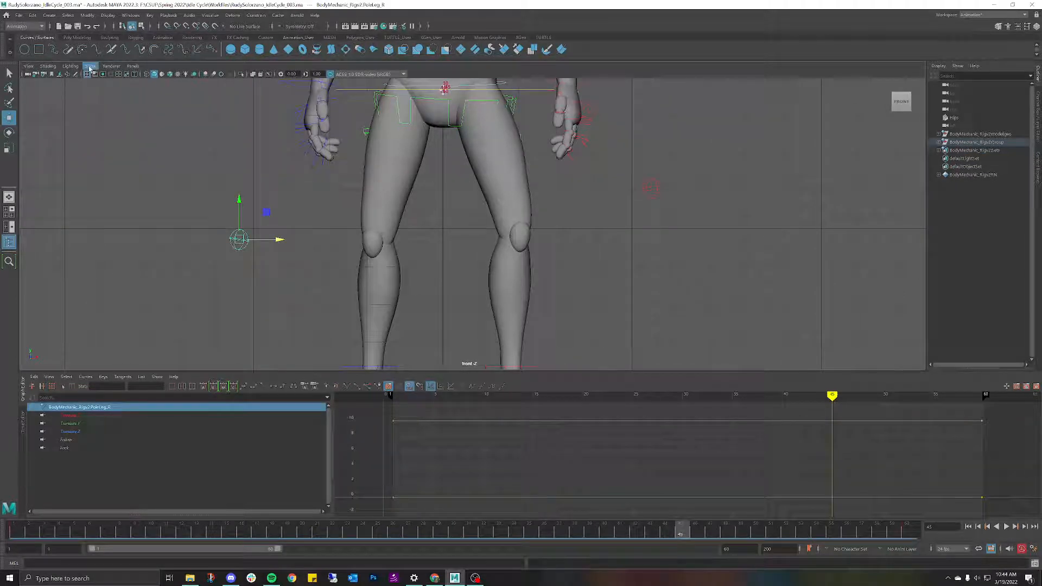
Deselect the right knee's pole vector control and switch the viewport from the front view to the perspective view.
click(210, 15)
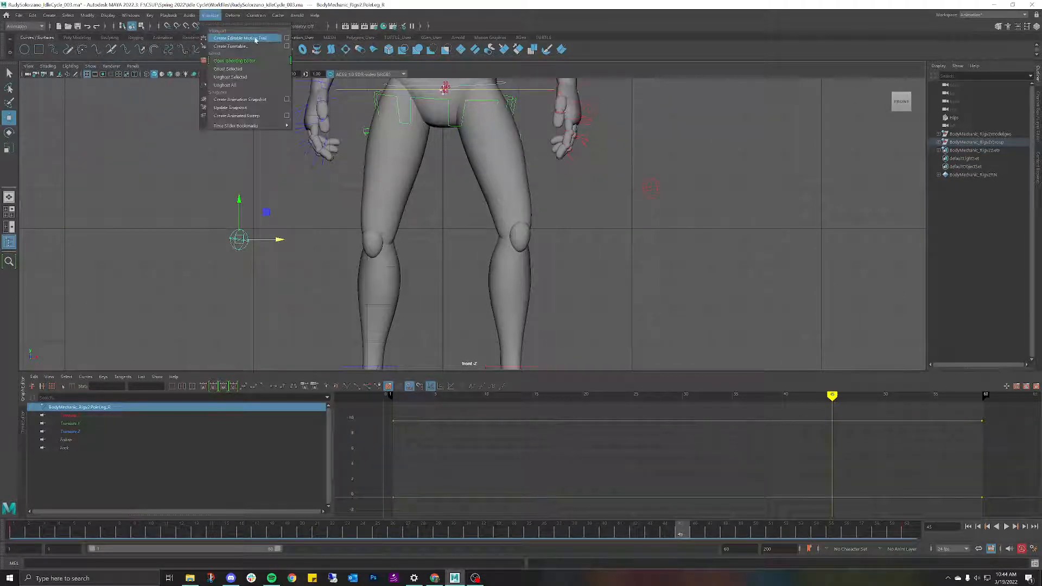
click(392, 241)
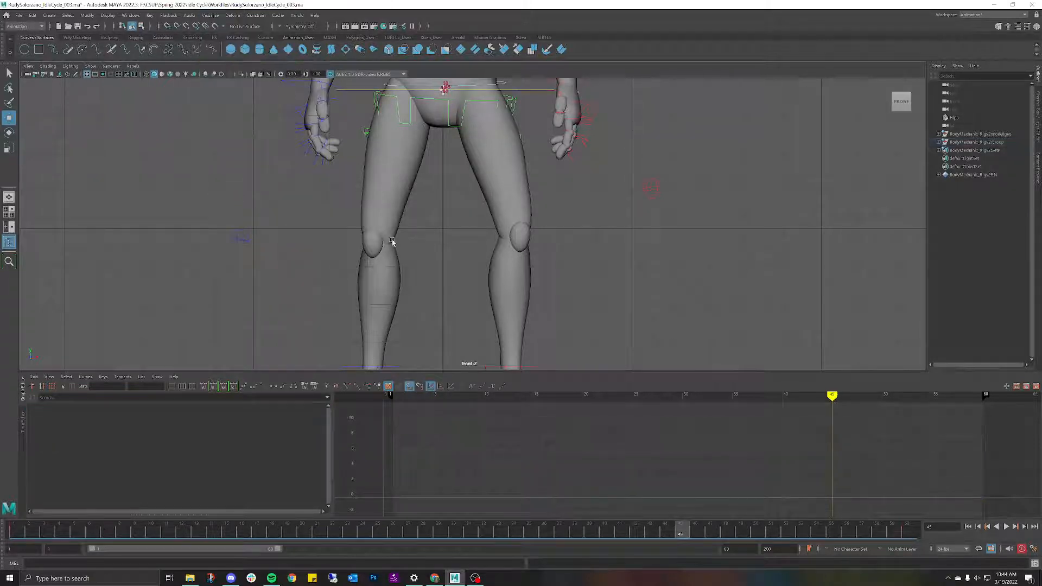
key(space)
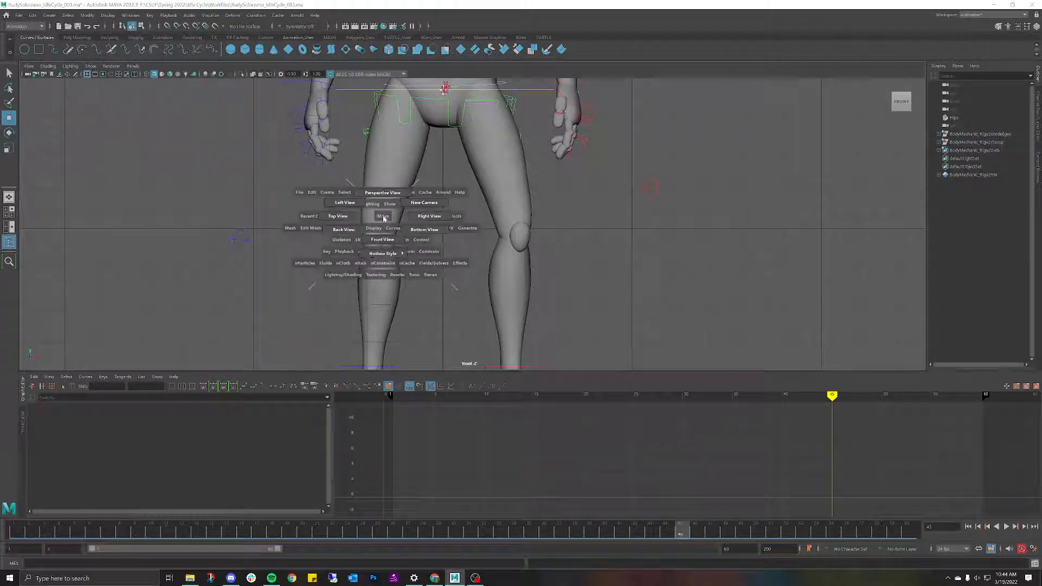
drag(383, 217, 384, 194)
Create a locator in the scene for tracking the right knee.
mouse_move(317, 229)
alt+mouse_down()
mouse_move(295, 270)
mouse_move(324, 270)
mouse_move(304, 267)
mouse_move(361, 243)
mouse_move(316, 233)
alt+mouse_up()
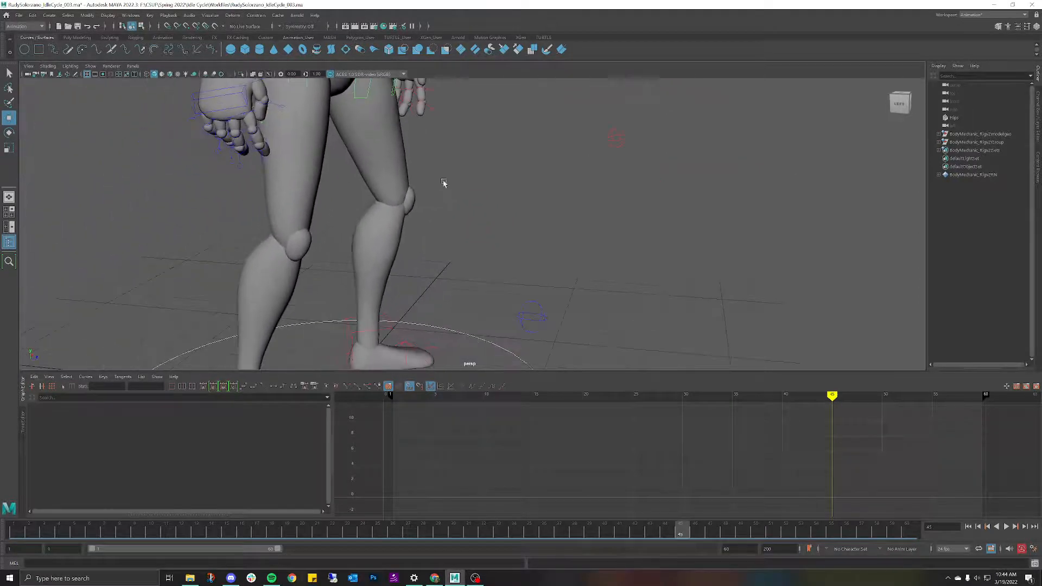
scroll(305, 232, down, 3)
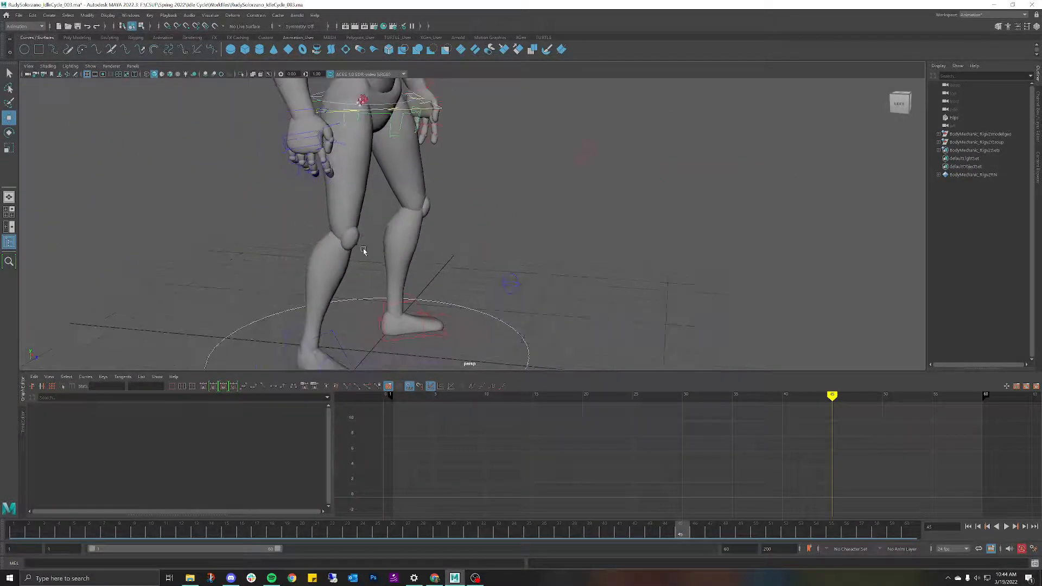
scroll(361, 244, up, 3)
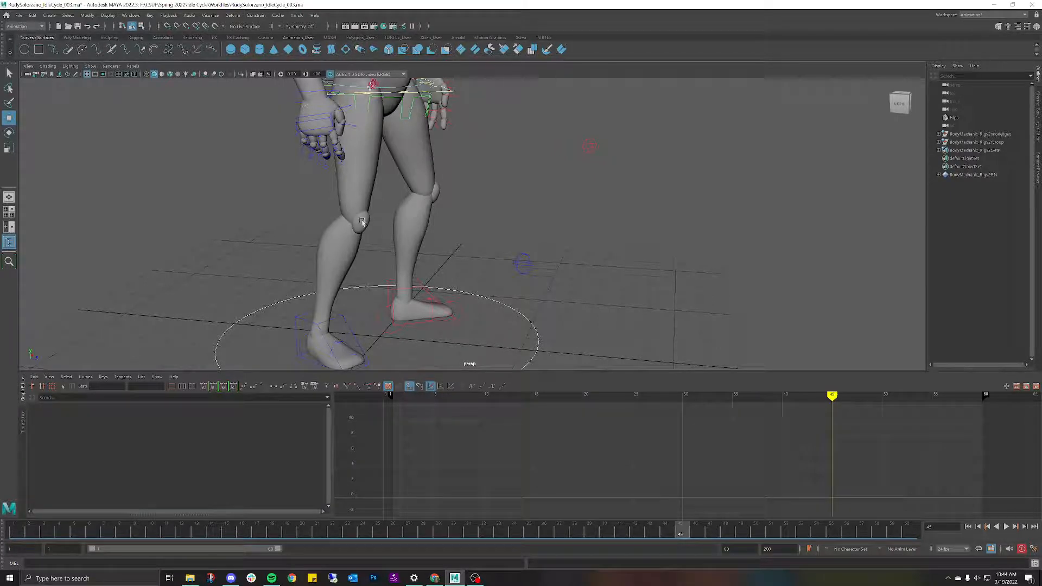
alt+drag(432, 213, 477, 193)
click(333, 223)
click(434, 234)
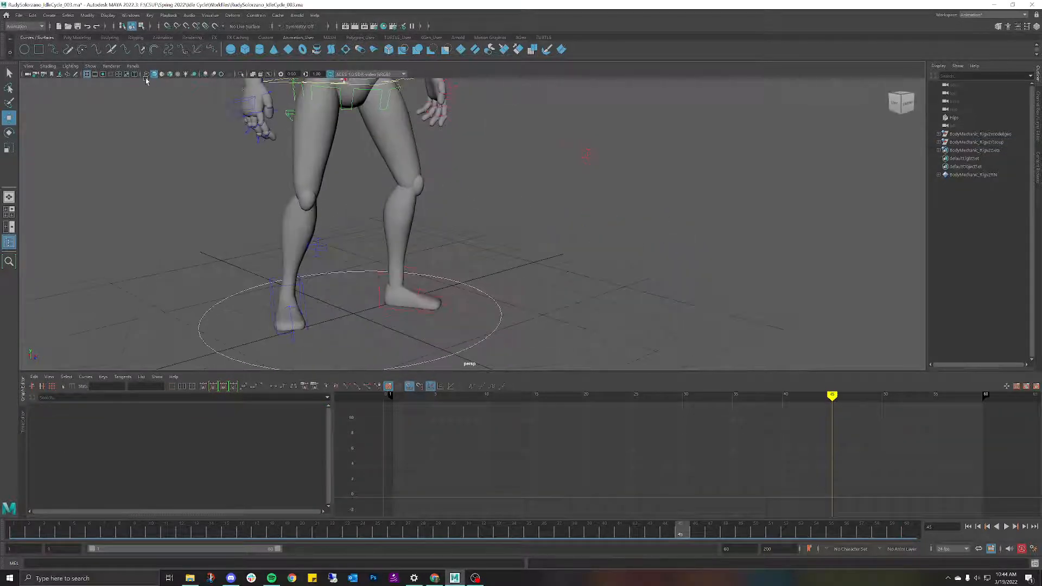
click(49, 15)
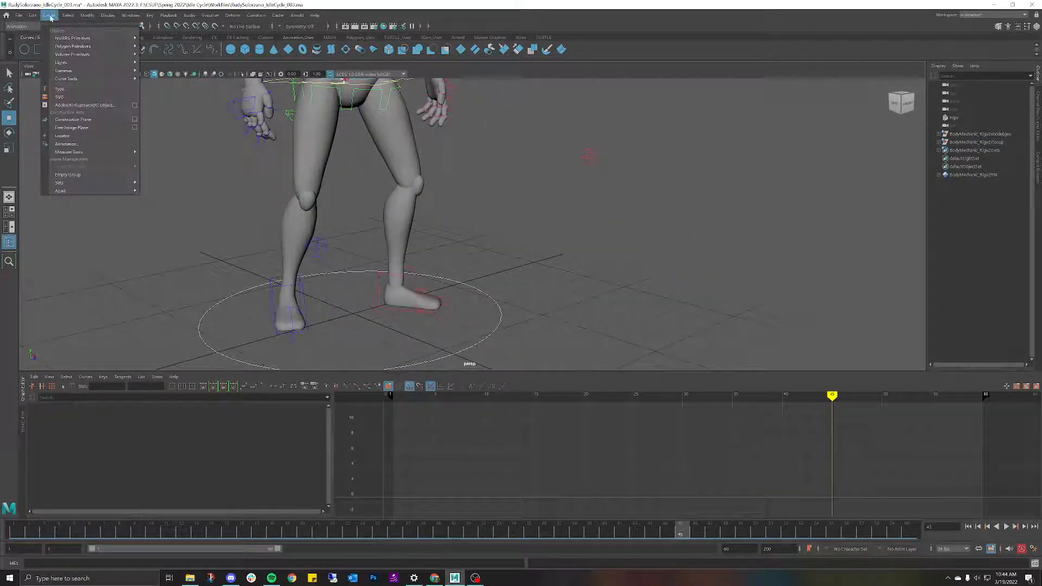
mouse_move(81, 53)
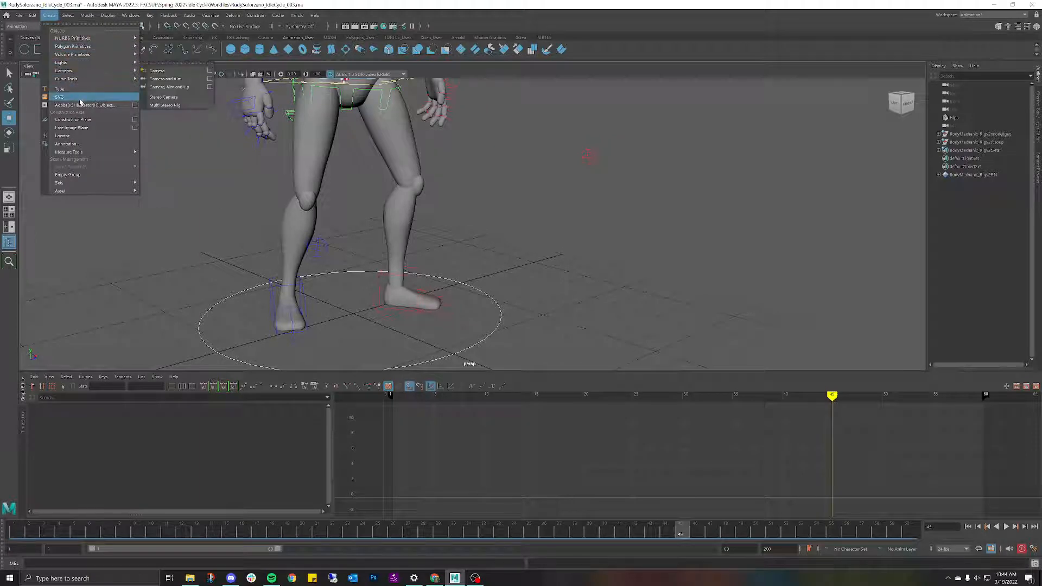
click(75, 136)
Select the new locator at the origin and move it up beside the right knee.
alt+drag(337, 234, 369, 278)
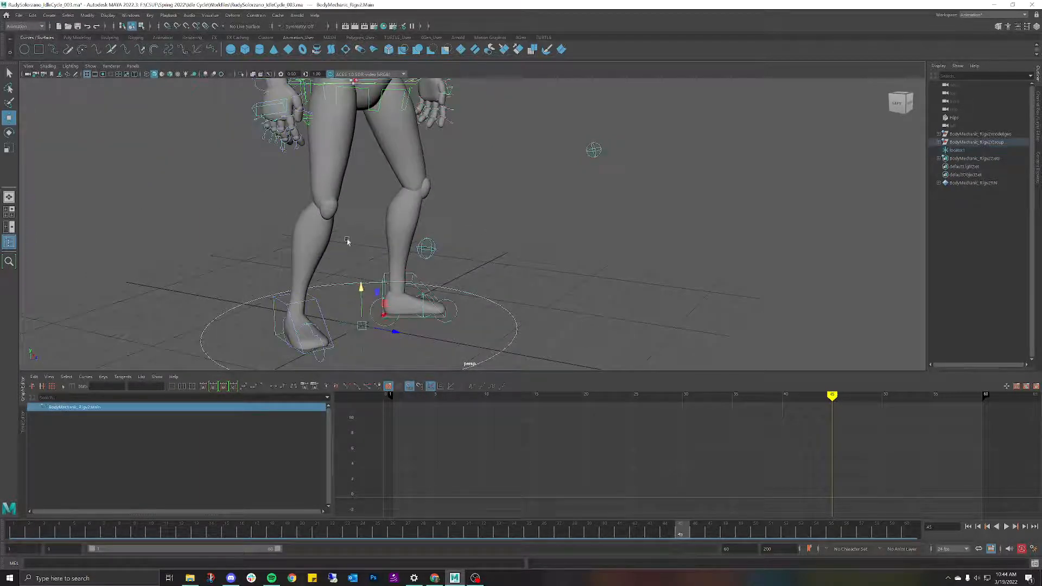
click(388, 259)
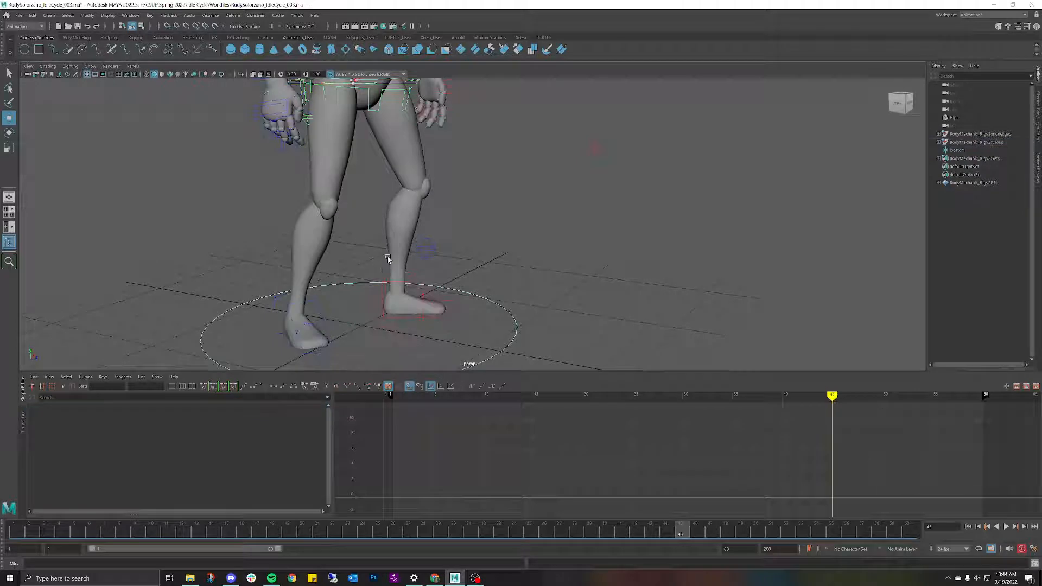
click(362, 305)
drag(361, 299, 318, 187)
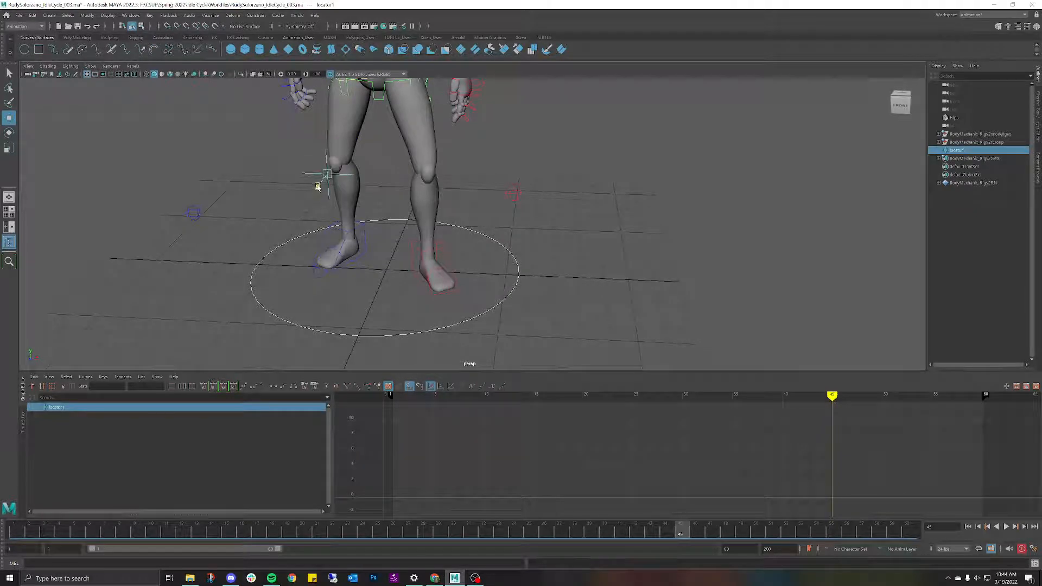
key(f)
Align the locator with the centre of the right kneecap and check its placement from several angles.
alt+drag(470, 231, 342, 246)
scroll(506, 223, up, 3)
key(r)
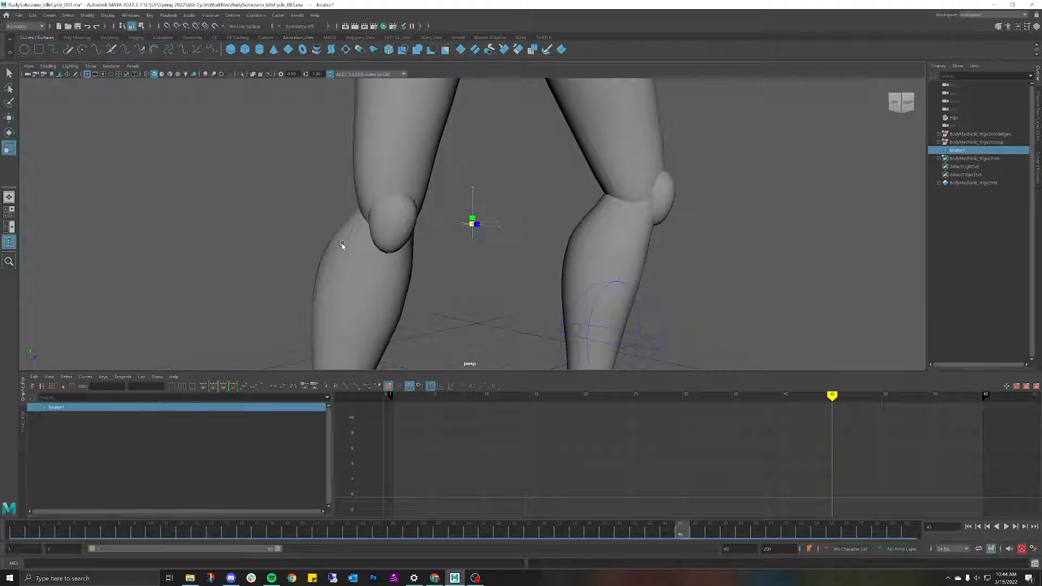
key(w)
drag(491, 226, 517, 195)
scroll(459, 204, down, 3)
scroll(505, 199, up, 3)
scroll(460, 196, down, 3)
scroll(513, 190, up, 3)
scroll(428, 201, down, 3)
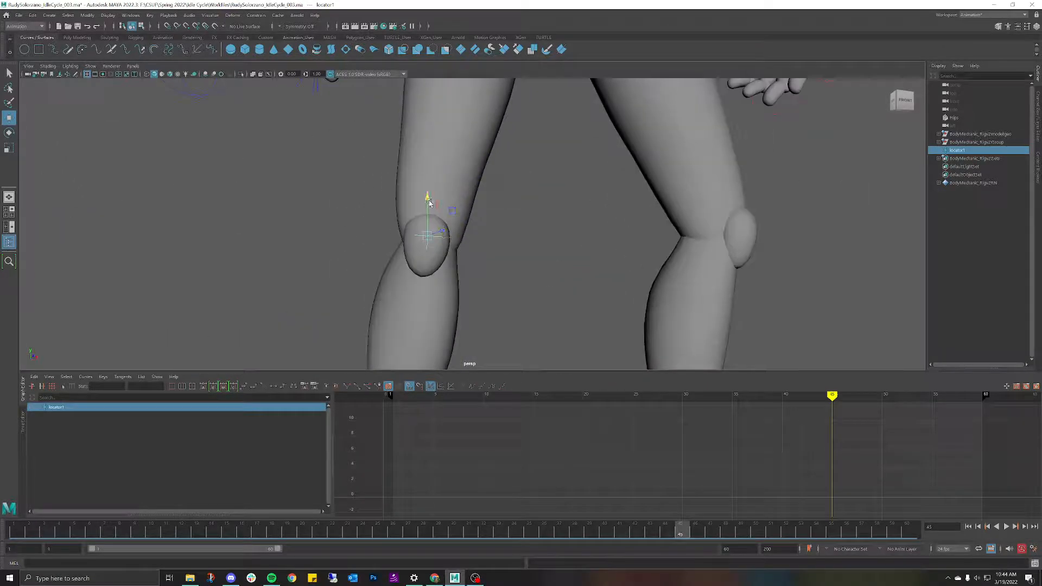
click(547, 235)
alt+drag(547, 235, 515, 266)
scroll(515, 266, down, 3)
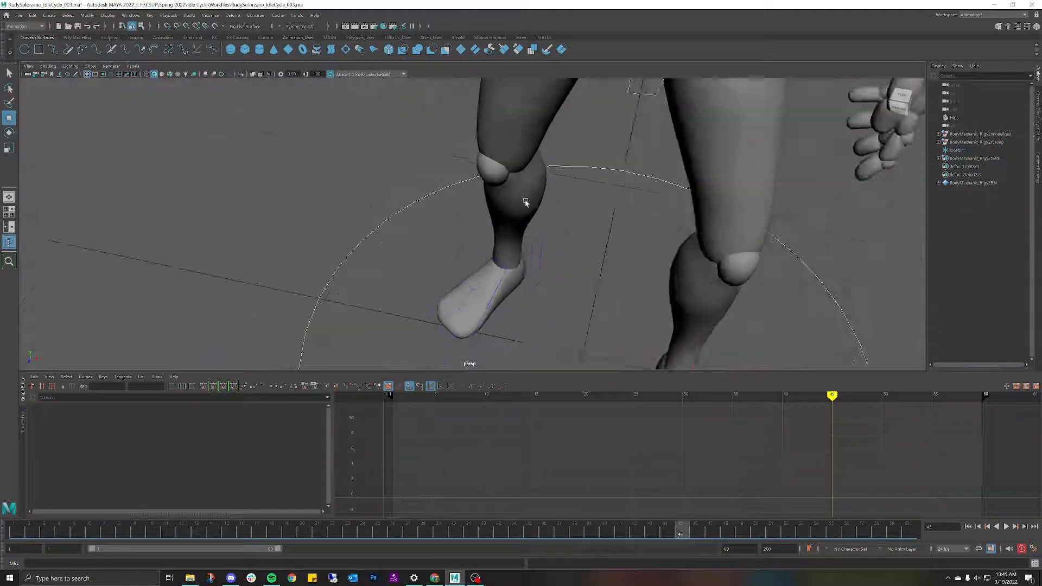
alt+drag(523, 202, 504, 185)
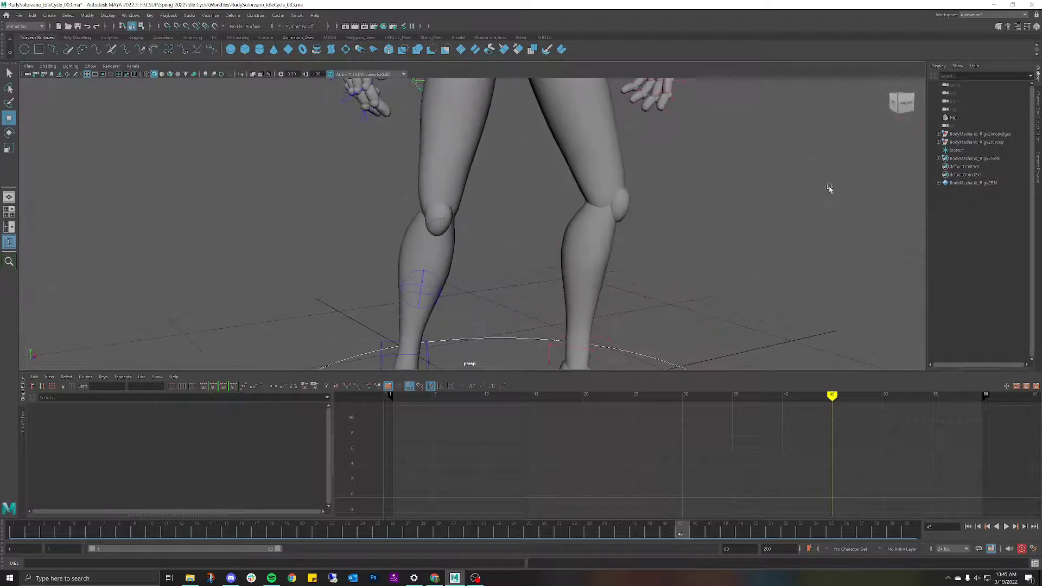
Select the rig's body mesh in the scene hierarchy and expand the rig group down to the MotionSystem's subgroups.
click(939, 134)
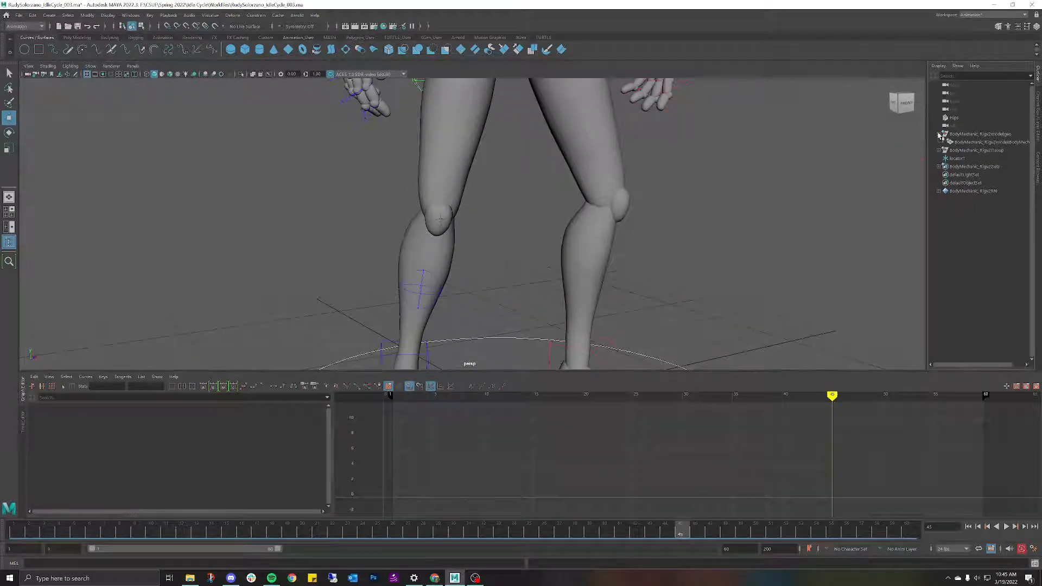
click(962, 142)
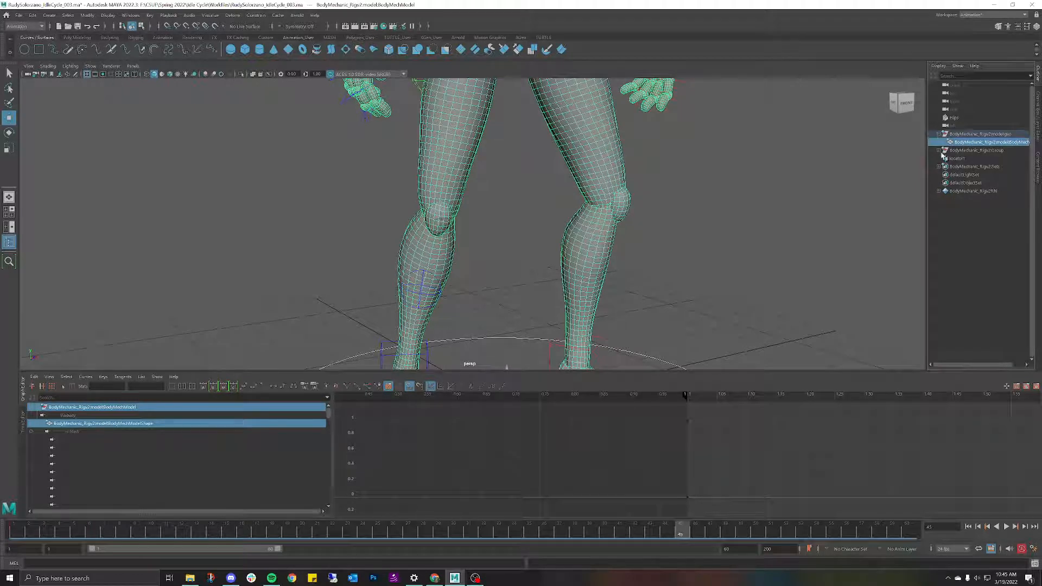
click(939, 150)
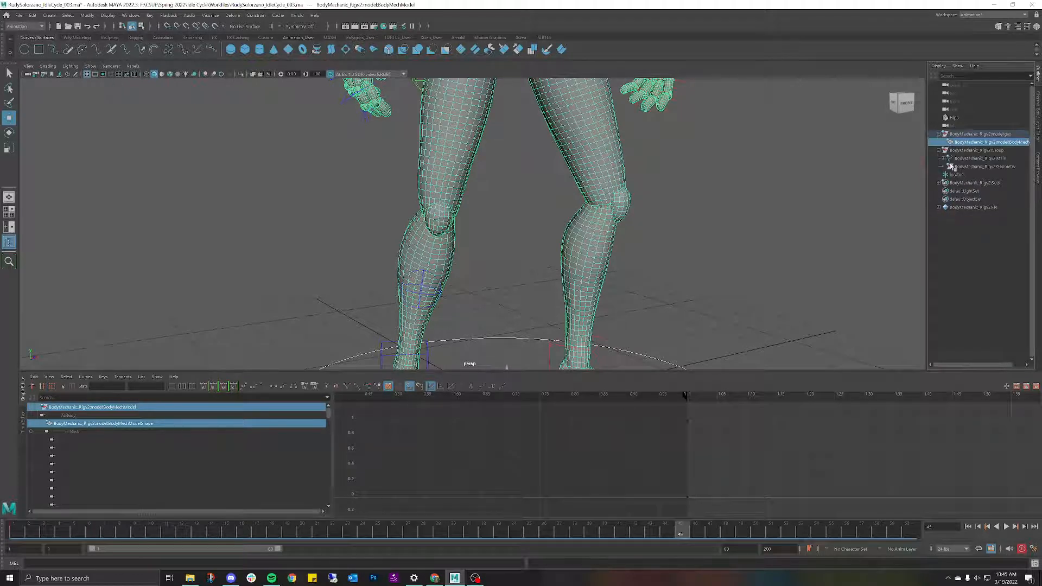
click(942, 158)
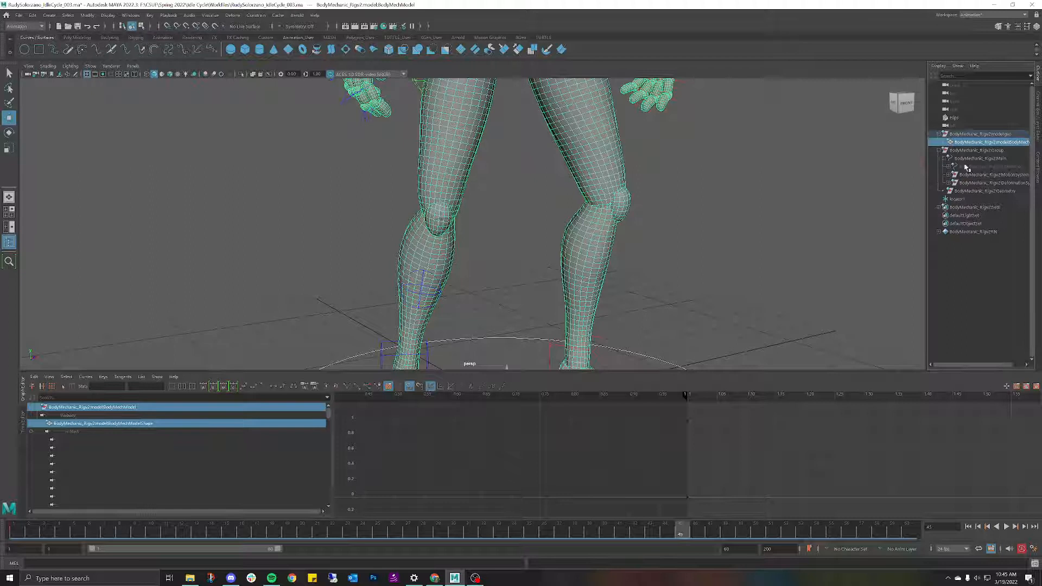
click(950, 174)
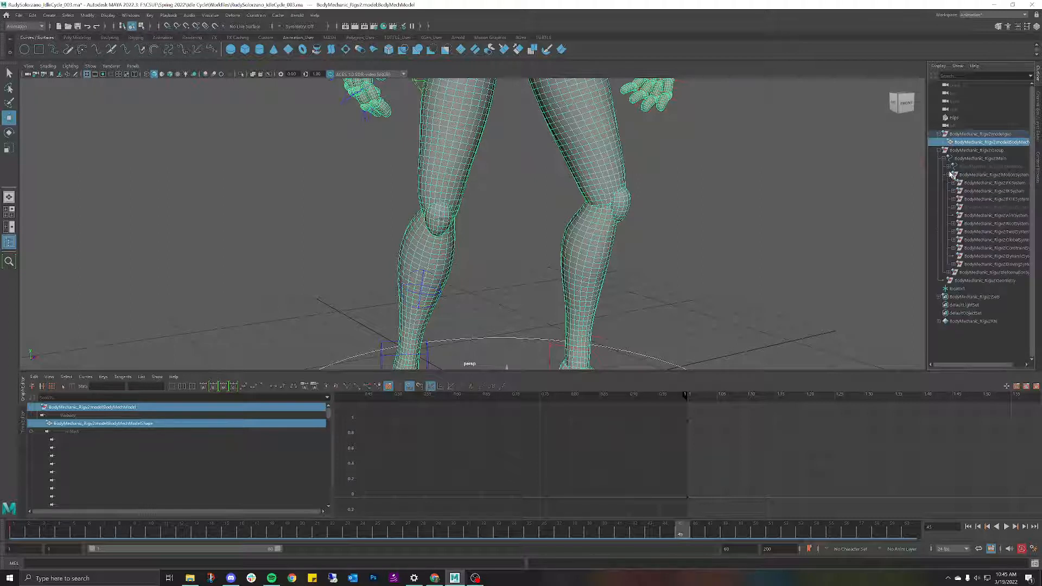
Examine the IKSystem, TwistSystem and RootSystem groups to see which parts of the rig each one holds.
click(977, 192)
click(984, 215)
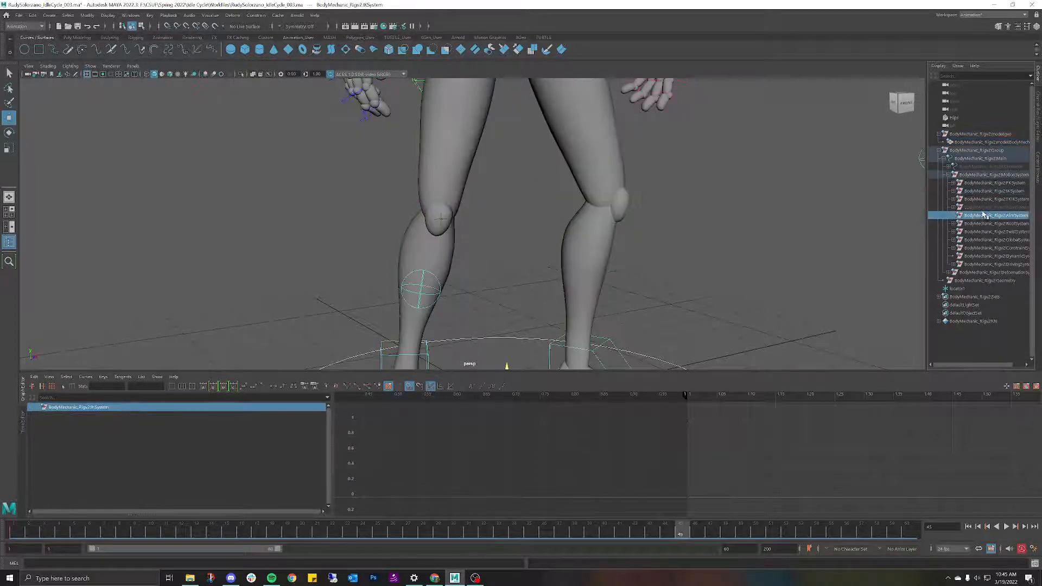
click(990, 239)
click(988, 232)
scroll(670, 248, down, 8)
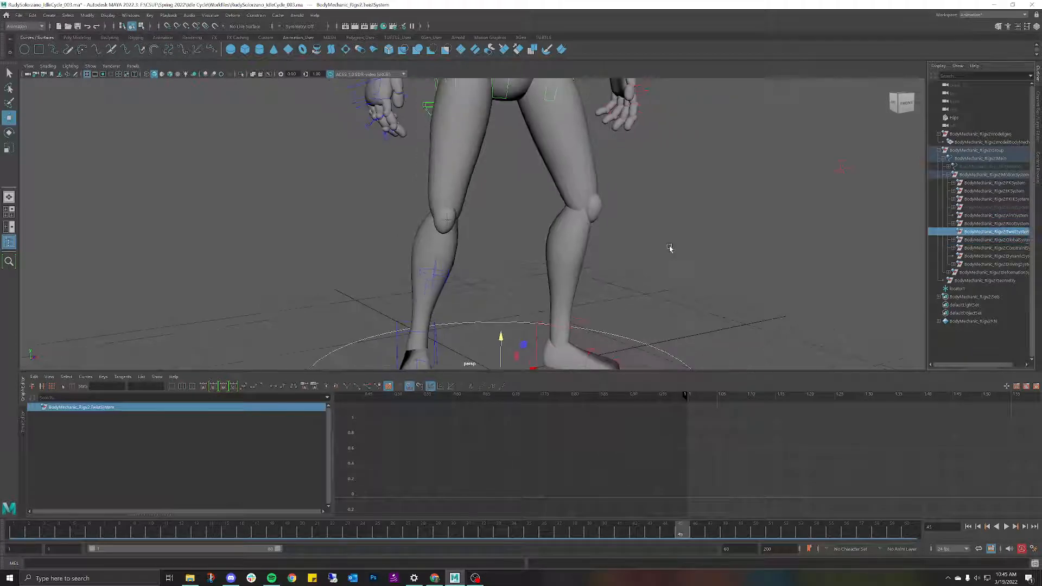
scroll(683, 256, down, 2)
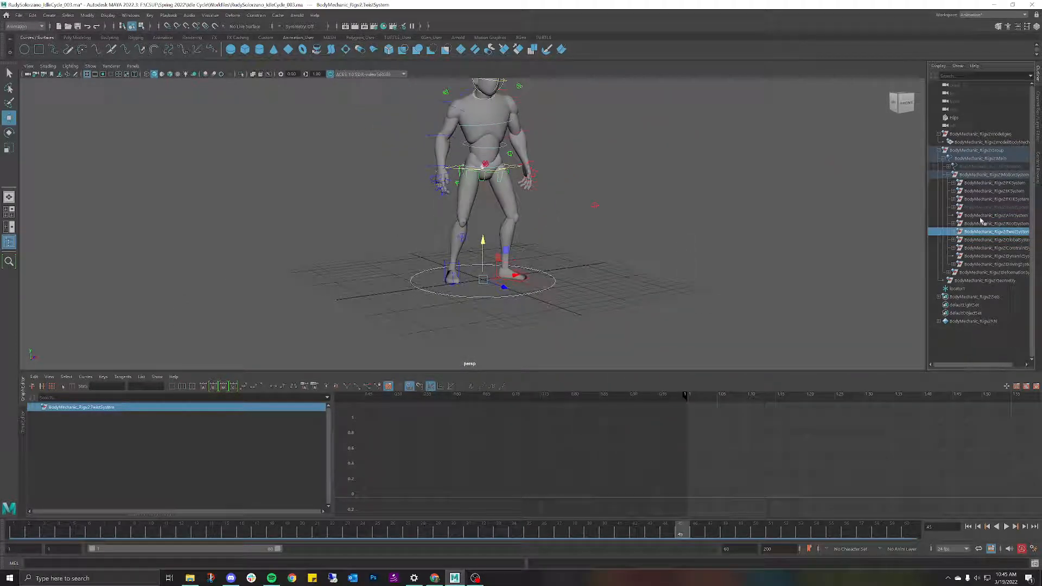
click(954, 224)
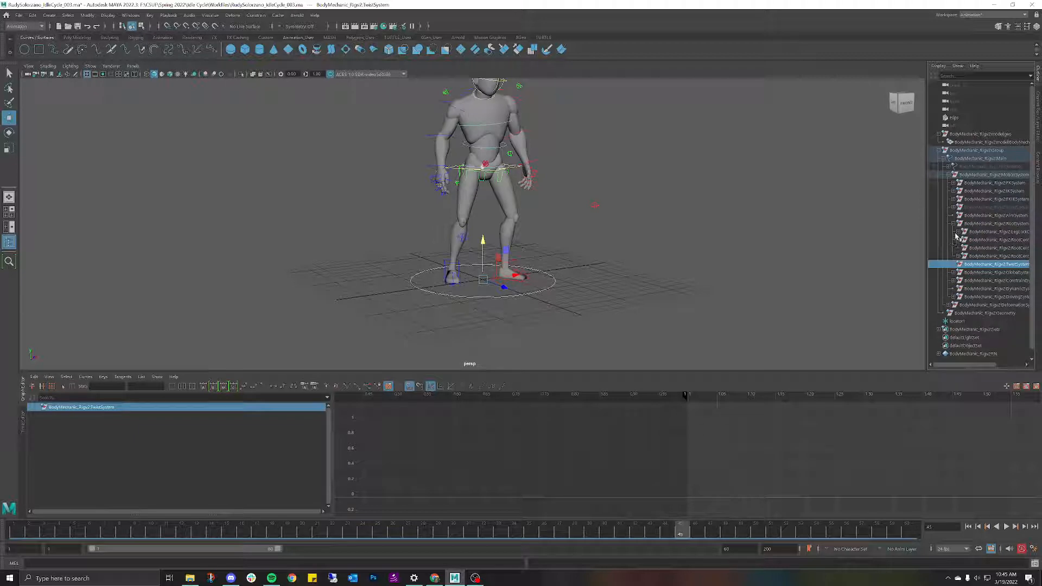
click(954, 223)
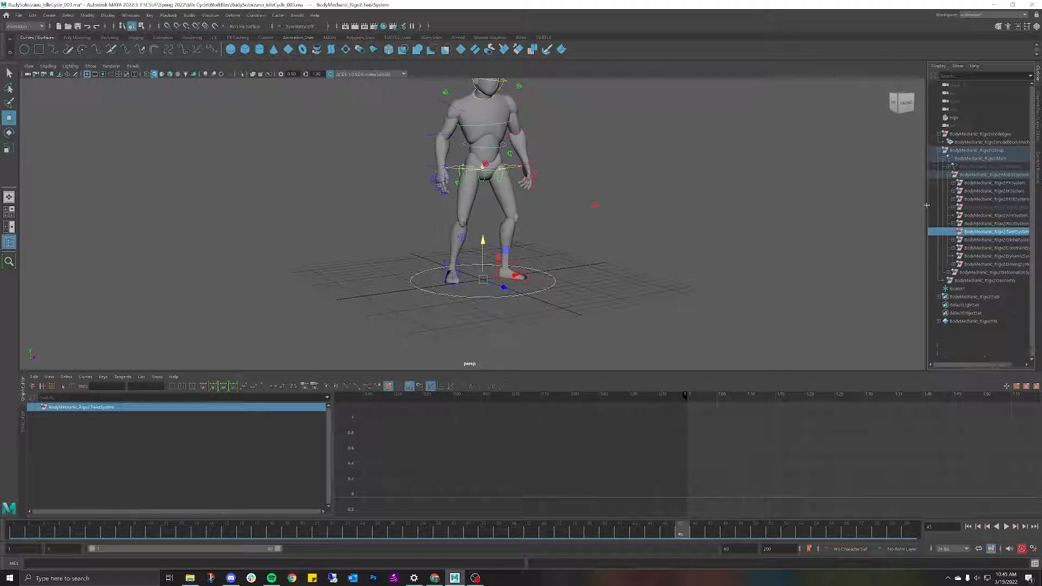
Widen the scene hierarchy to read full names, inspect the FK, IK, FKIK and DrivingSystem groups, and expand ConstraintSystem.
drag(927, 206, 817, 205)
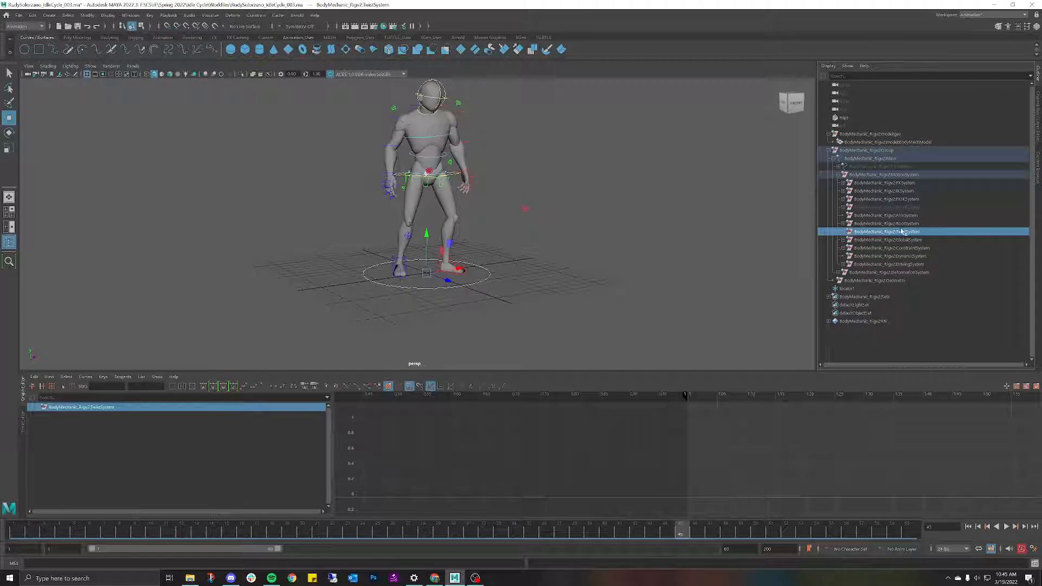
click(917, 224)
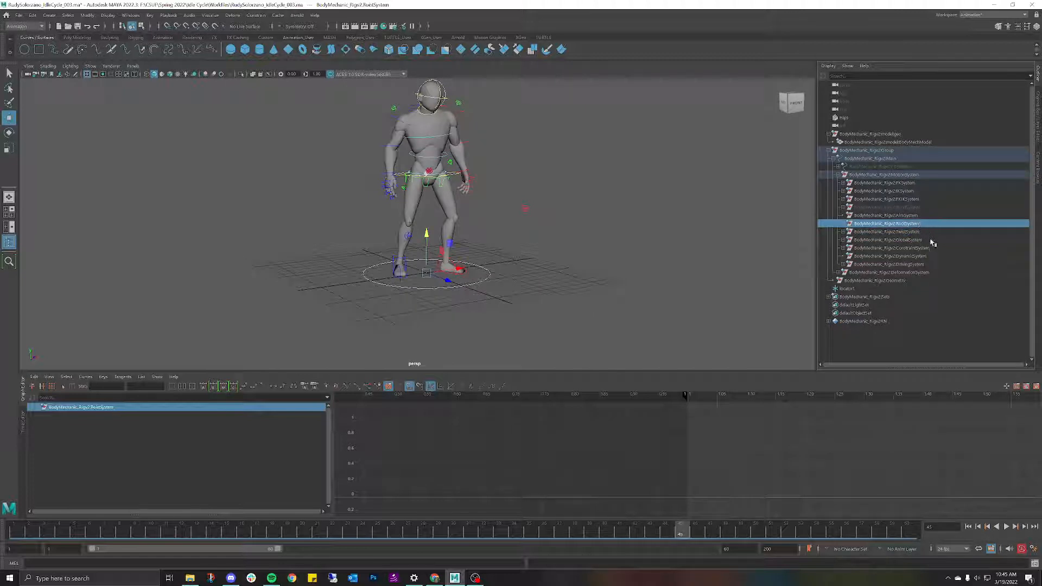
click(908, 183)
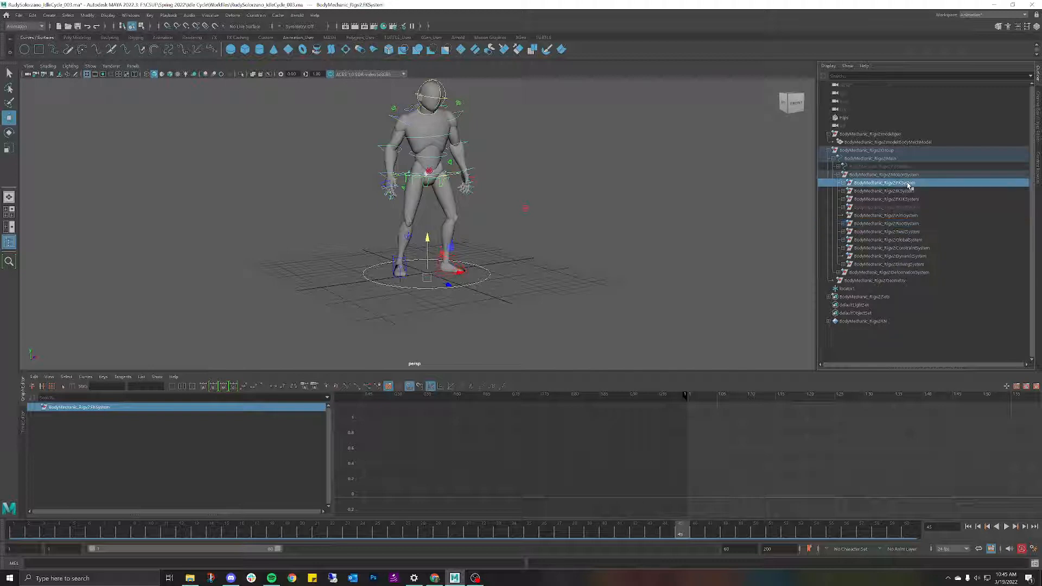
click(915, 192)
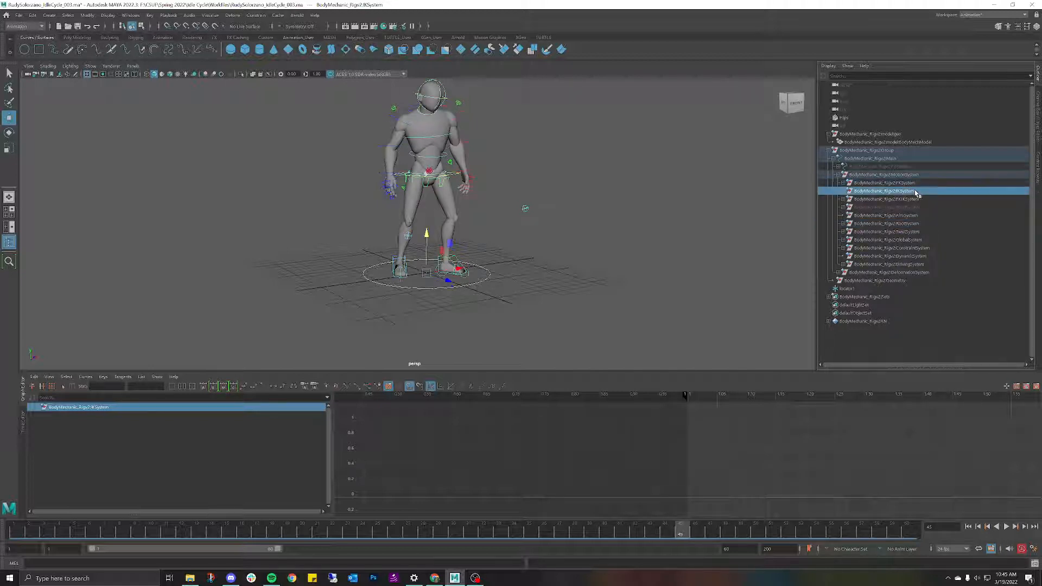
click(924, 201)
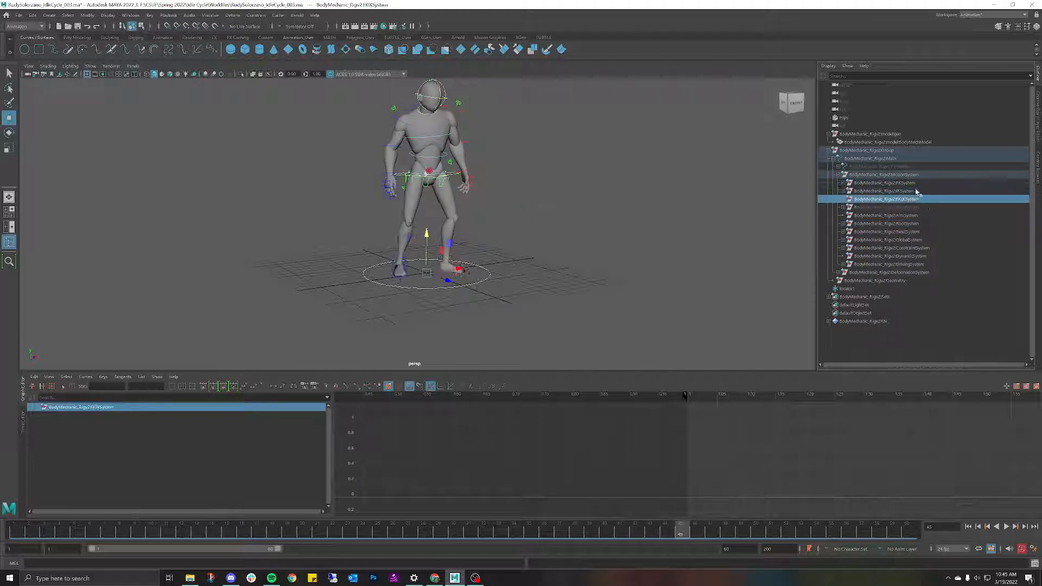
click(917, 192)
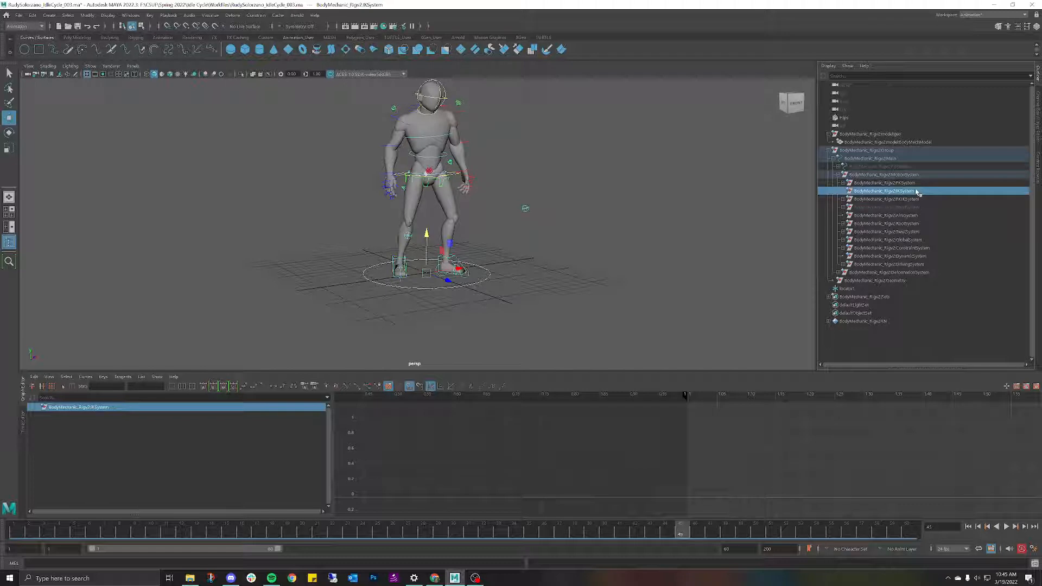
click(886, 272)
click(886, 264)
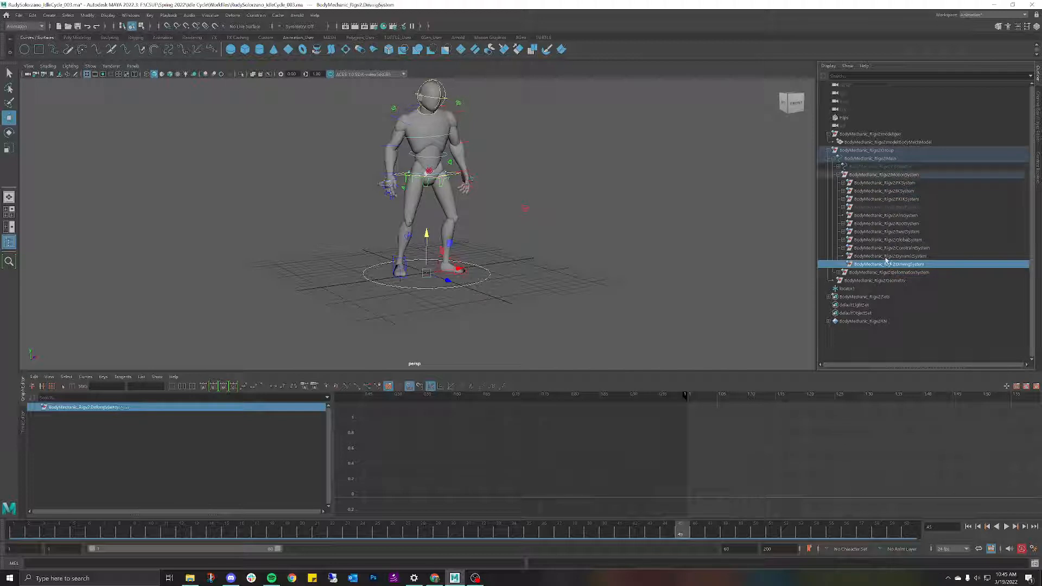
click(888, 249)
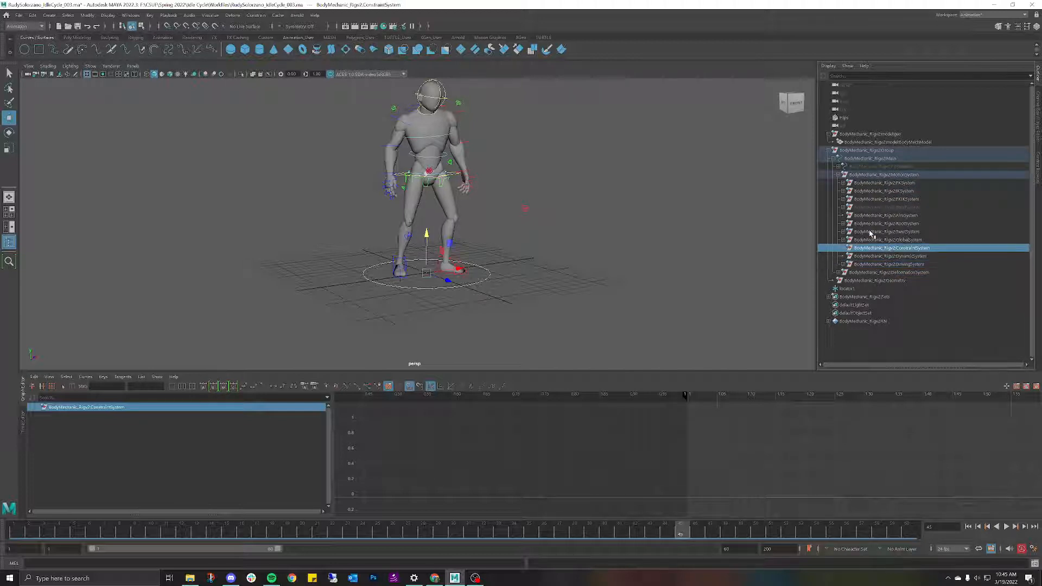
click(844, 249)
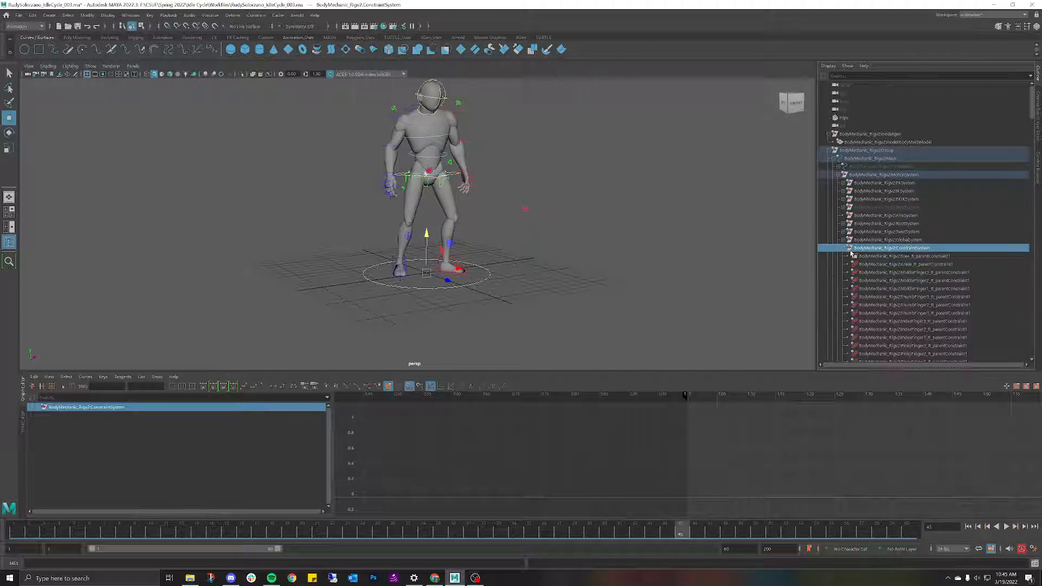
Check the finger constraints inside ConstraintSystem against the rig, and collapse ConstraintSystem and MotionSystem.
click(879, 272)
click(881, 289)
click(886, 313)
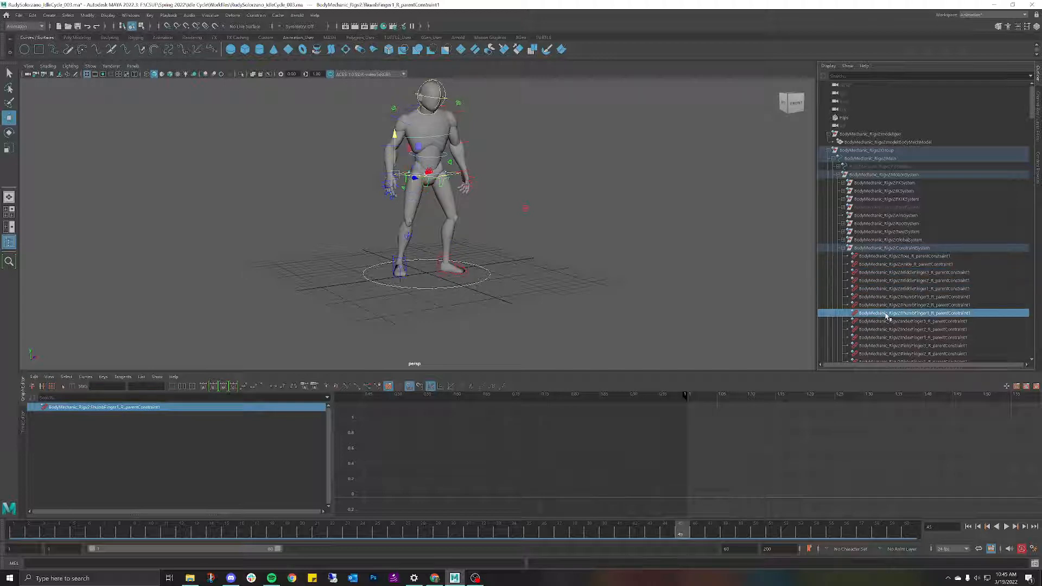
click(883, 330)
click(883, 346)
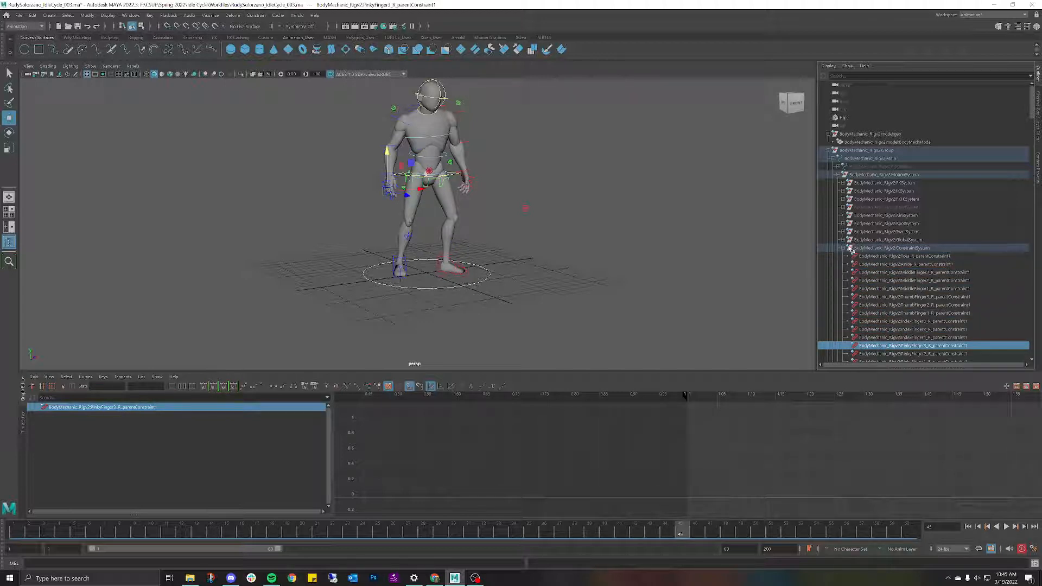
click(844, 248)
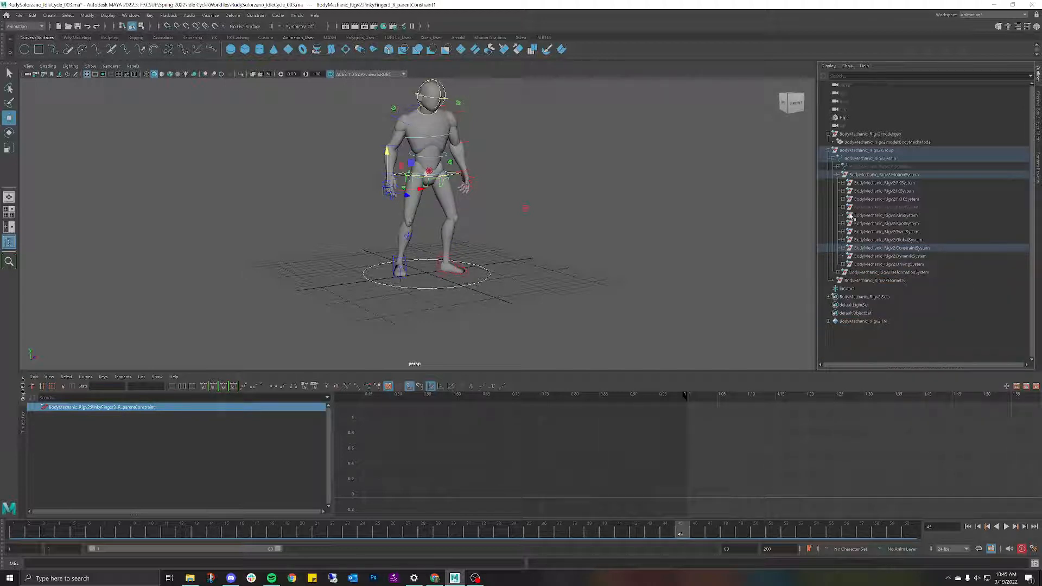
click(839, 174)
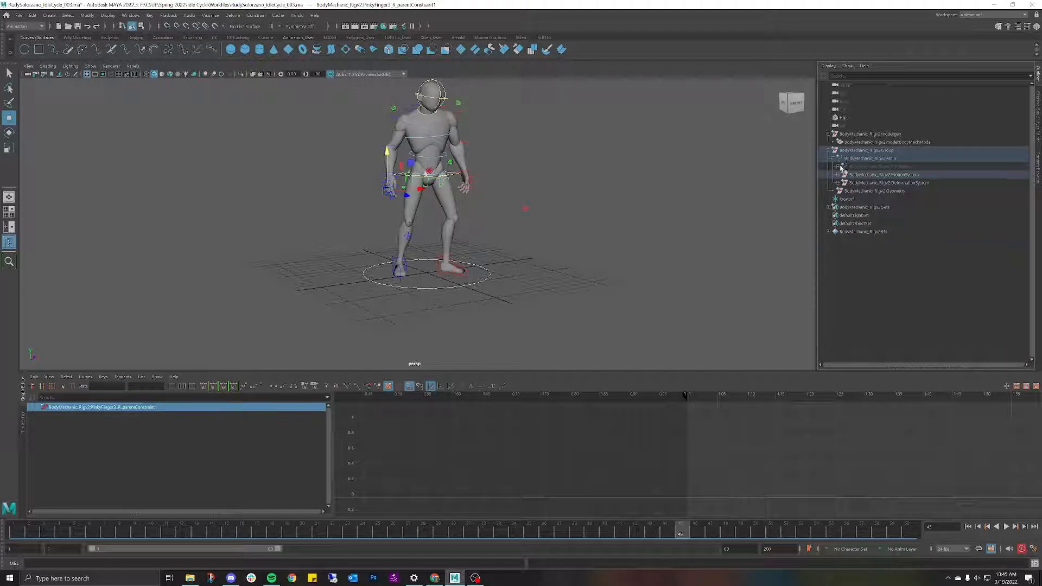
Expand the dimmed skeleton group under Main down through Root and Hip, checking the joints along the way.
click(839, 166)
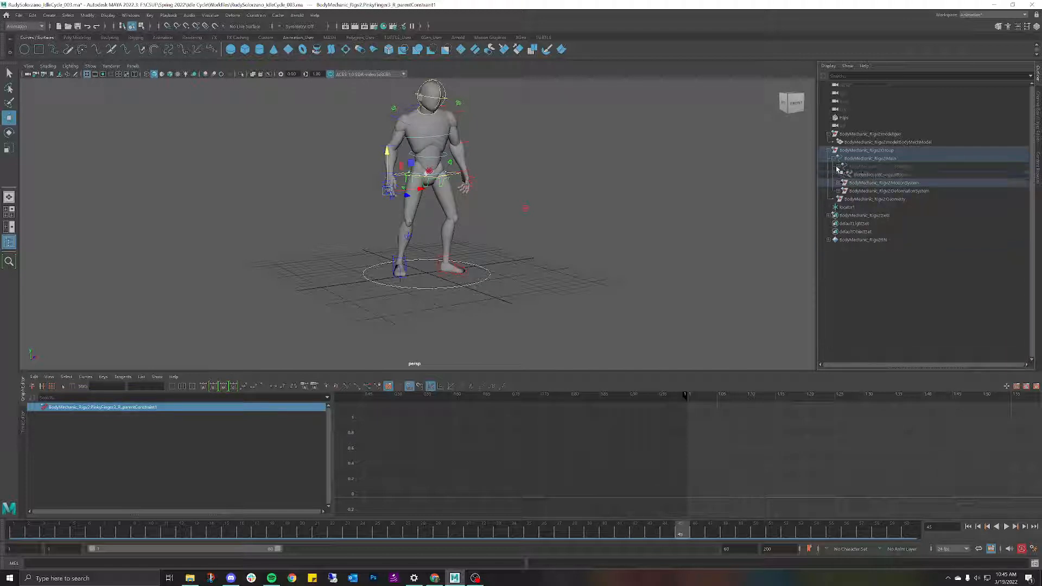
click(879, 174)
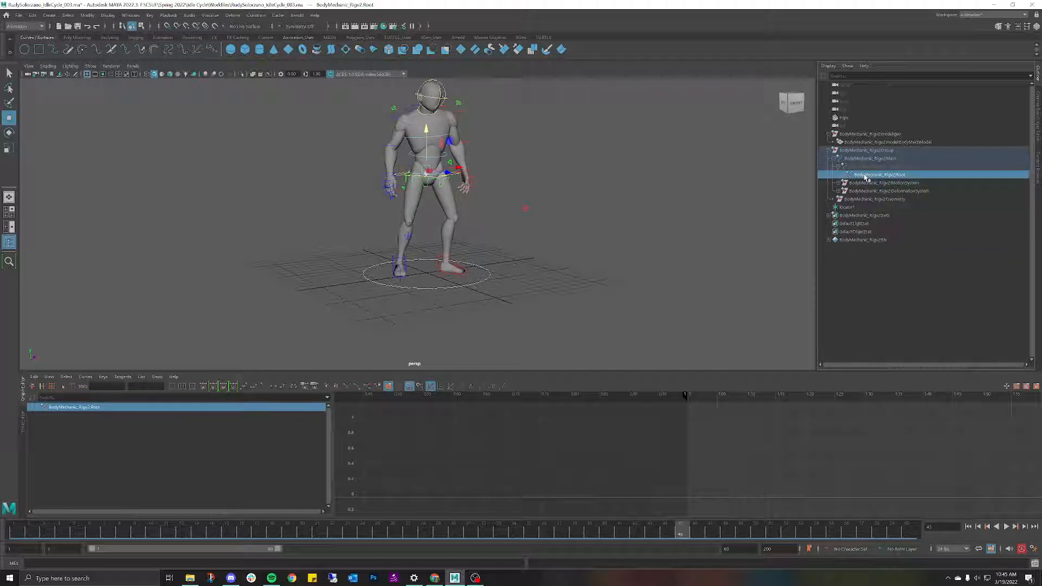
click(845, 175)
click(869, 183)
click(866, 191)
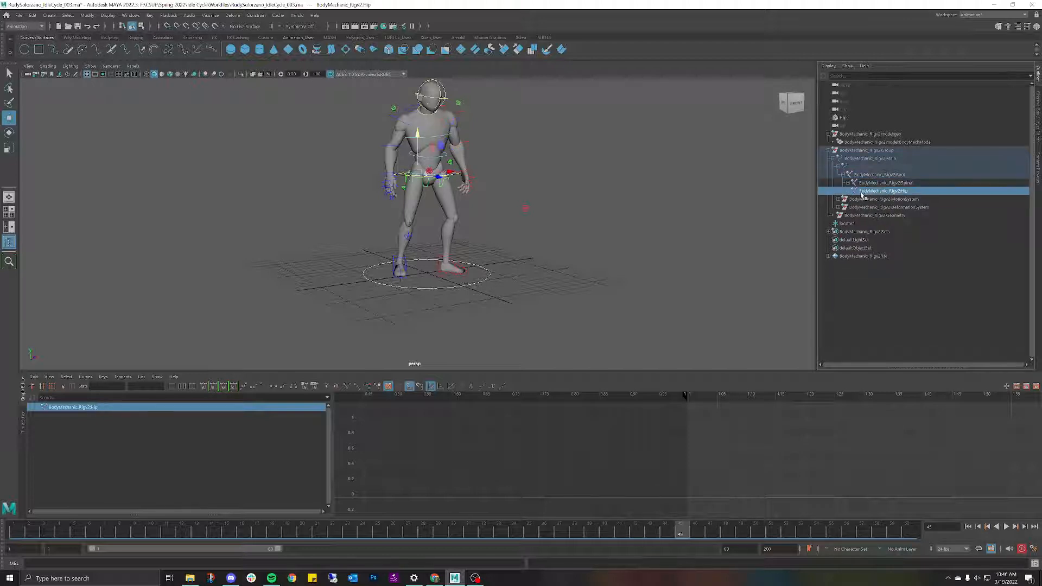
click(848, 191)
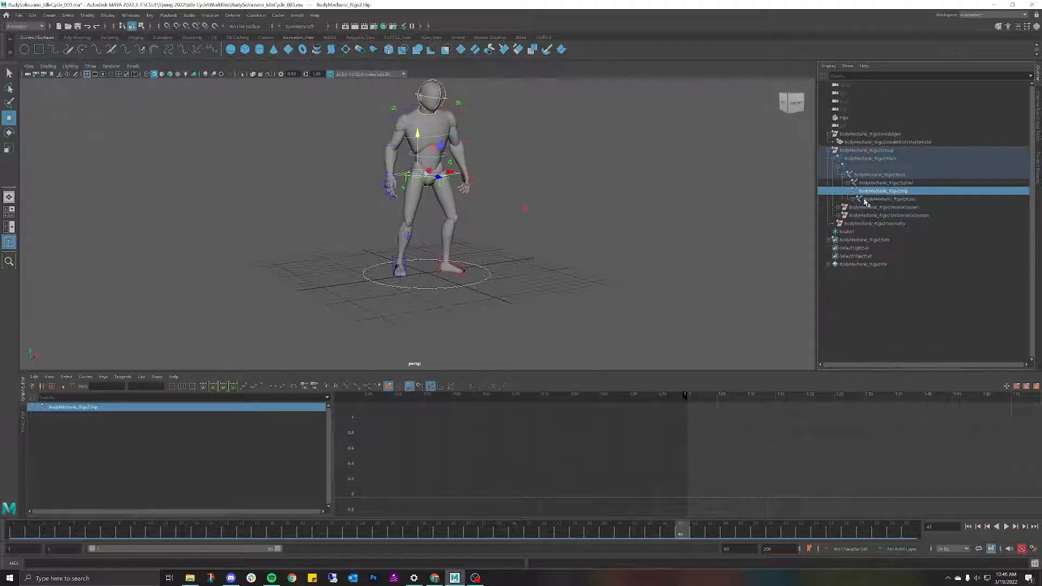
Inspect the Knee joint and its Ankle child, and select Knee to compare its position with the character's kneecaps up close.
click(867, 200)
alt+drag(513, 223, 492, 227)
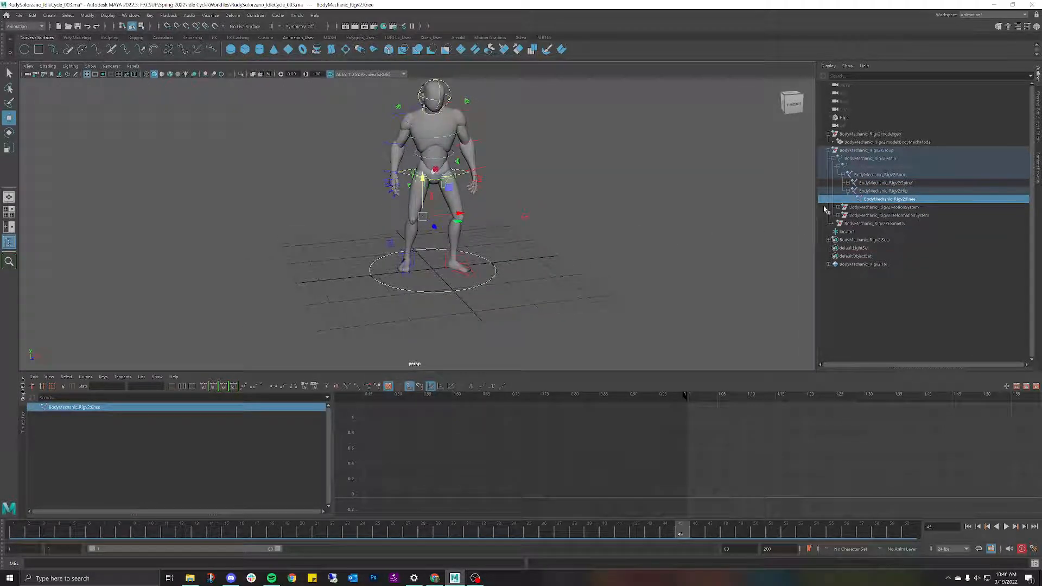
click(854, 200)
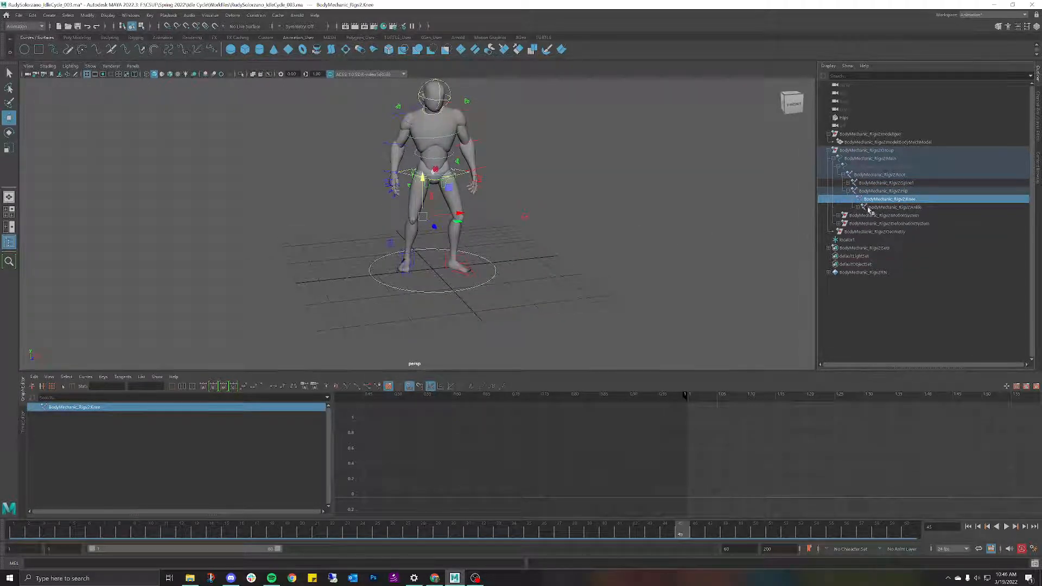
click(874, 207)
click(883, 199)
alt+drag(563, 232, 503, 227)
scroll(532, 225, up, 7)
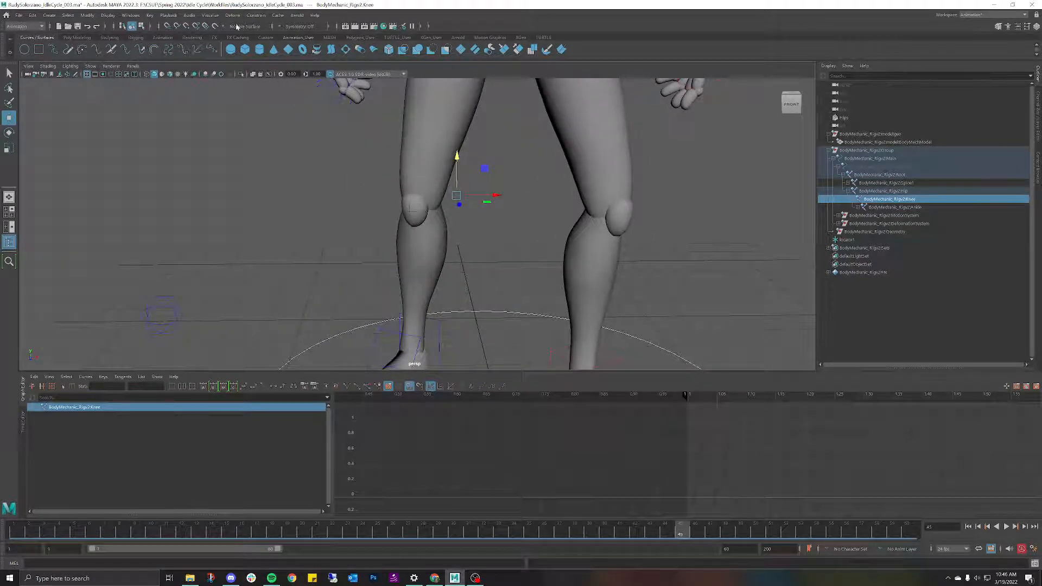
Create an editable motion trail for the Knee joint and play the cycle from frame 1 to check it.
click(212, 16)
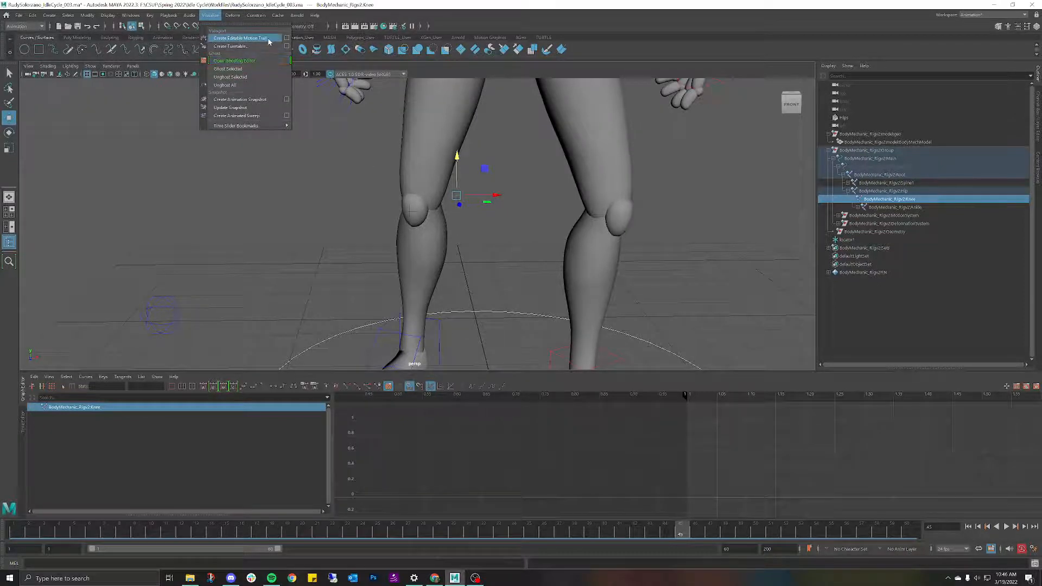
click(241, 38)
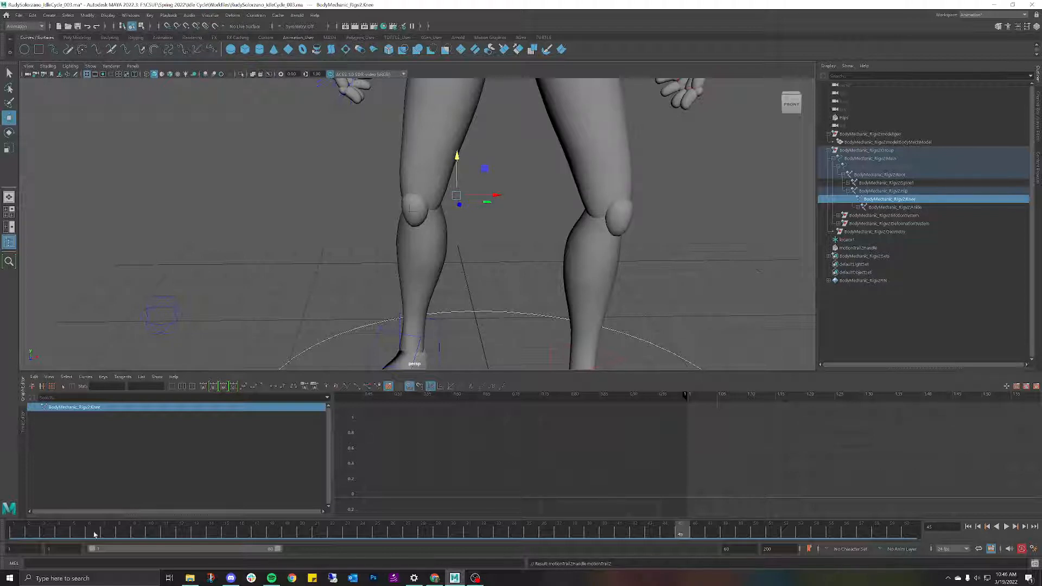
click(38, 527)
key(ctrl+z)
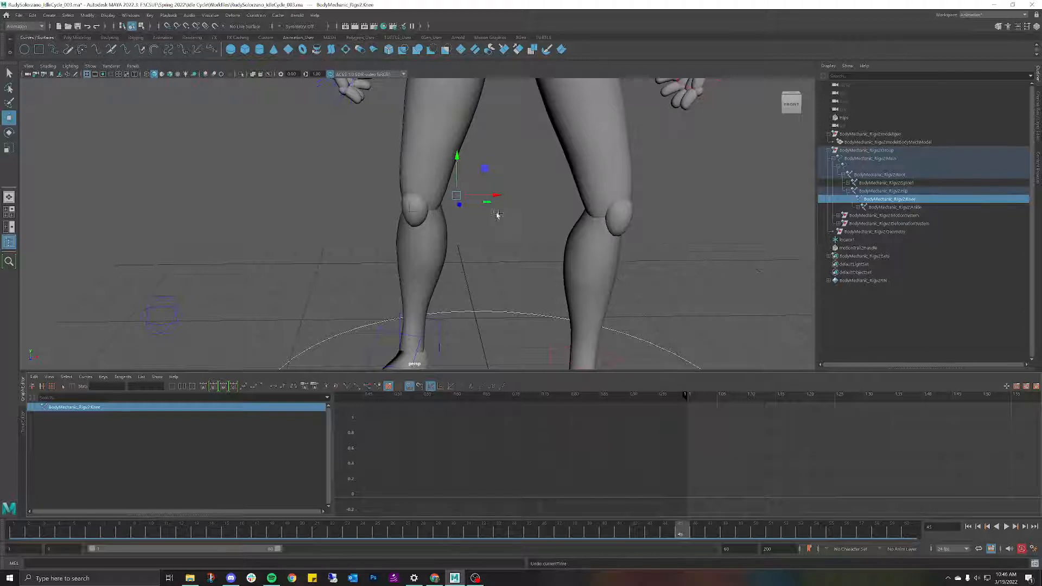
alt+drag(493, 212, 502, 210)
mouse_move(156, 535)
mouse_down()
mouse_move(217, 532)
mouse_move(14, 532)
mouse_up()
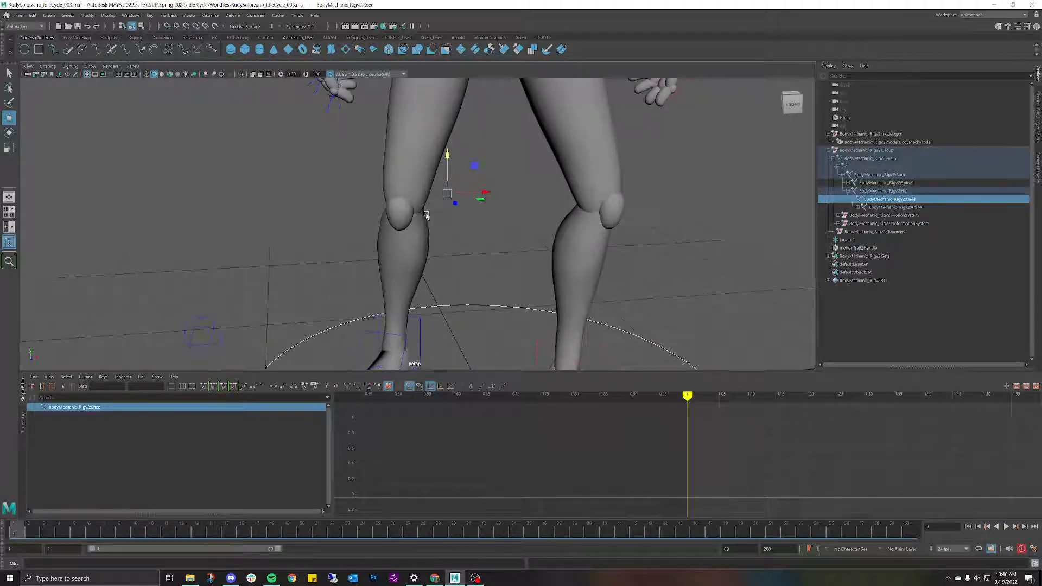
key(alt+v)
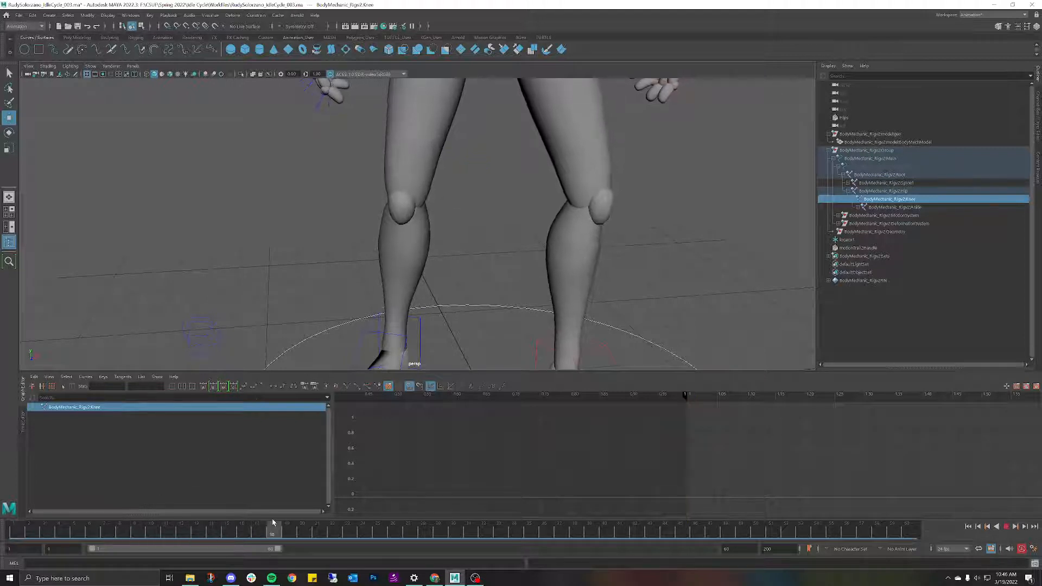
key(alt+v)
Select the skeleton's Knee joint together with the kneecap locator and try to parent them.
click(401, 211)
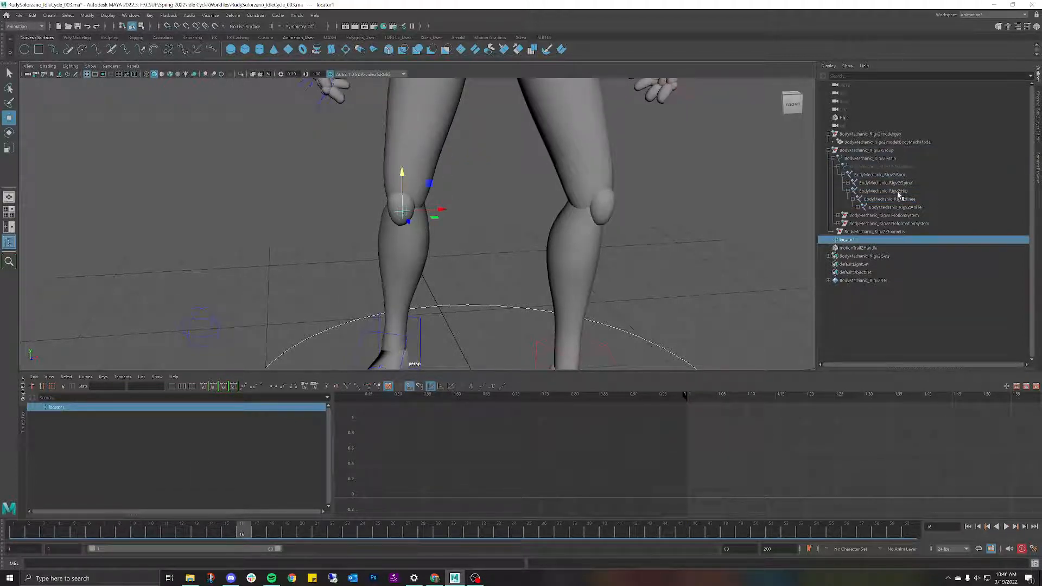
shift+click(899, 192)
click(899, 192)
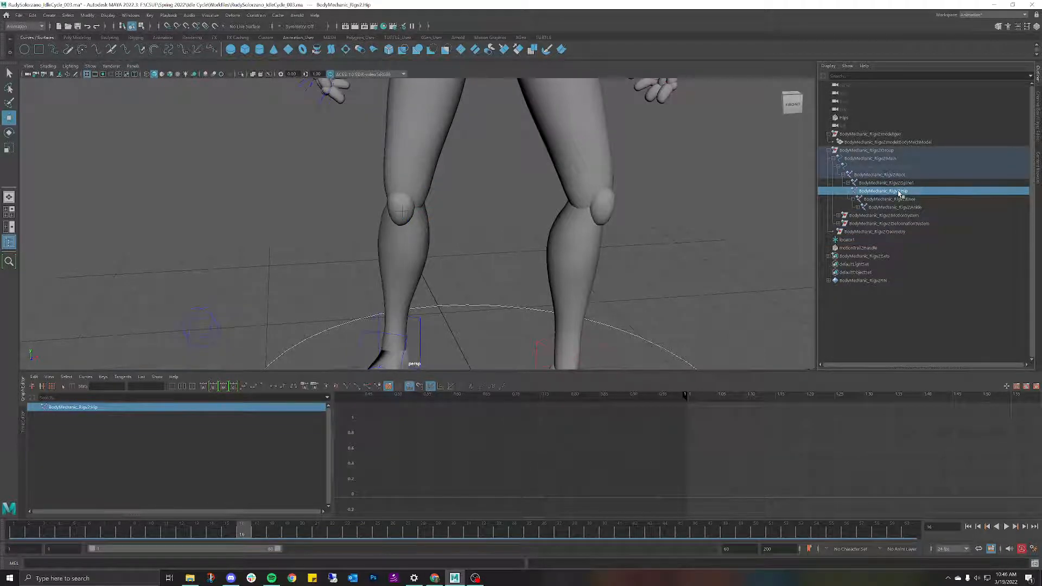
click(903, 200)
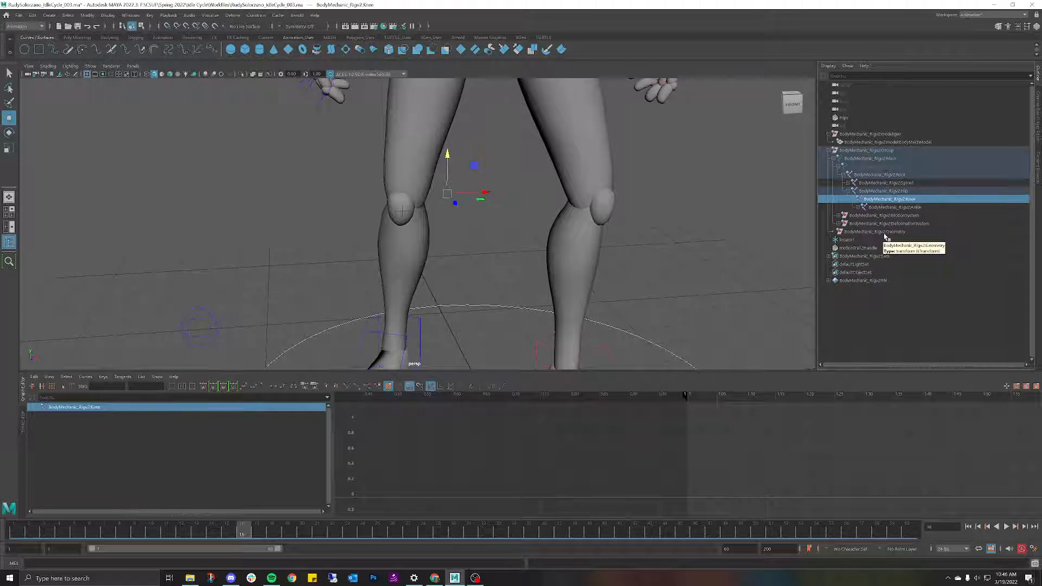
ctrl+click(849, 241)
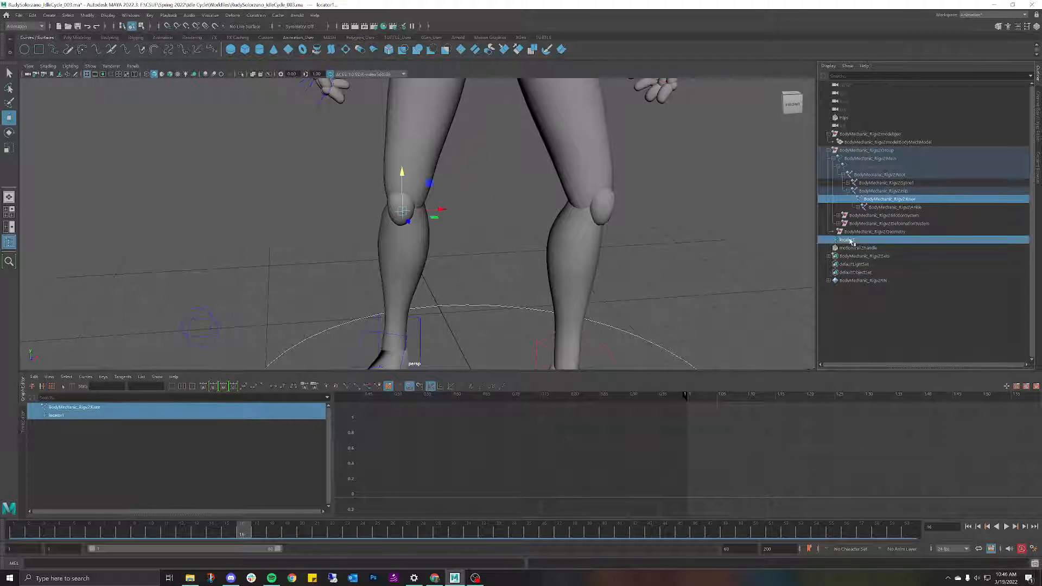
key(p)
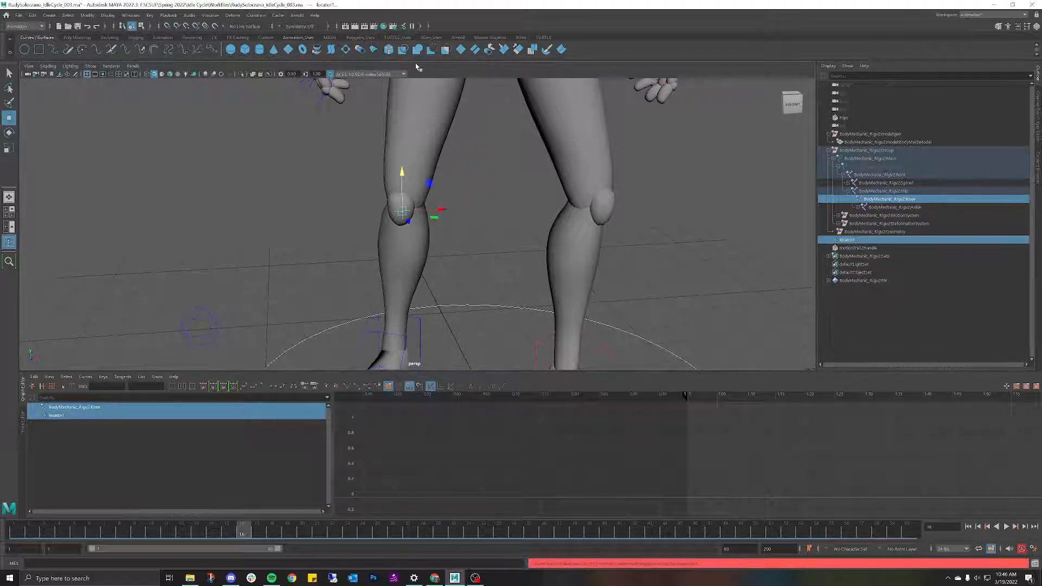
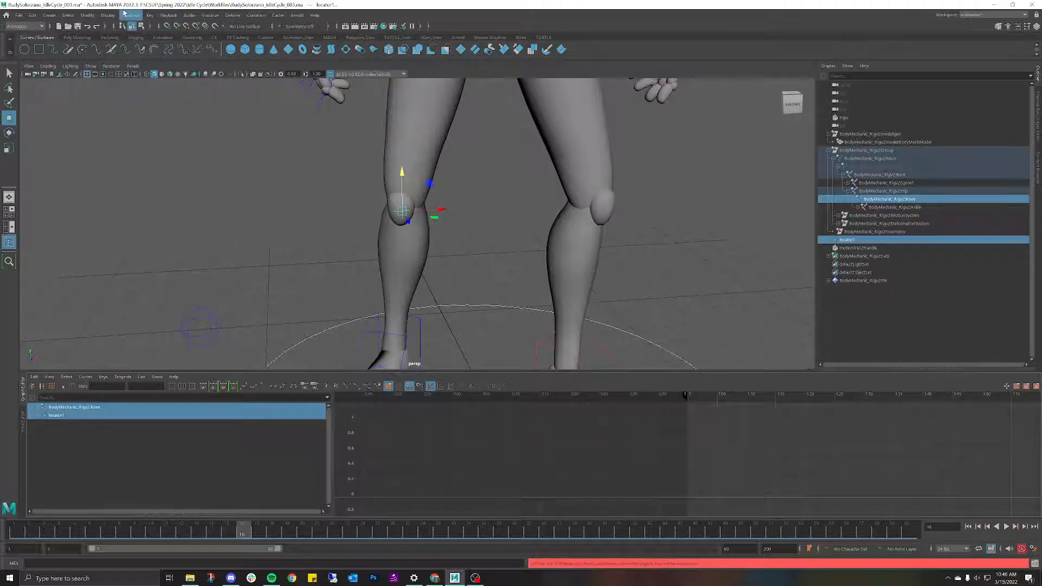
Look for the constraint commands and change the menu set to Rigging.
click(233, 16)
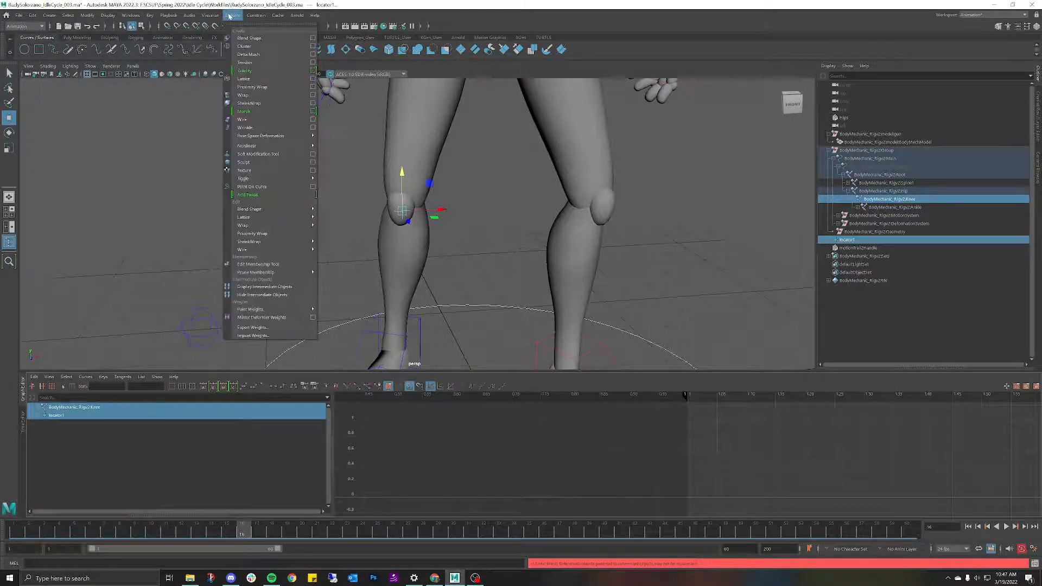
click(233, 15)
click(190, 15)
click(24, 26)
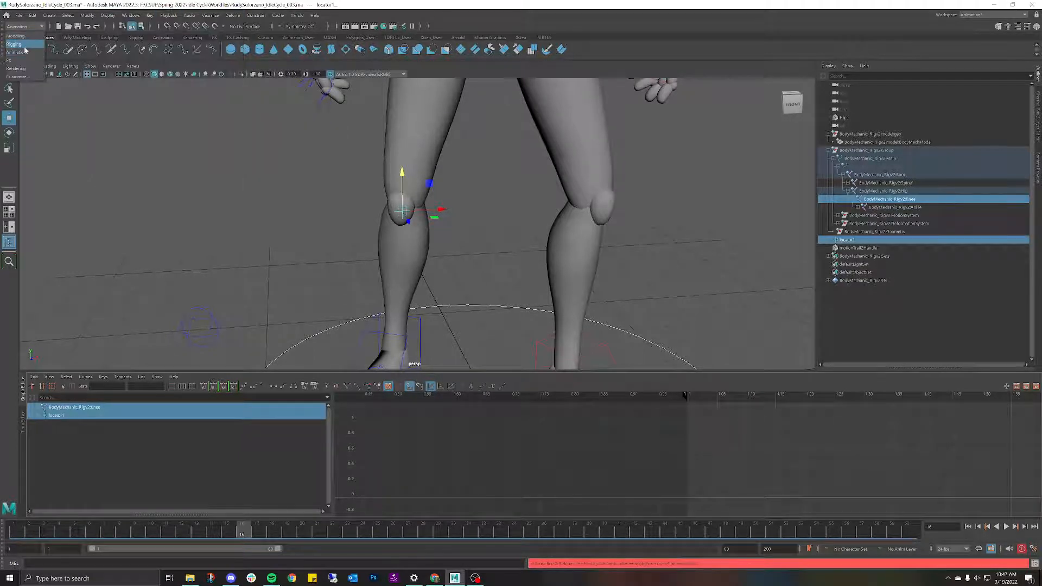
click(25, 47)
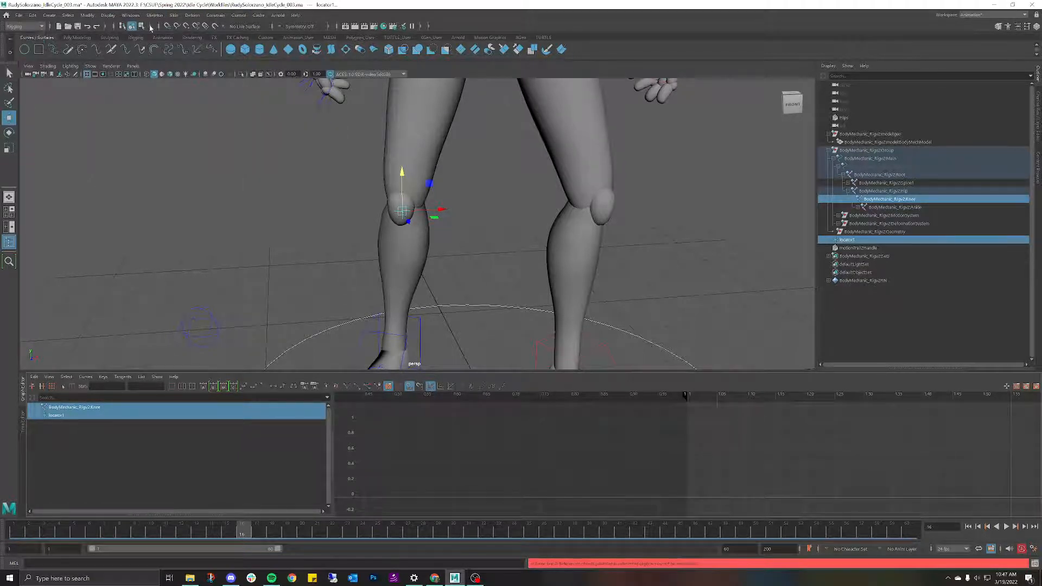
Try a Parent constraint from the Knee joint to the kneecap locator, scrub the timeline to test it, and undo the attempt.
click(218, 18)
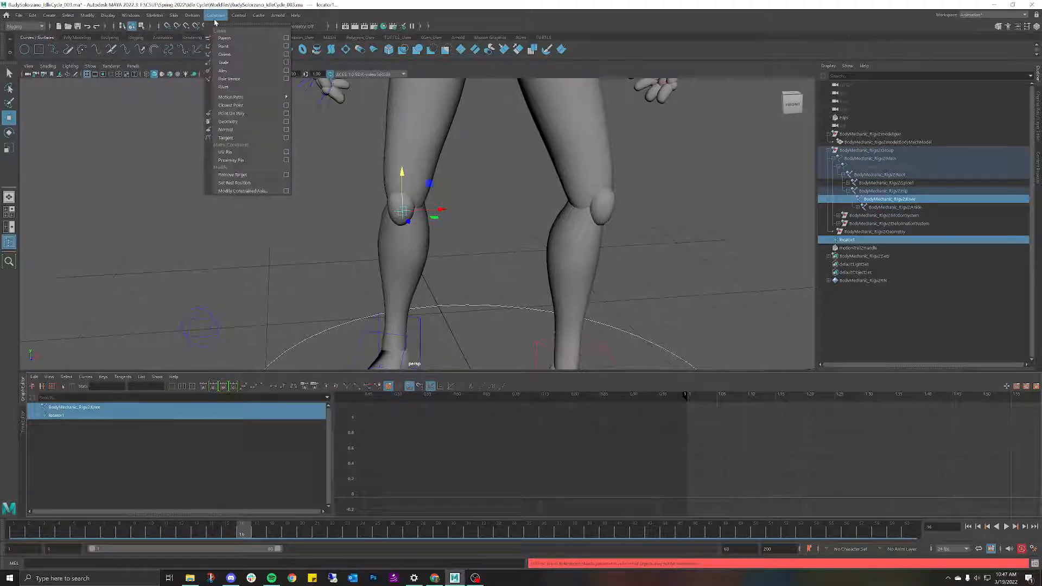
click(239, 37)
click(455, 262)
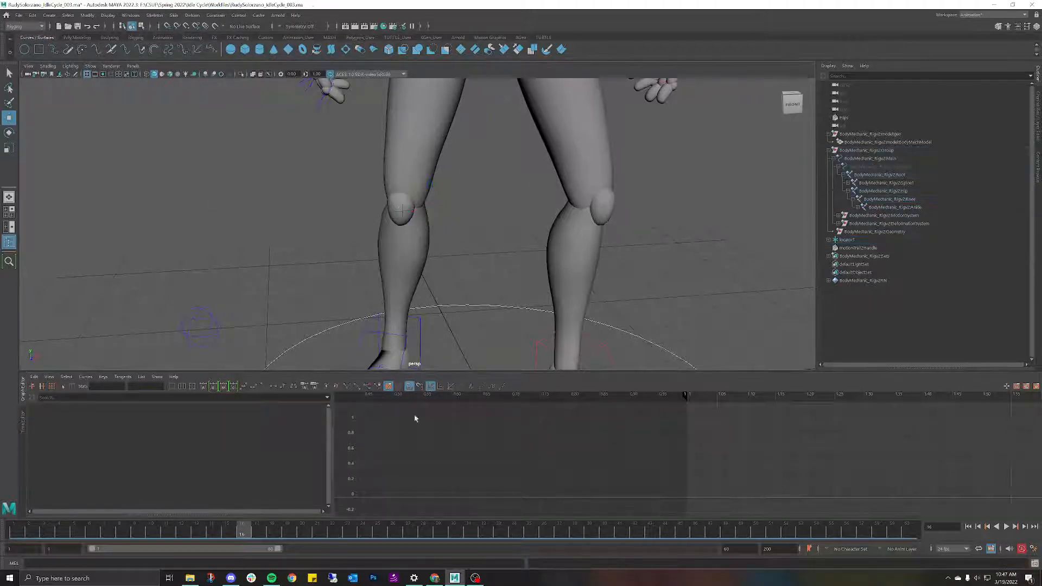
drag(249, 533, 305, 490)
key(ctrl+z)
key(ctrl+z)
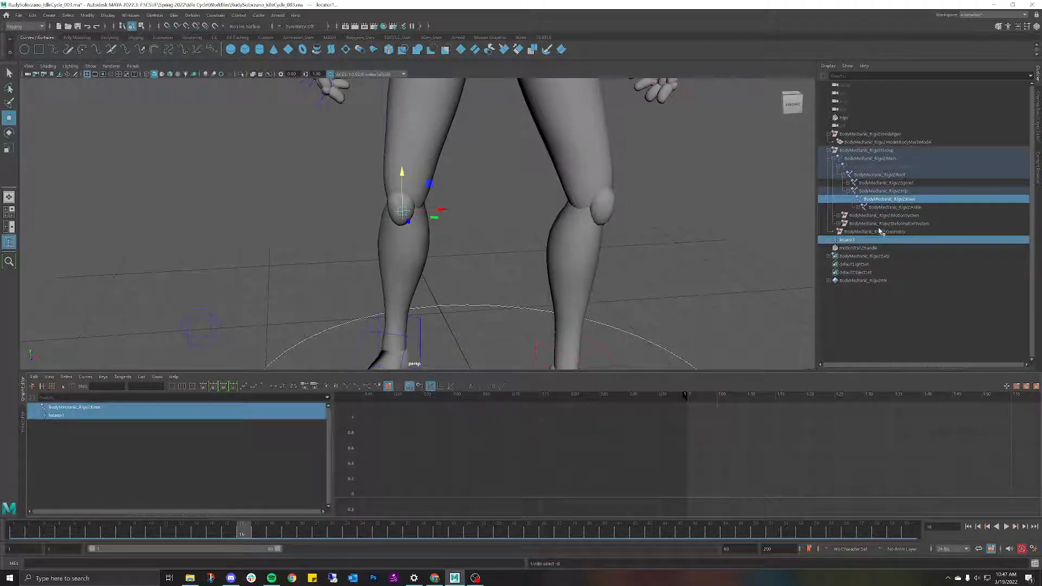
Select the Knee joint and add the kneecap locator to the selection for constraining.
click(888, 200)
ctrl+click(857, 240)
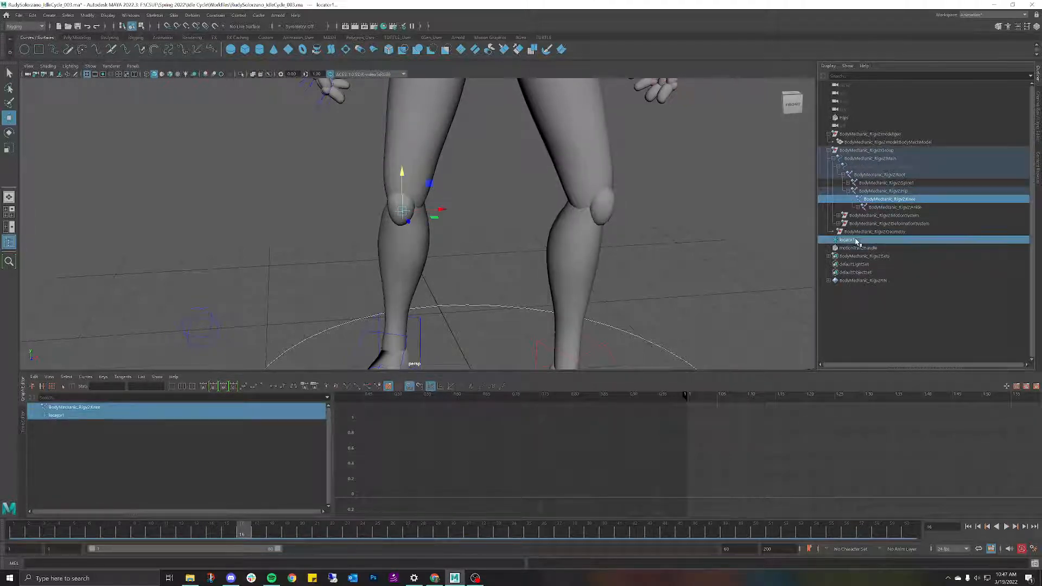
Try to parent-constrain locator1 to the knee joint, check it across the timeline, and undo the constraint.
click(216, 15)
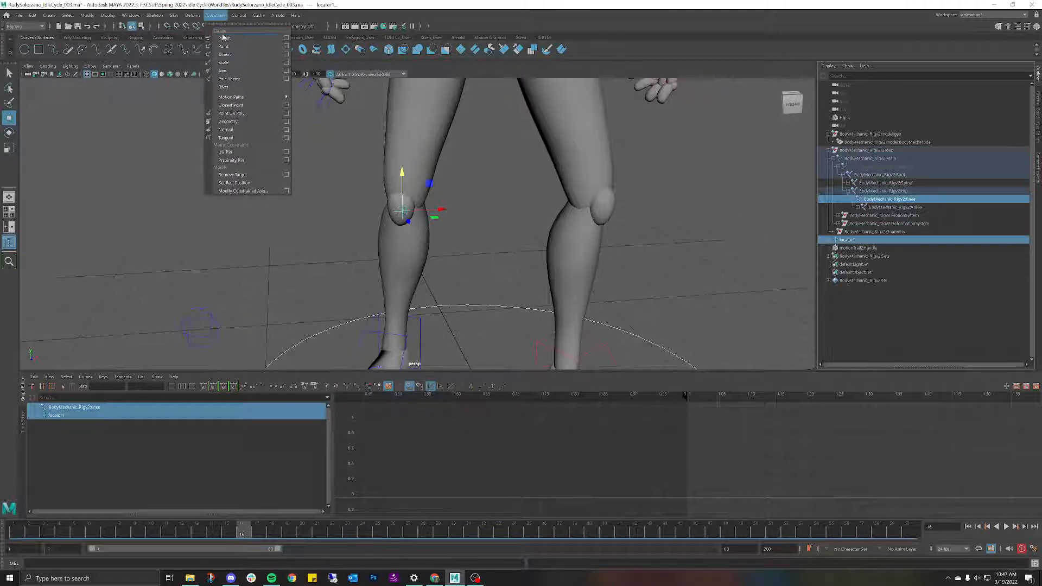
click(224, 37)
drag(263, 538, 378, 537)
key(ctrl+z)
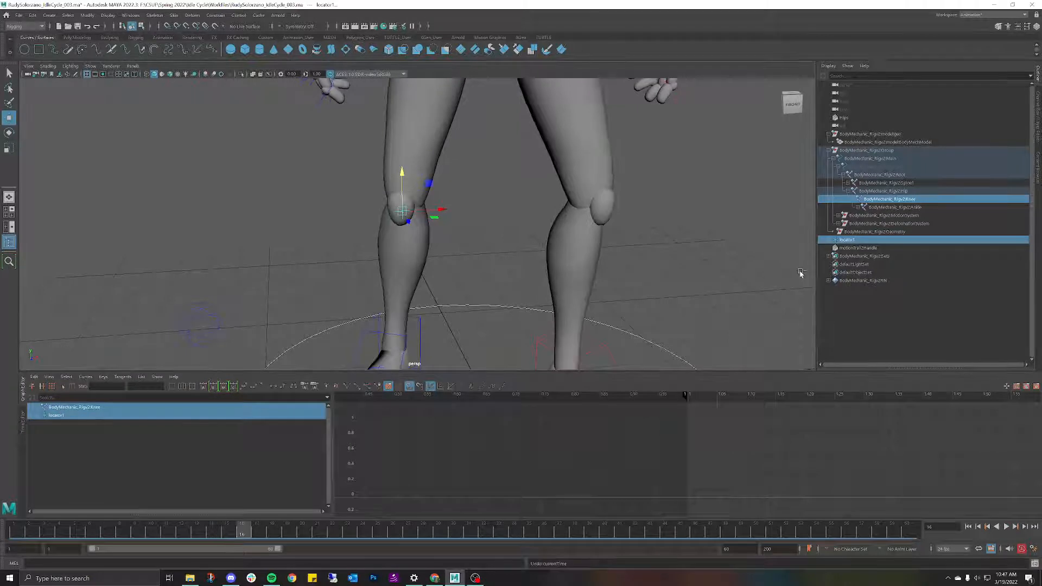
key(ctrl+z)
key(ctrl+z)
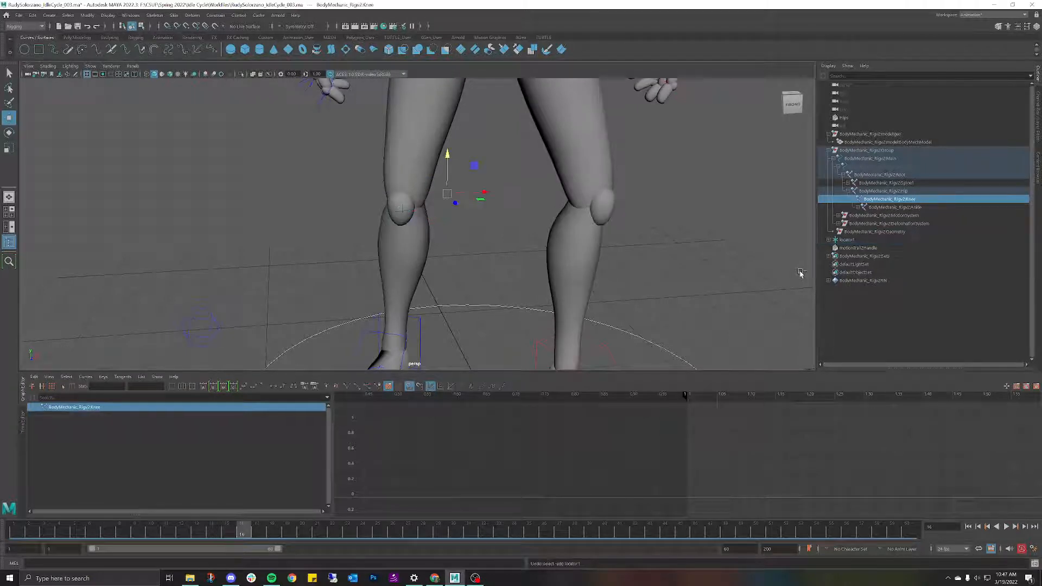
Try to parent-constrain the knee joint to locator1, play the animation, and undo the constraint.
click(868, 242)
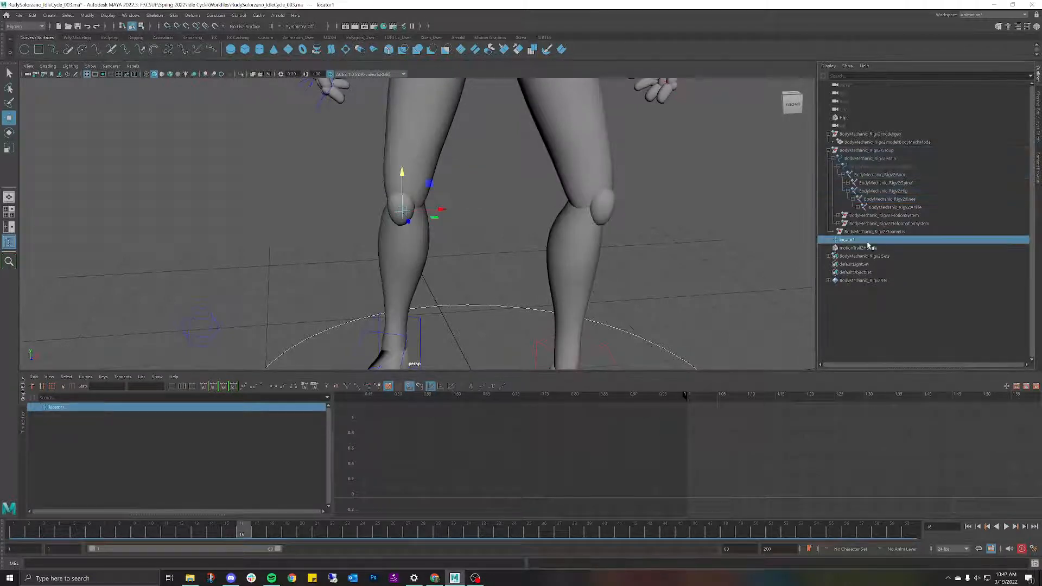
ctrl+click(888, 200)
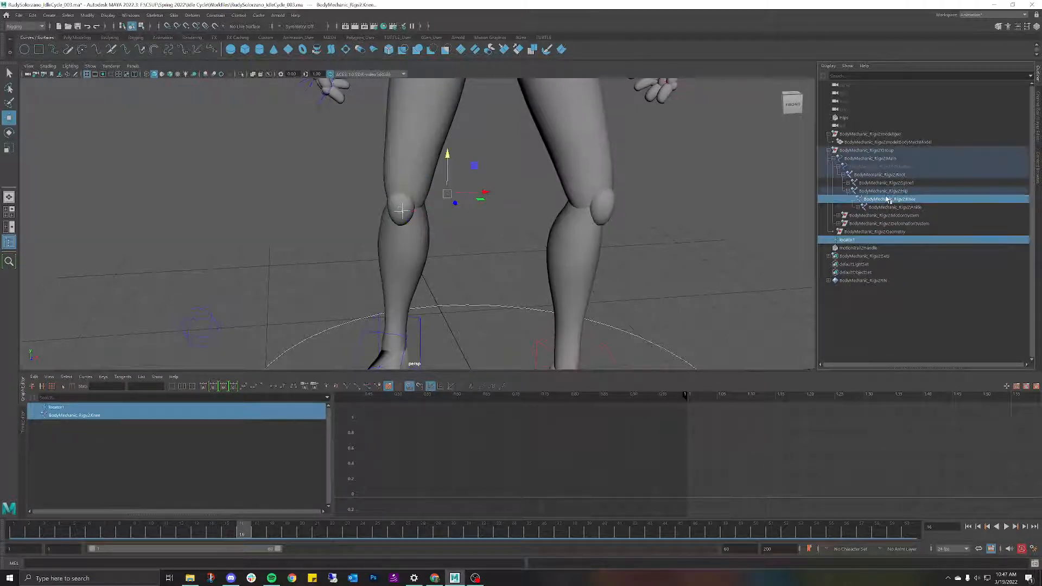
click(217, 17)
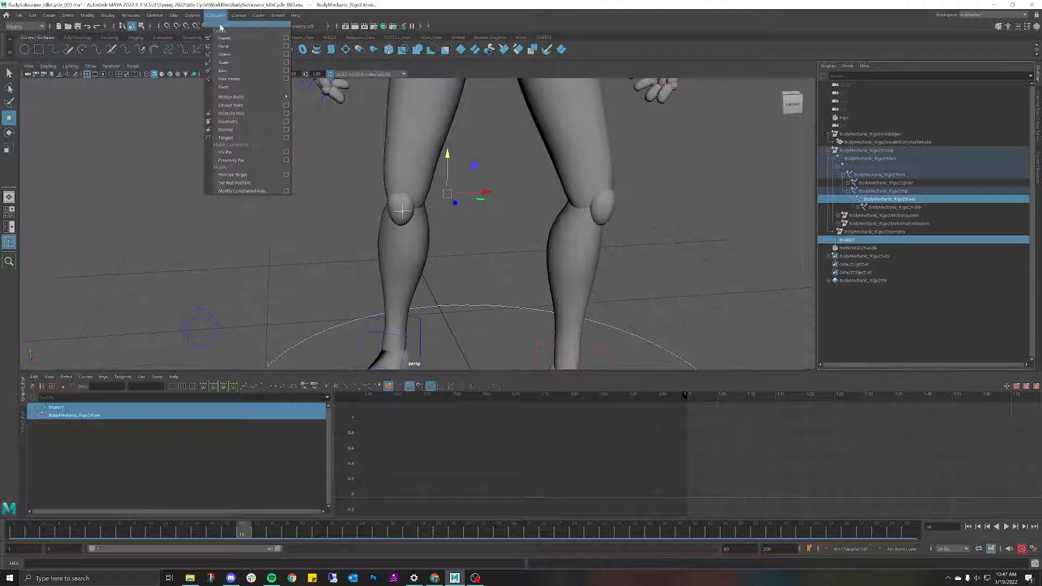
click(245, 42)
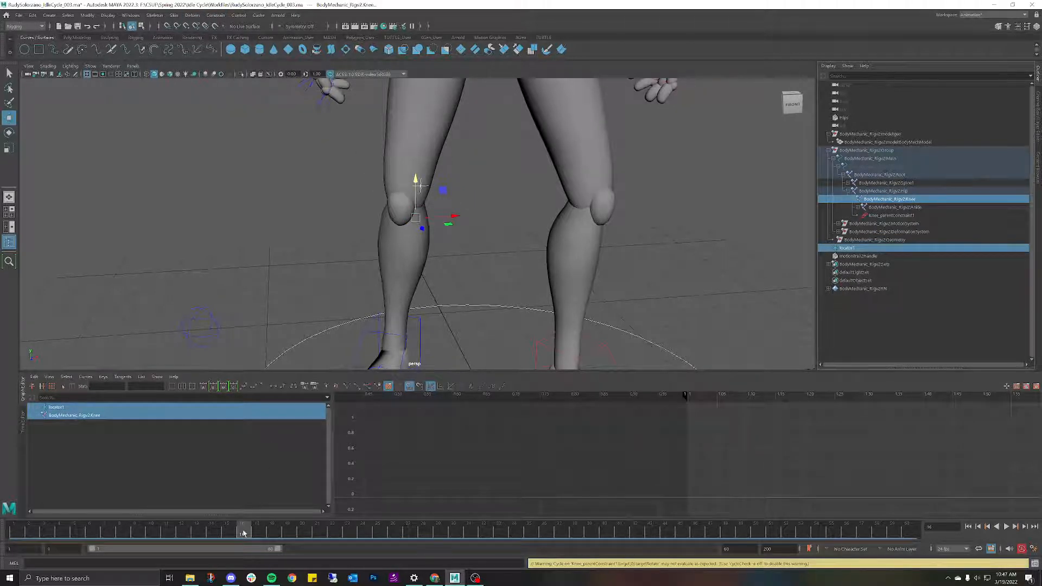
key(alt+v)
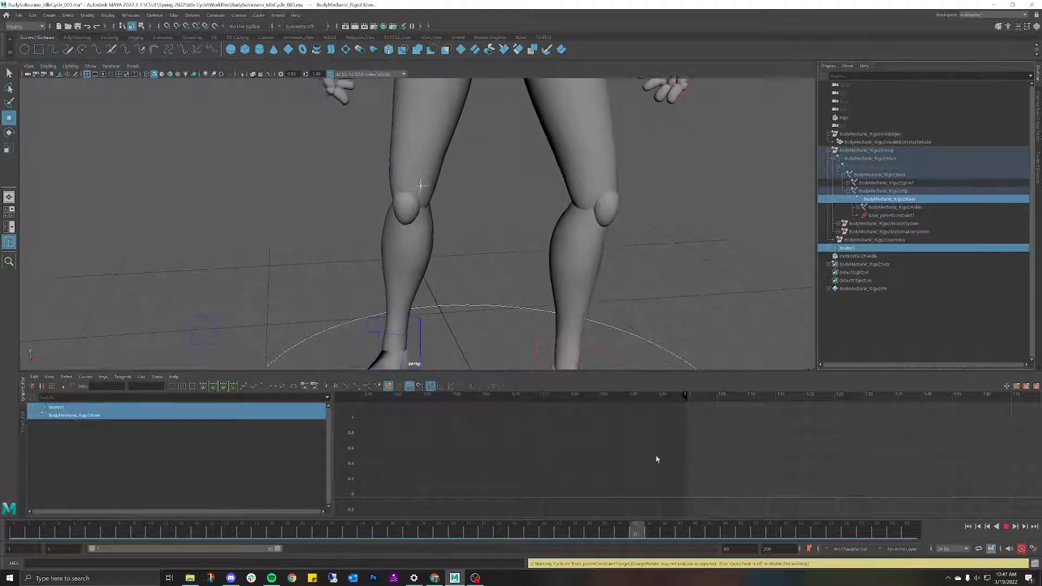
key(Escape)
key(ctrl+z)
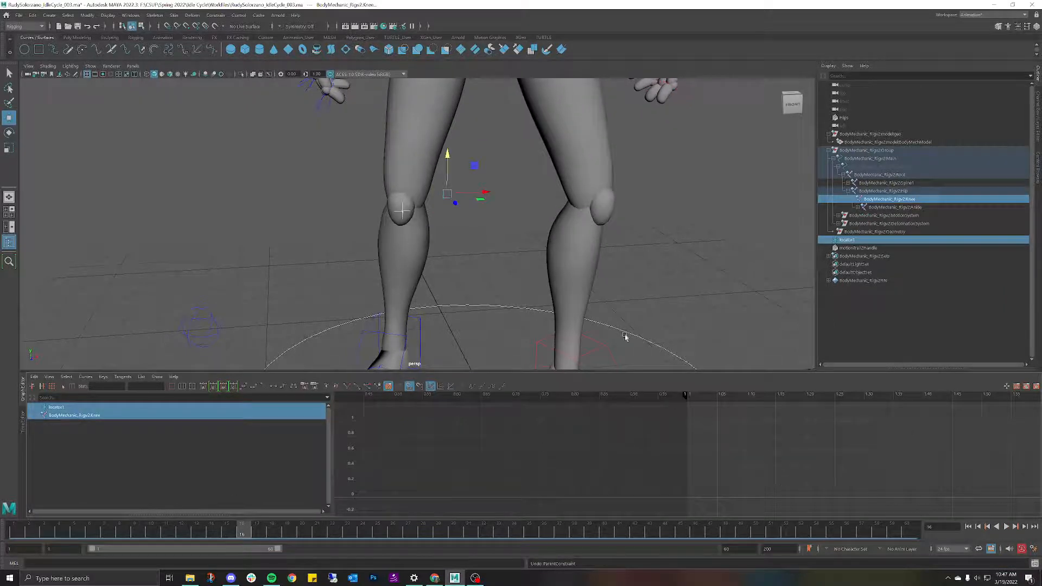
Examine the children of the ankle joint and the FKSystem group inside the rig's MotionSystem hierarchy.
click(863, 215)
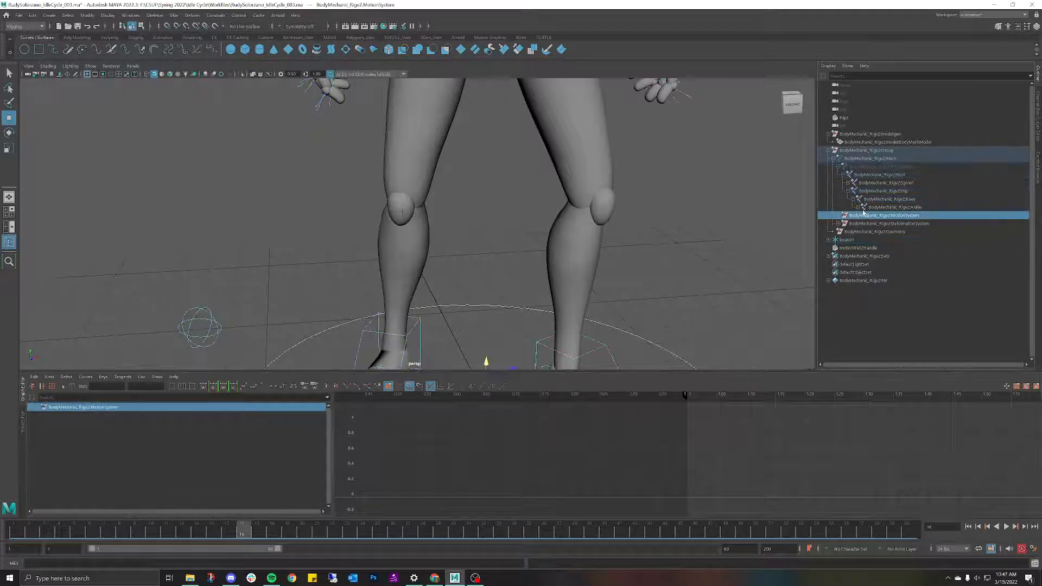
click(858, 208)
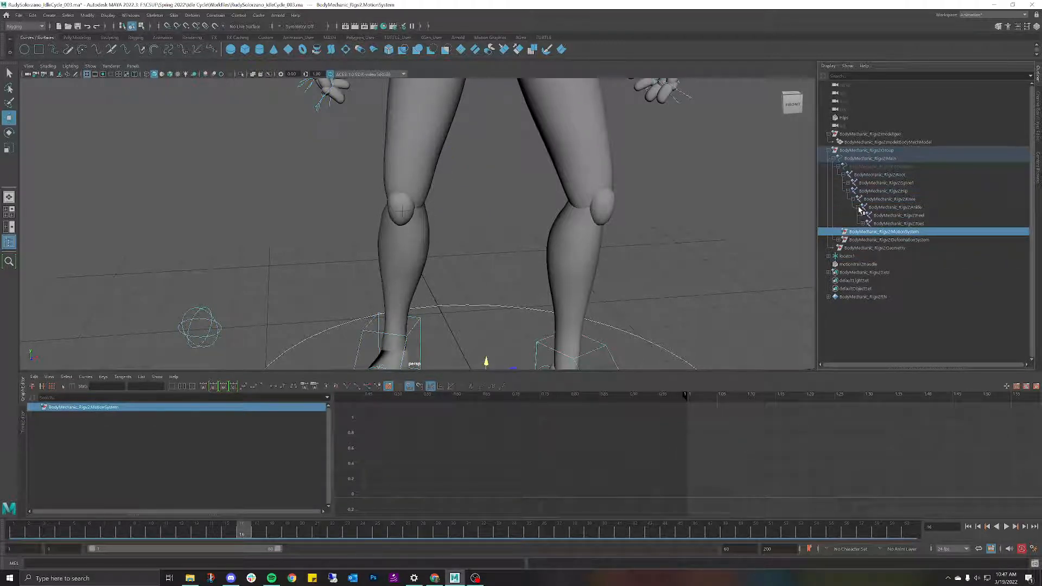
click(858, 208)
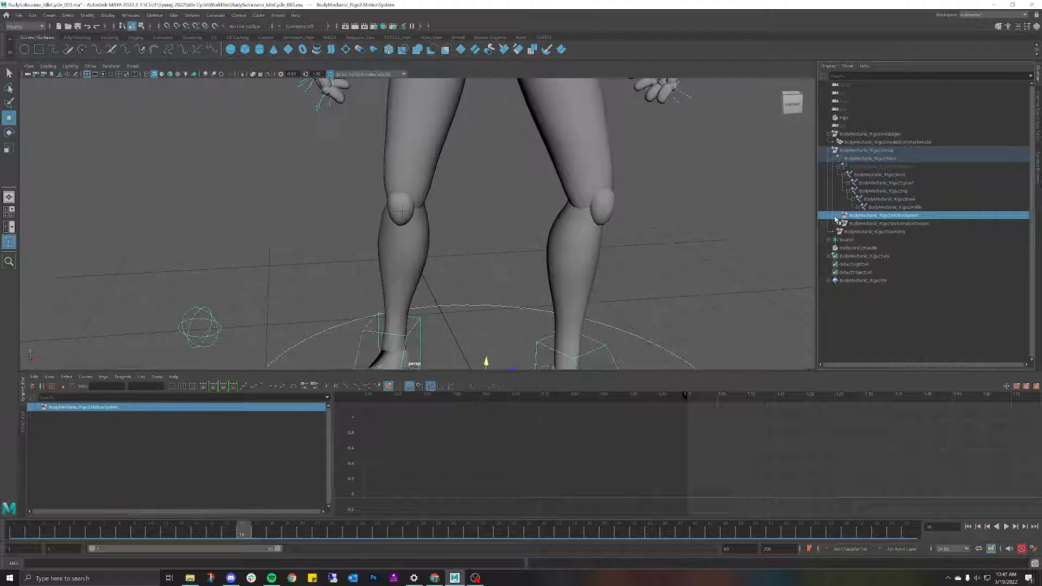
click(838, 216)
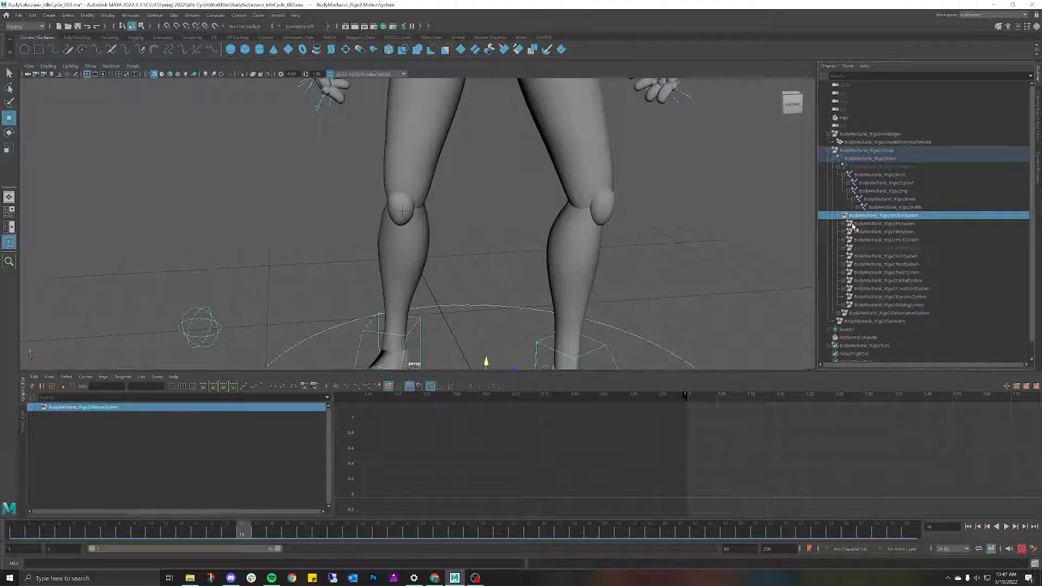
click(904, 225)
key(f)
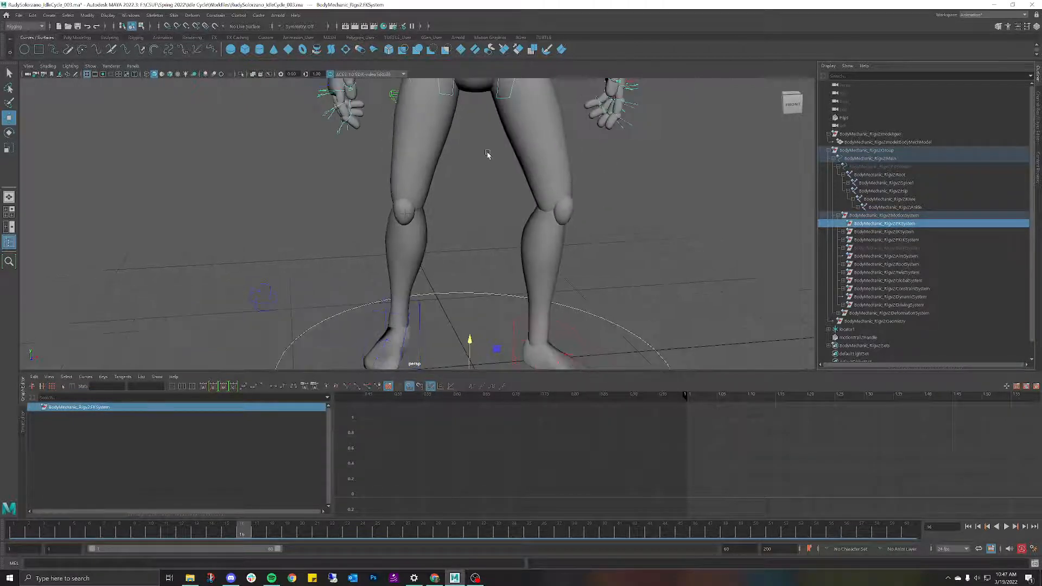
Inspect the right leg's pole control and the subgroups of the rig's IKSystem, and collapse the Main hierarchy.
click(315, 271)
key(f)
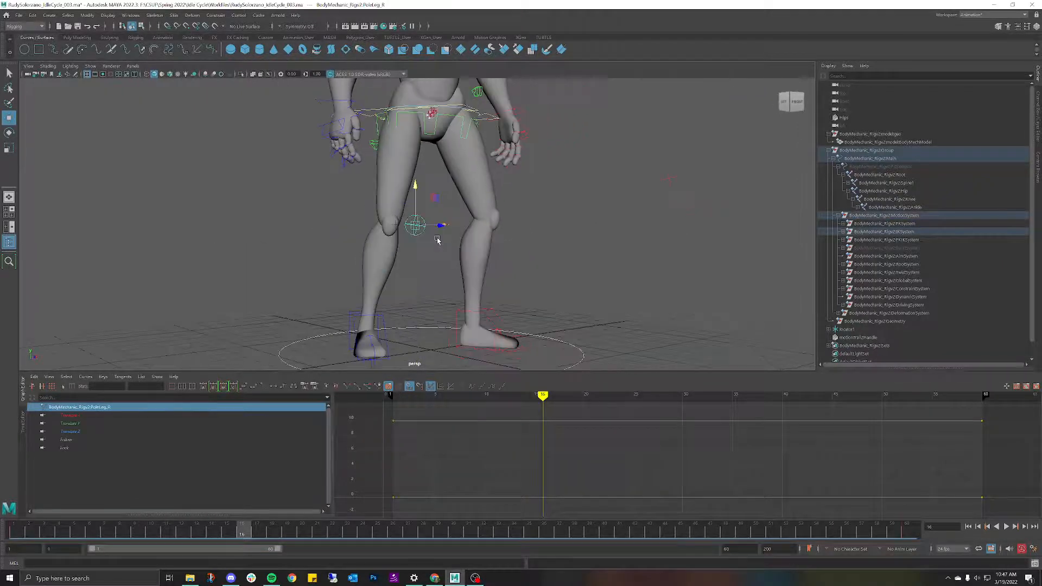
alt+drag(513, 233, 521, 233)
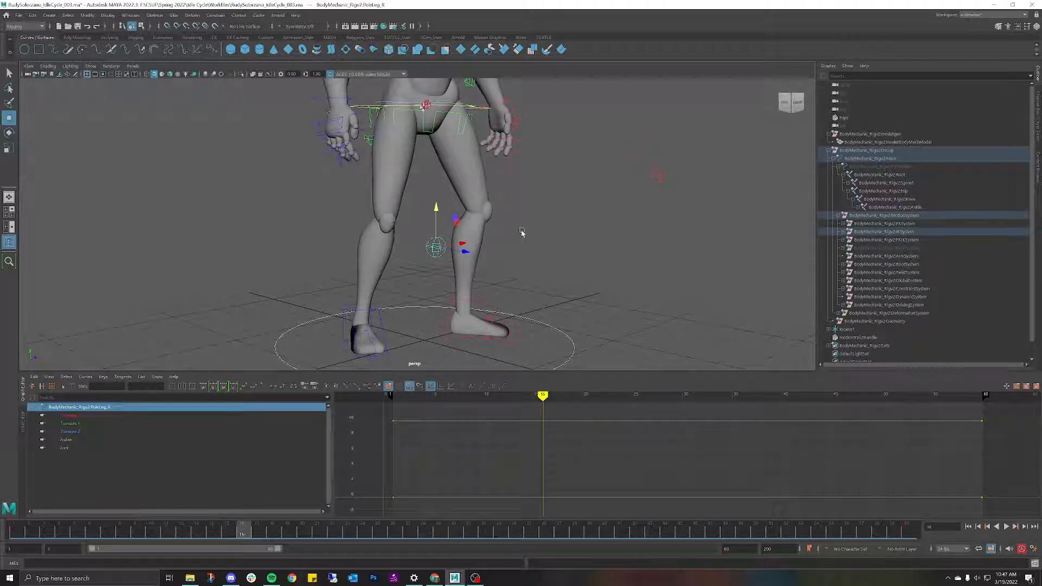
alt+drag(558, 232, 485, 212)
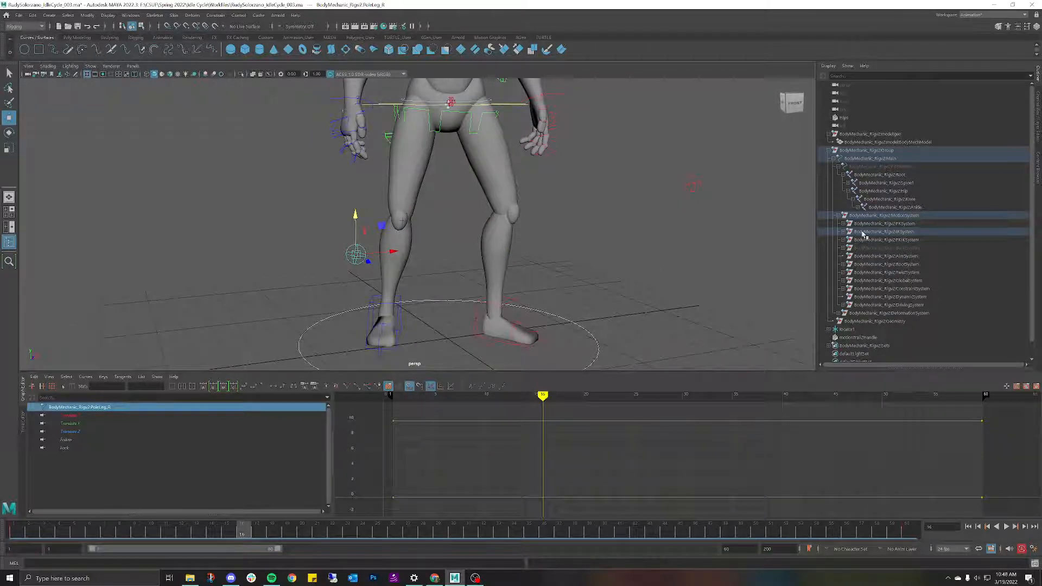
click(844, 231)
click(872, 248)
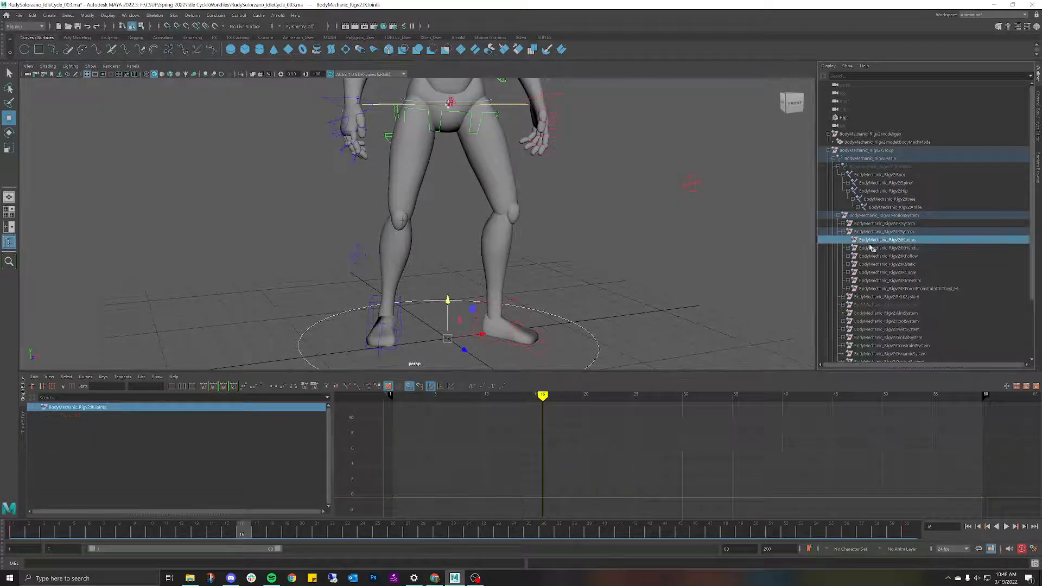
click(880, 273)
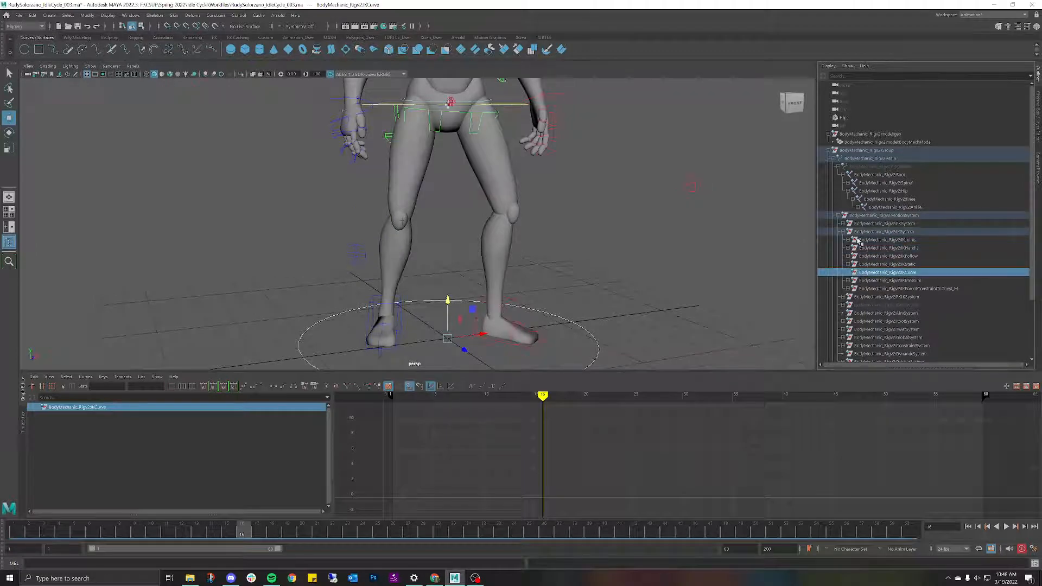
click(834, 159)
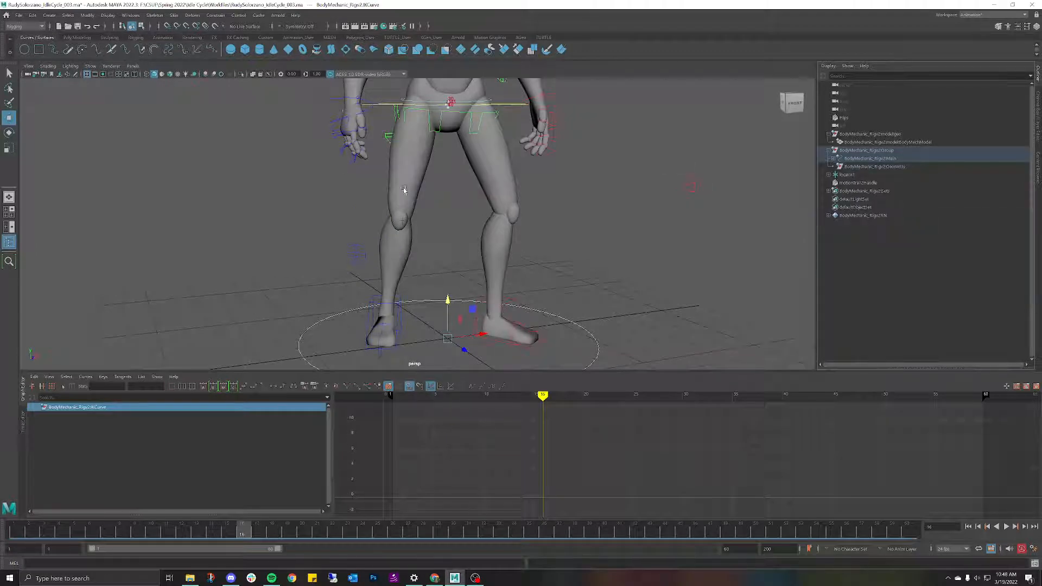
Delete locator1 from the character's right knee.
alt+drag(407, 209, 423, 205)
scroll(438, 226, up, 6)
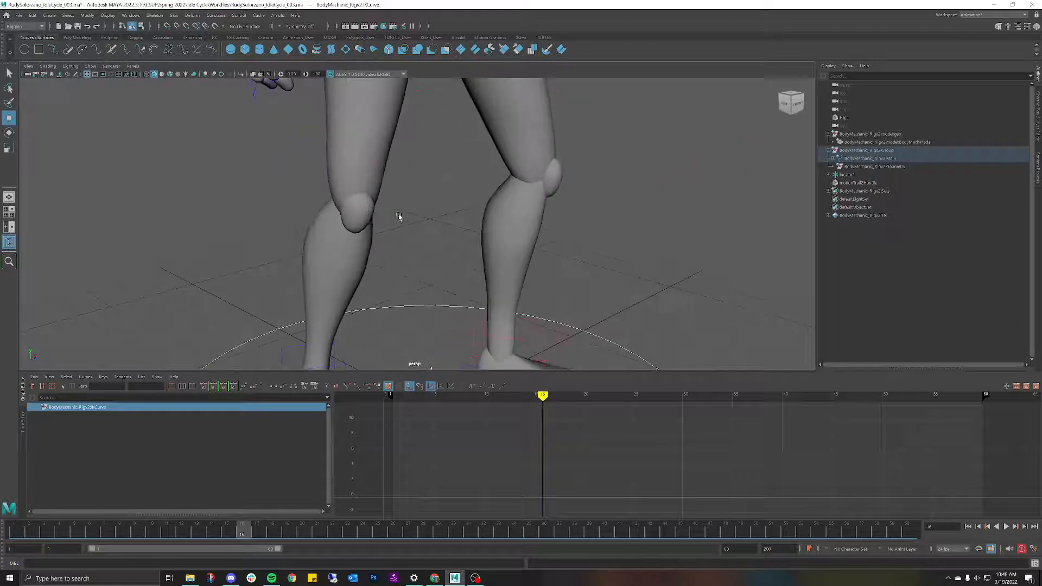
click(369, 215)
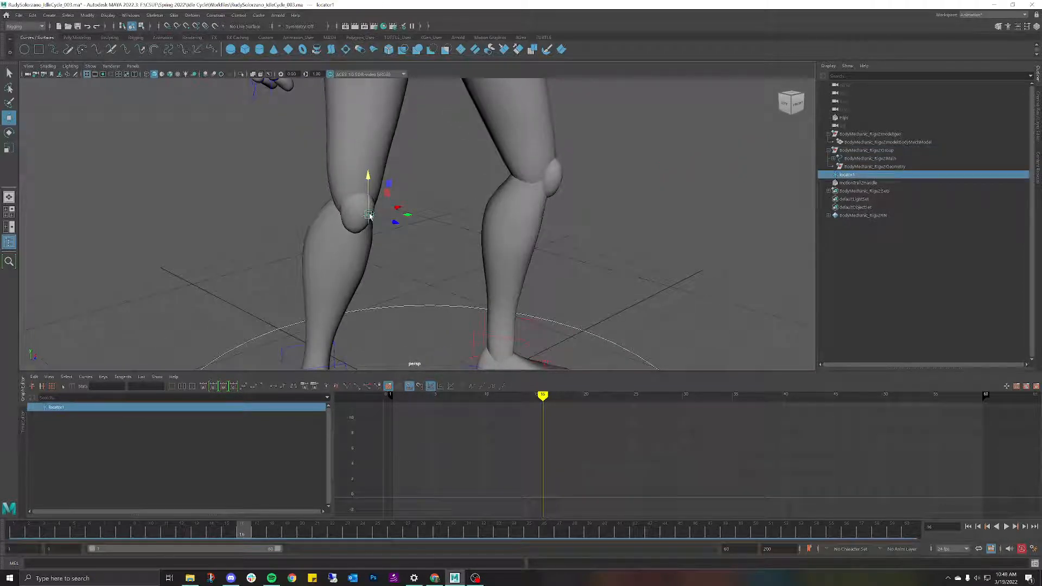
click(421, 187)
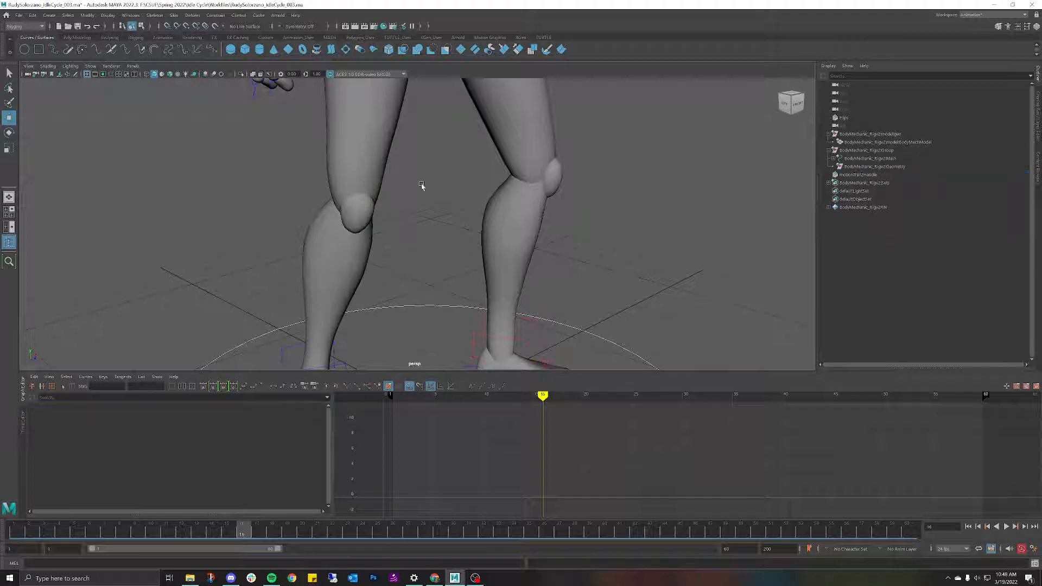
Examine the right leg's pole control relative to the knee and play the idle animation from a wider view.
scroll(430, 197, down, 6)
alt+drag(525, 243, 518, 240)
scroll(518, 240, down, 3)
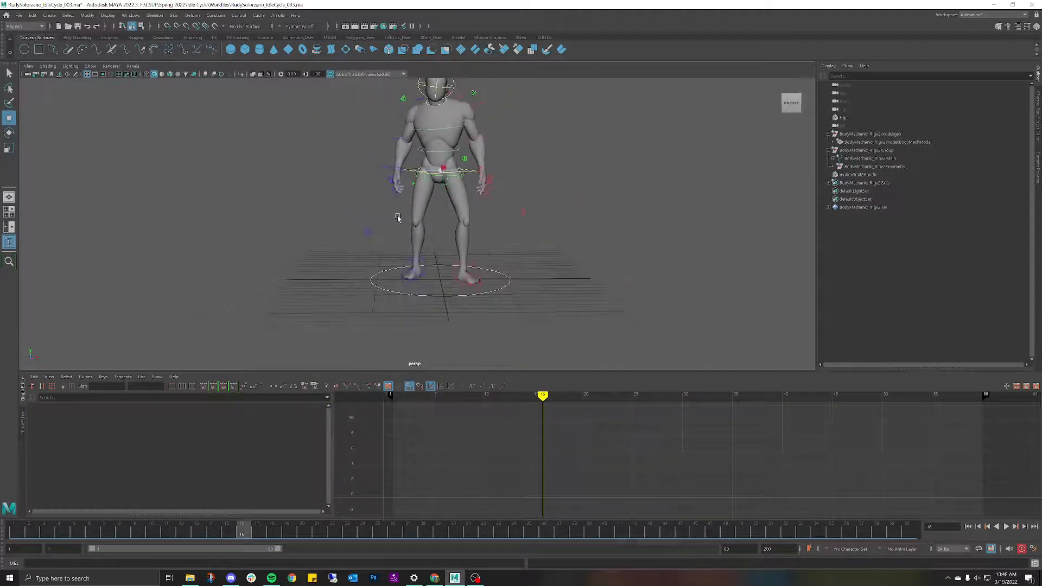
click(367, 232)
alt+middle_drag(441, 202, 461, 202)
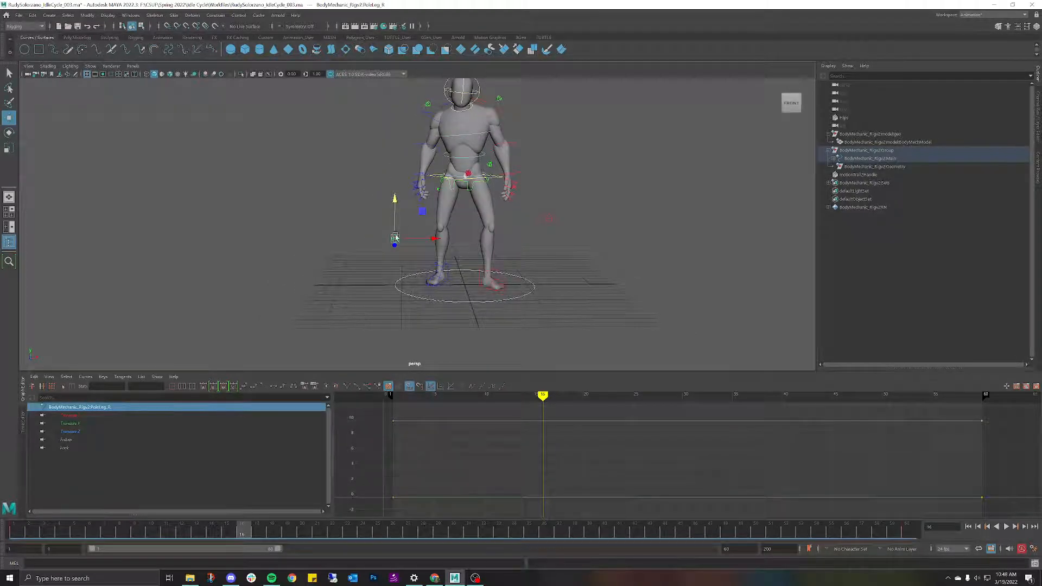
scroll(395, 237, up, 5)
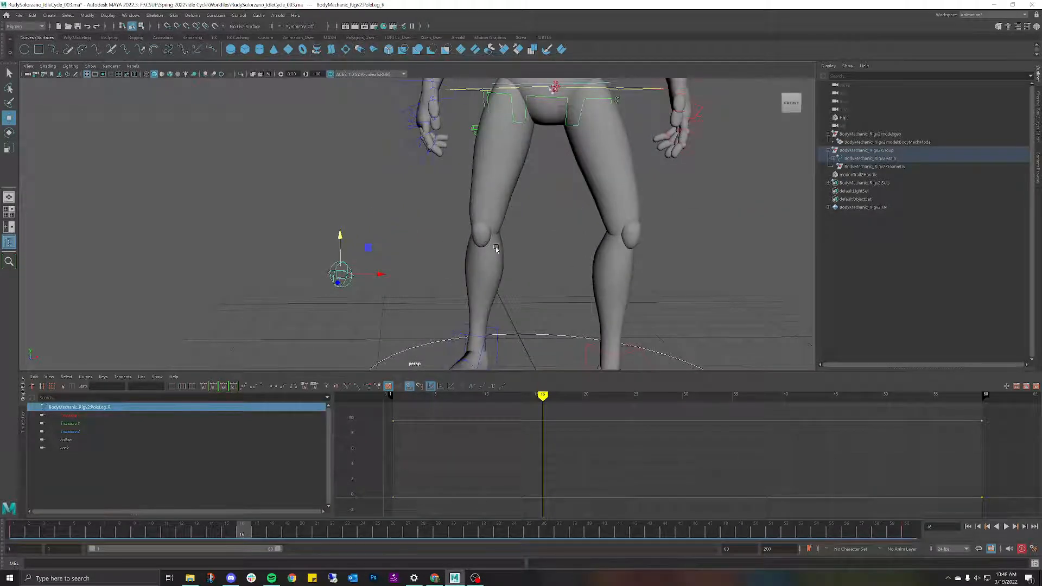
click(526, 238)
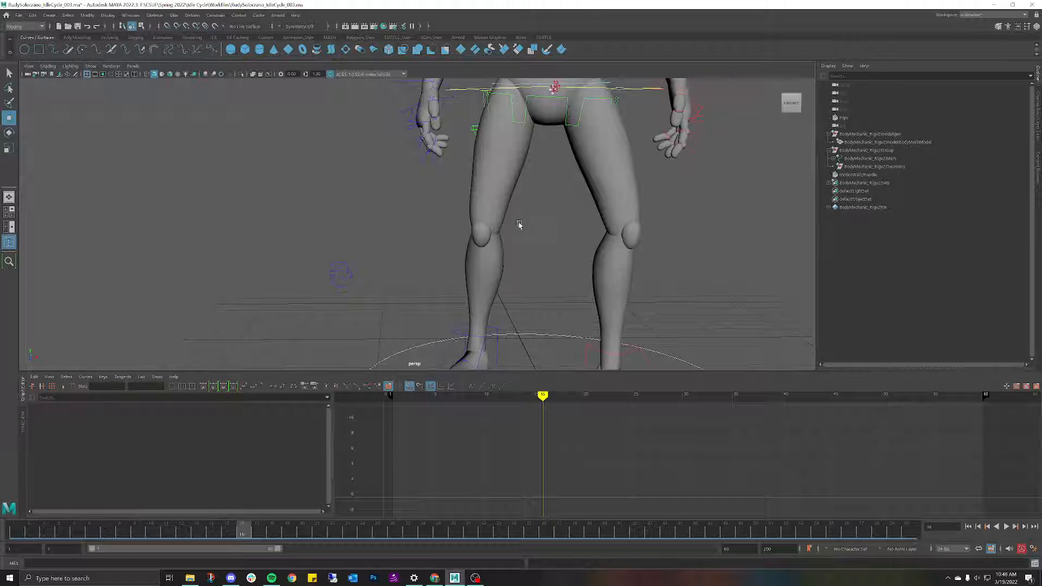
scroll(519, 224, down, 5)
mouse_move(321, 526)
mouse_down()
mouse_move(449, 527)
mouse_move(333, 527)
mouse_up()
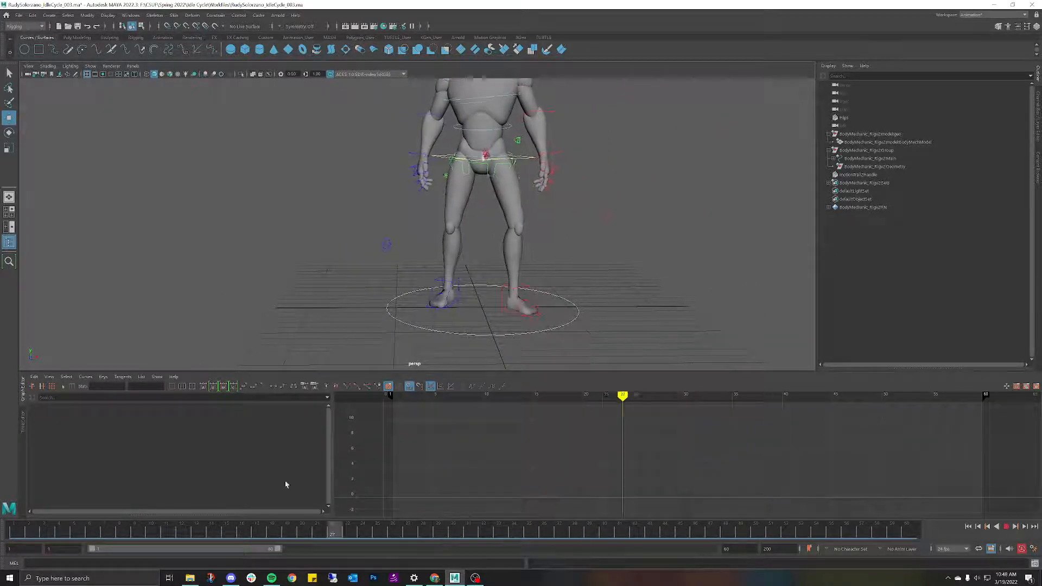
key(alt+shift+v)
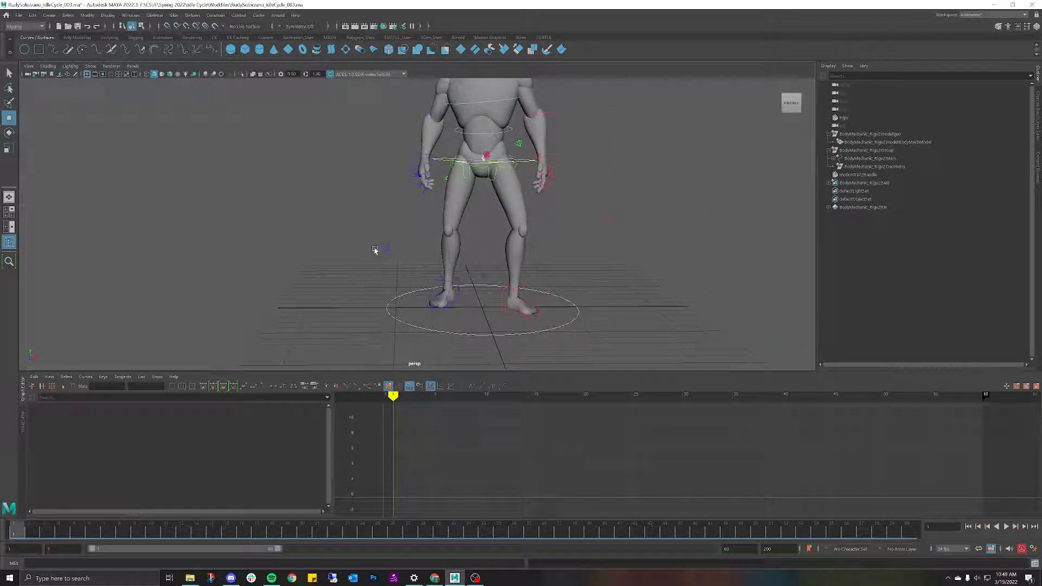
Create an editable motion trail for the right leg's pole control using the start/end time range.
click(385, 247)
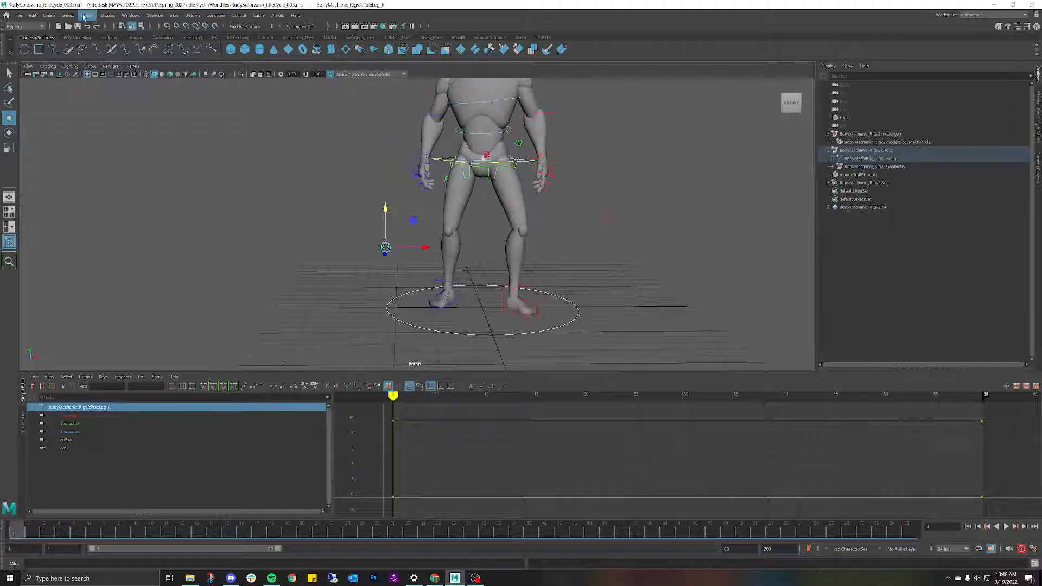
click(40, 26)
click(17, 52)
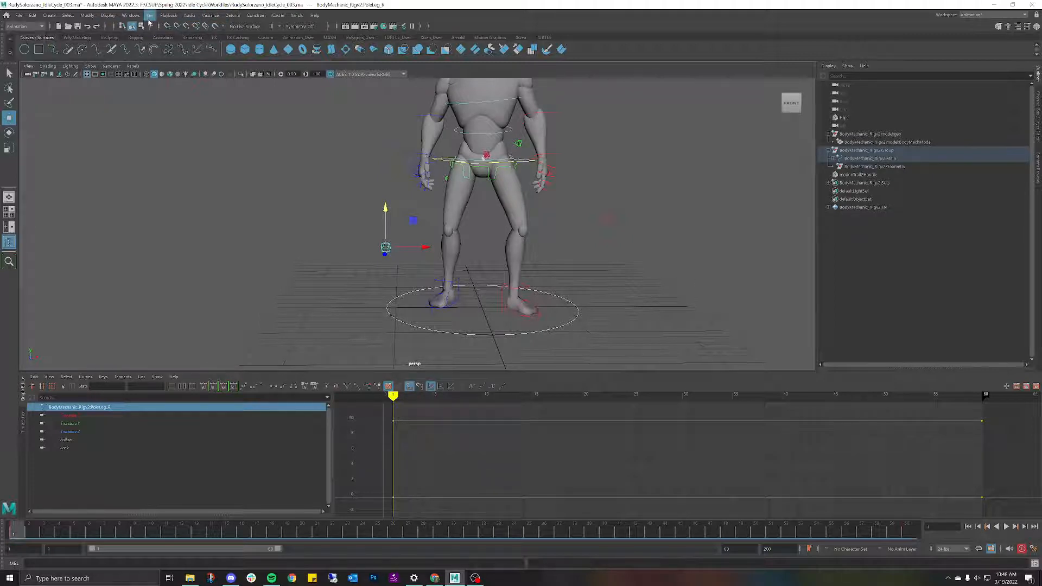
click(210, 15)
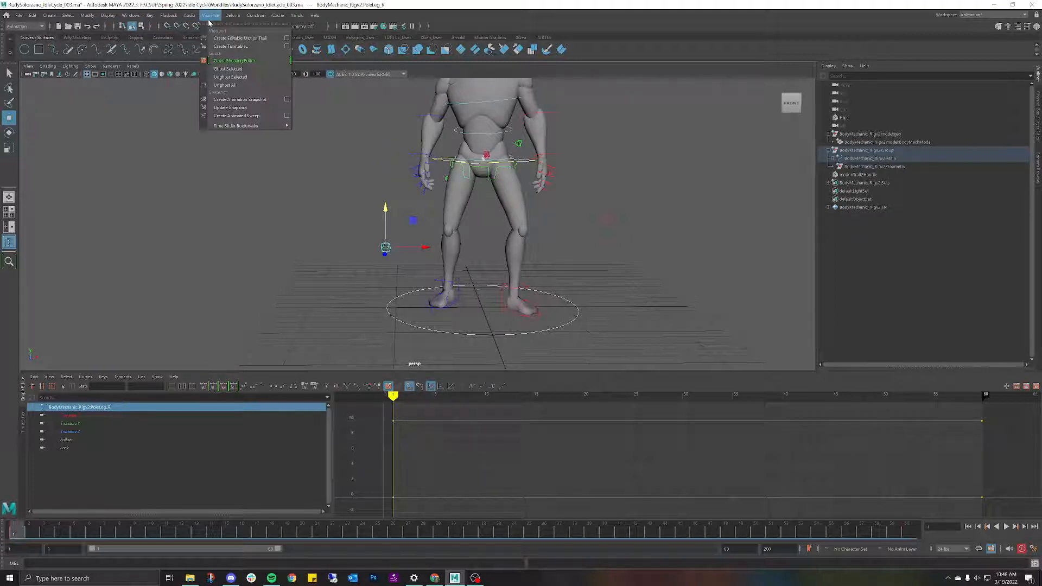
click(285, 38)
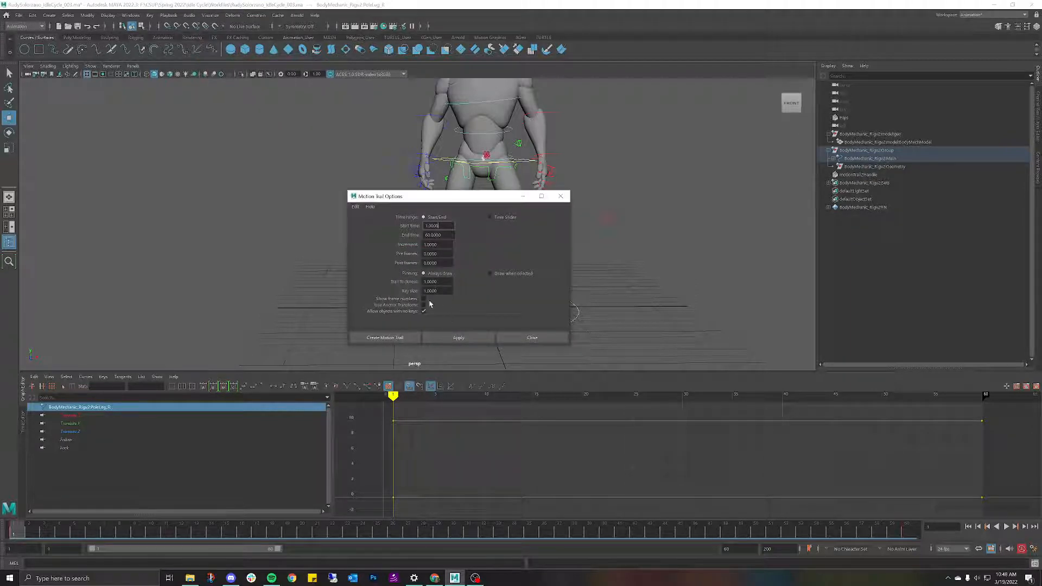
click(388, 338)
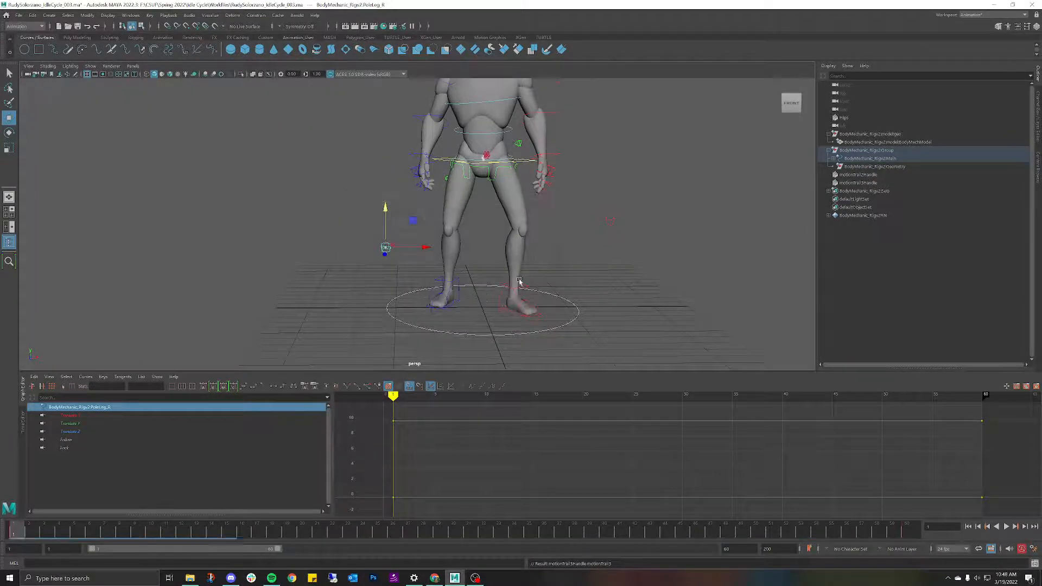
scroll(521, 280, up, 5)
key(space)
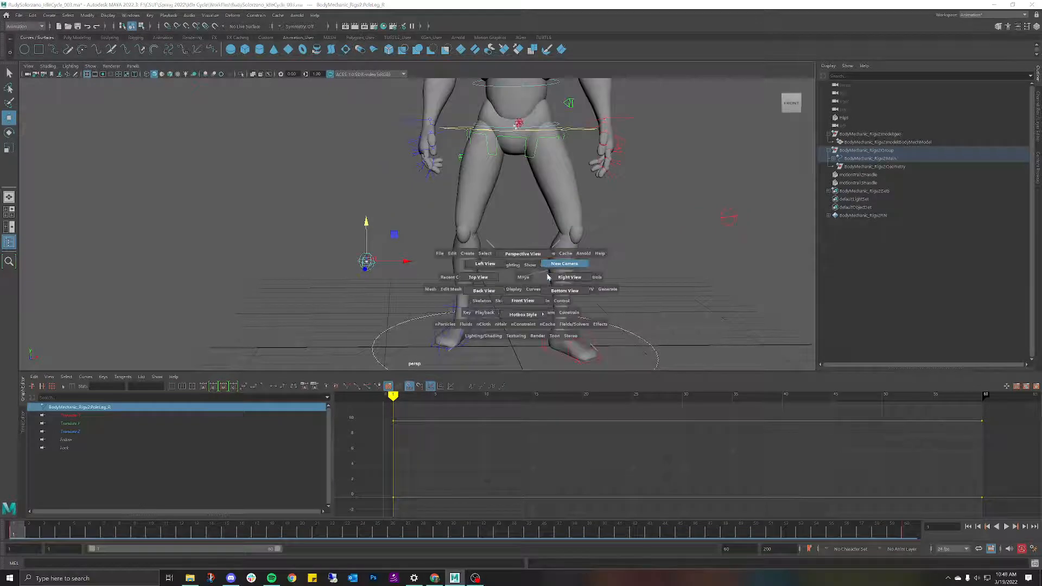
Play the idle animation in a close front view of the knees and the right leg's pole control.
drag(547, 277, 512, 292)
scroll(373, 217, up, 8)
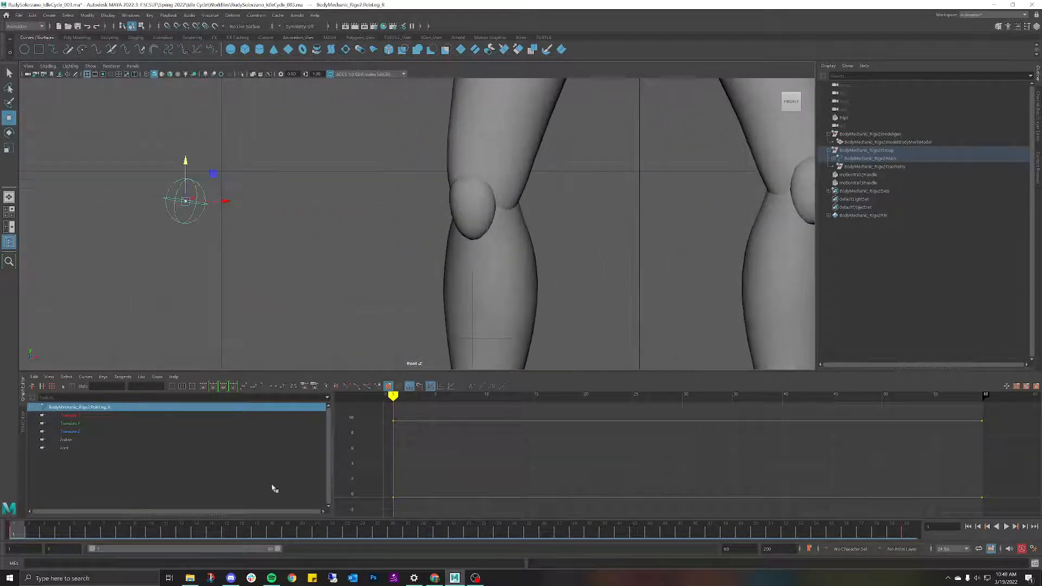
key(alt+v)
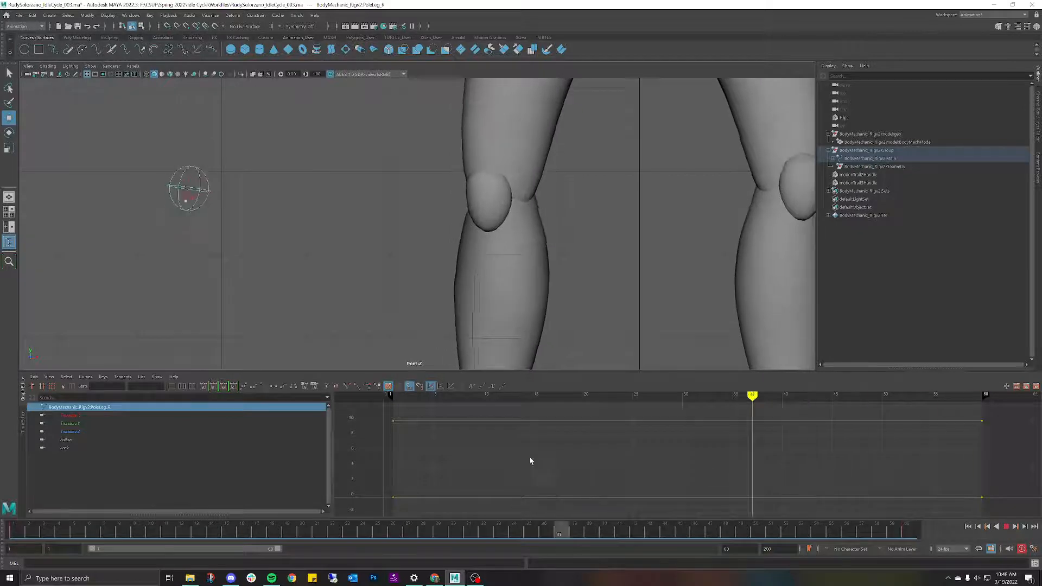
key(alt+v)
scroll(480, 226, down, 5)
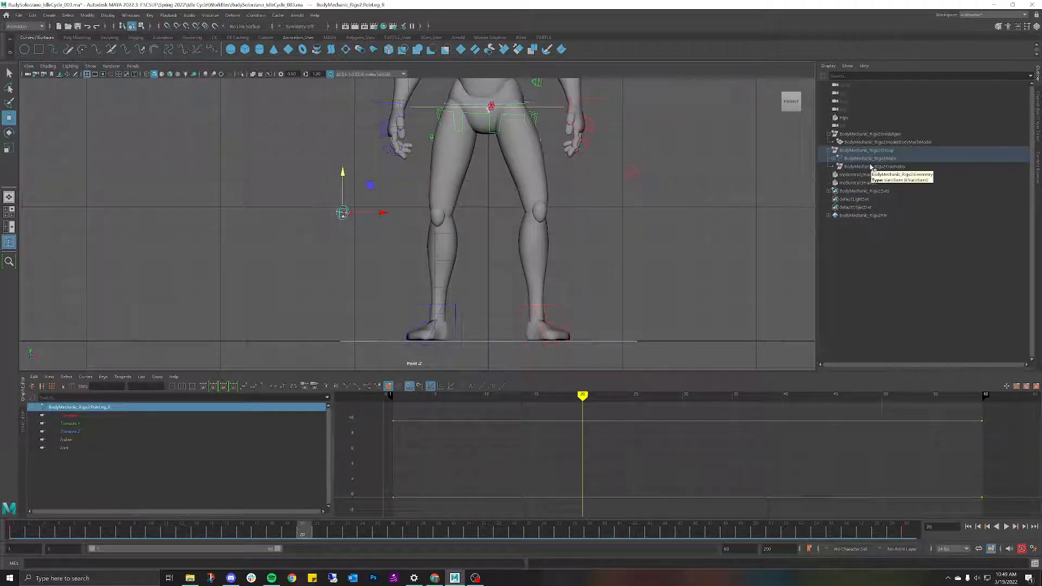
Delete both motion trail handles from the scene.
click(855, 174)
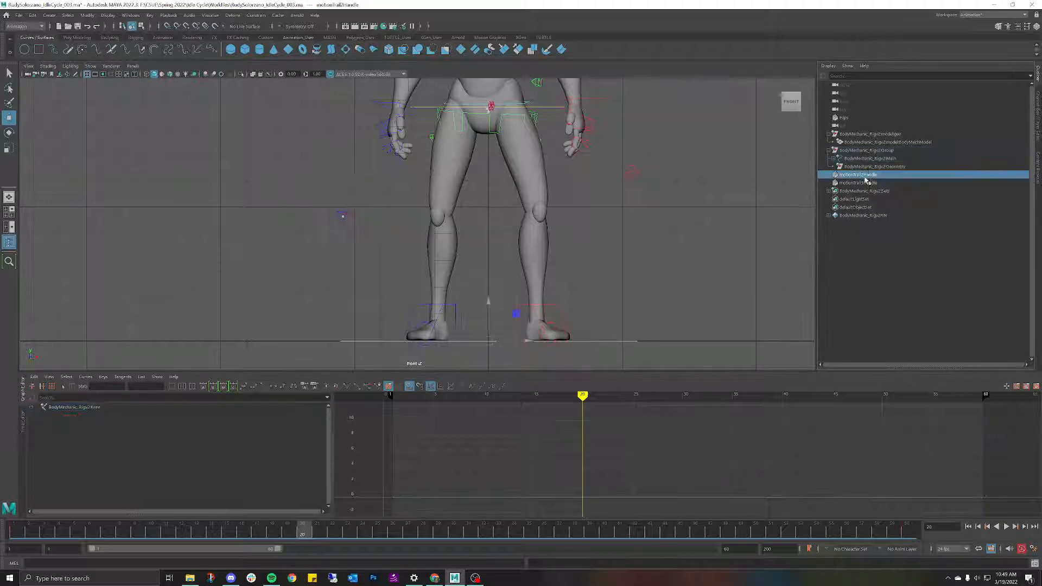
shift+click(863, 183)
key(Delete)
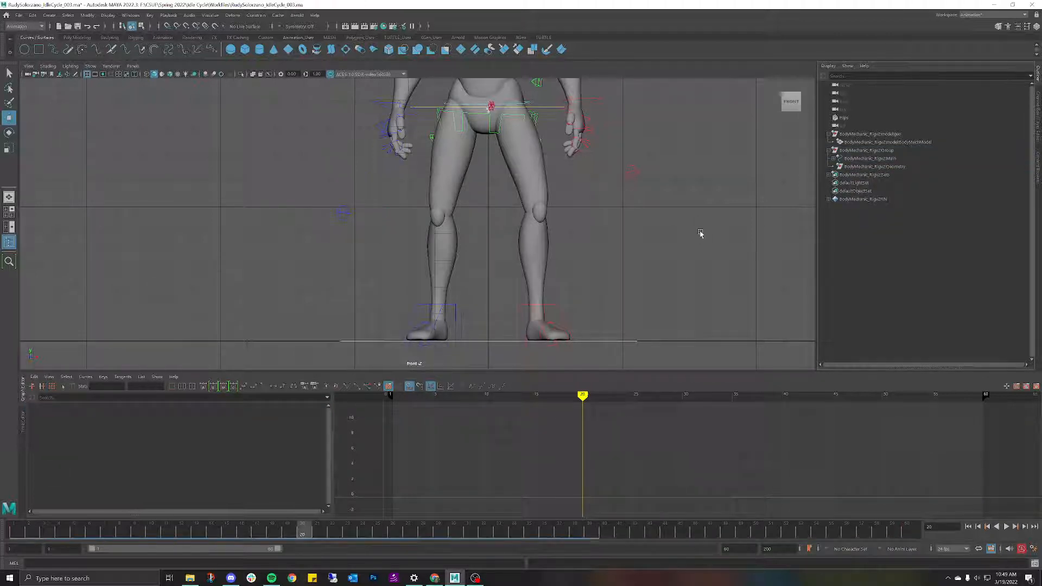
Hide the NURBS curves in the front view and play the idle animation with the whole body framed.
scroll(593, 197, down, 4)
scroll(590, 185, down, 3)
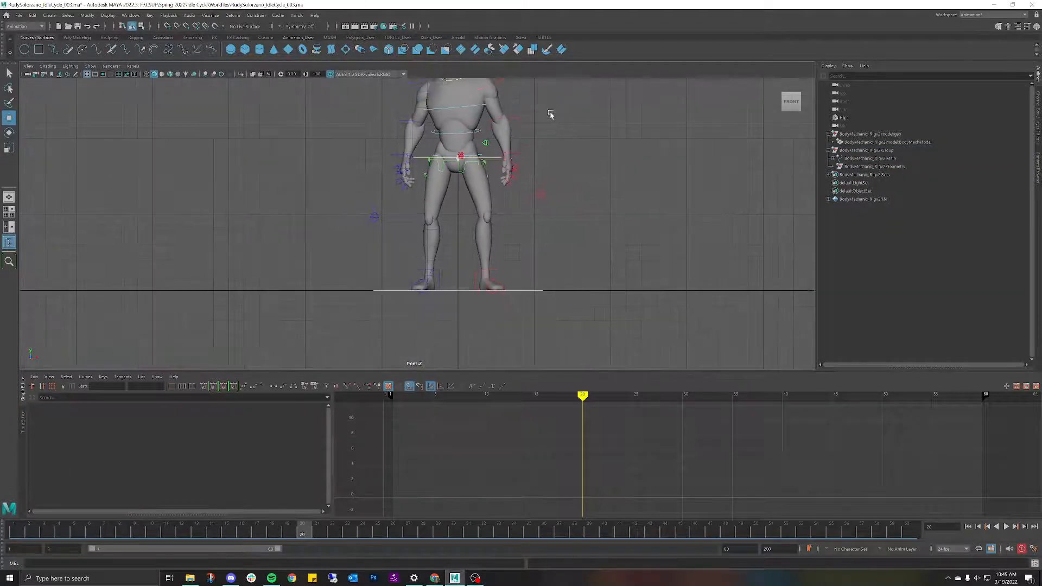
alt+middle_drag(551, 114, 544, 193)
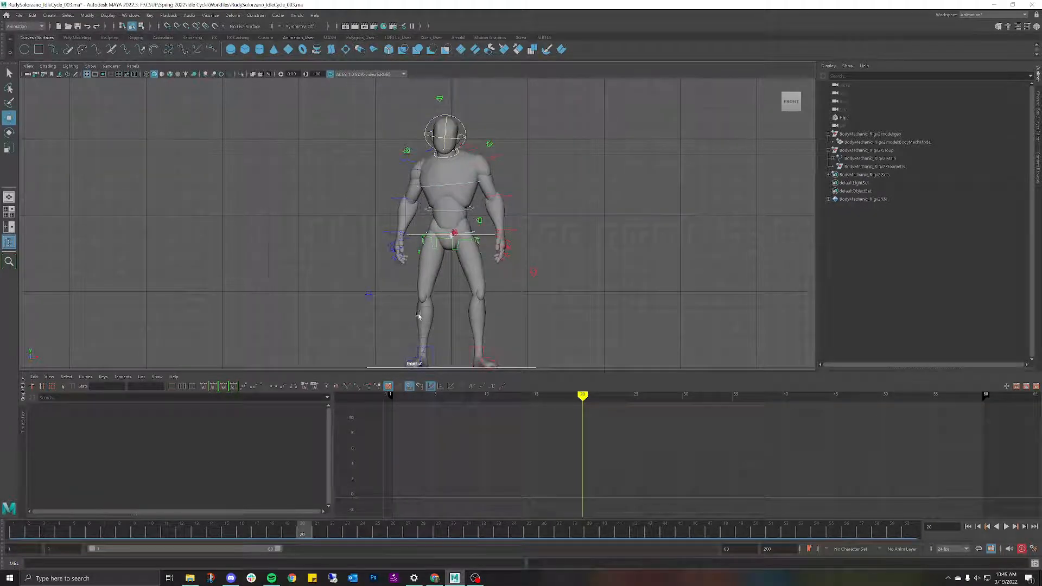
alt+middle_drag(544, 300, 568, 237)
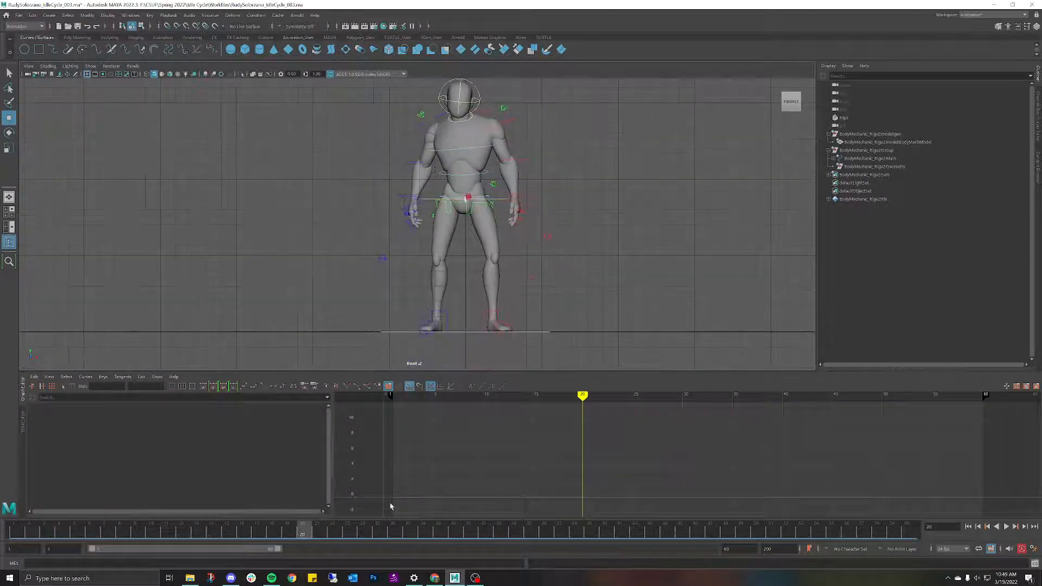
drag(379, 525, 635, 380)
click(90, 65)
click(108, 118)
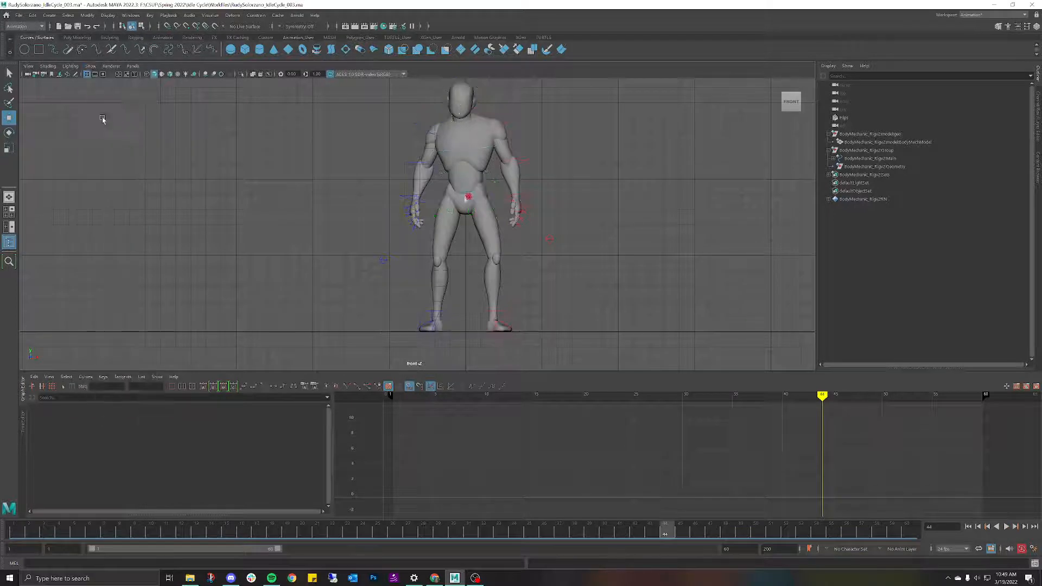
click(1005, 527)
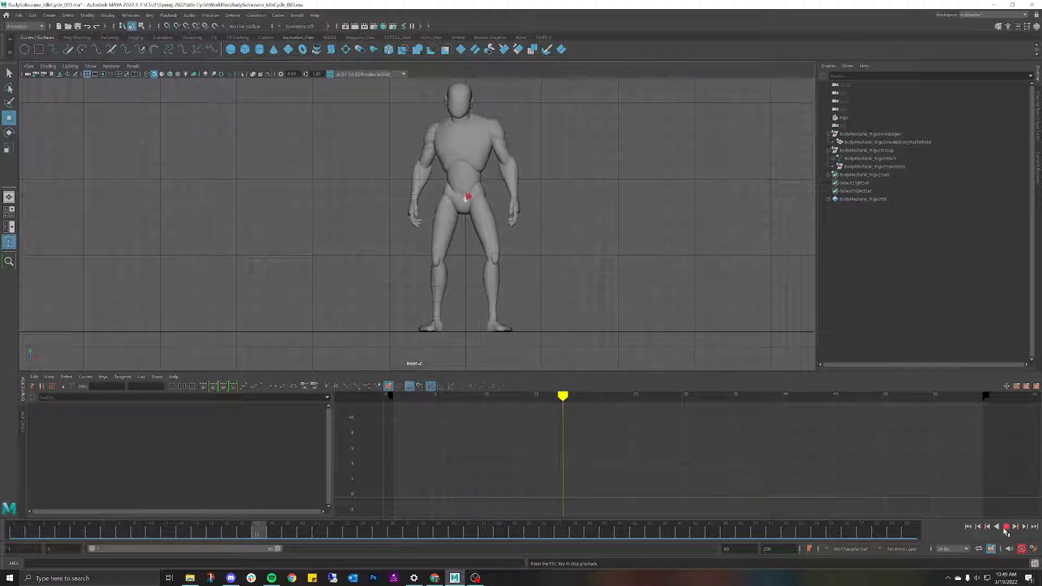
key(Escape)
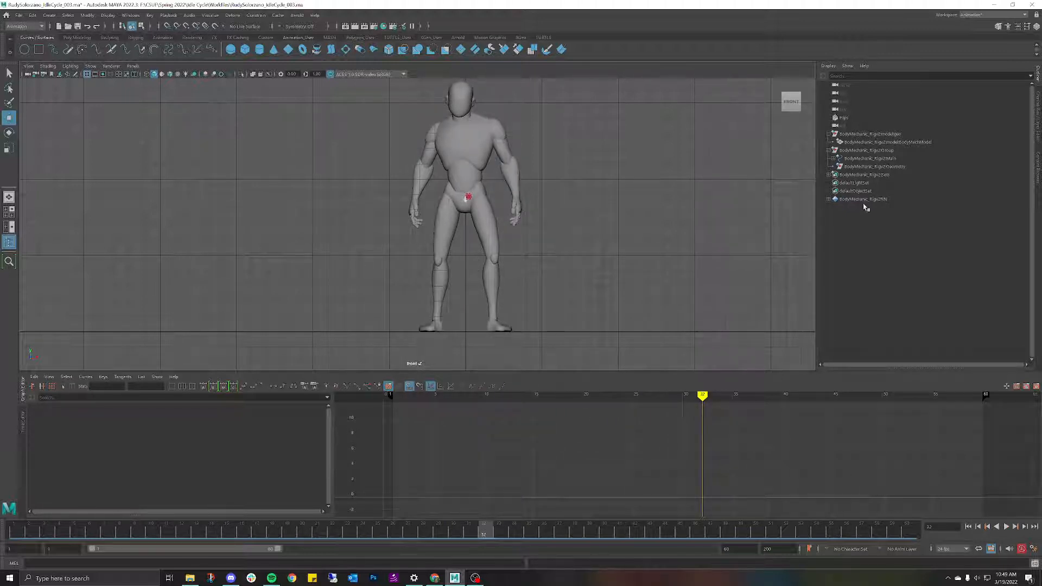
Hide the Hips object and show the NURBS curves in the viewport again.
click(855, 119)
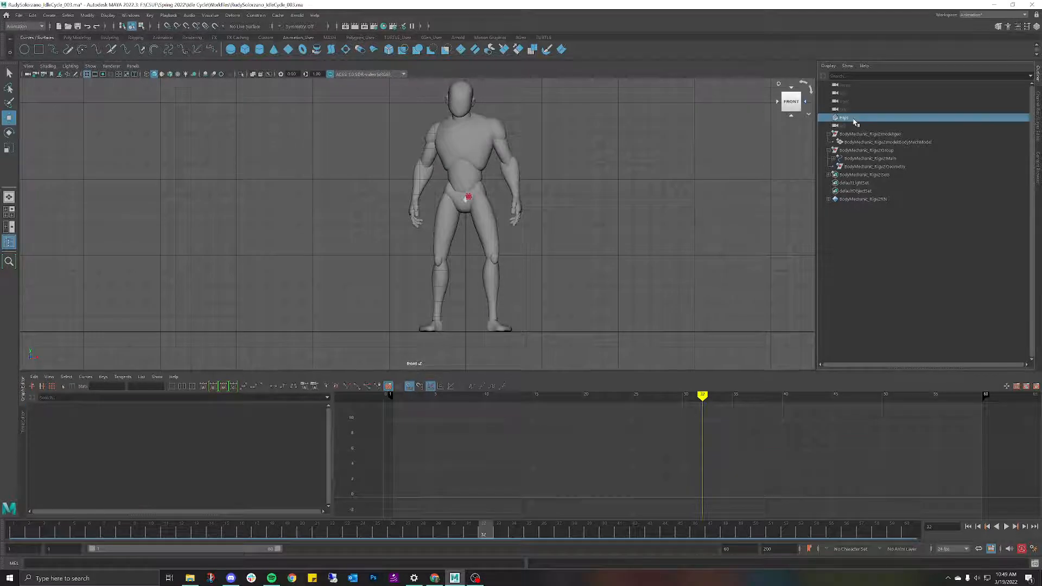
key(h)
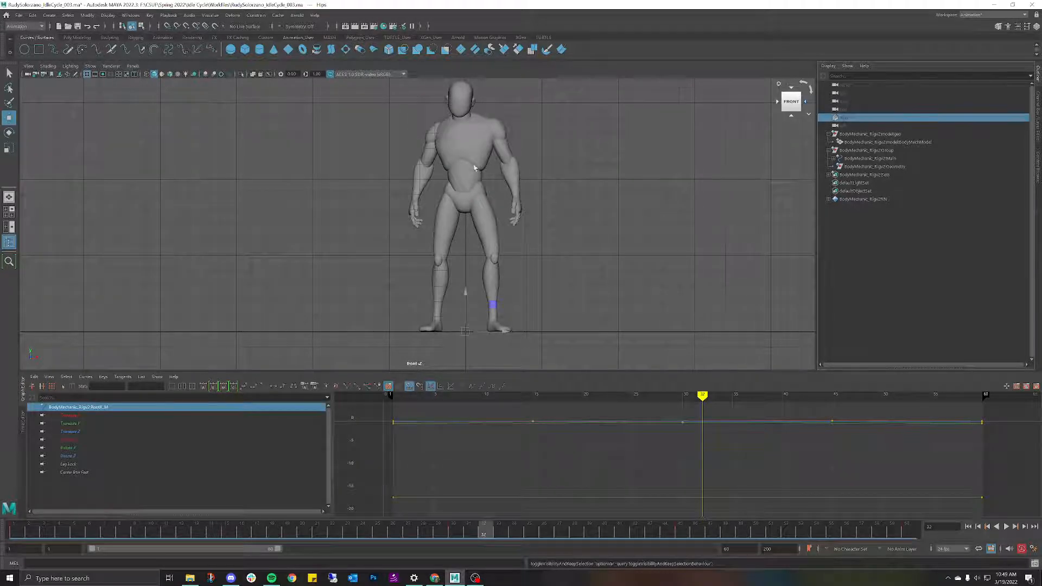
click(90, 65)
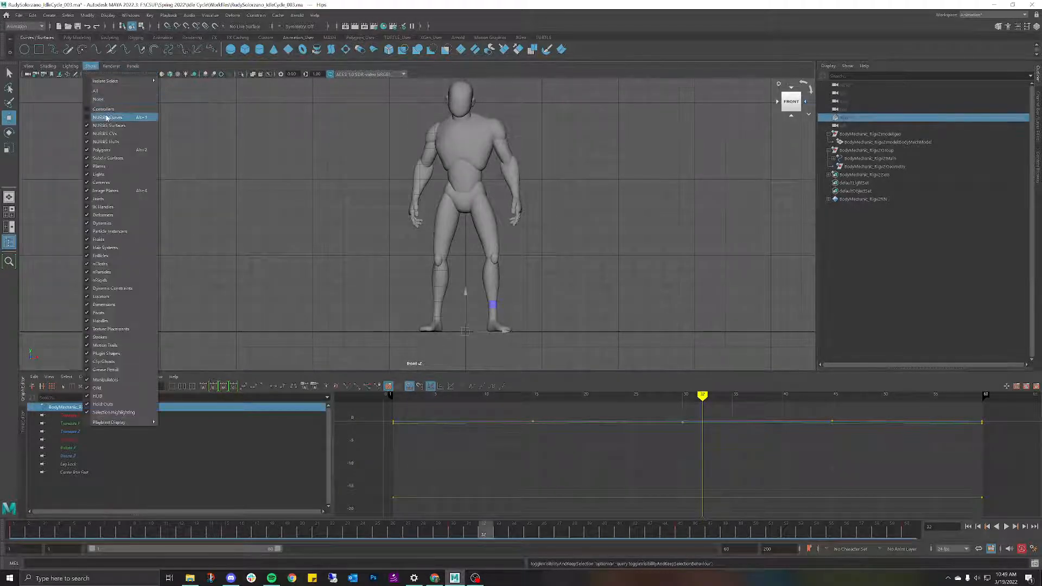
click(108, 115)
Review the idle animation in the perspective view, from the whole body to a side close-up of the torso starting at frame 1.
drag(364, 169, 524, 179)
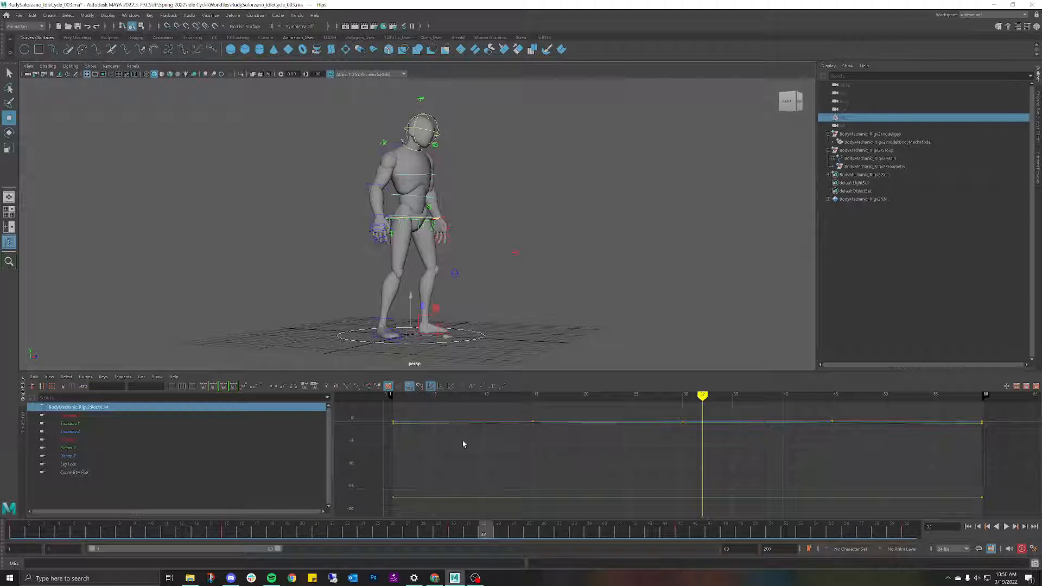
key(alt+v)
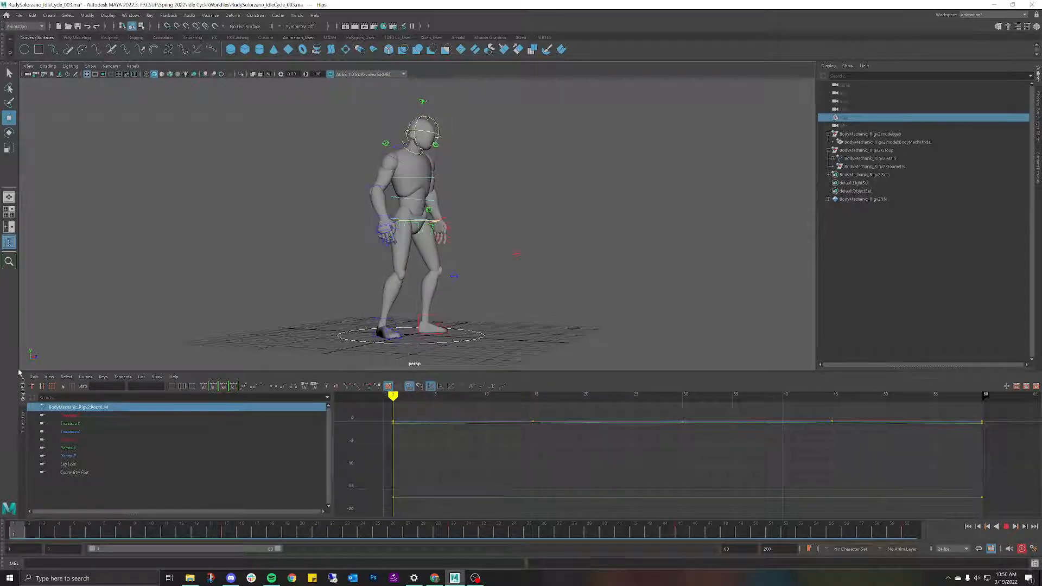
key(alt+v)
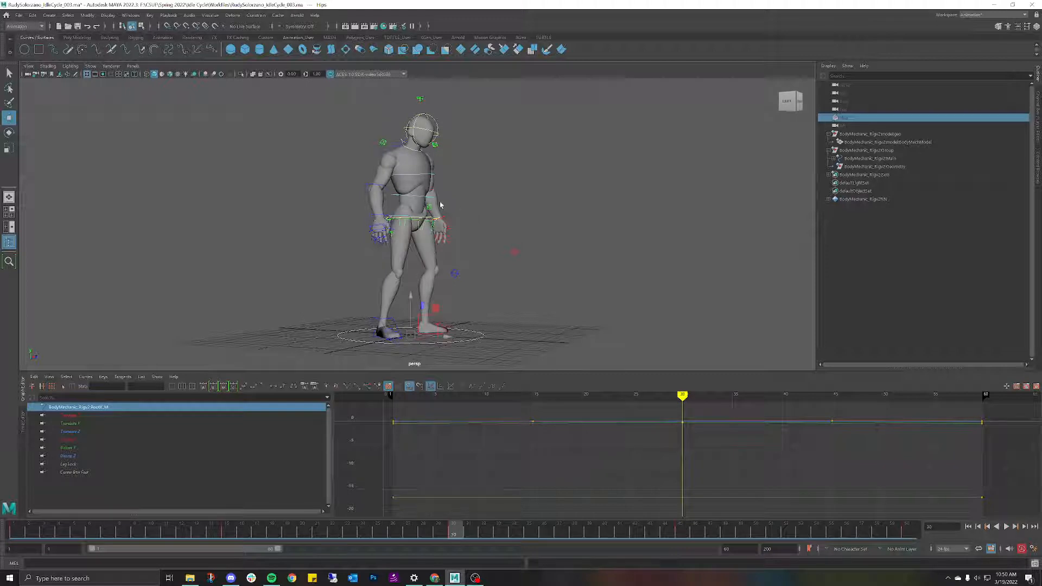
alt+drag(446, 199, 493, 209)
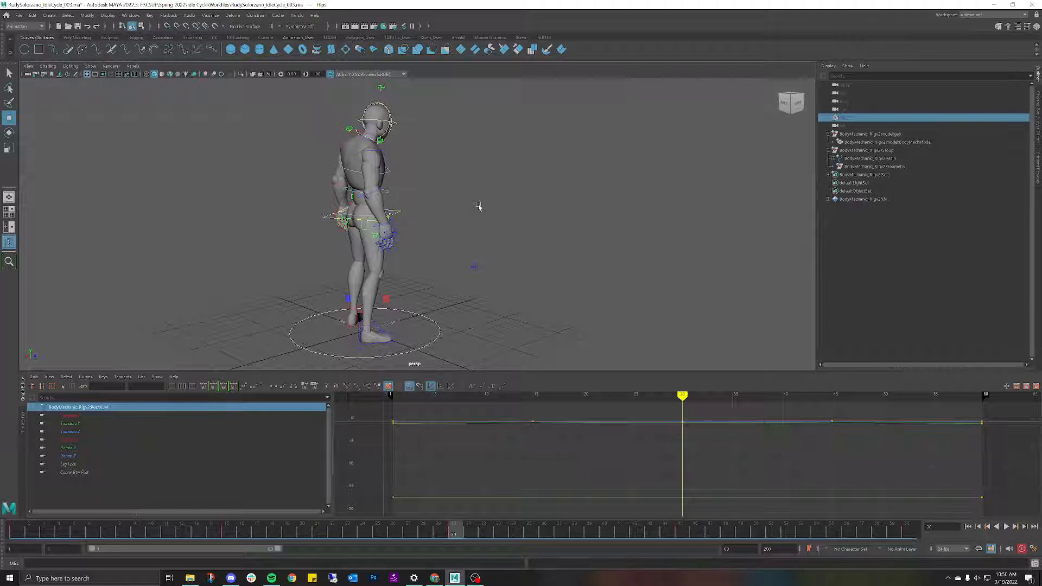
alt+drag(483, 168, 463, 163)
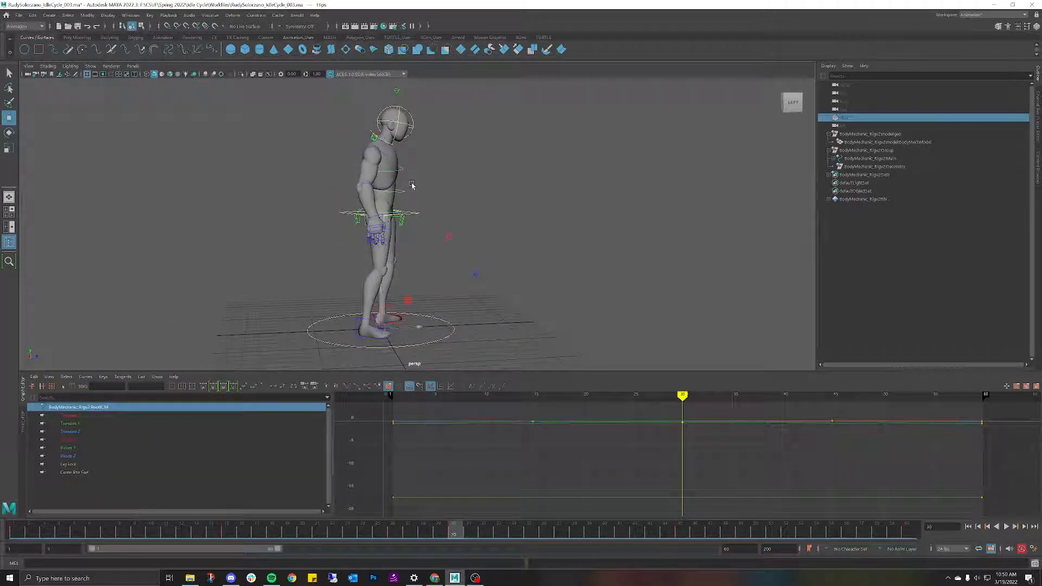
scroll(412, 186, up, 5)
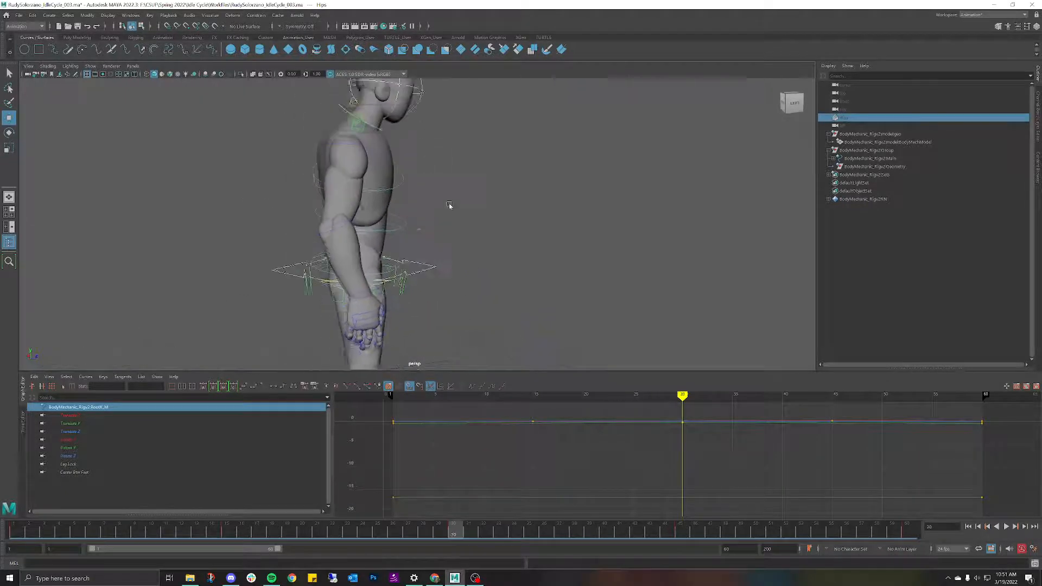
alt+middle_drag(449, 205, 458, 260)
drag(457, 534, 15, 534)
key(alt+v)
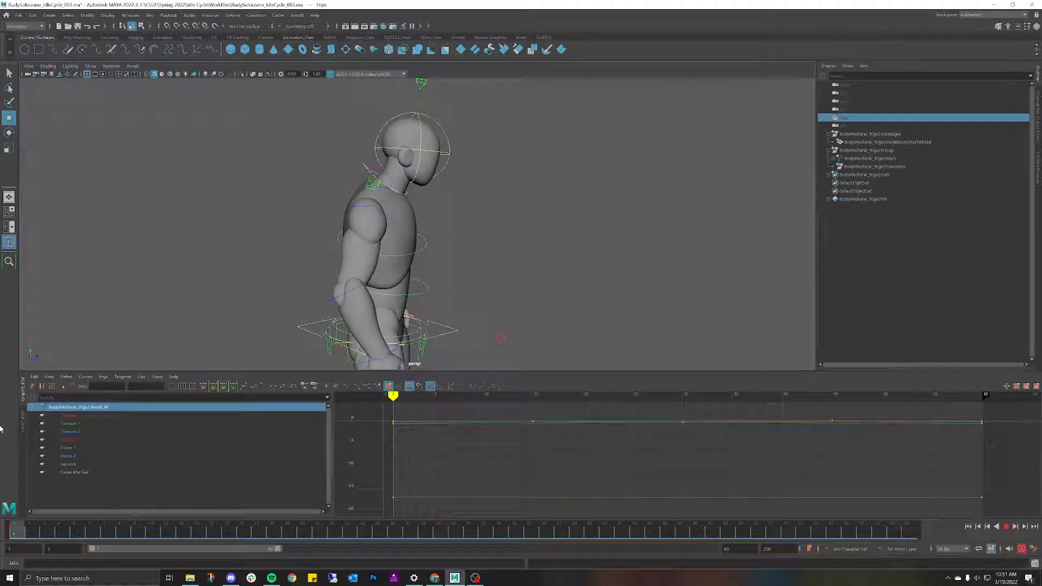
key(alt+v)
Rotate the FKSpine1_M and FKChest_M controls slightly forward at frame 1, key them and play the animation.
click(418, 331)
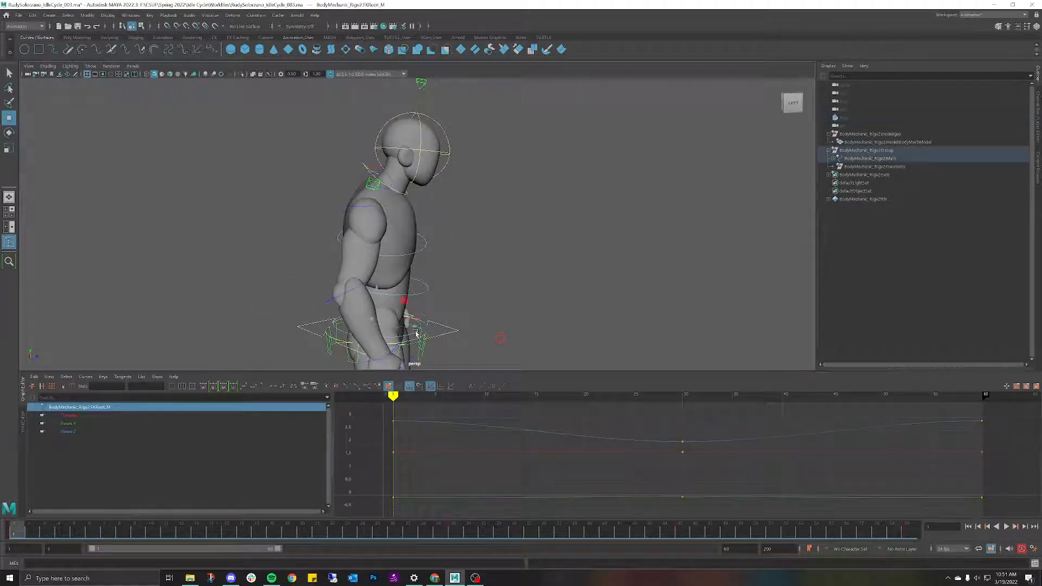
shift+click(424, 239)
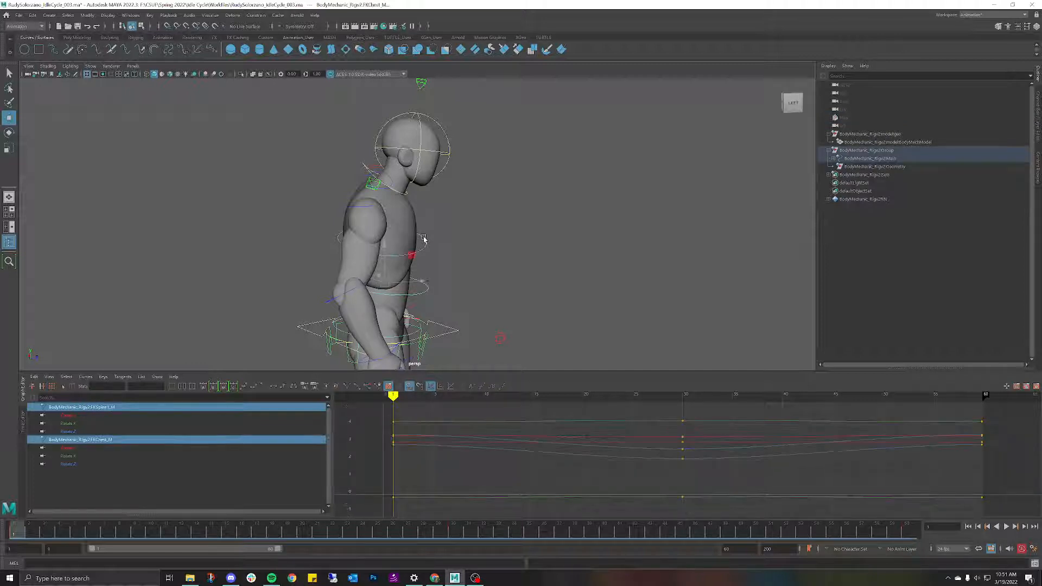
key(e)
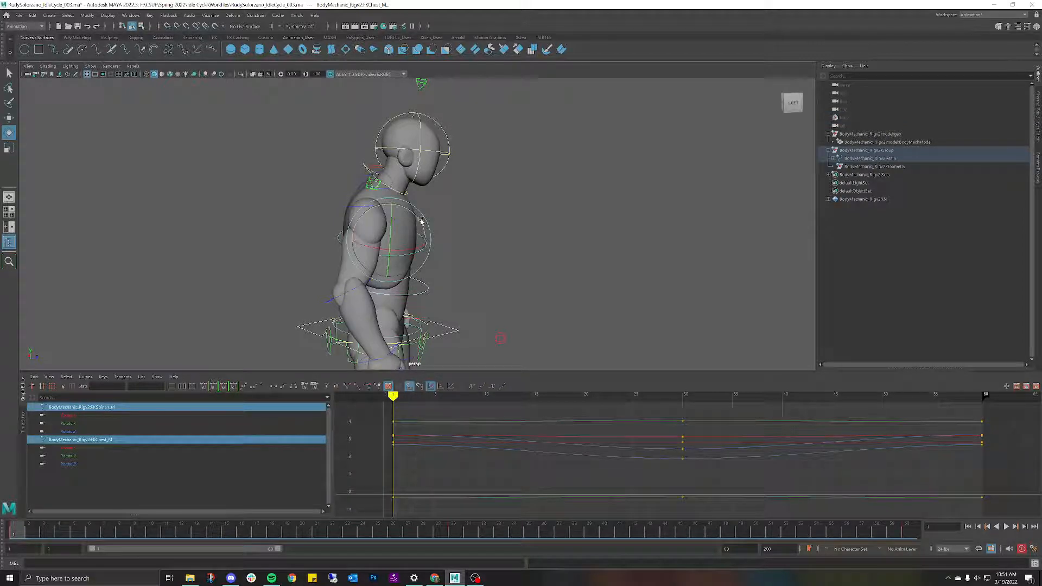
drag(421, 220, 423, 220)
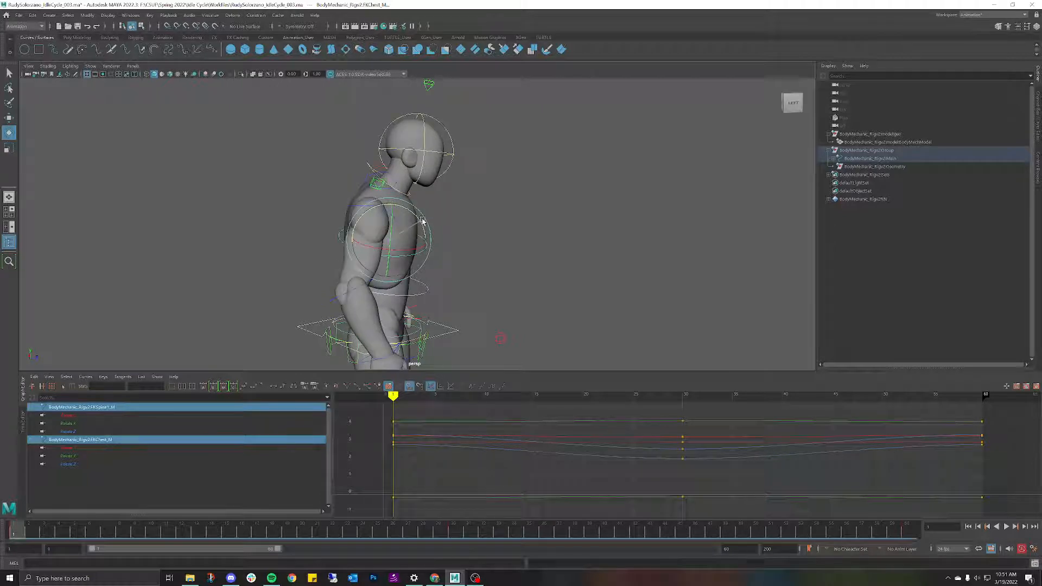
key(s)
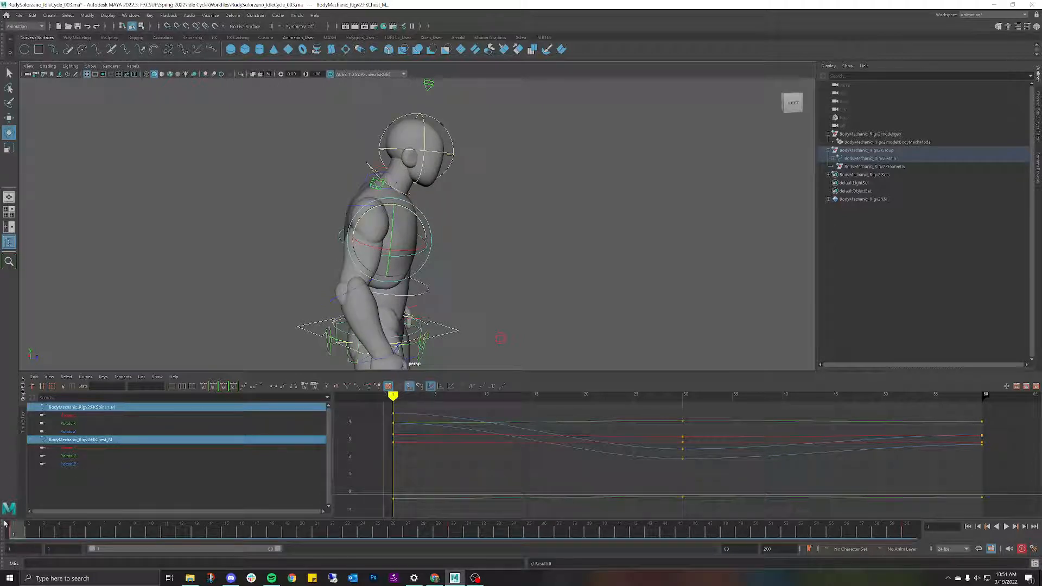
key(alt+v)
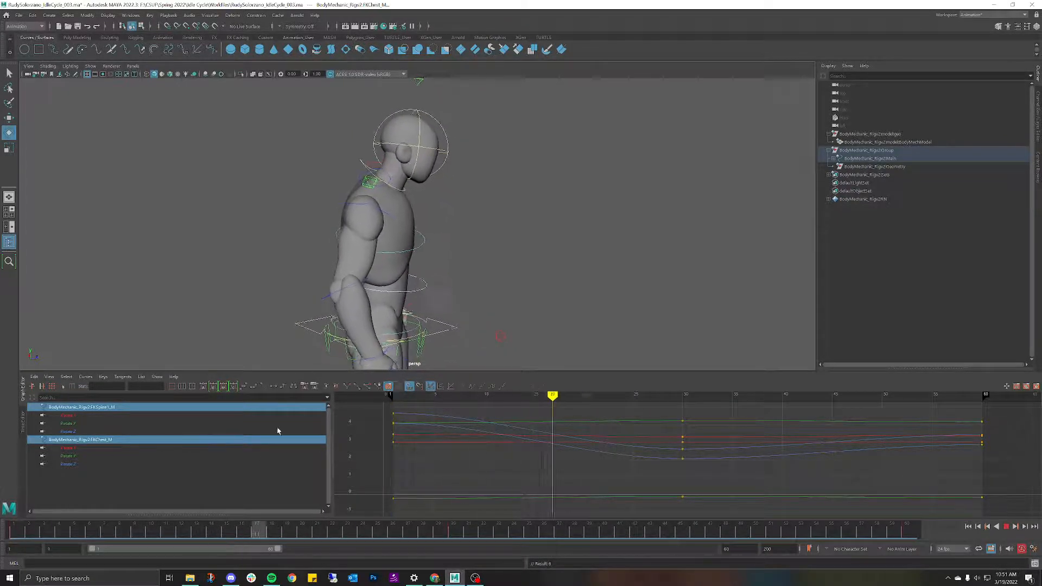
key(alt+shift+v)
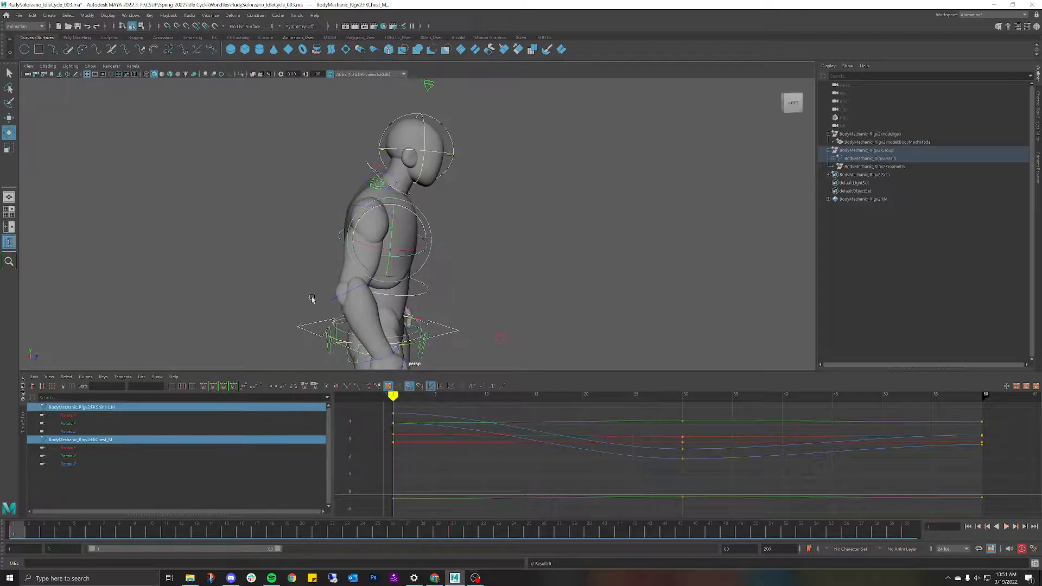
Copy the spine and chest controls' keys at frame 1 and try to paste them at frame 60.
alt+drag(455, 248, 524, 242)
right_click(21, 528)
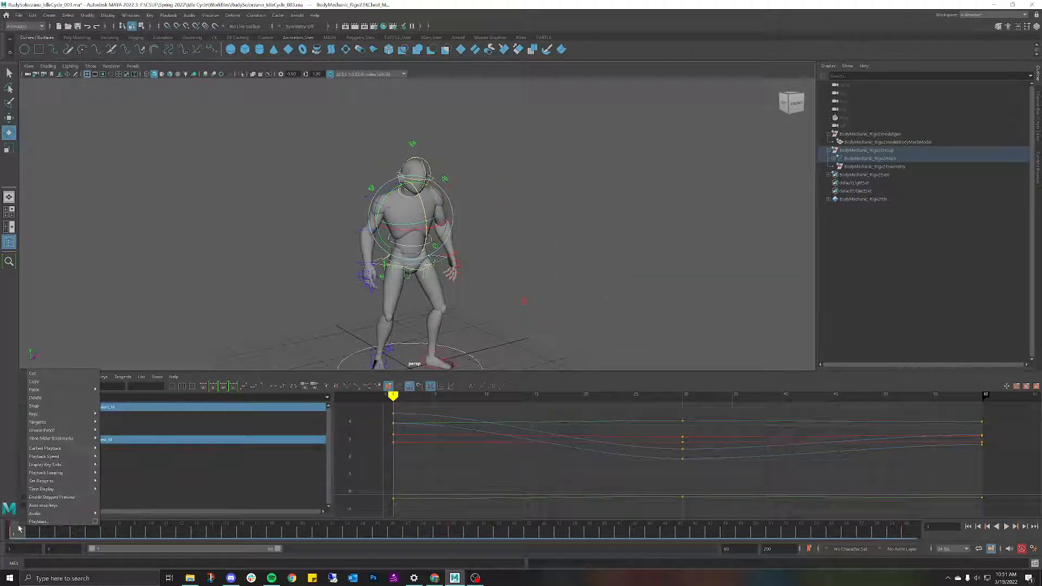
click(55, 383)
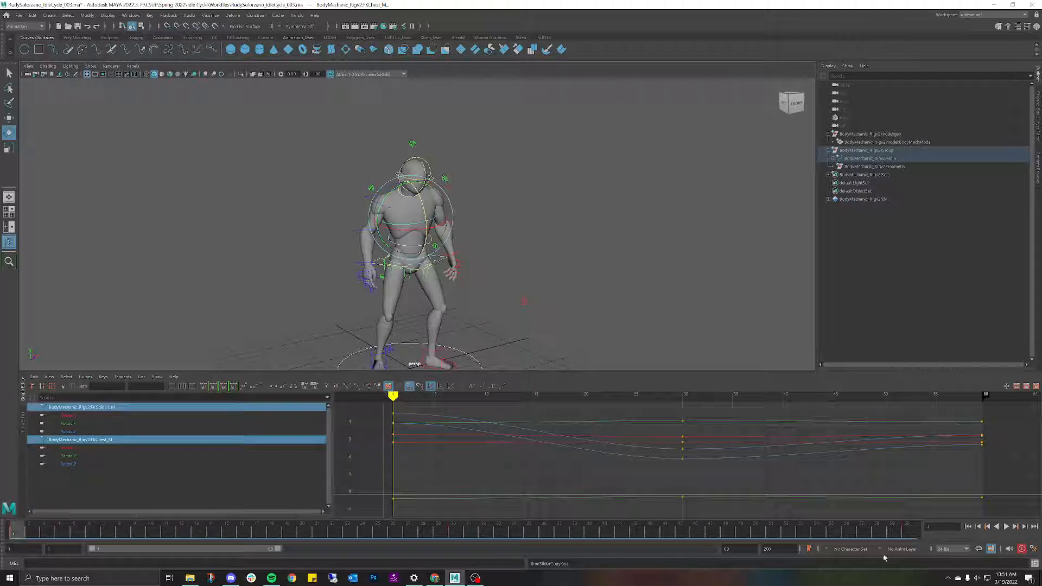
click(907, 529)
right_click(907, 529)
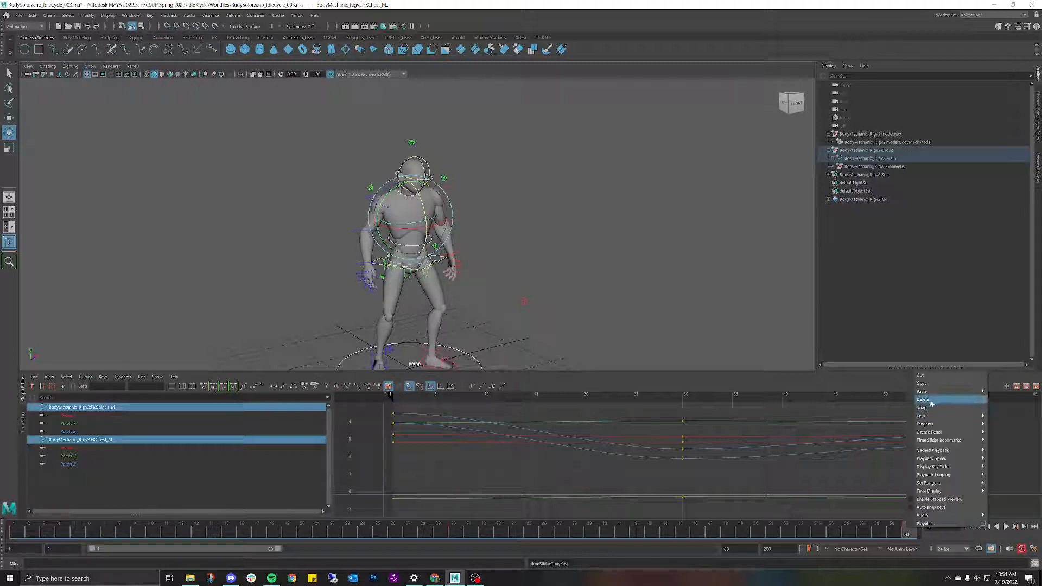
key(Escape)
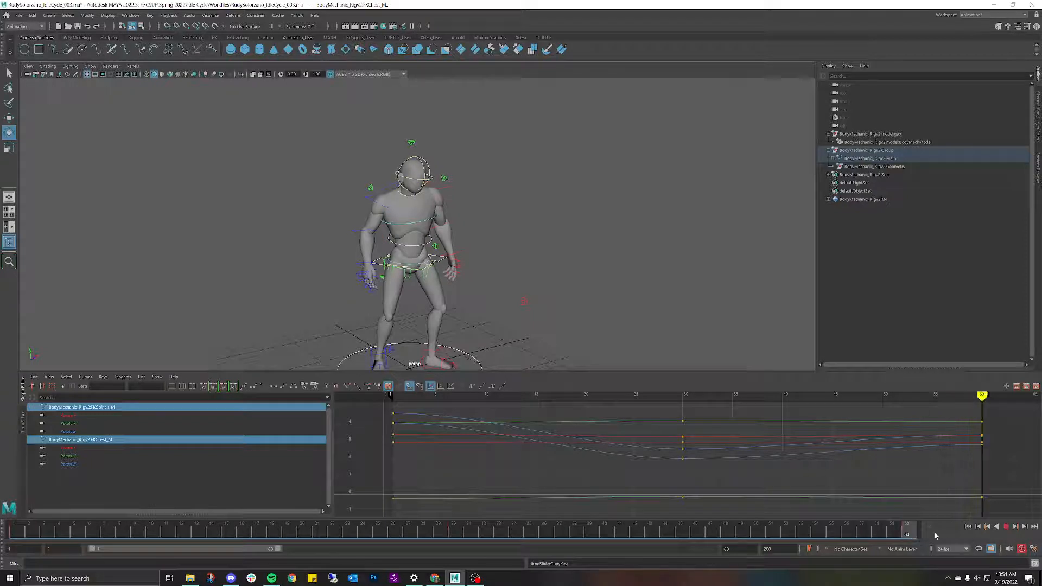
Deselect the spine and chest controls and play the idle animation from an angled view of the whole body.
key(alt+v)
key(alt+v)
alt+drag(543, 326, 550, 171)
scroll(550, 172, up, 2)
click(710, 271)
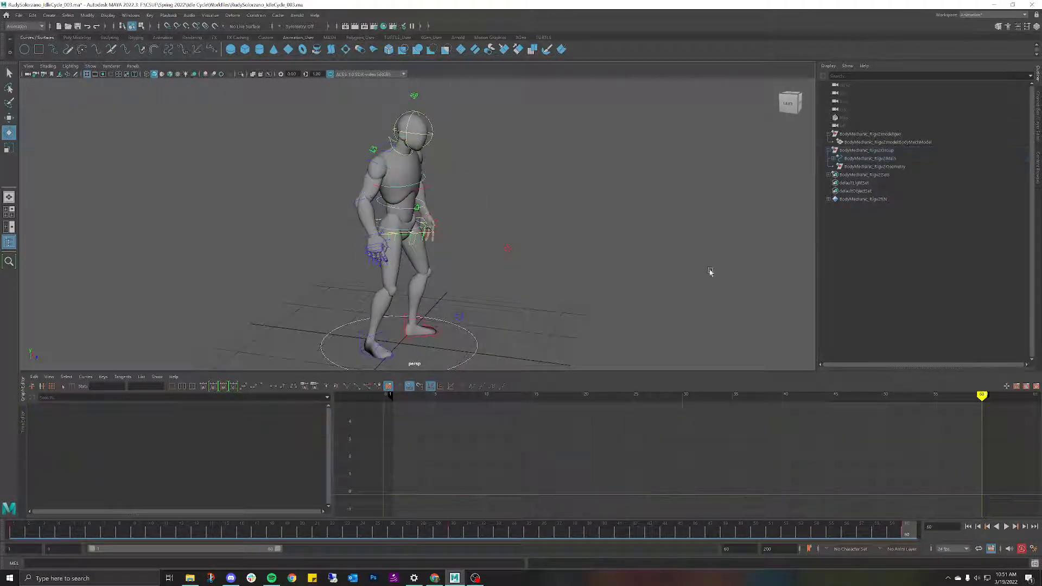
click(1008, 526)
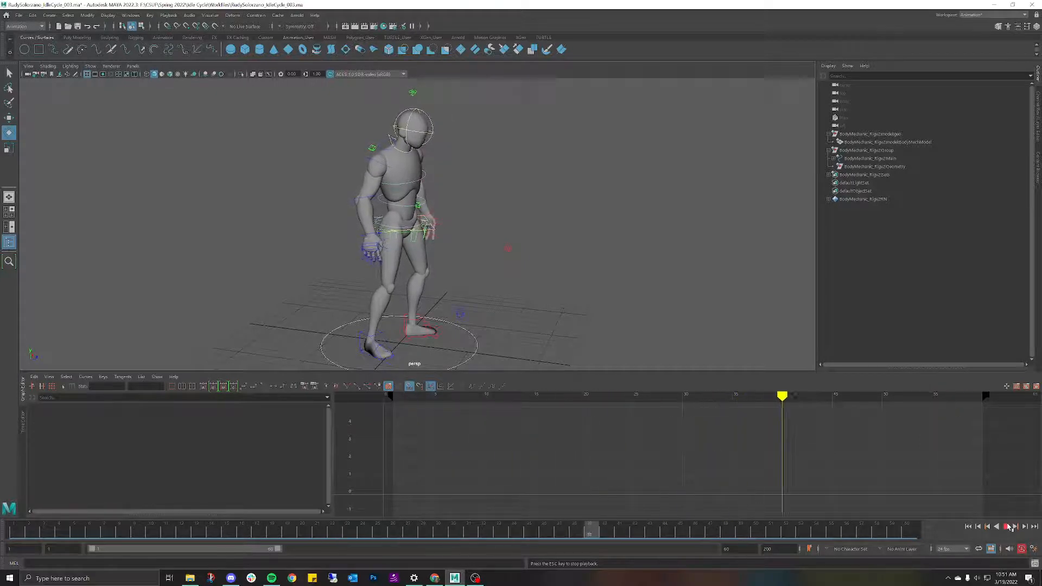
click(1008, 526)
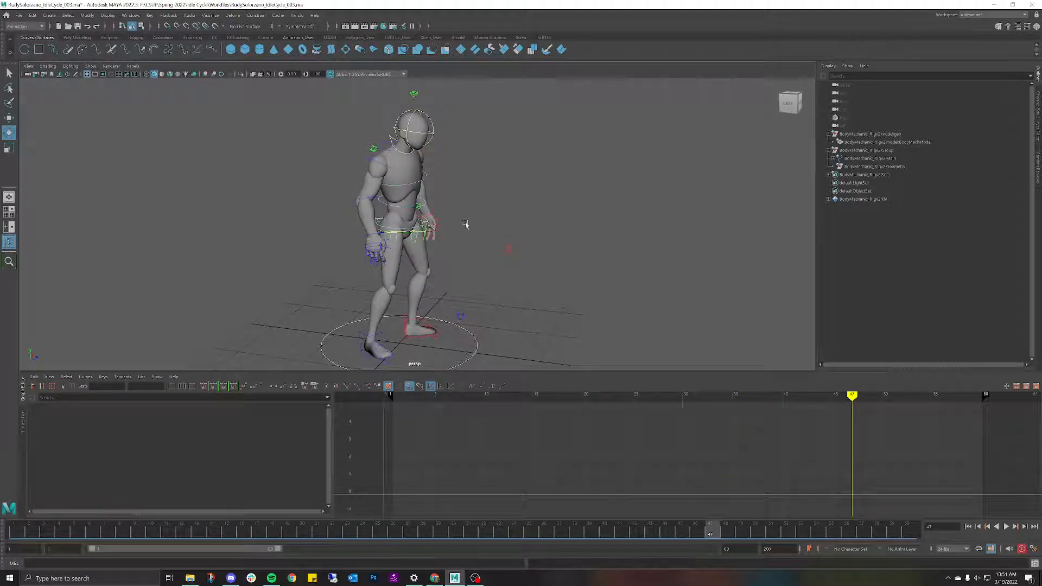
Select the FKSpine1_M and FKChest_M controls, copy their keys at frame 1 and try to paste them at frame 60.
alt+drag(516, 211, 458, 208)
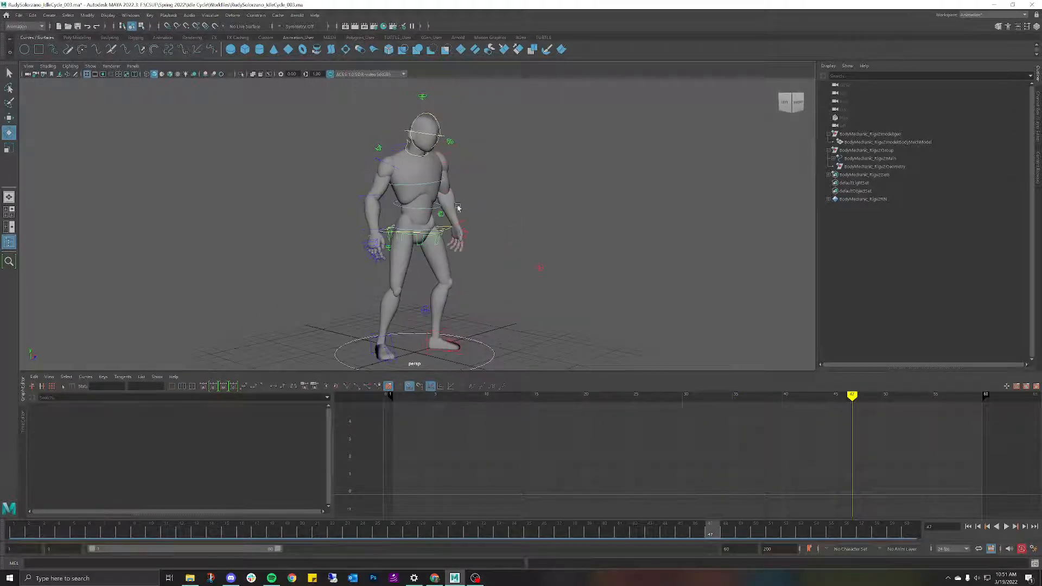
click(416, 208)
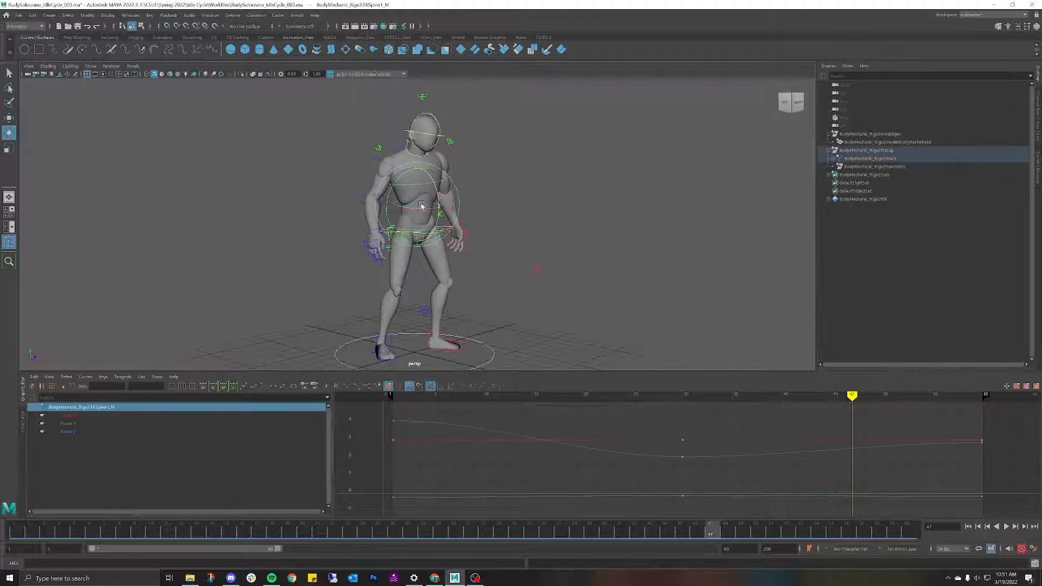
key(q)
shift+click(399, 217)
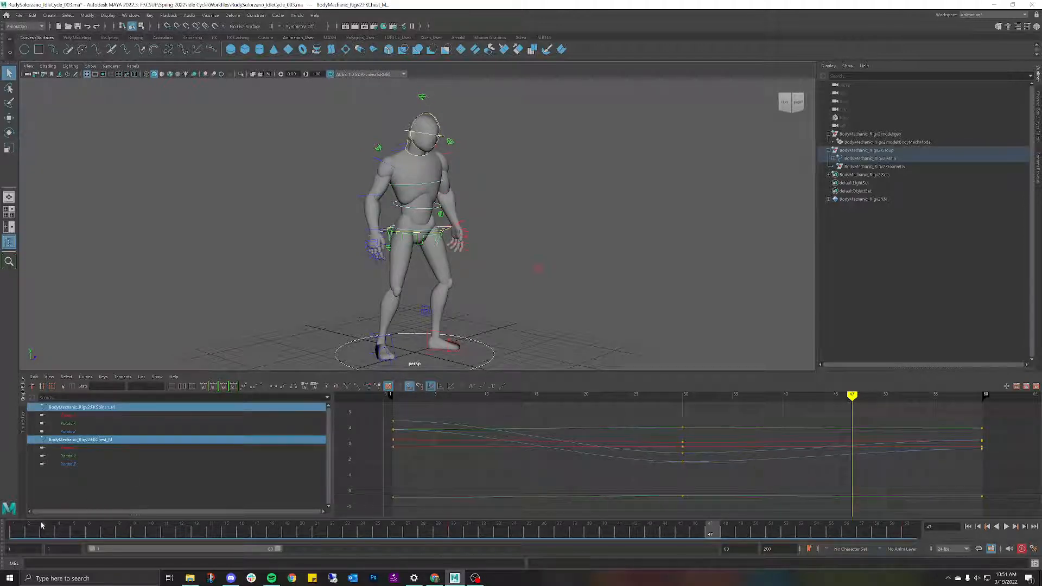
click(22, 530)
right_click(23, 529)
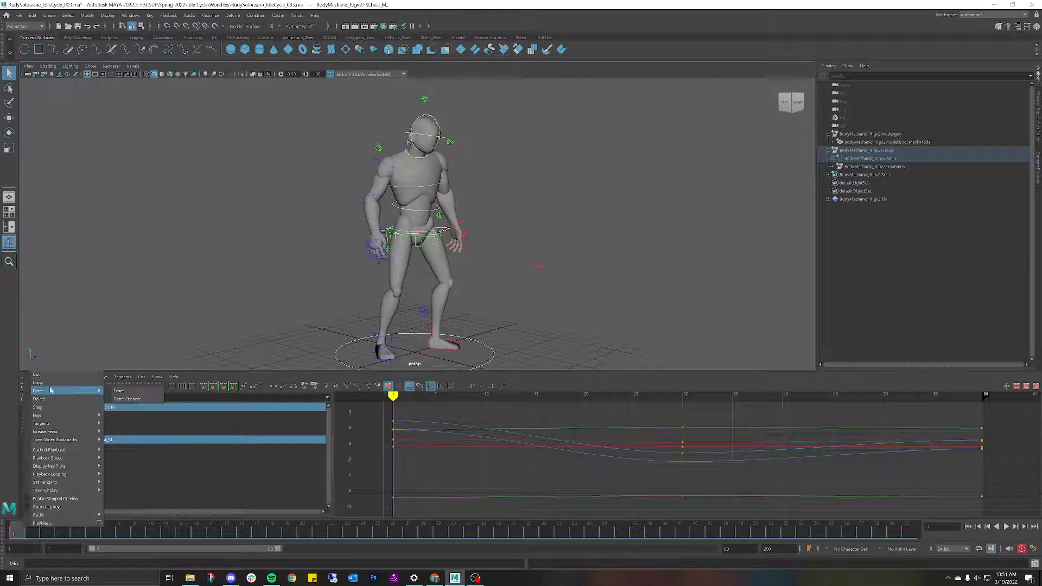
click(54, 387)
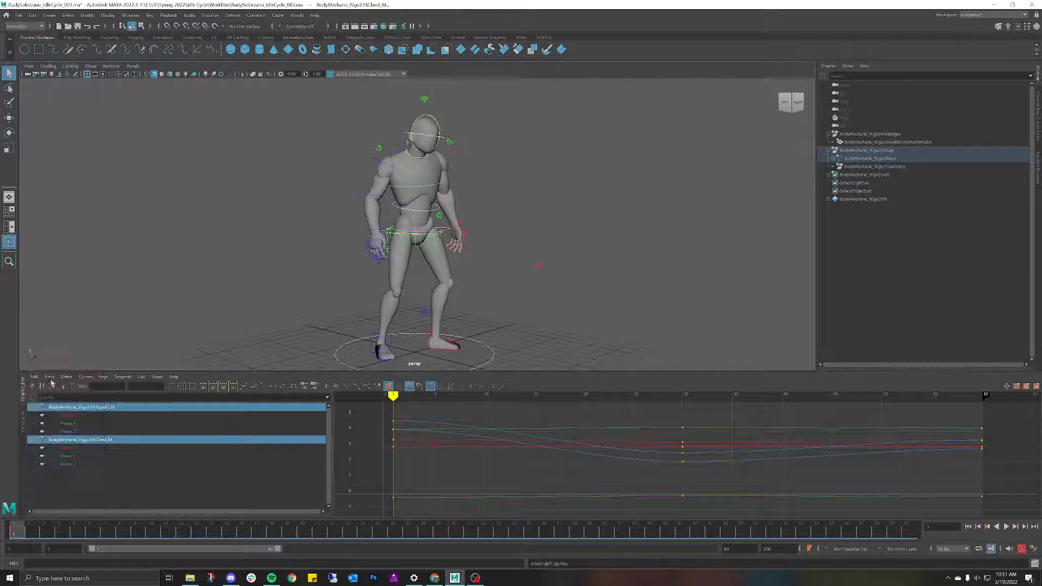
click(910, 529)
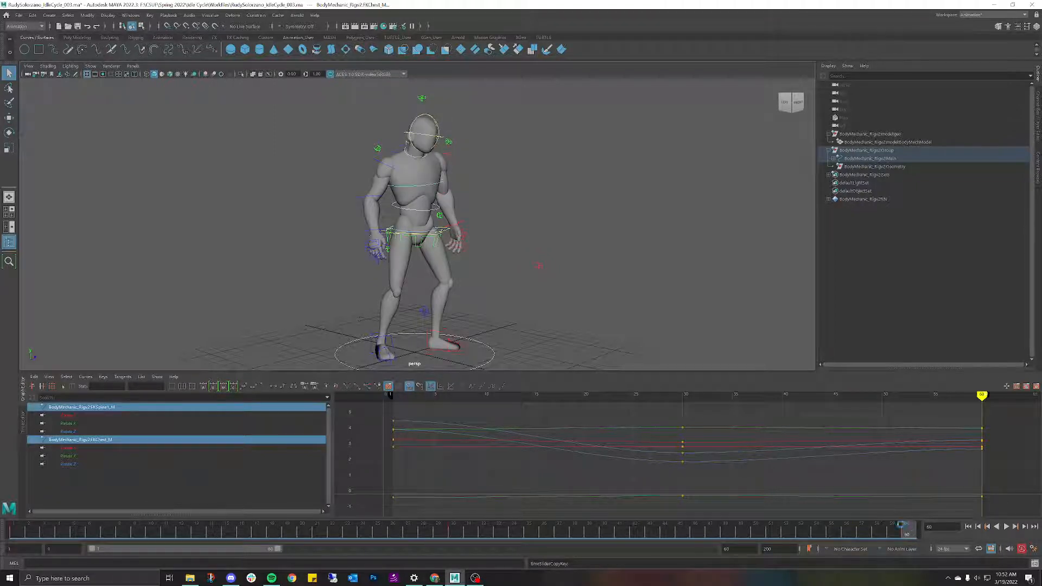
key(ctrl+v)
click(612, 316)
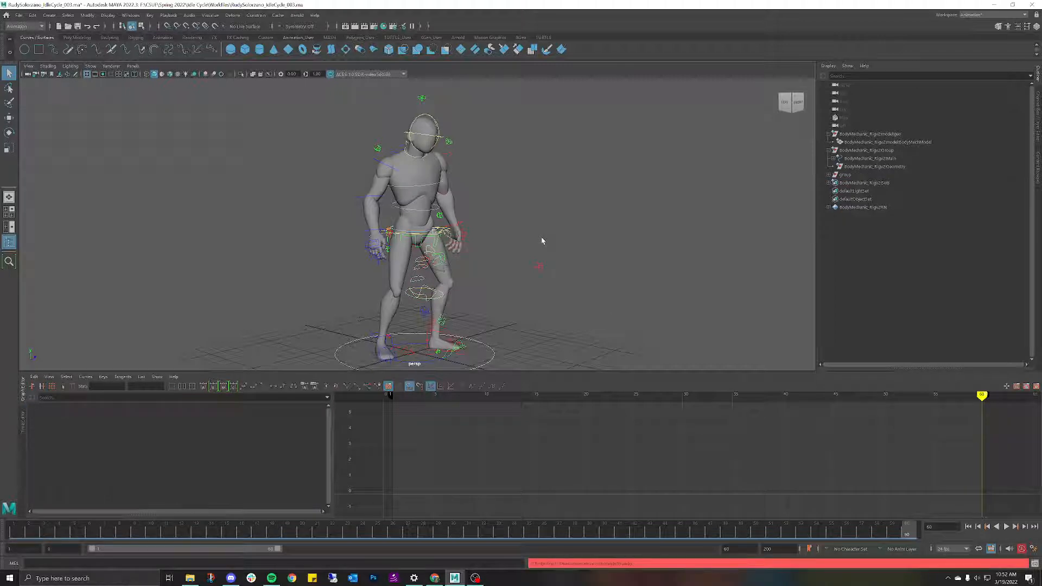
Delete the stray group object that was pasted into the scene.
click(845, 175)
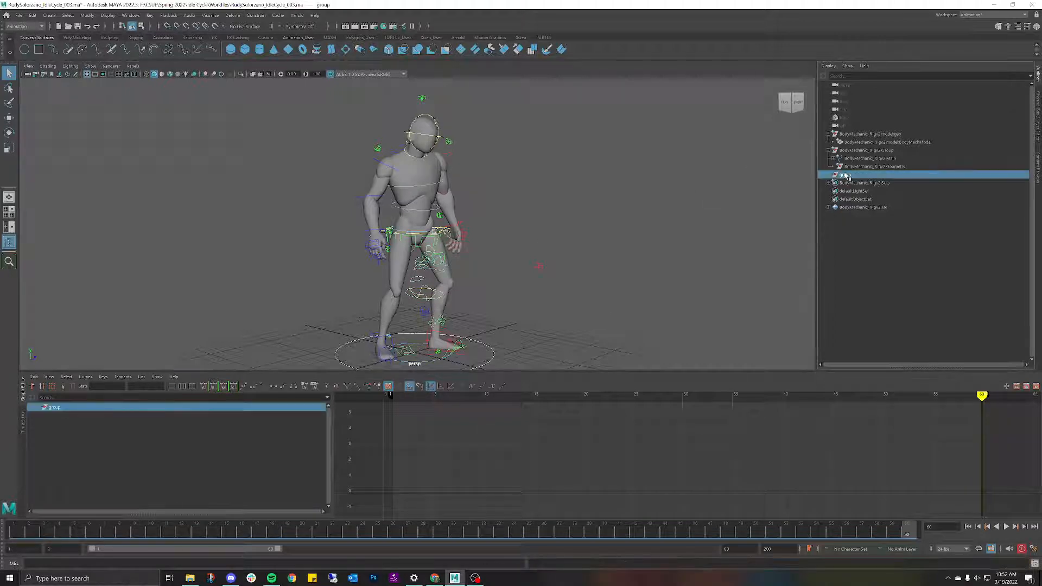
key(h)
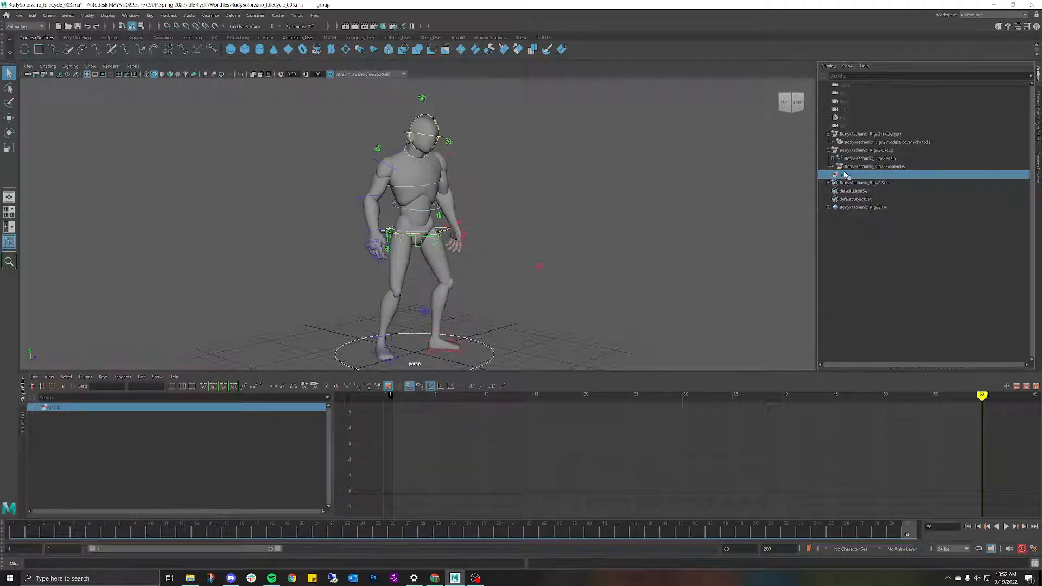
right_click(852, 176)
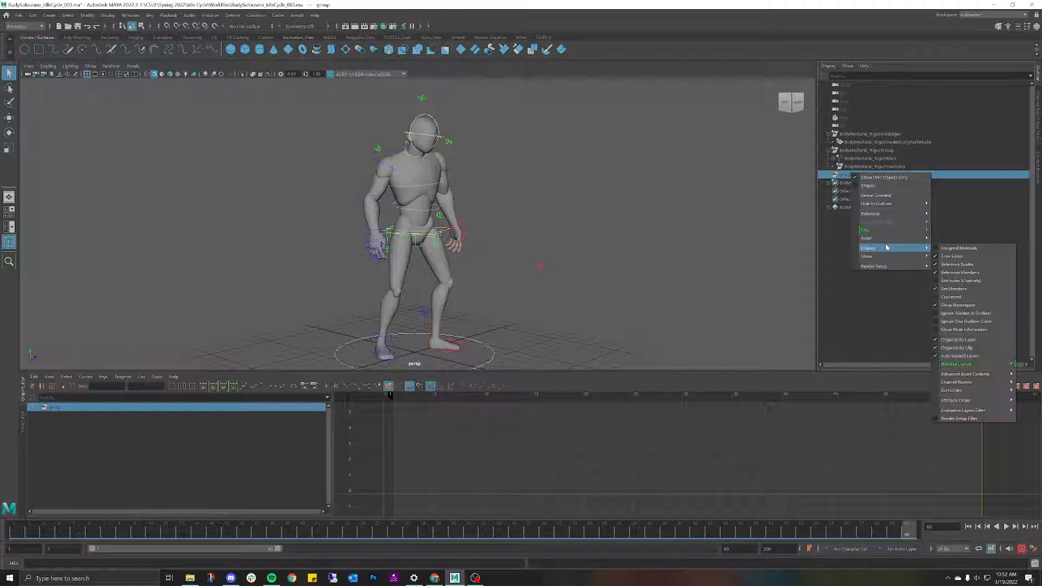
mouse_move(874, 226)
click(834, 235)
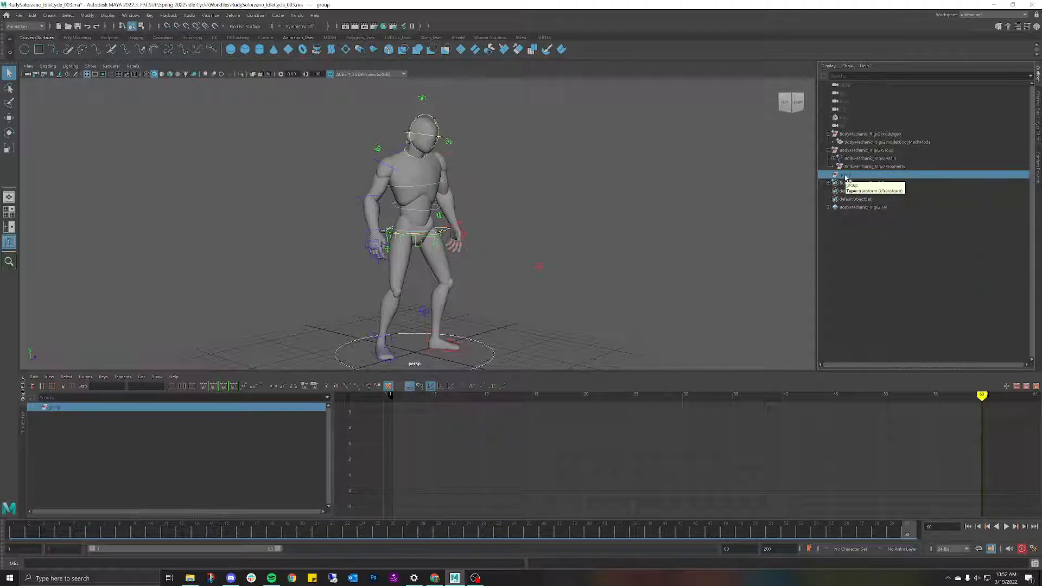
key(Delete)
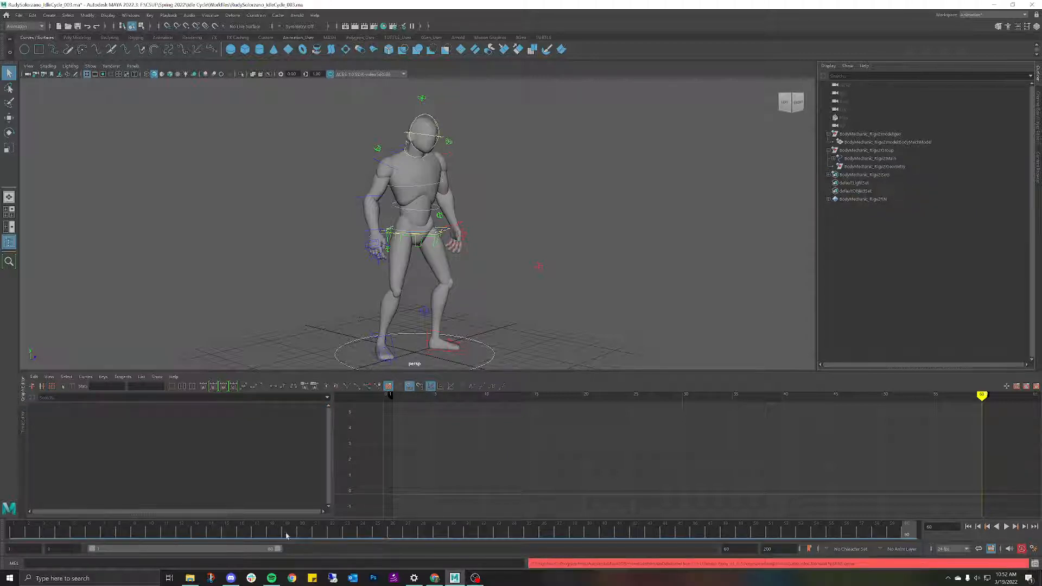
Copy the FKSpine1_M and FKChest_M keys from frame 1 and paste them at frame 60.
click(182, 524)
drag(181, 524, 13, 523)
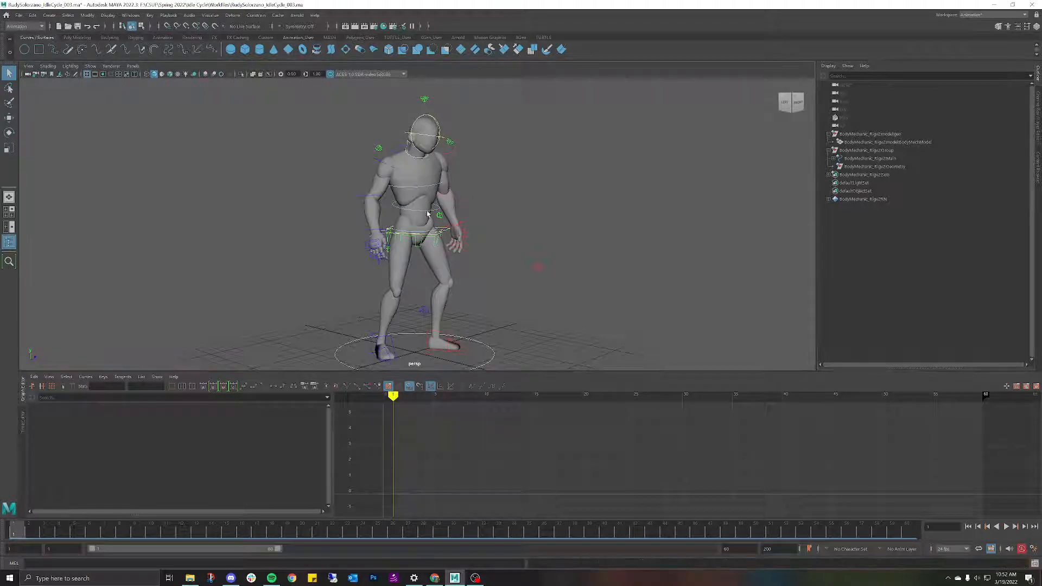
click(426, 193)
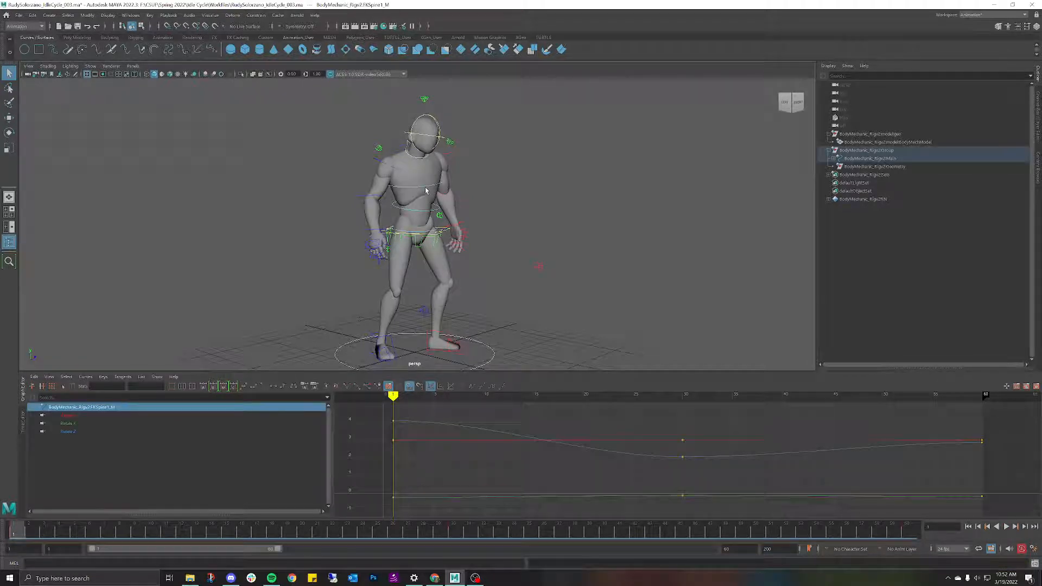
shift+click(426, 190)
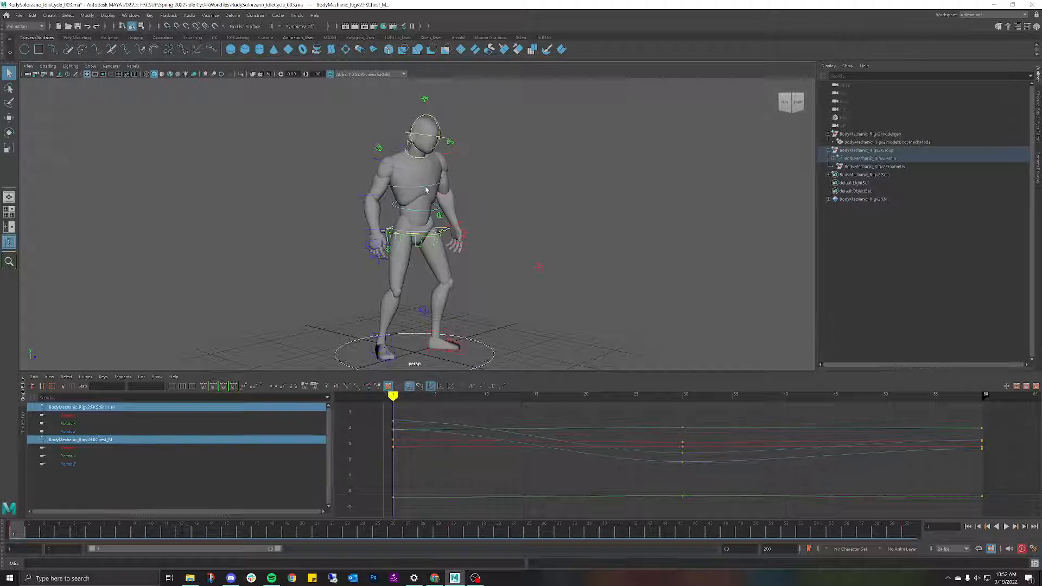
right_click(28, 529)
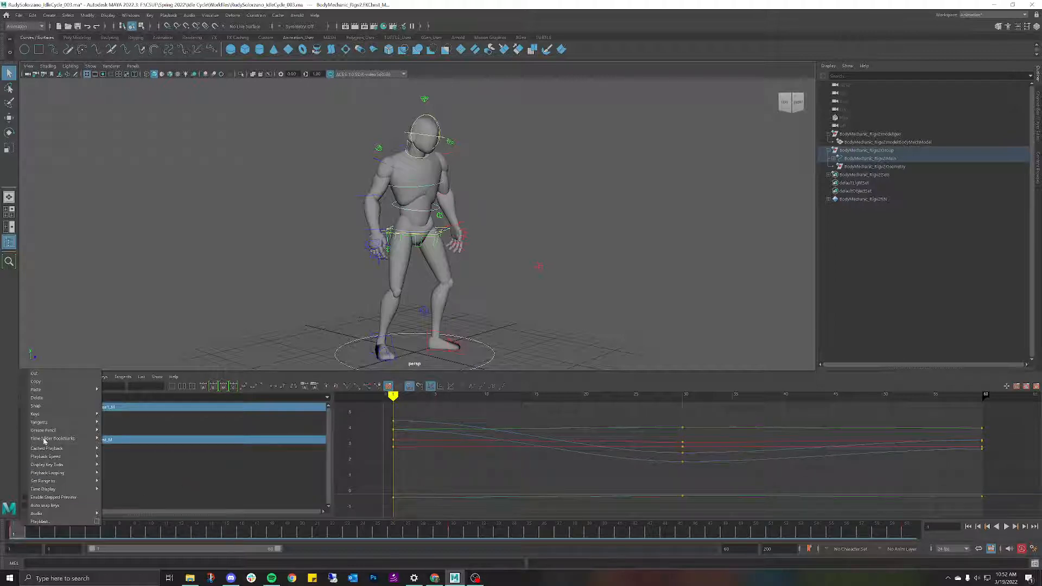
click(53, 380)
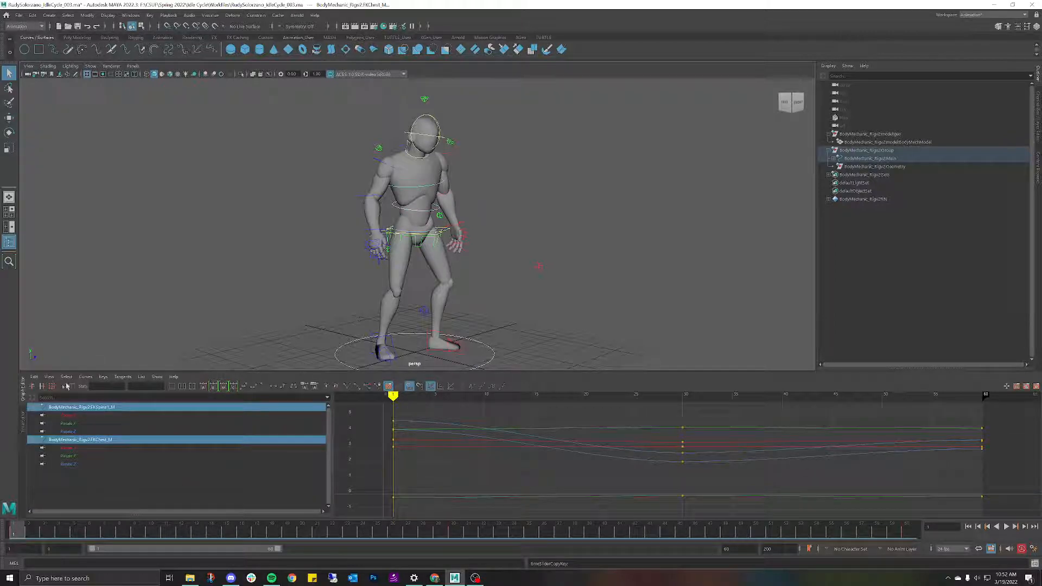
click(905, 531)
right_click(909, 529)
mouse_move(933, 389)
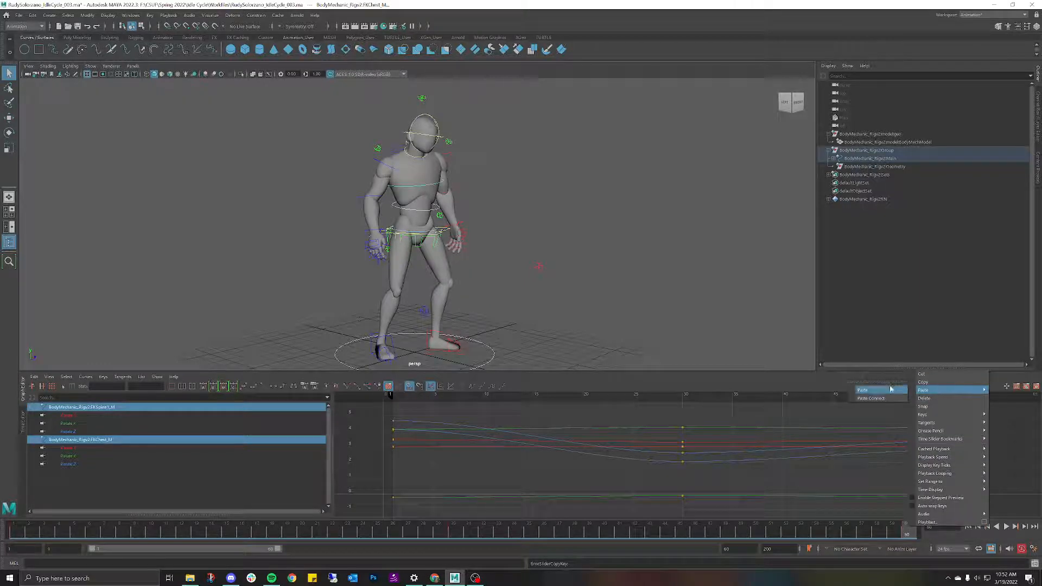
click(889, 388)
click(534, 231)
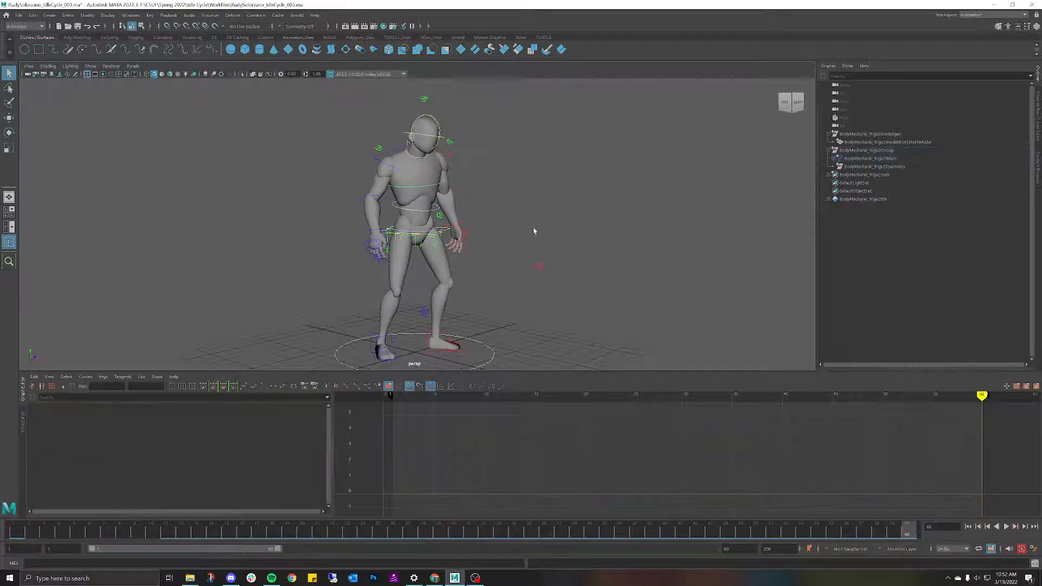
Play the idle animation with the NURBS curves temporarily hidden, stop at frame 30 and show the curves again.
key(alt+v)
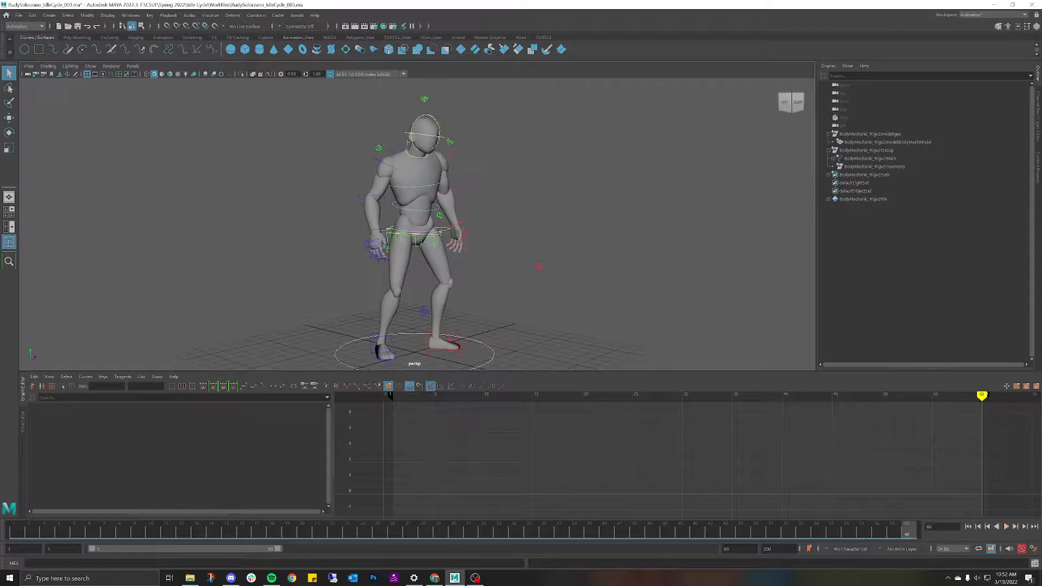
click(12, 537)
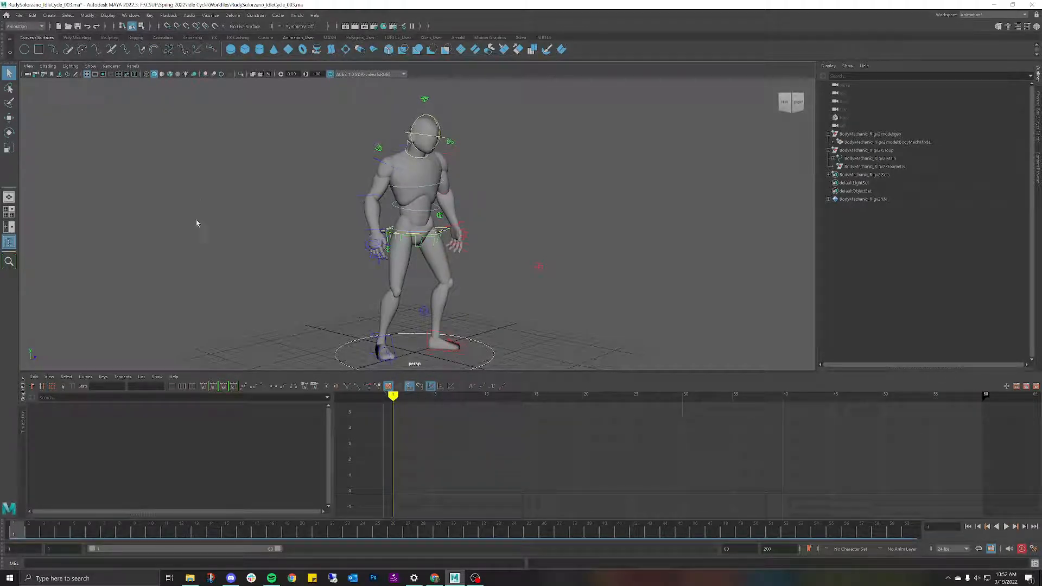
alt+drag(600, 203, 588, 201)
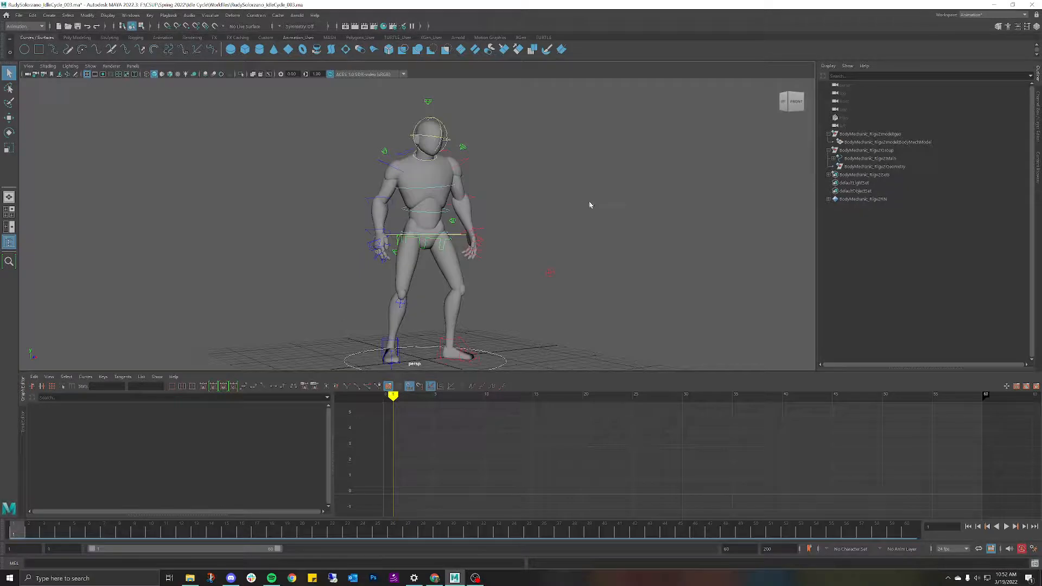
click(90, 66)
click(112, 117)
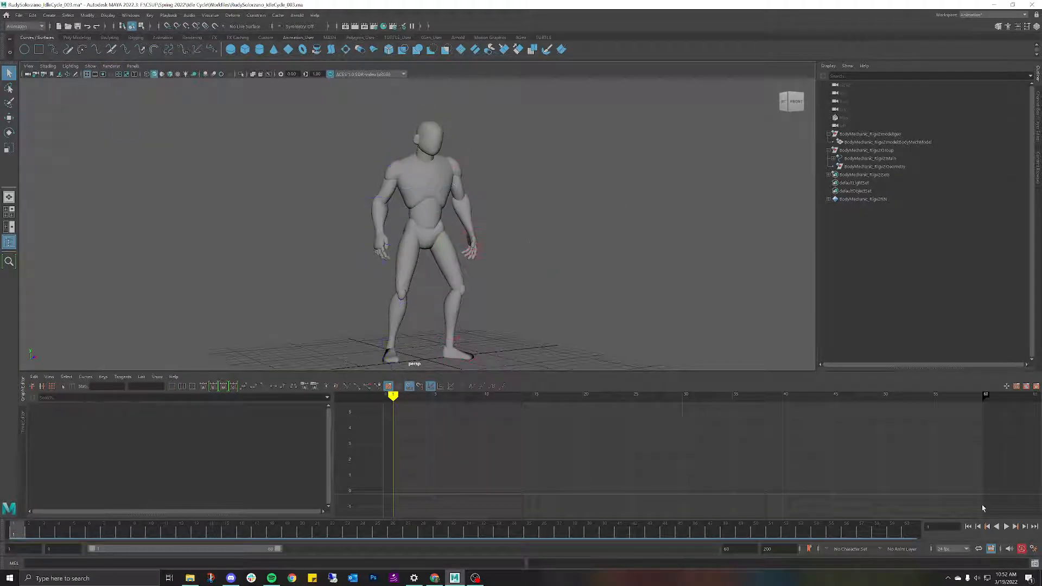
click(1006, 526)
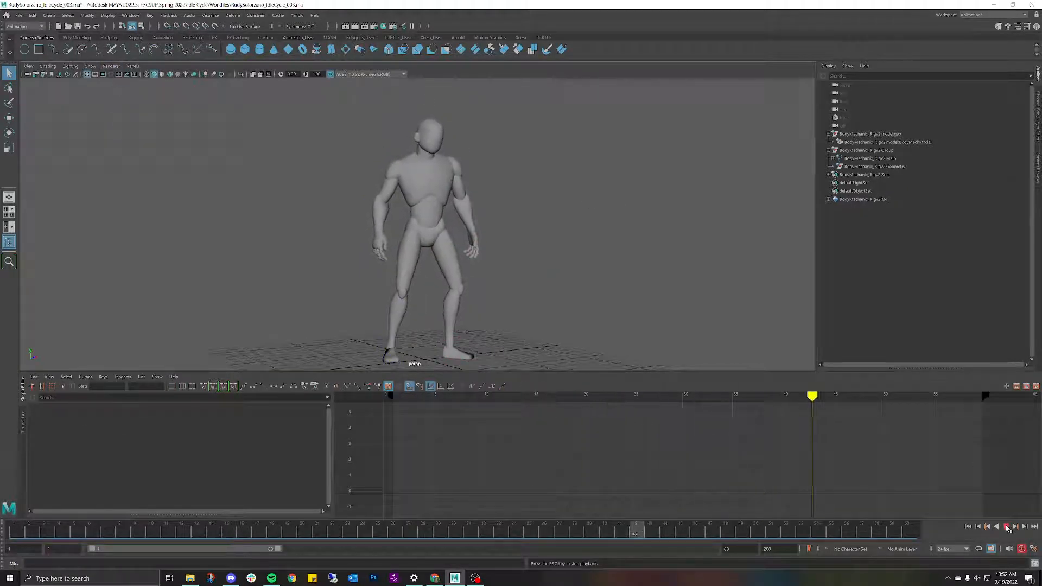
click(1007, 527)
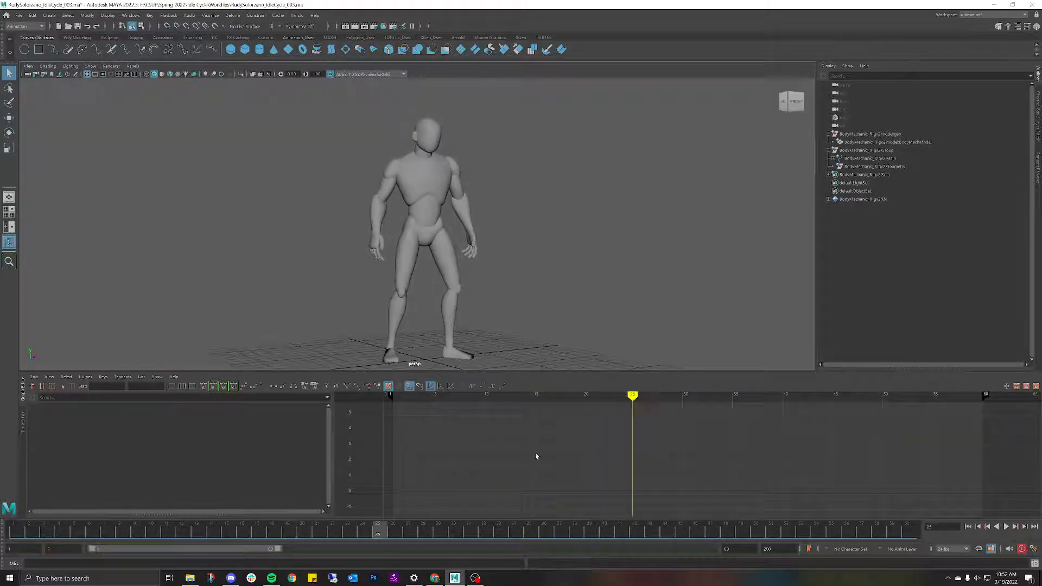
drag(386, 528, 467, 532)
click(455, 532)
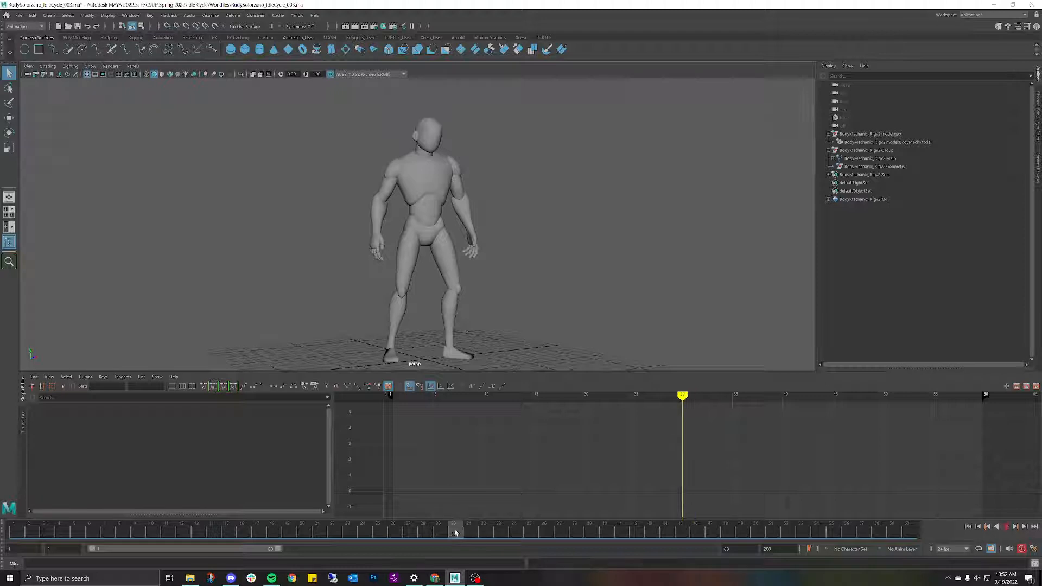
click(90, 66)
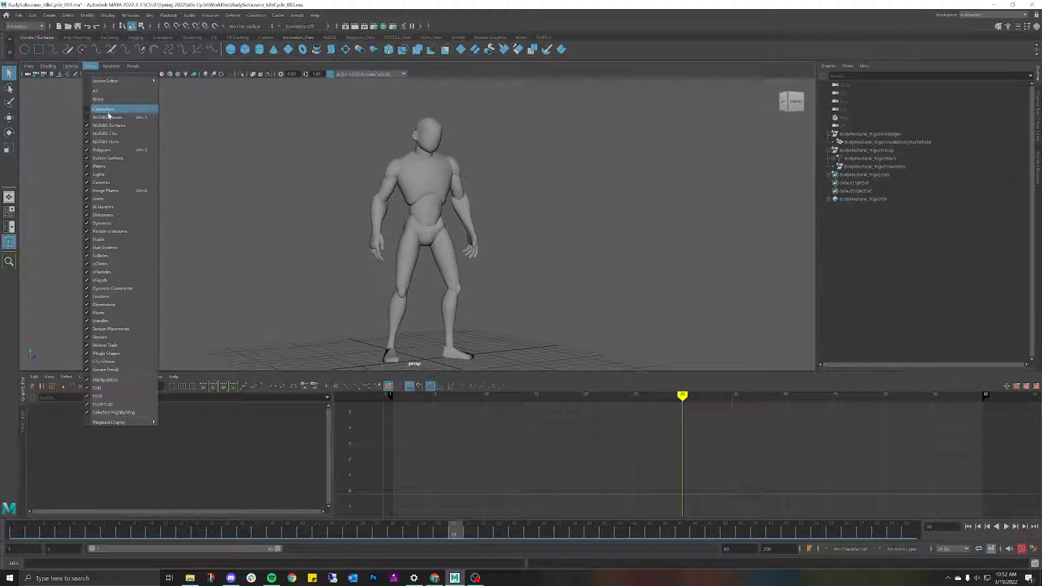
click(103, 109)
Rotate the FKSpine1_M and FKChest_M controls further backward at frame 30 and key them.
alt+drag(332, 193, 384, 193)
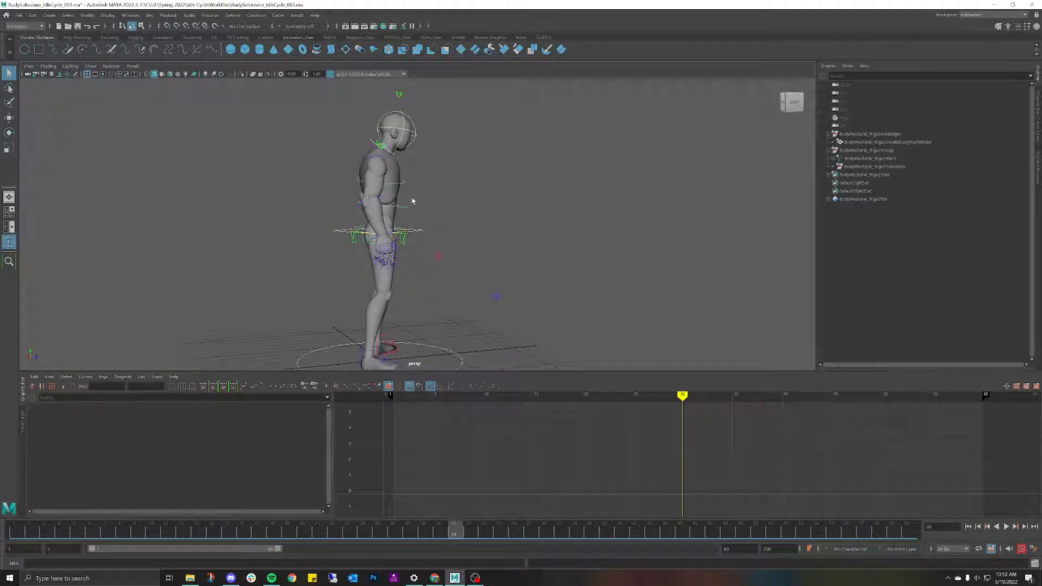
scroll(401, 200, up, 5)
click(380, 188)
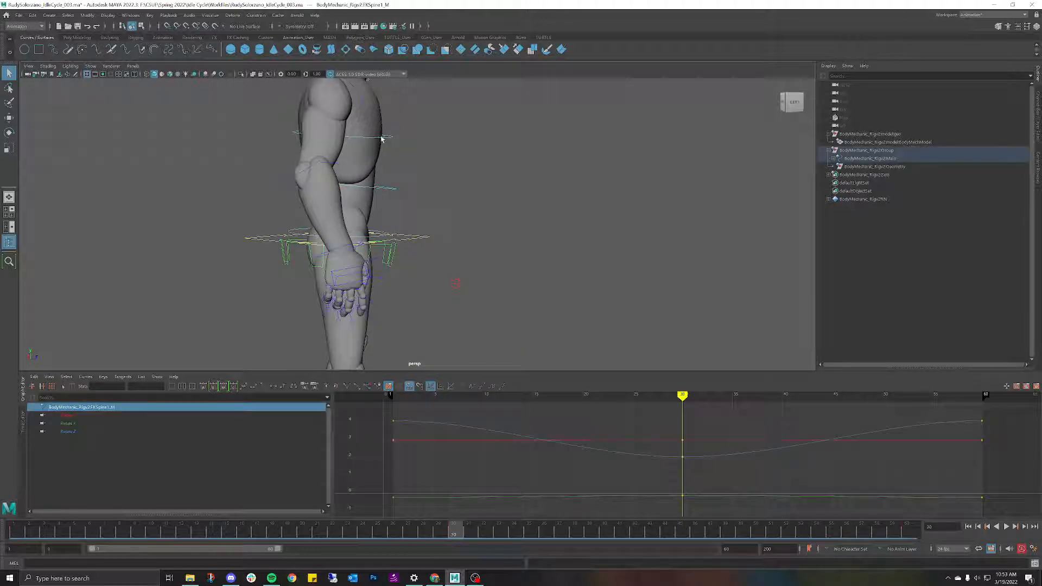
shift+click(380, 138)
scroll(412, 137, down, 5)
mouse_move(433, 137)
alt+mouse_down()
mouse_move(432, 148)
mouse_move(440, 128)
alt+mouse_up()
key(e)
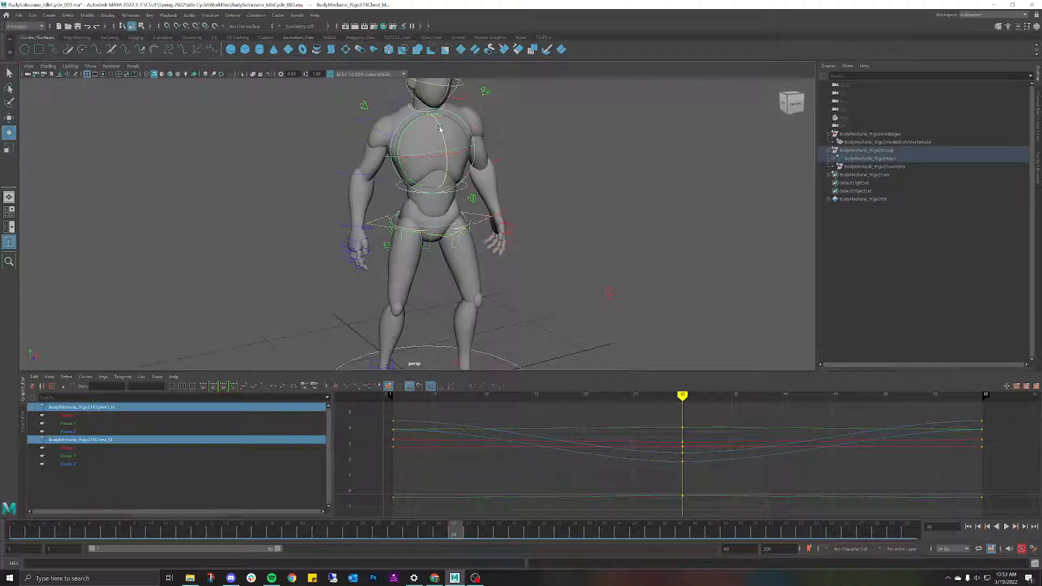
key(s)
Play the idle animation on the whole body, first with the spine and chest controls selected and again with them deselected.
key(alt+v)
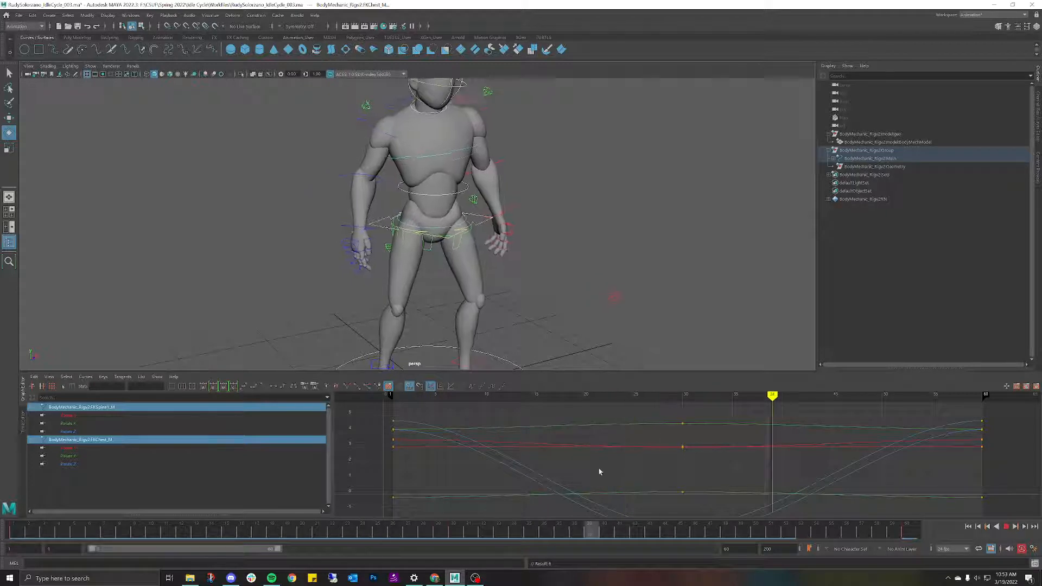
key(Escape)
scroll(504, 168, down, 4)
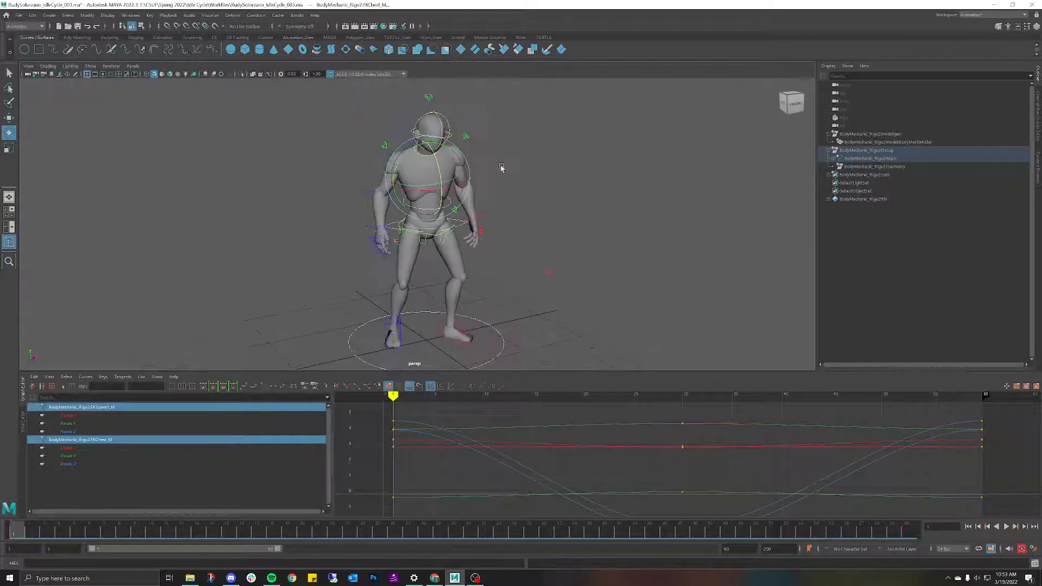
click(505, 170)
click(1006, 527)
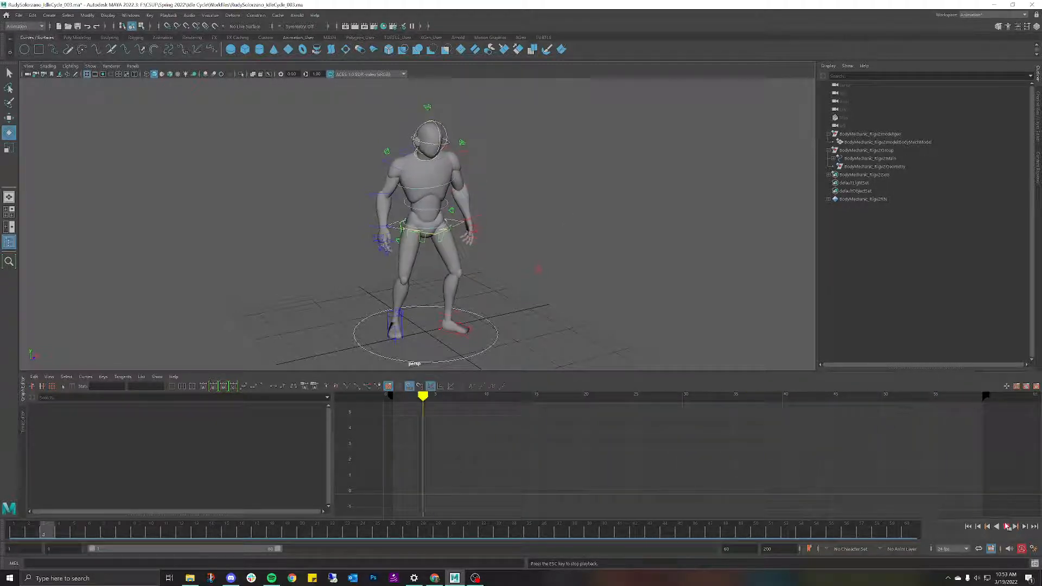
key(Escape)
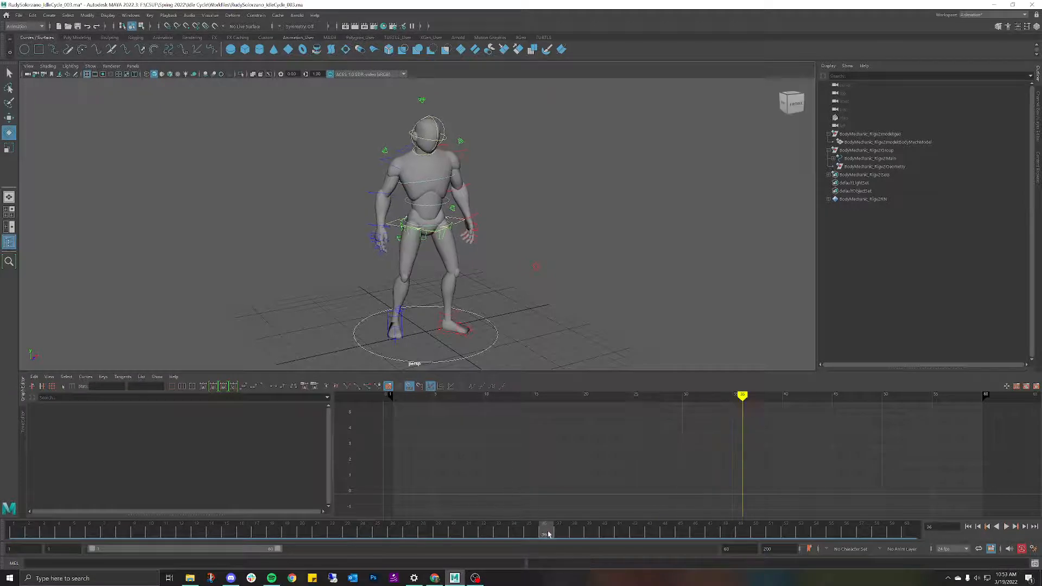
Examine the FKSpine1_M and FKChest_M animation curves at frame 30, then deselect the controls and play the idle on the whole body.
drag(548, 534, 453, 534)
scroll(432, 194, up, 5)
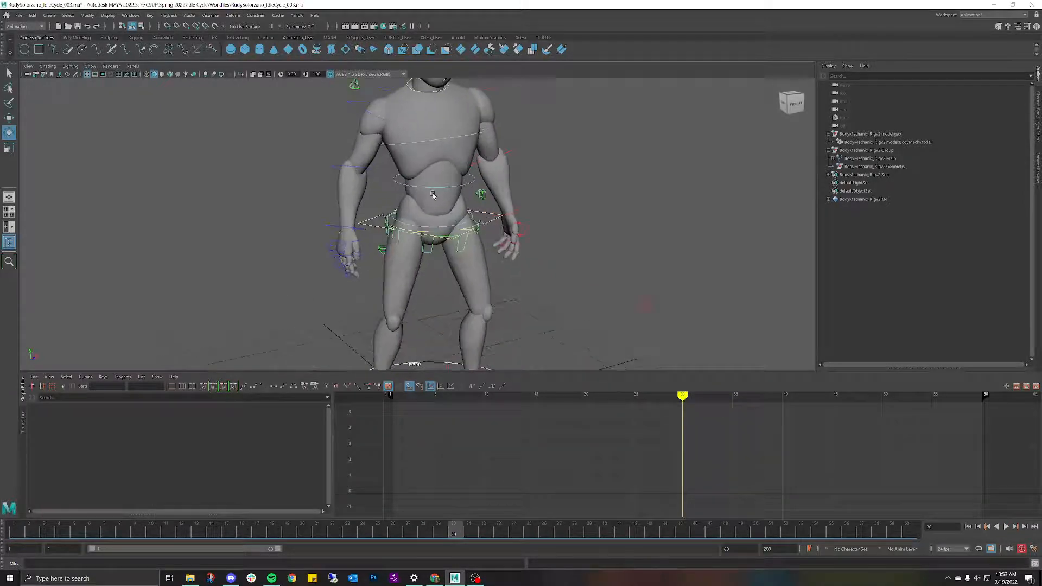
click(435, 174)
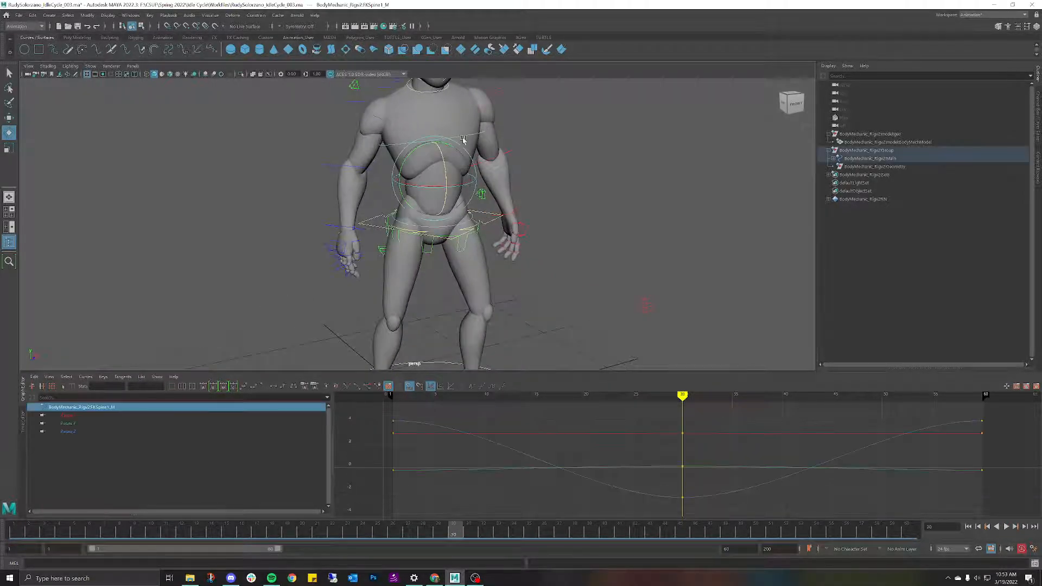
shift+click(426, 122)
scroll(442, 117, down, 3)
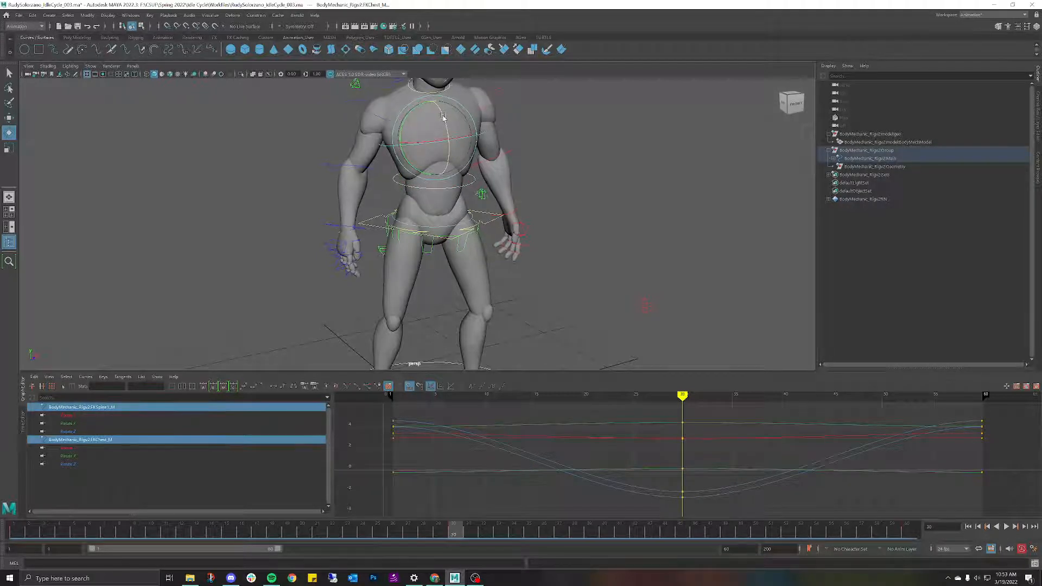
click(563, 172)
alt+drag(537, 166, 486, 365)
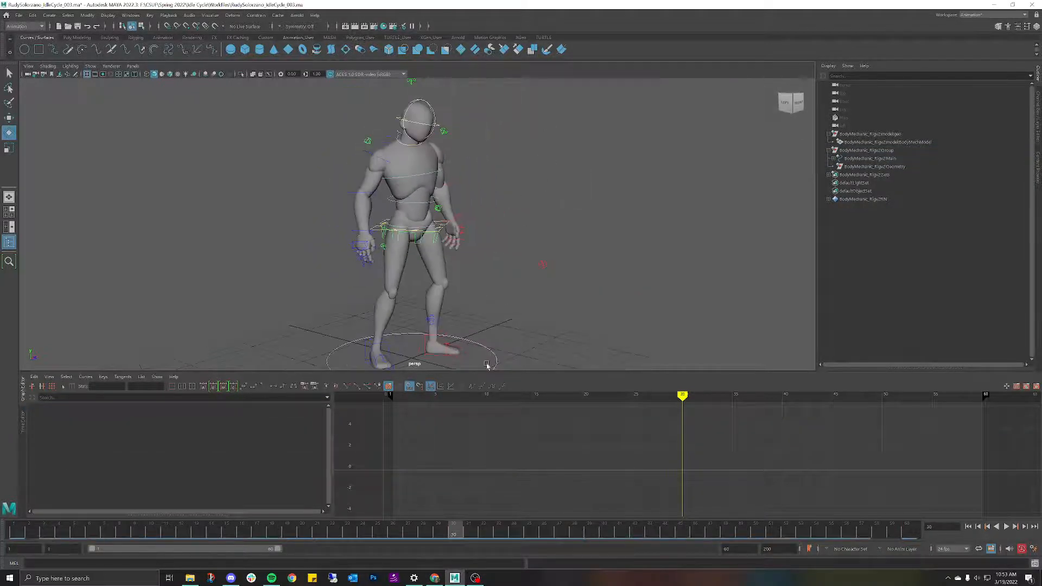
drag(460, 520, 323, 342)
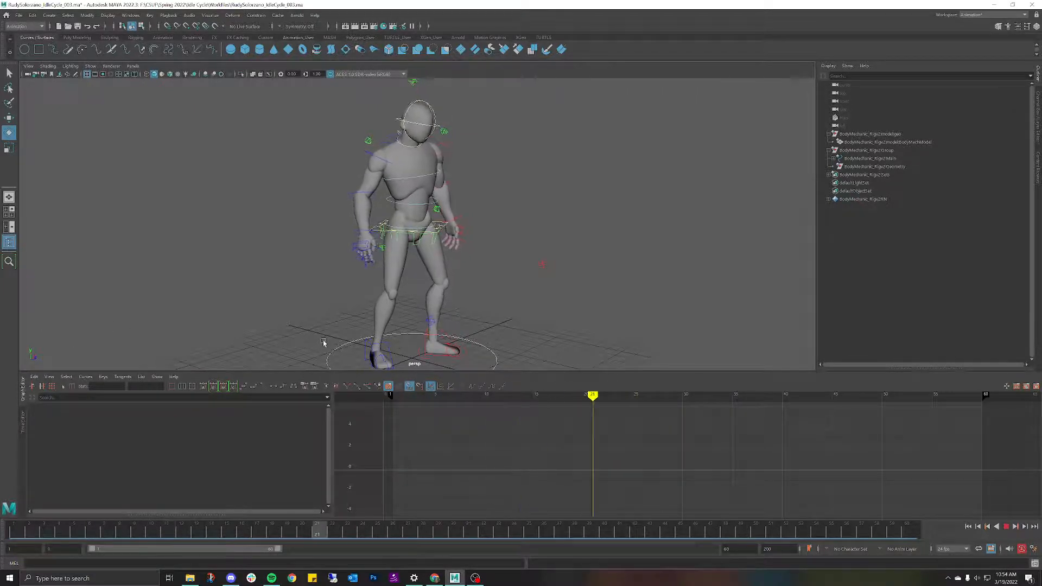
Rotate the FKScapula_R control at frame 30, key it and play the idle animation to check the shoulder motion.
scroll(409, 122, up, 3)
alt+drag(409, 122, 364, 137)
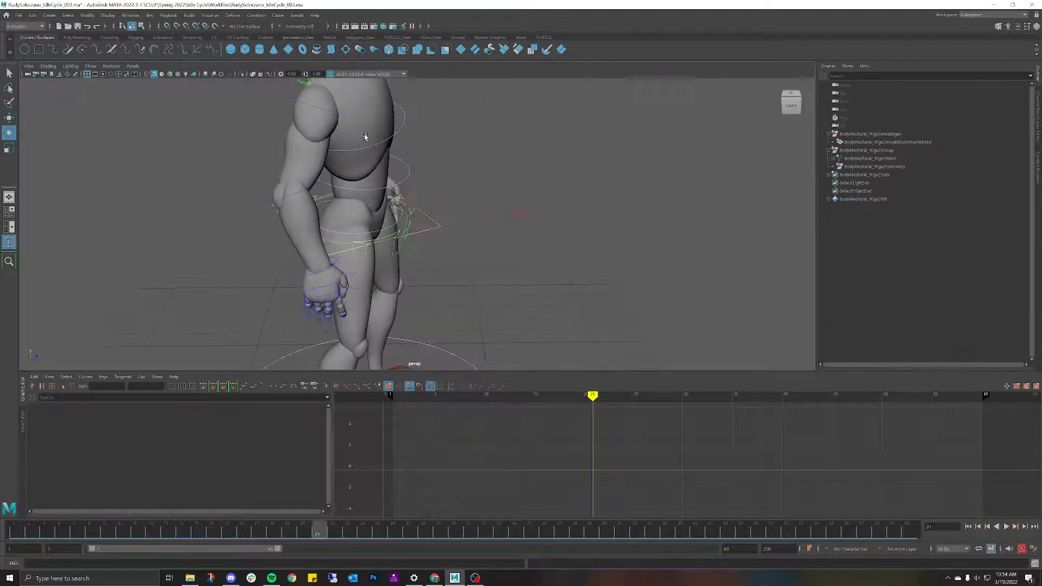
click(340, 115)
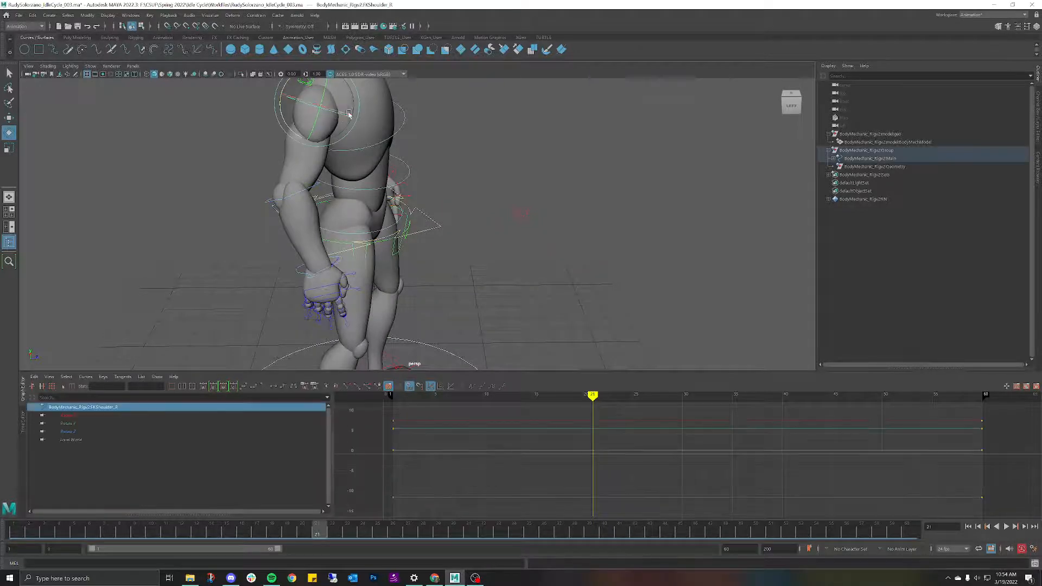
alt+drag(341, 115, 407, 158)
click(387, 144)
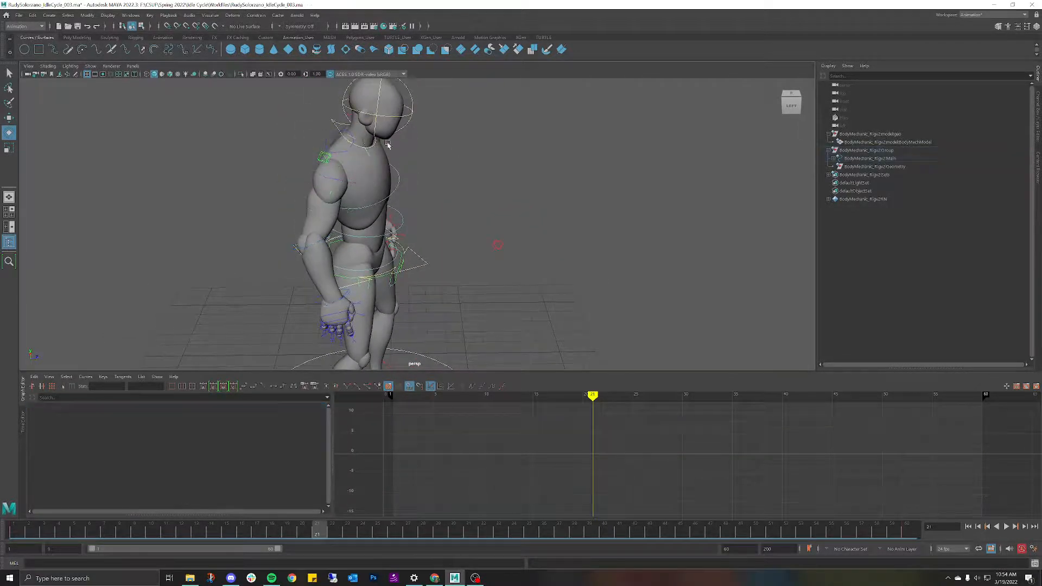
click(349, 151)
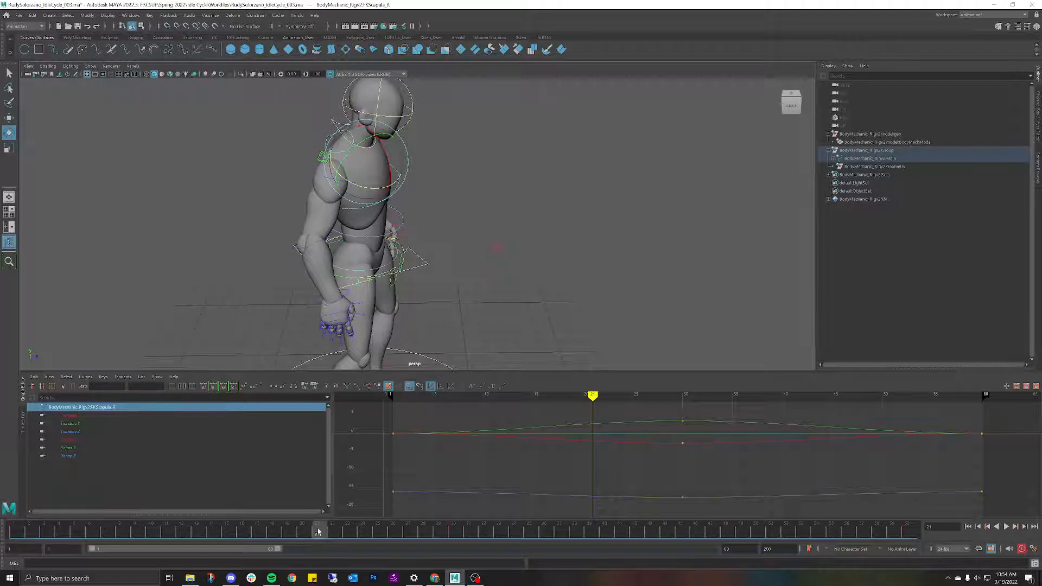
drag(318, 531, 457, 497)
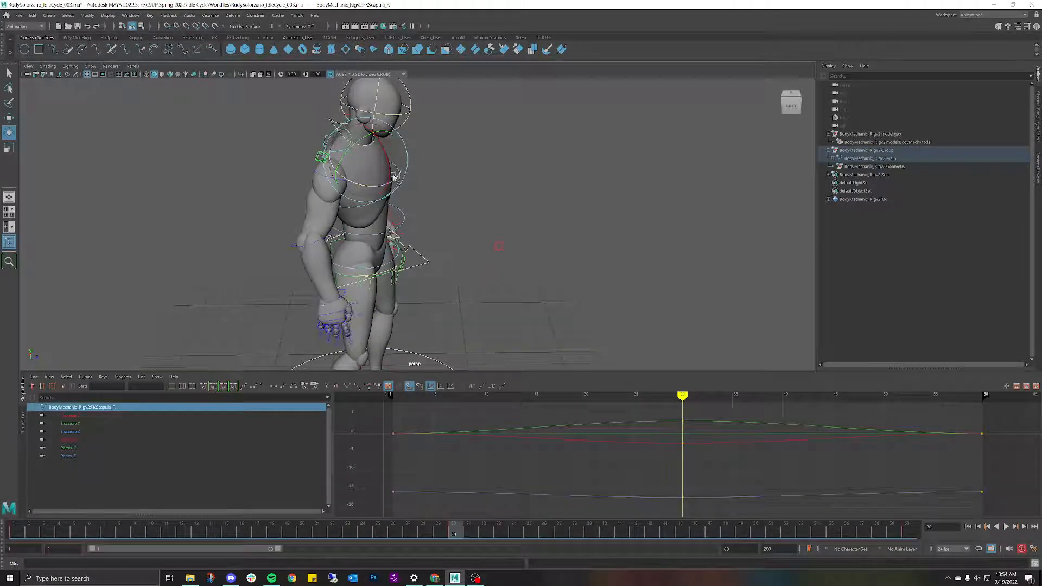
alt+drag(380, 190, 482, 166)
key(alt+v)
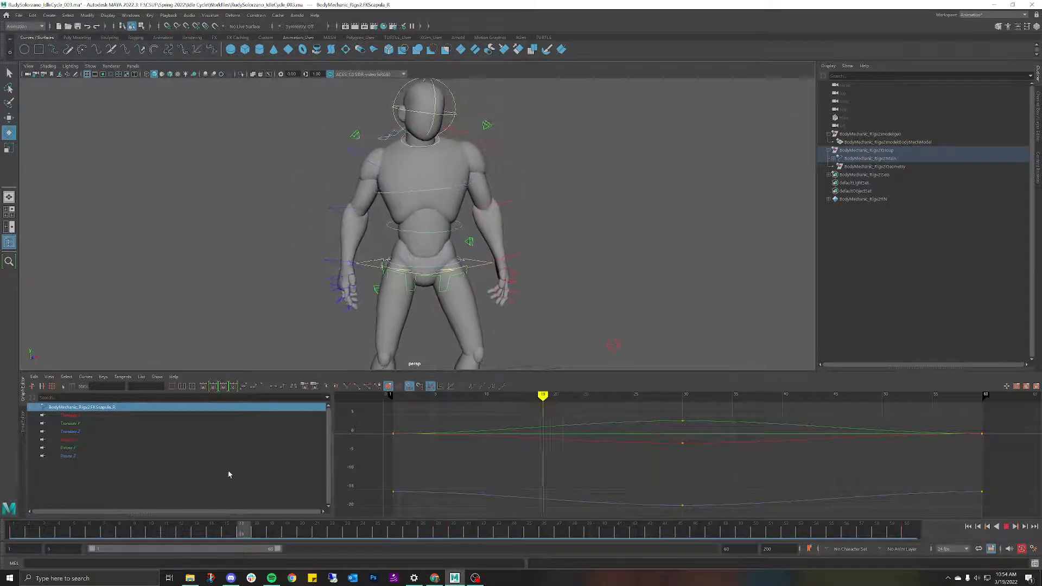
key(alt+v)
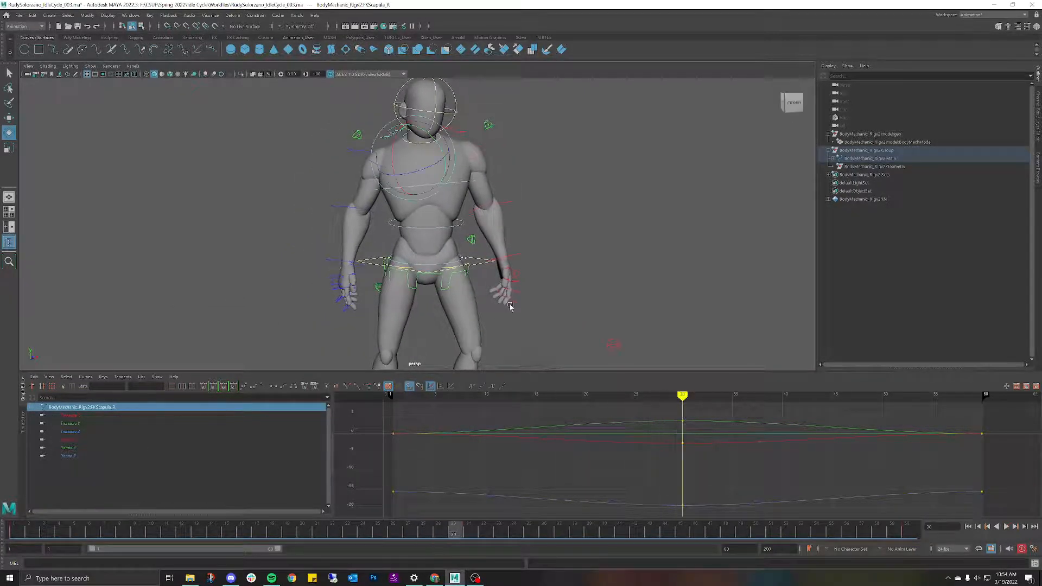
Rotate the FKShoulder_L control slightly at frame 30, key it and play the idle animation to check the arm.
alt+drag(434, 188, 544, 186)
click(546, 173)
click(518, 173)
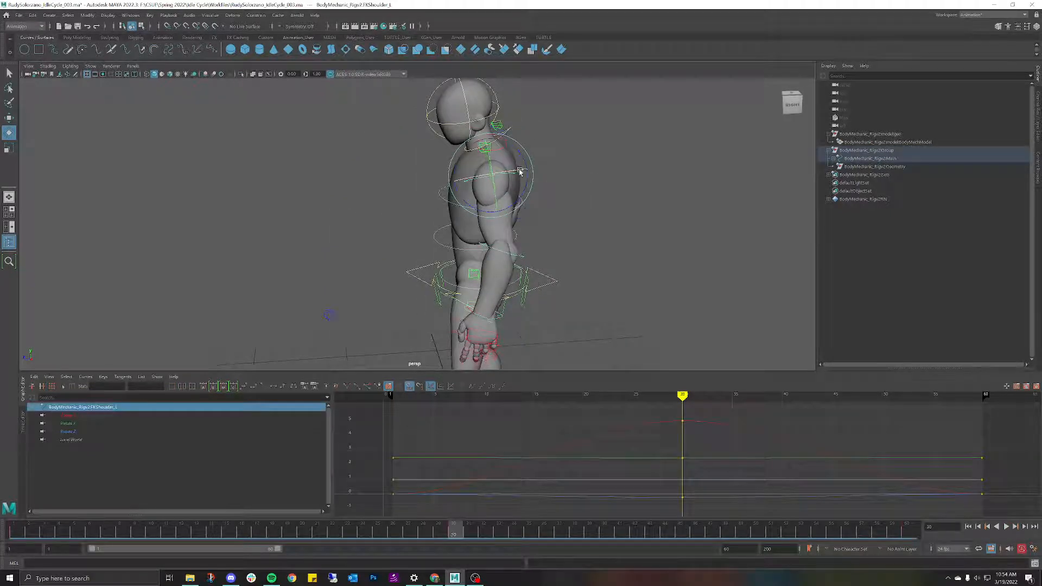
alt+drag(520, 172, 653, 186)
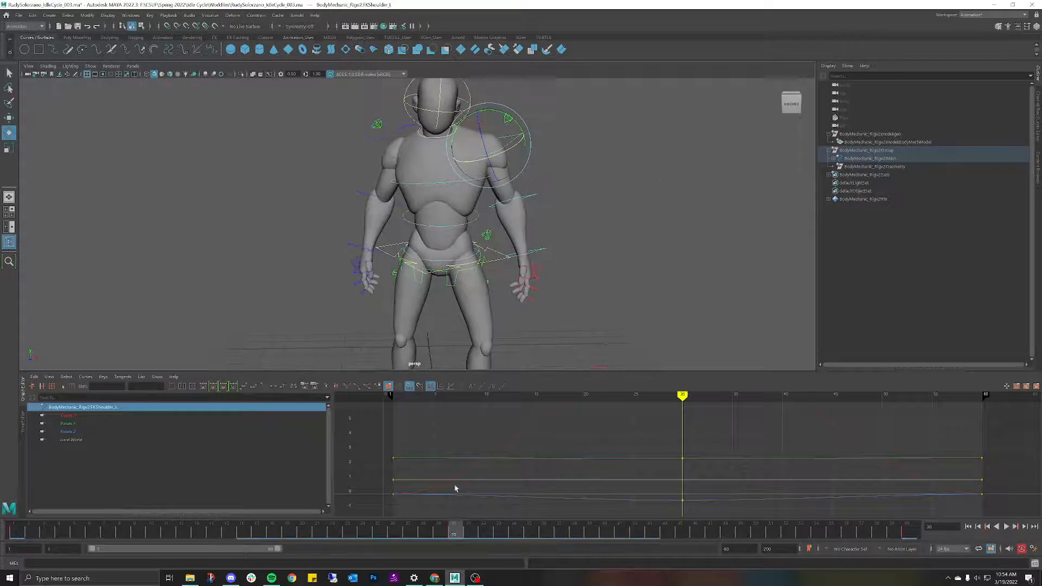
key(alt+v)
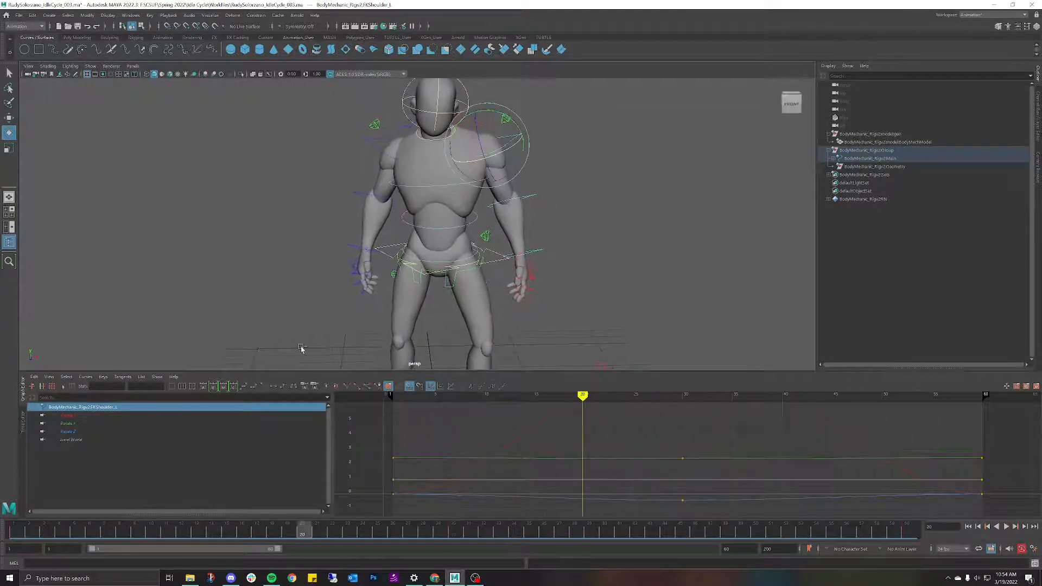
key(Escape)
drag(519, 163, 524, 151)
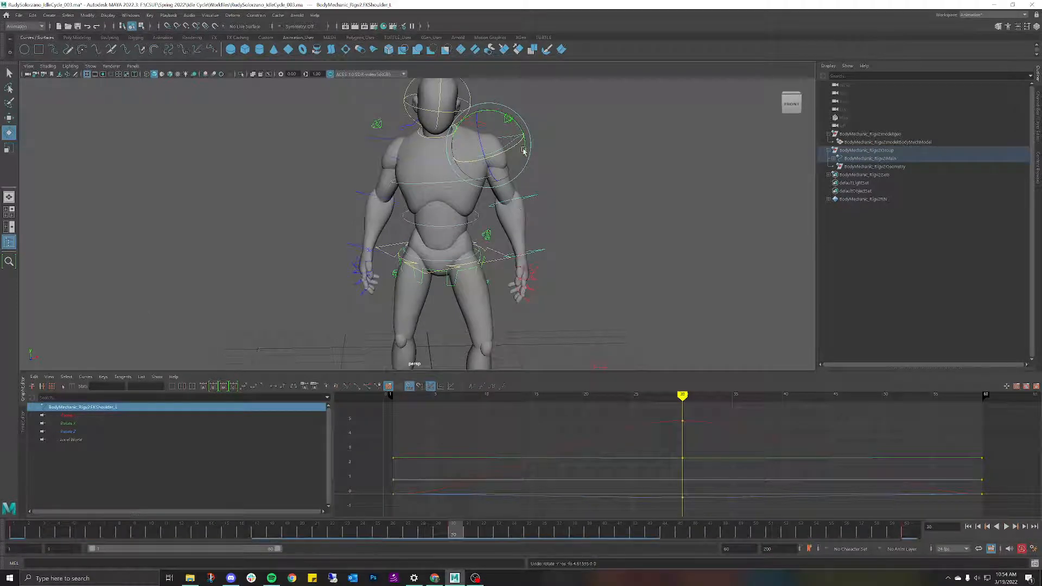
key(s)
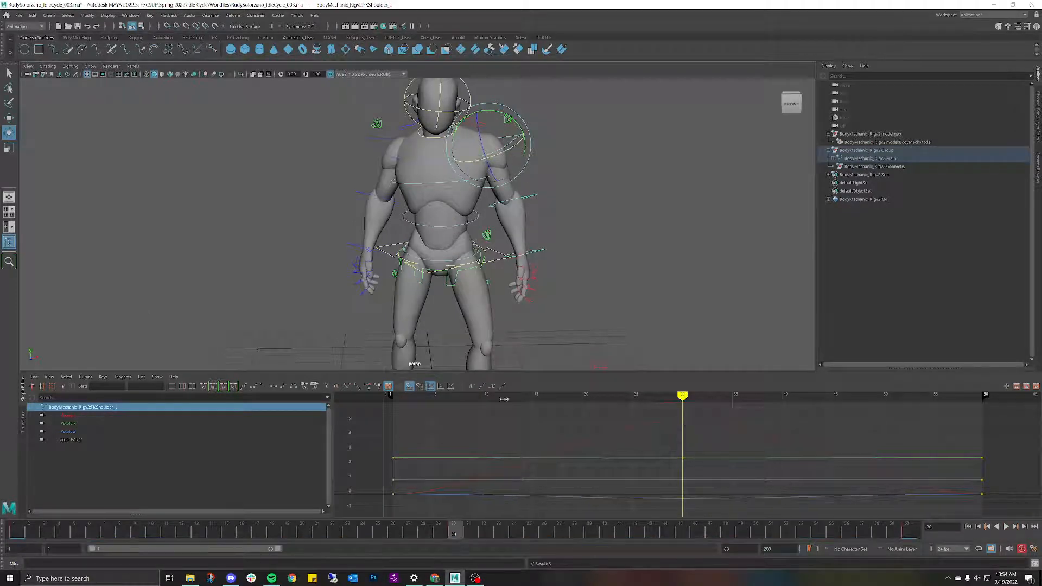
key(alt+v)
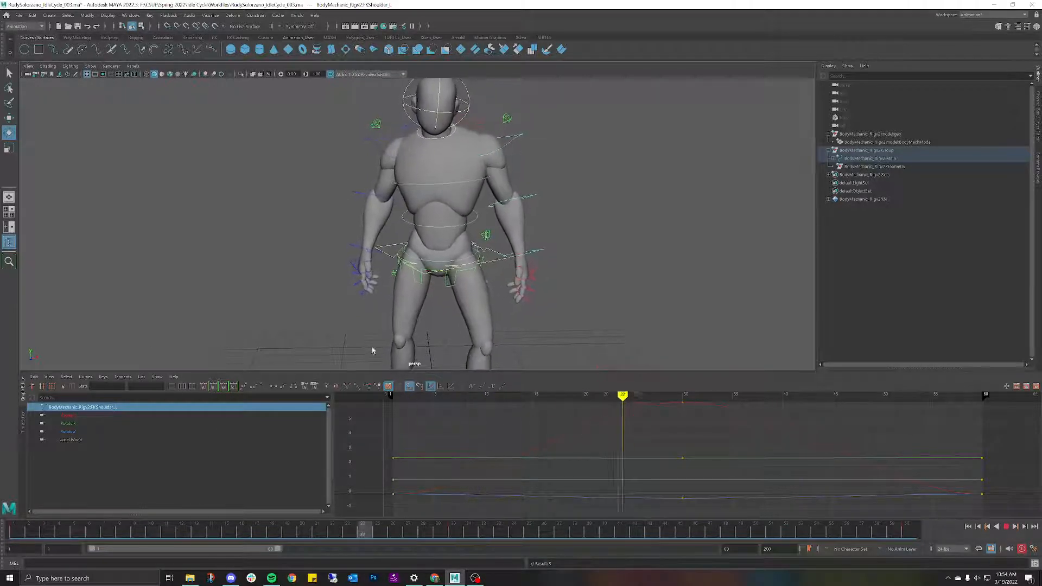
key(alt+v)
Rotate the FKShoulder_R control slightly at frame 30, key it, play the idle animation and deselect the control.
click(385, 154)
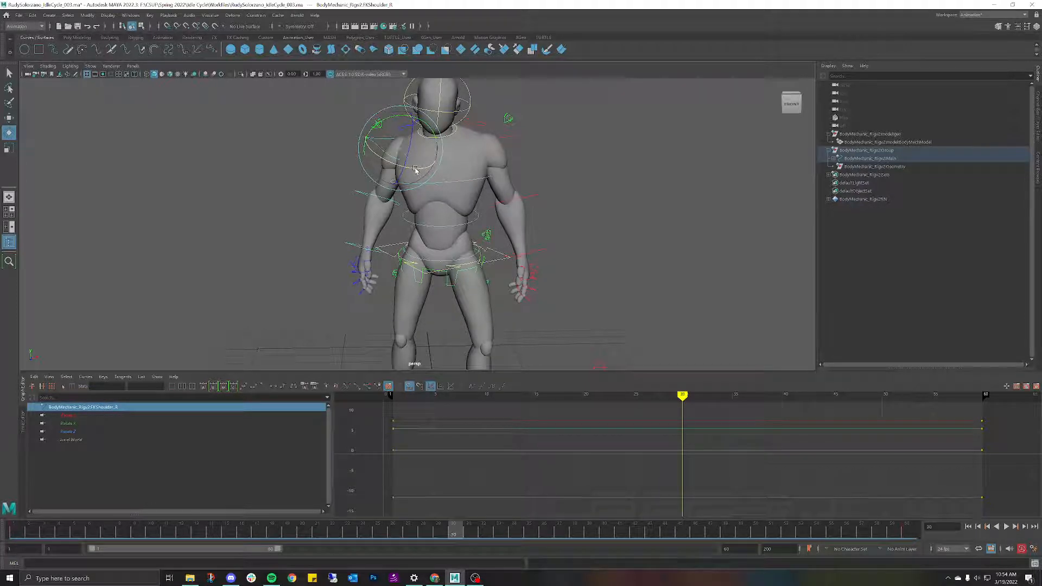
drag(377, 518, 377, 496)
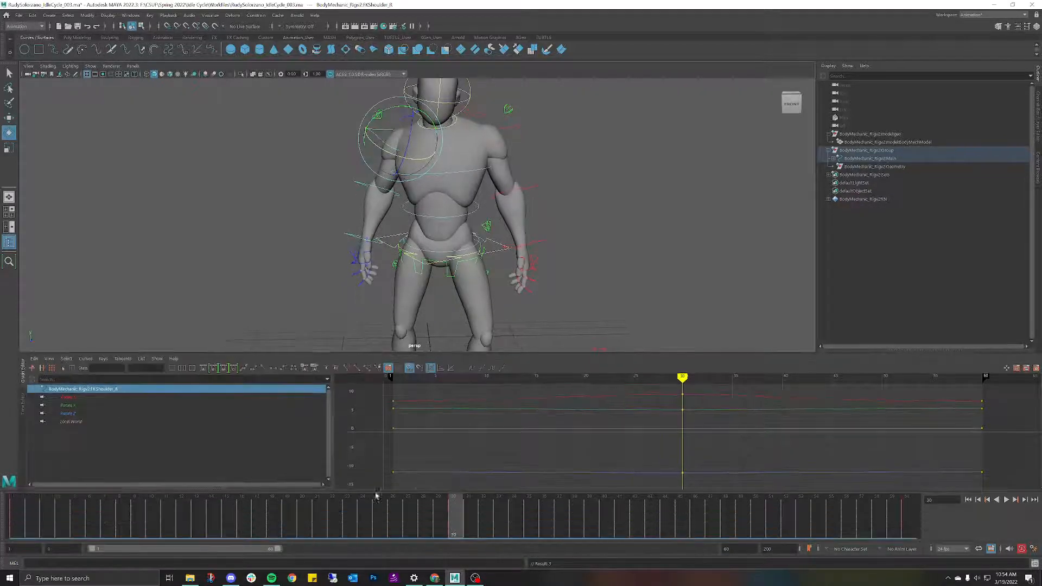
key(alt+v)
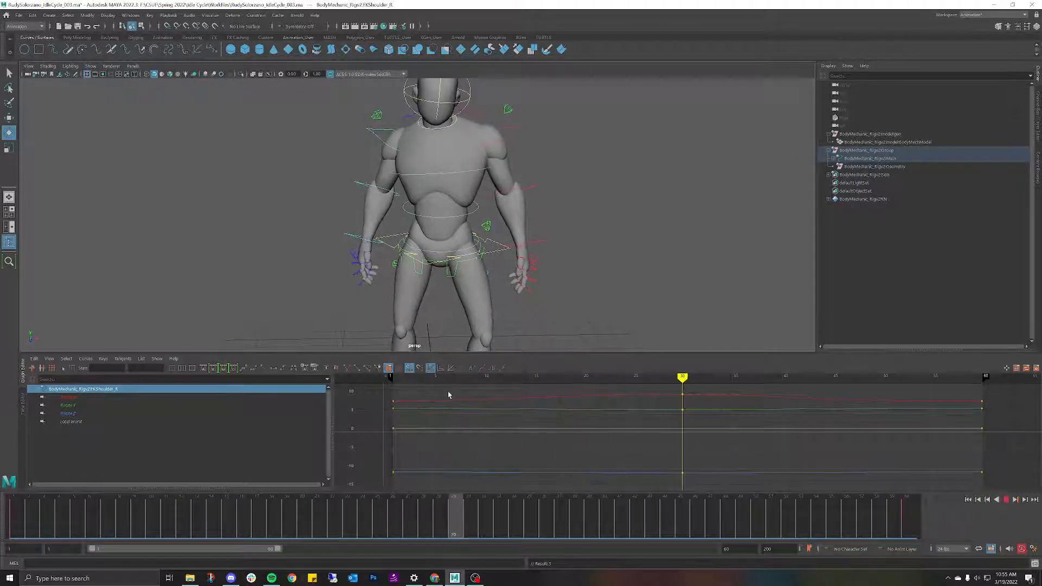
click(546, 204)
Select the FKHead_M control and play the idle animation from several angles to examine the head motion.
scroll(566, 159, down, 2)
alt+drag(566, 158, 481, 218)
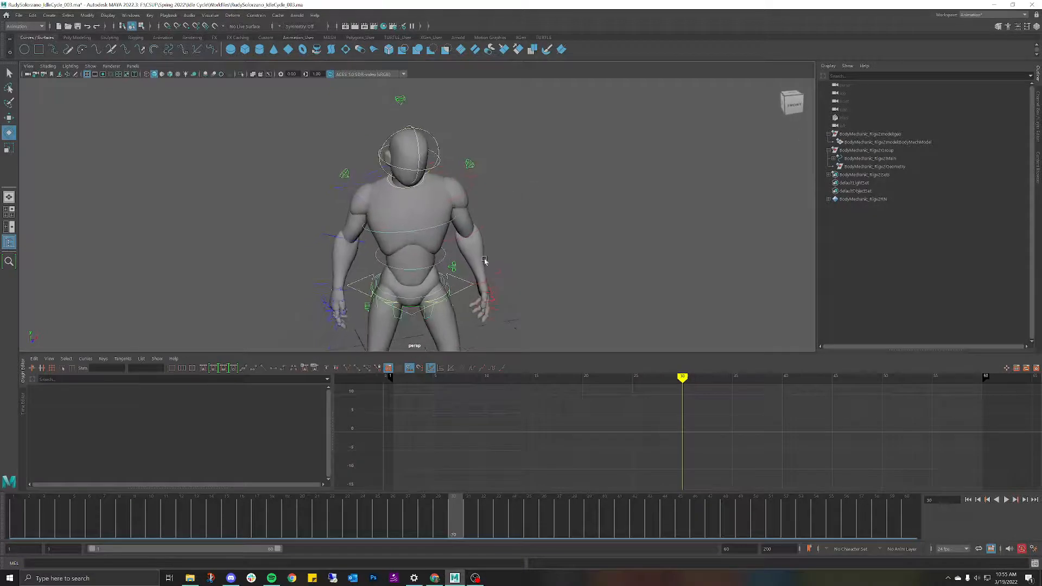
click(413, 172)
alt+drag(412, 172, 484, 206)
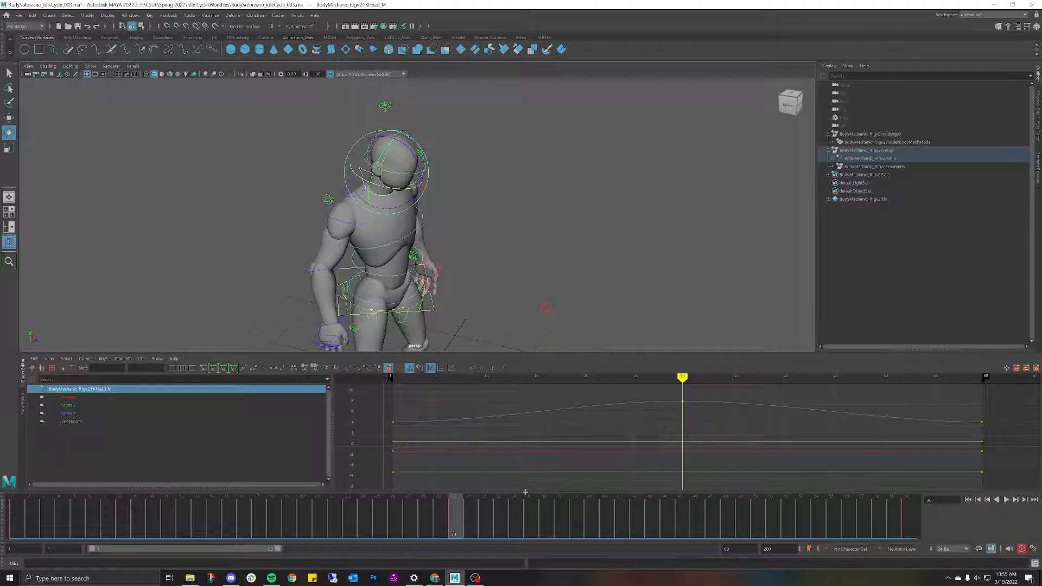
drag(525, 492, 523, 509)
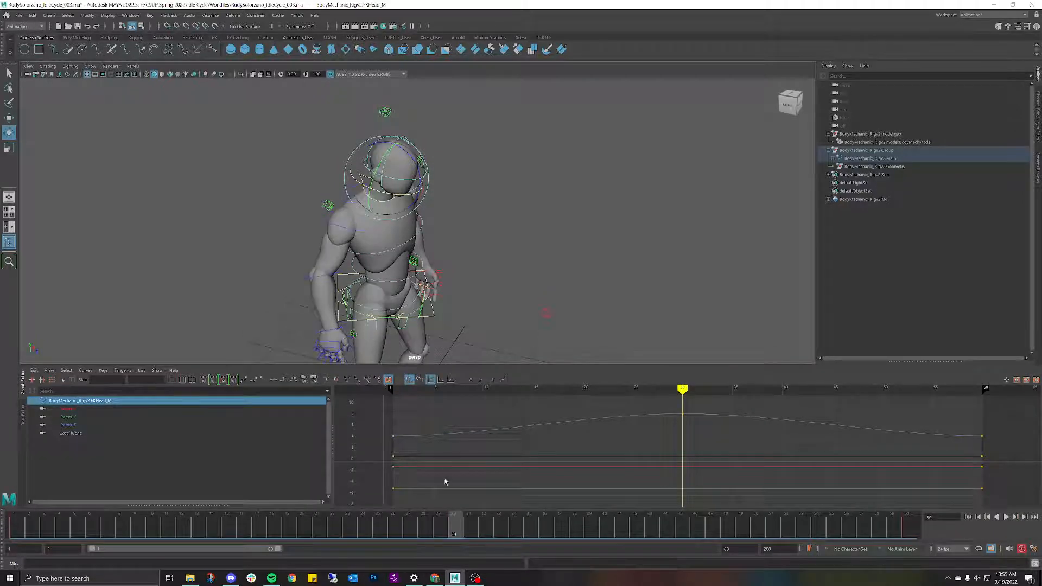
mouse_move(455, 521)
mouse_down()
mouse_move(273, 523)
mouse_move(455, 522)
mouse_up()
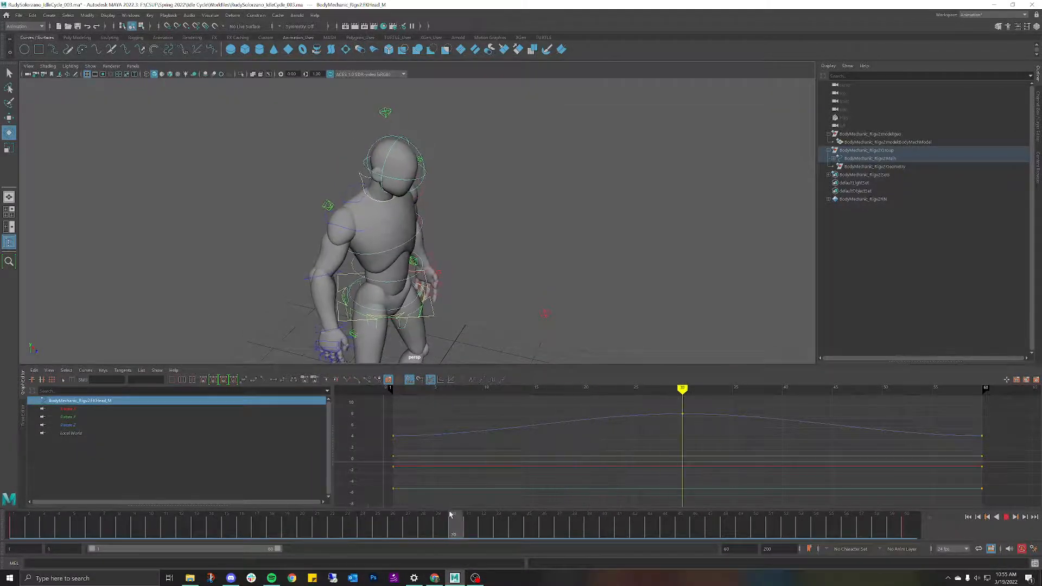
alt+drag(502, 307, 472, 292)
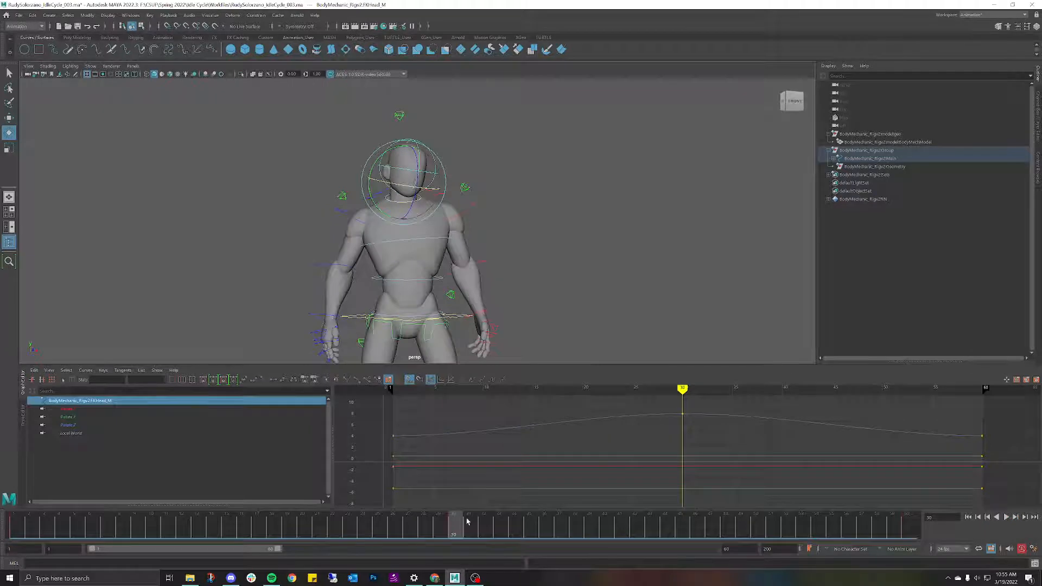
key(alt+v)
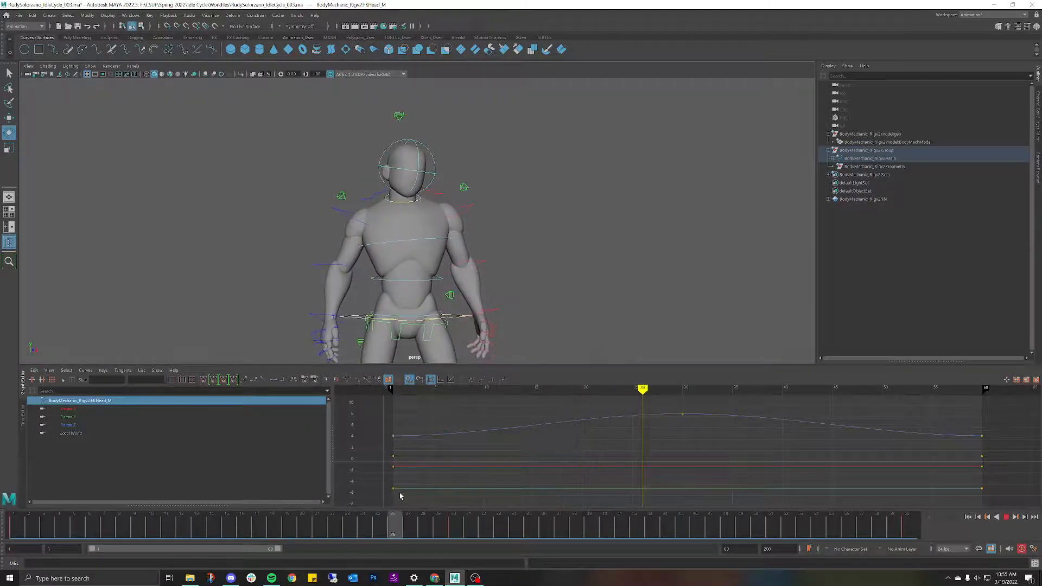
key(alt+v)
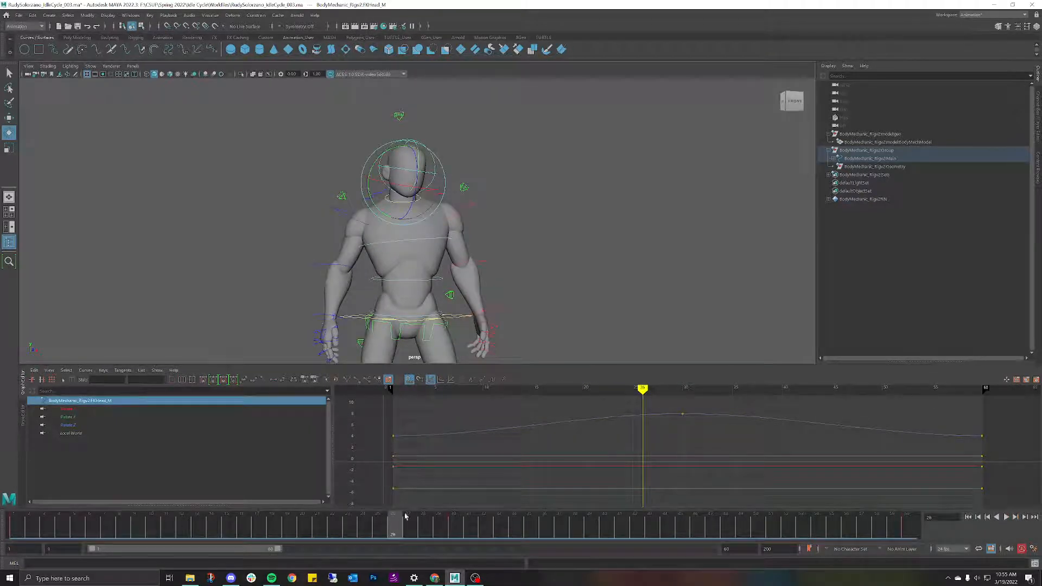
Try rotating the FKHead_M control at frame 30 to flatten its motion curve, key it and play the animation.
drag(405, 516, 451, 521)
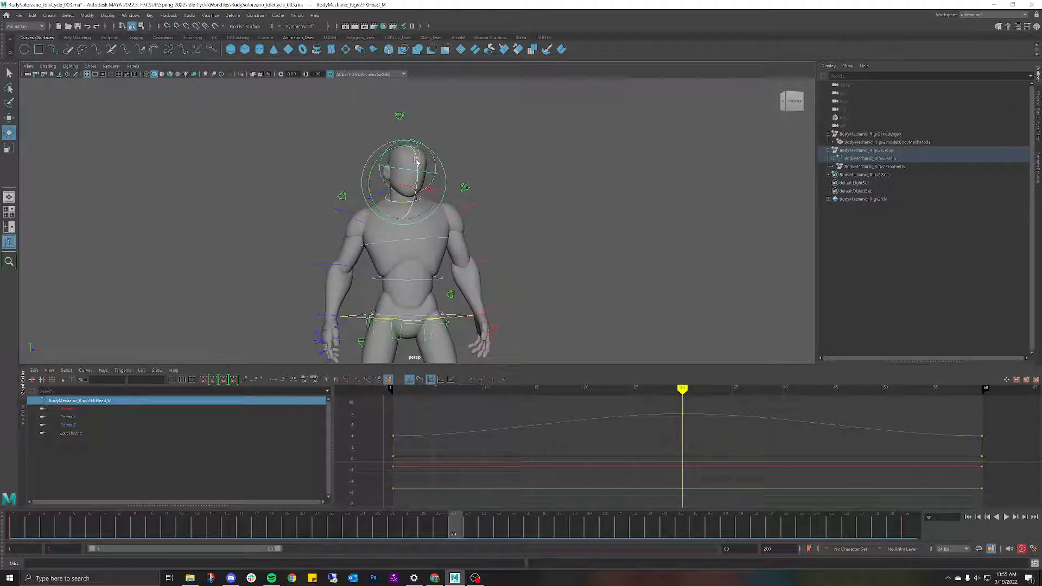
key(ctrl+v)
key(alt+v)
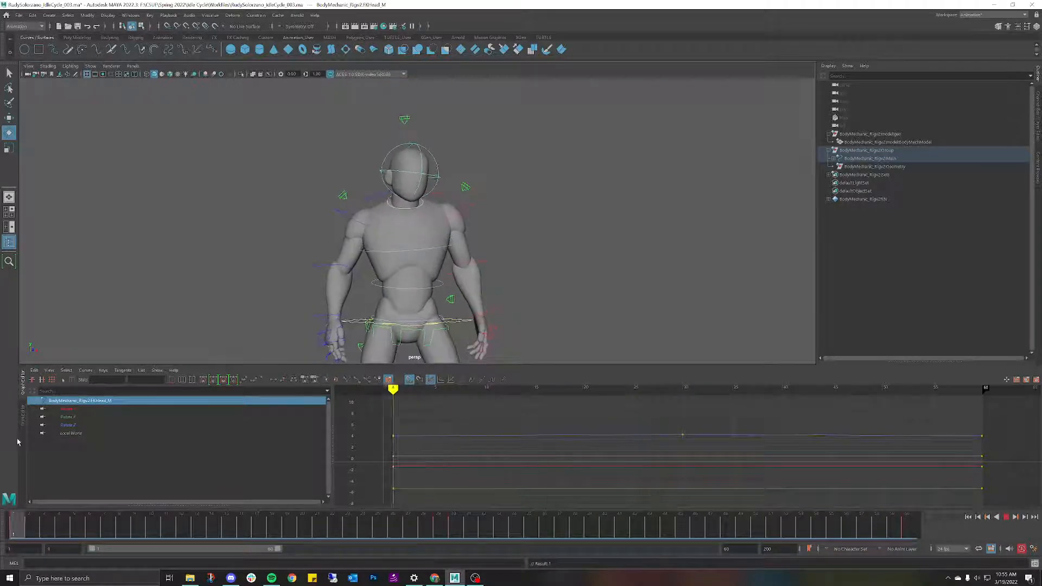
key(alt+v)
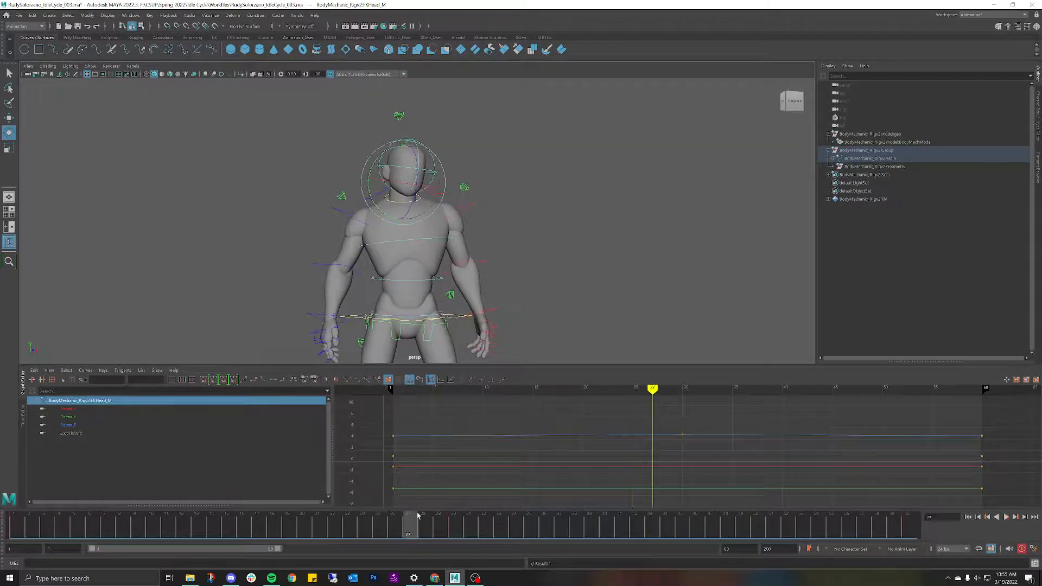
Try rotating the FKHead_M control further at frame 30 and scrub back to frame 1 to compare the poses.
click(454, 521)
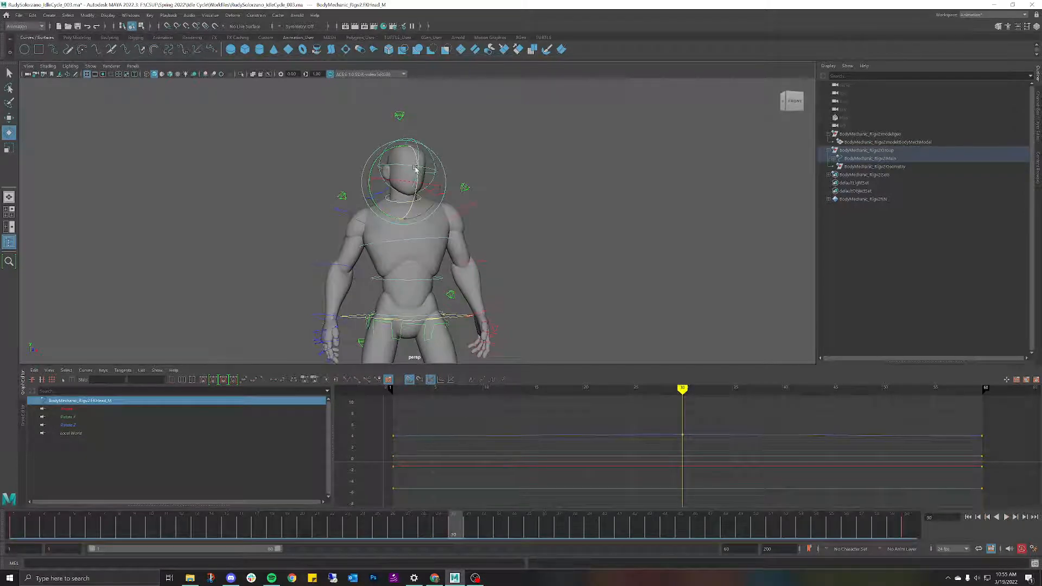
drag(416, 169, 414, 190)
mouse_move(461, 525)
mouse_down()
mouse_move(102, 439)
mouse_move(95, 406)
mouse_move(440, 426)
mouse_move(135, 436)
mouse_move(7, 413)
mouse_up()
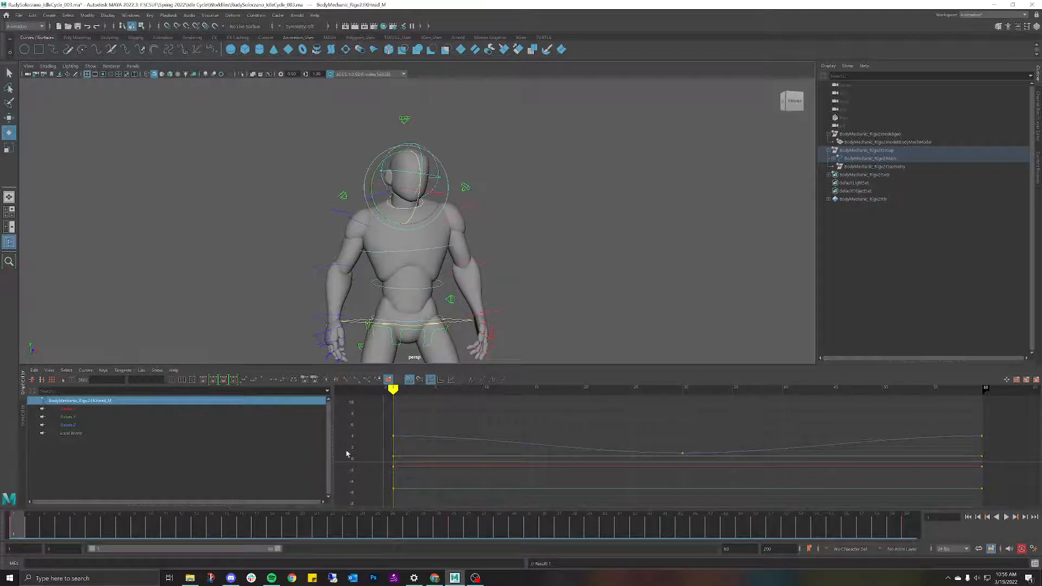
Undo both FKHead_M rotation changes made at frame 30.
key(ctrl+z)
key(ctrl+z)
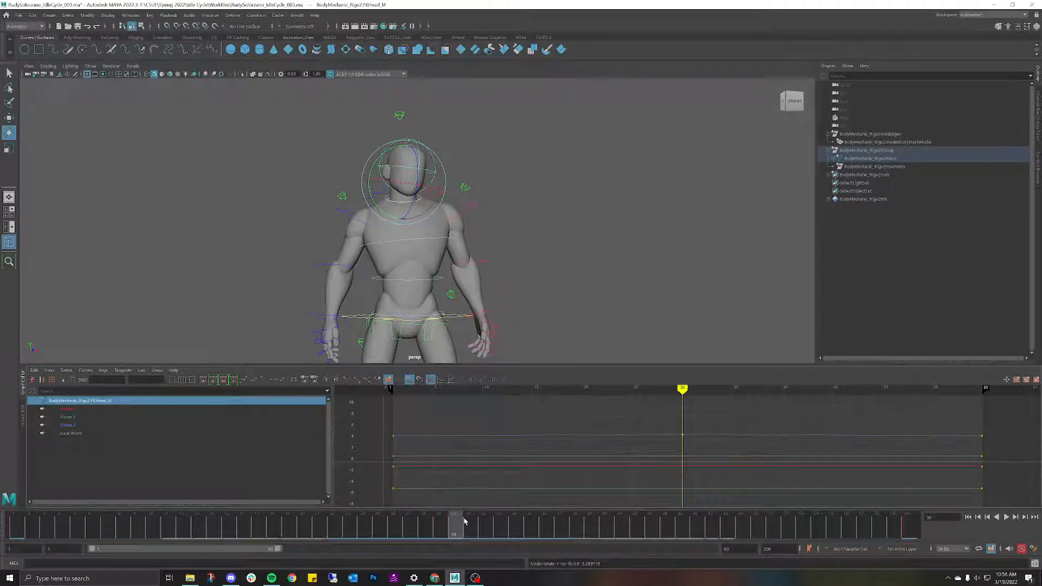
key(ctrl+z)
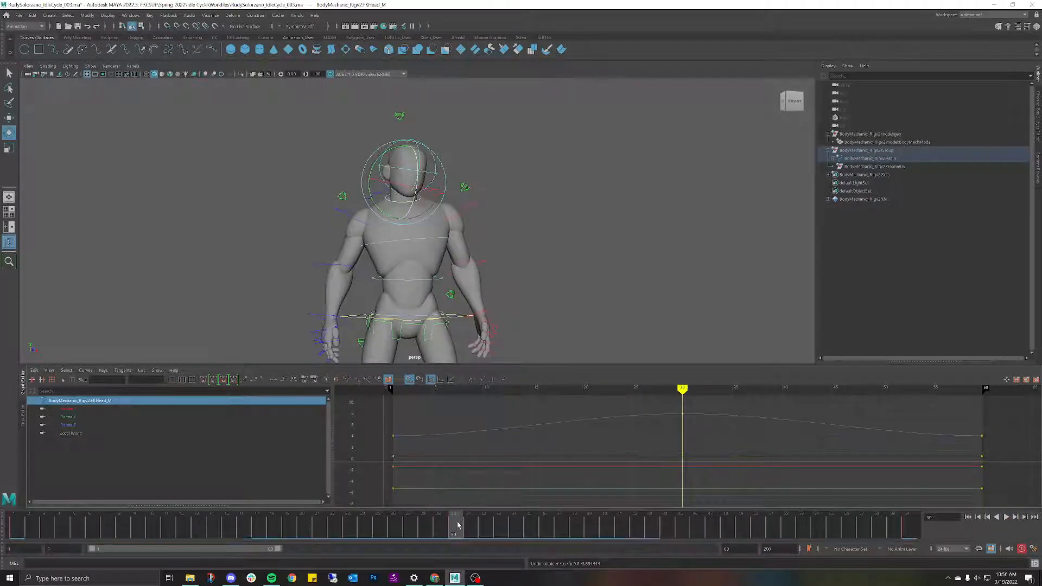
Cut the FKHead_M key at frame 30 and play the animation to check the head without it.
right_click(462, 509)
click(484, 372)
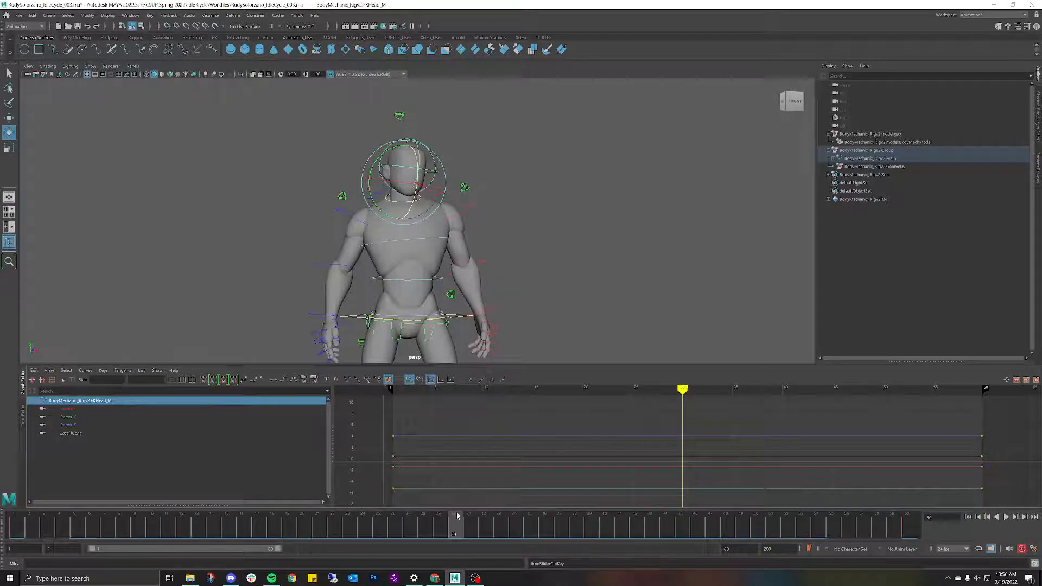
key(alt+v)
key(alt+v)
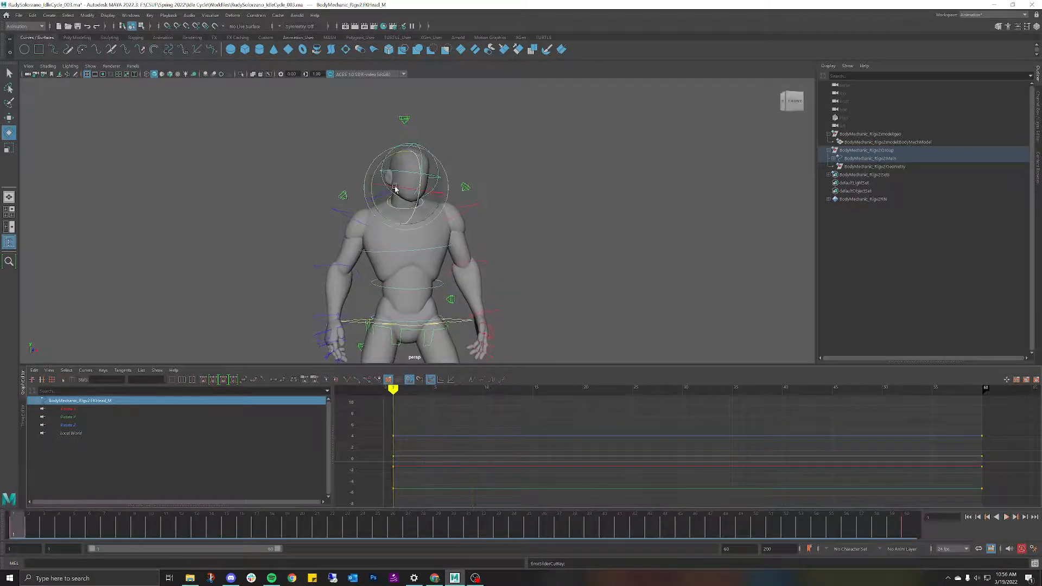
click(503, 146)
scroll(549, 170, down, 5)
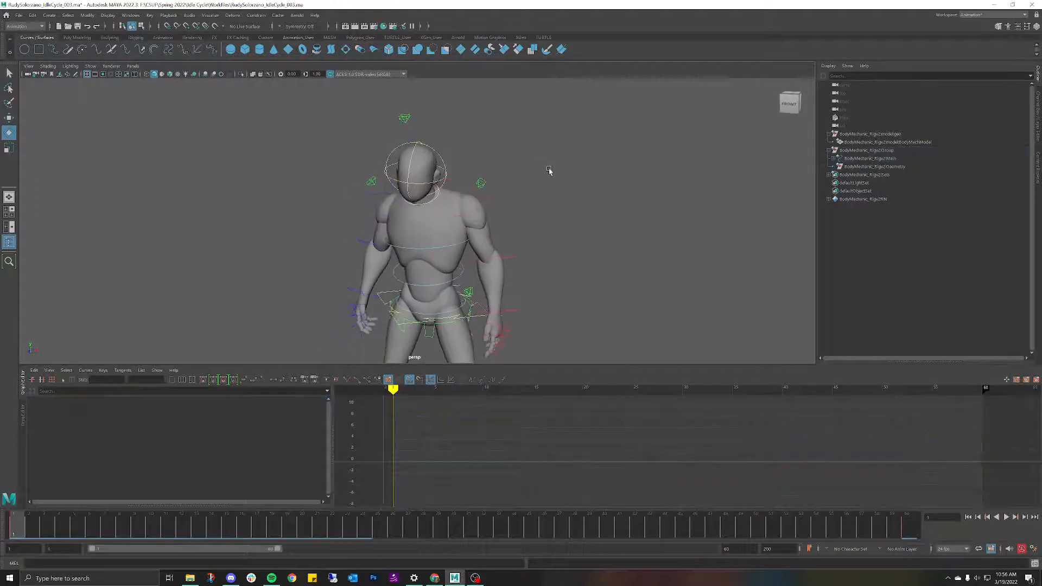
mouse_move(541, 193)
alt+mouse_down()
mouse_move(540, 179)
mouse_move(546, 188)
alt+mouse_up()
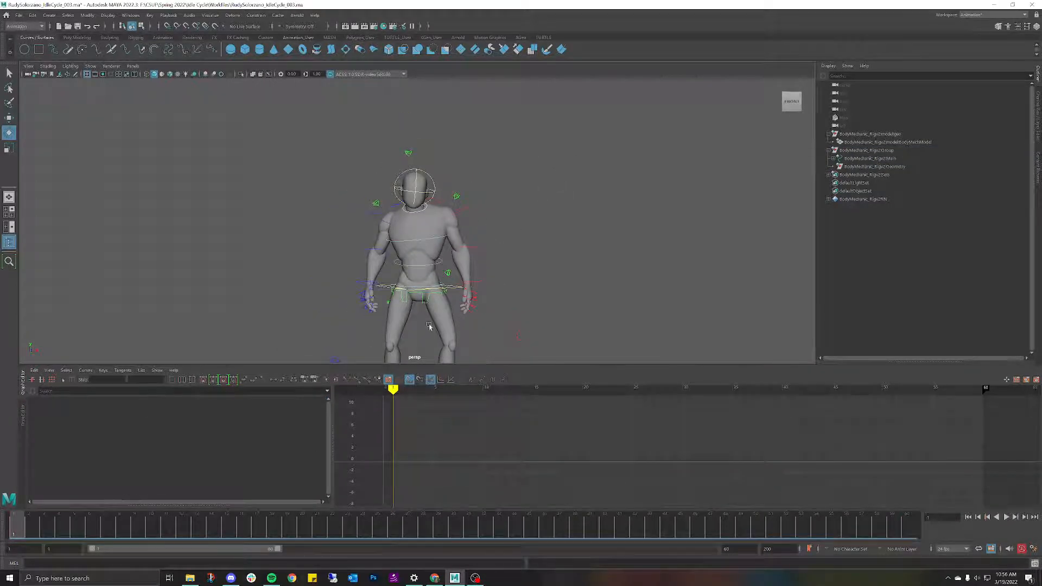
Rotate the FKHead_M control at frame 1 and copy its key onto frame 60 so the head pose loops.
click(414, 170)
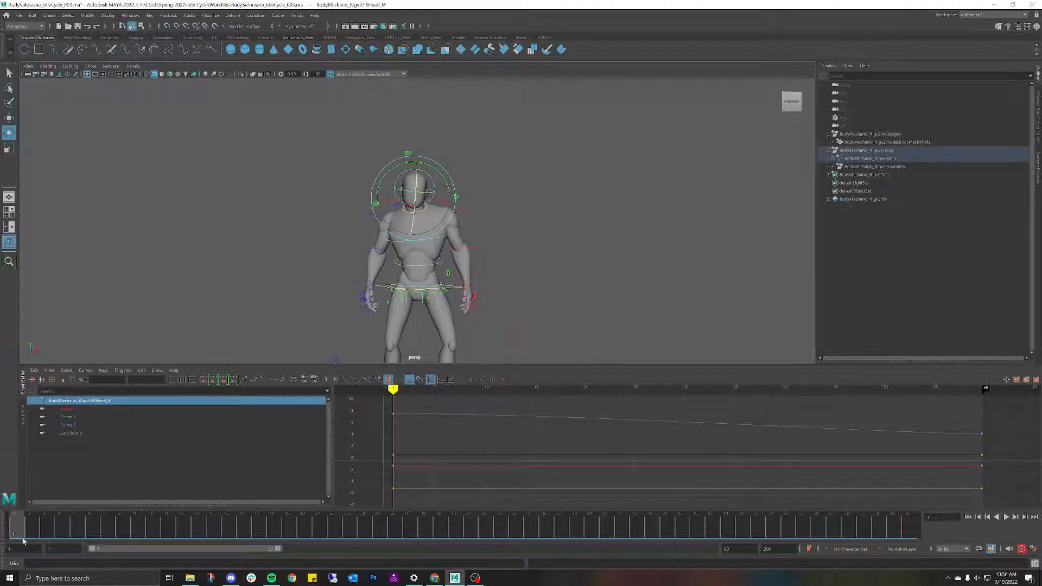
click(904, 523)
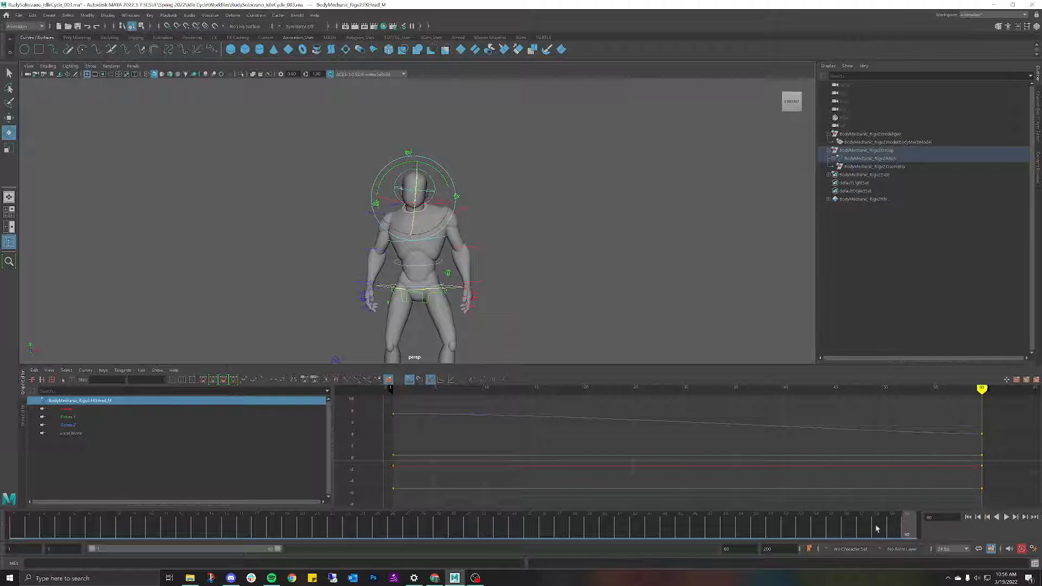
click(20, 526)
right_click(20, 526)
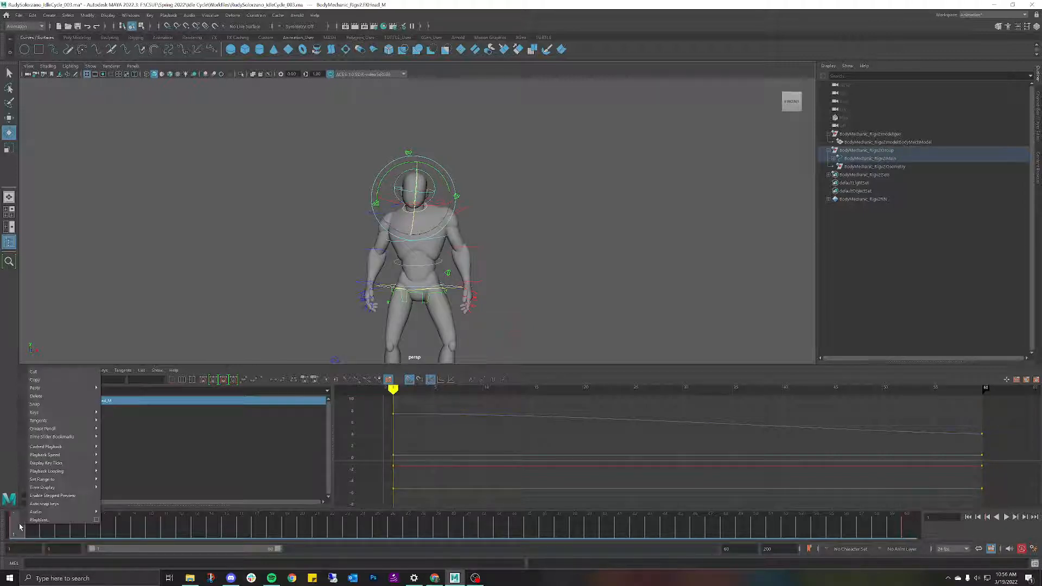
click(45, 380)
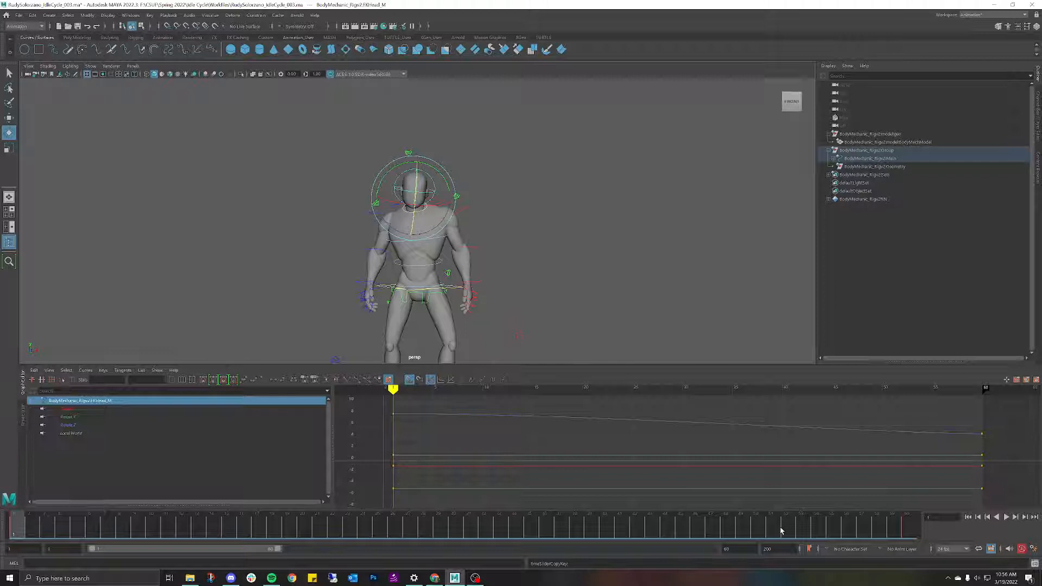
click(904, 525)
right_click(905, 526)
mouse_move(934, 392)
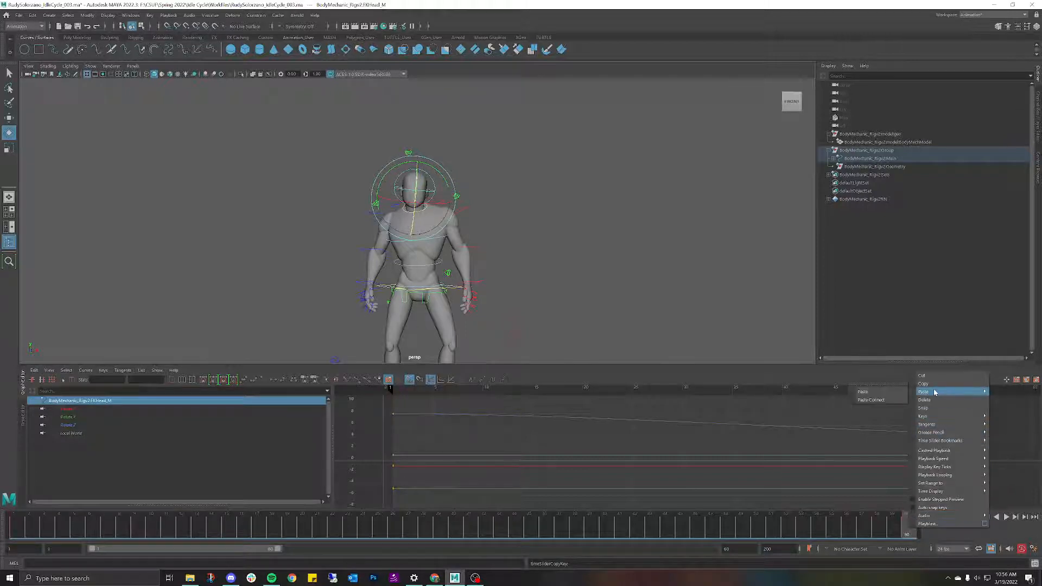
click(897, 392)
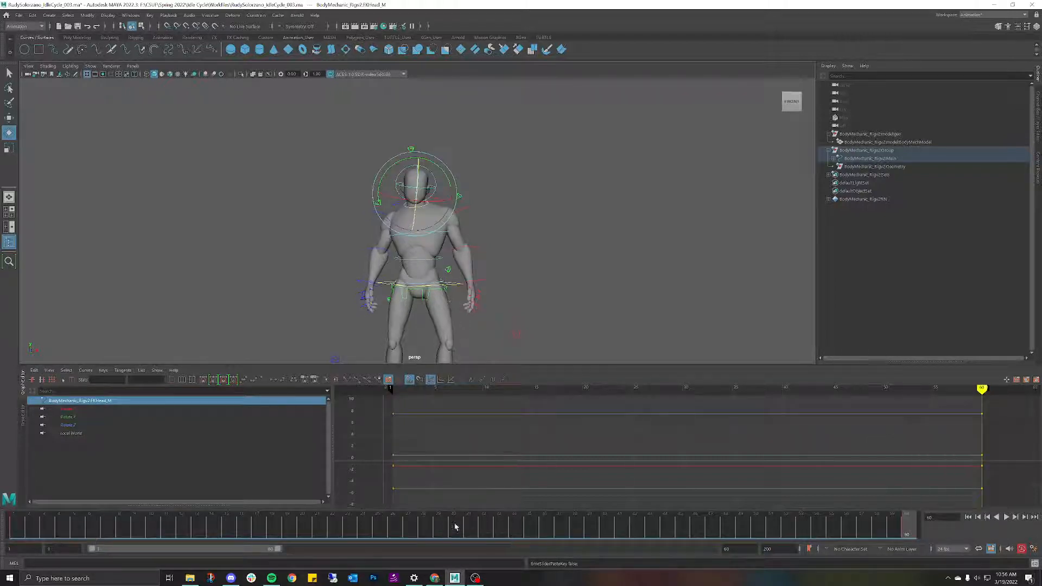
Rotate the FKHead_M control at frame 30 so its Rotate Z curve dips mid-cycle, and play the result.
click(455, 525)
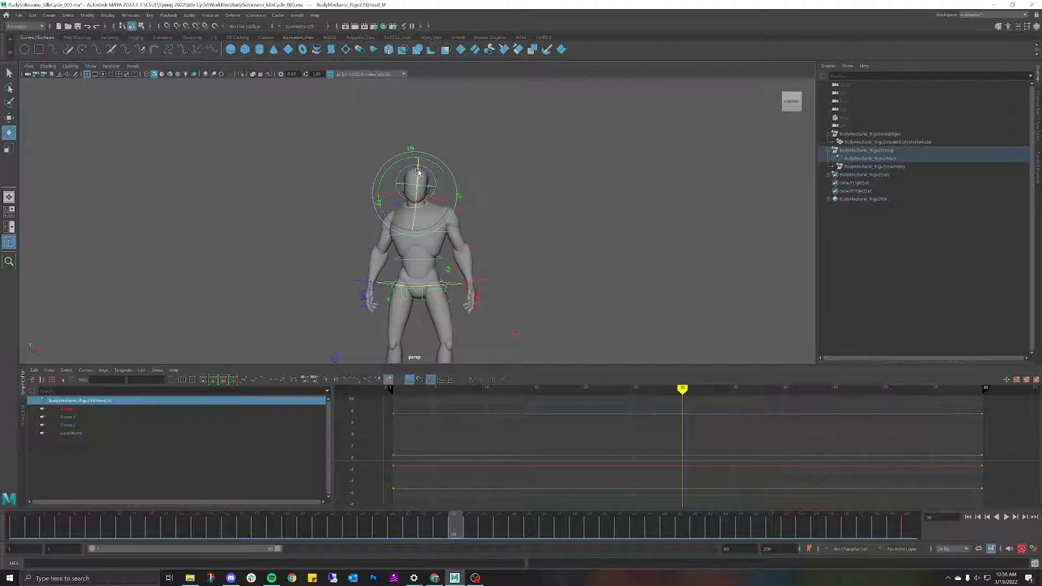
drag(418, 172, 419, 174)
drag(455, 525, 89, 525)
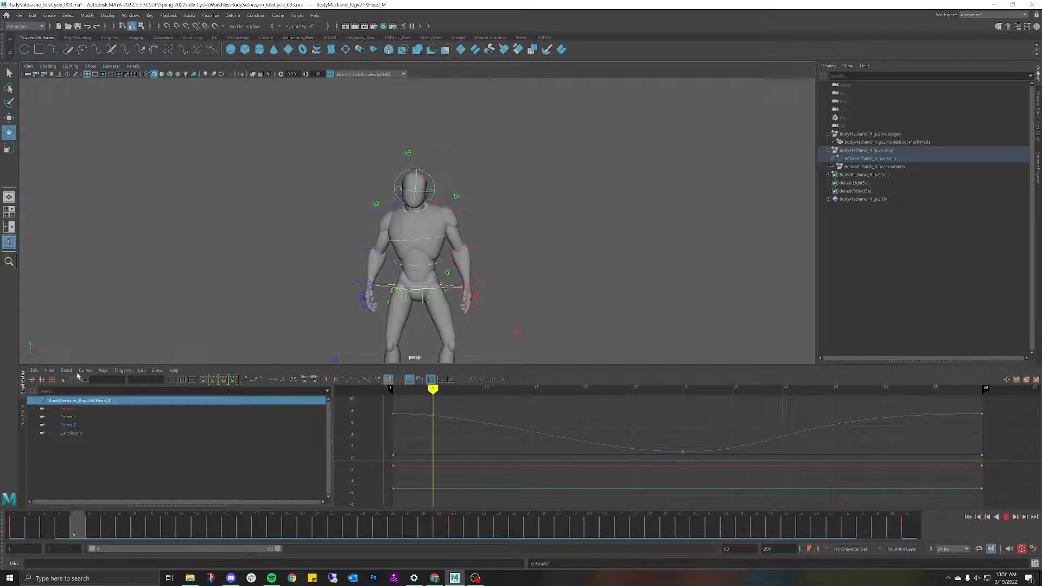
key(Escape)
key(alt+comma)
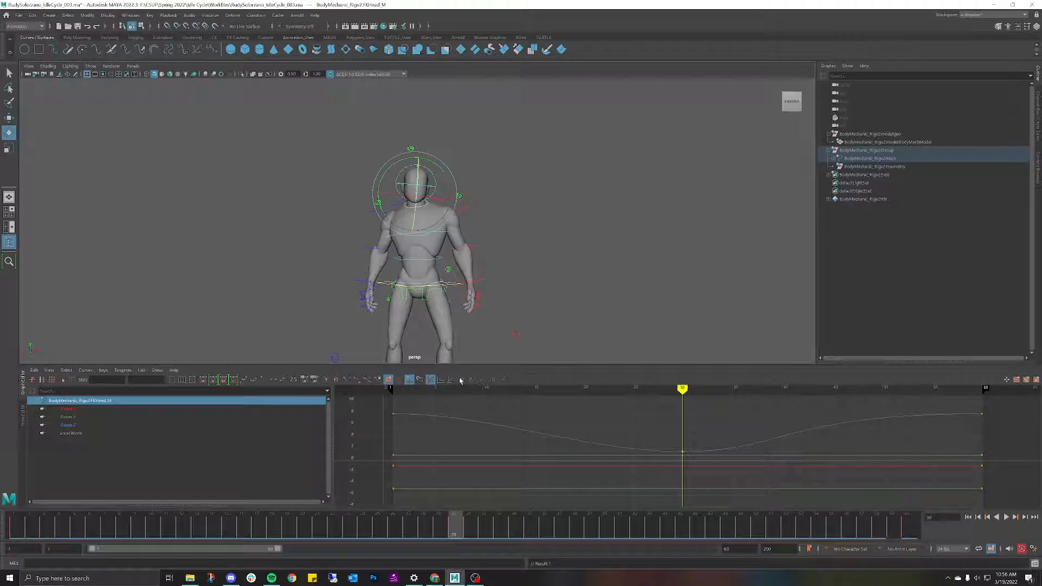
Examine the head and body motion from the side by scrubbing and playing the idle animation.
click(513, 190)
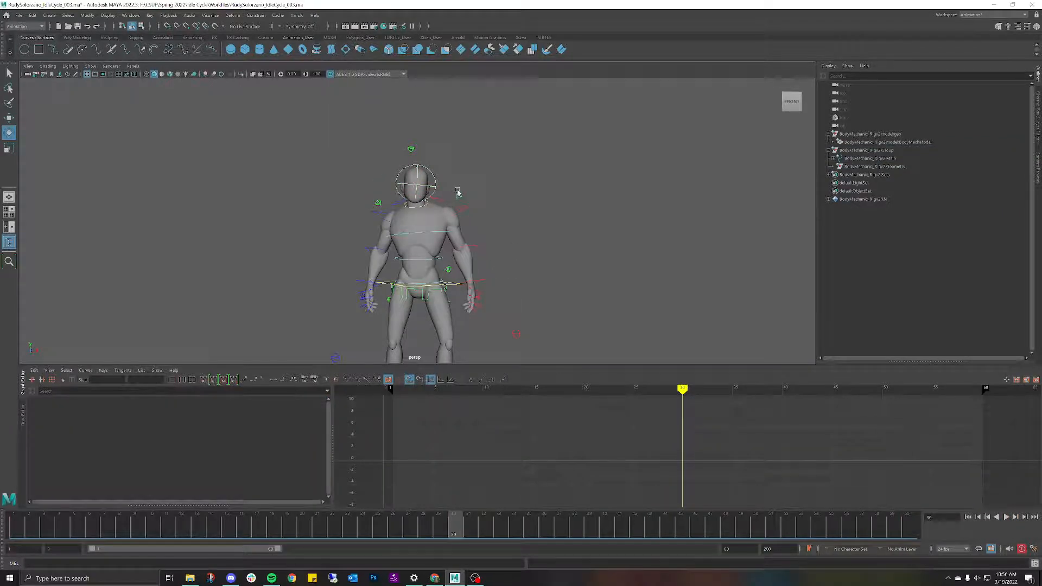
alt+drag(458, 192, 523, 195)
scroll(524, 194, up, 5)
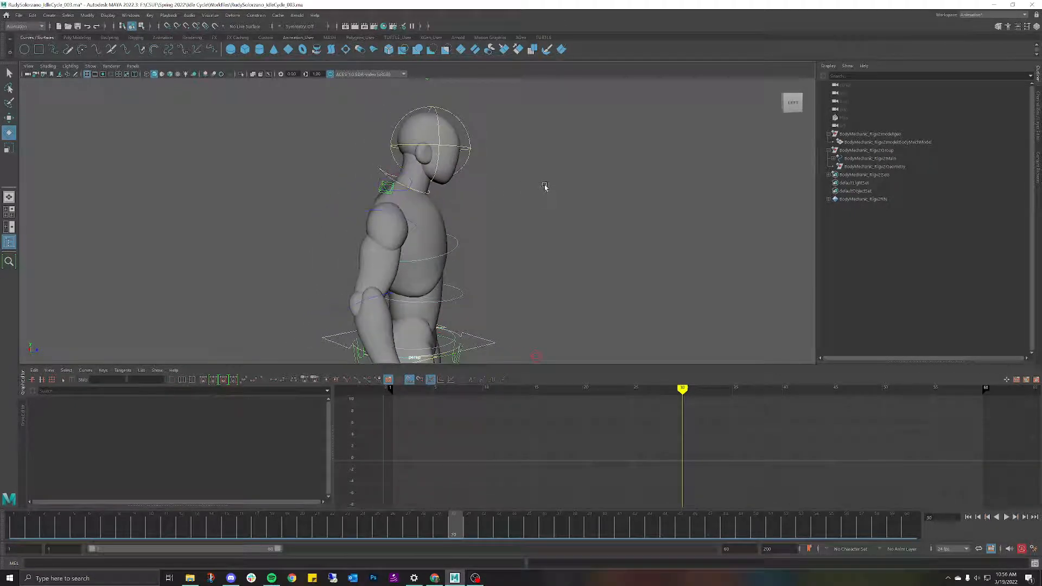
scroll(518, 196, down, 2)
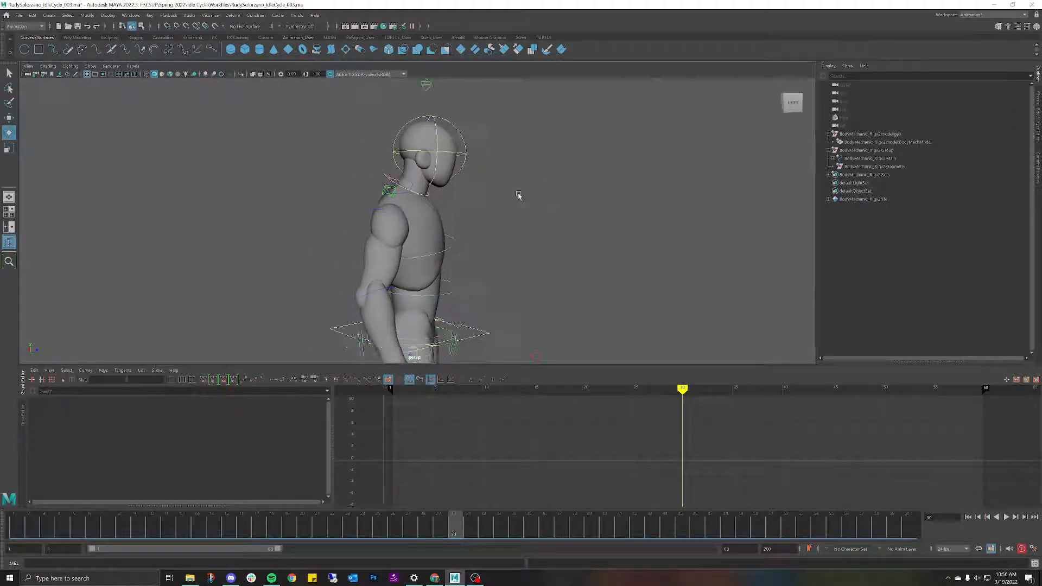
scroll(519, 196, up, 2)
scroll(519, 197, down, 3)
scroll(519, 202, down, 2)
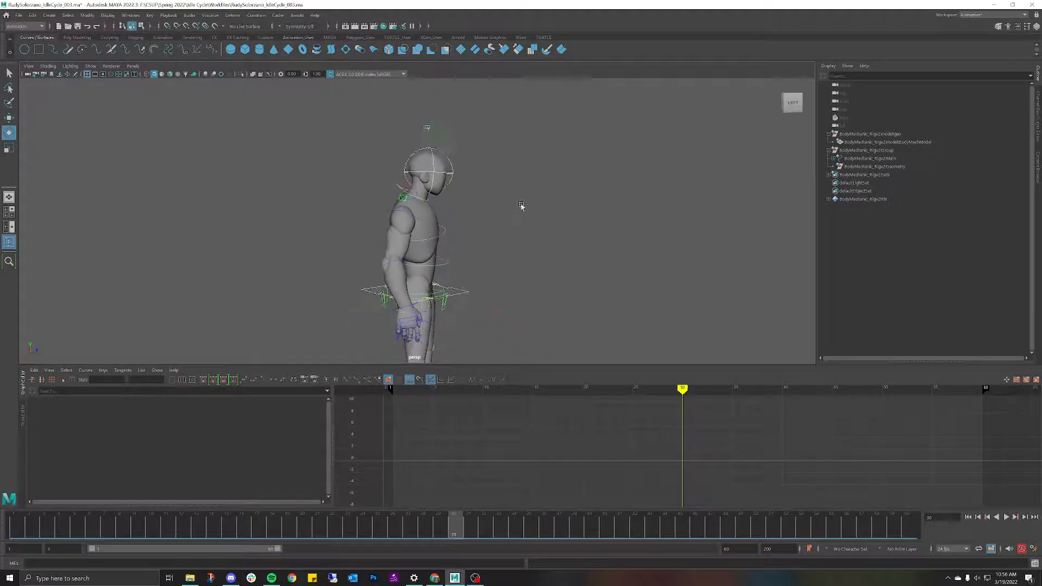
scroll(532, 177, up, 1)
scroll(513, 224, down, 2)
drag(457, 535, 163, 526)
key(alt+v)
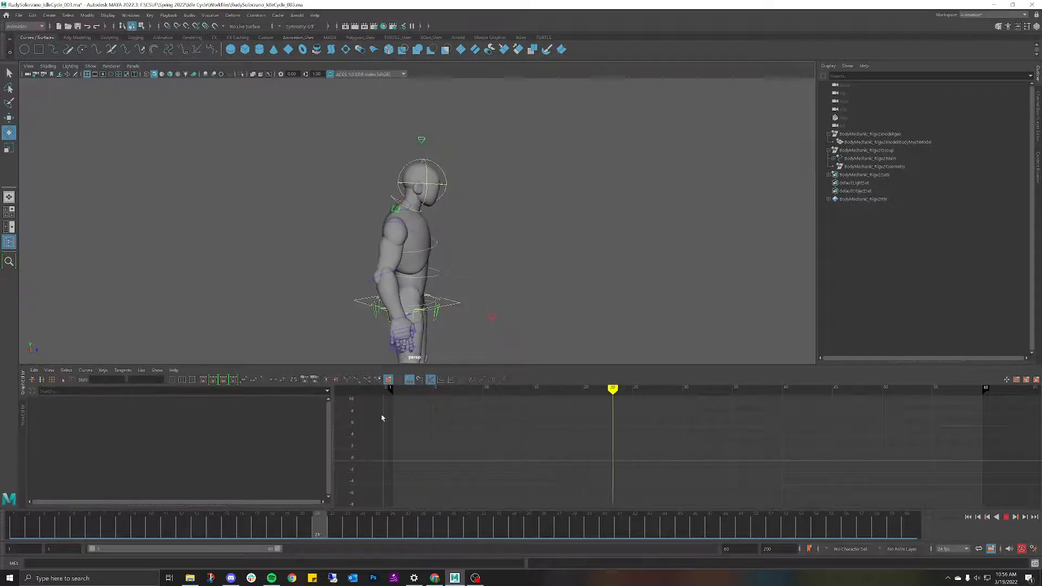
key(alt+v)
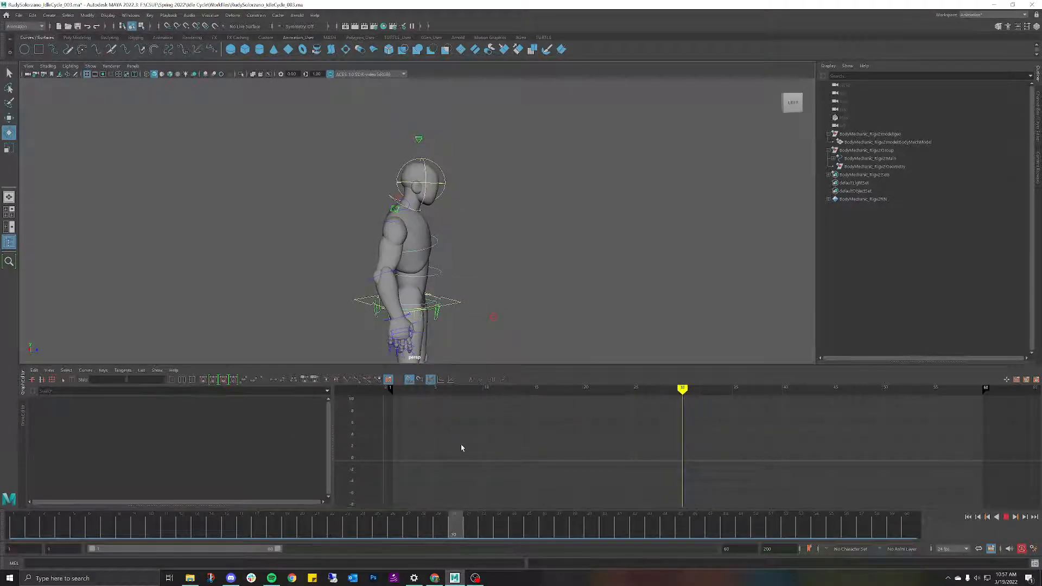
Select the FKHead_M control again and save the scene.
click(424, 161)
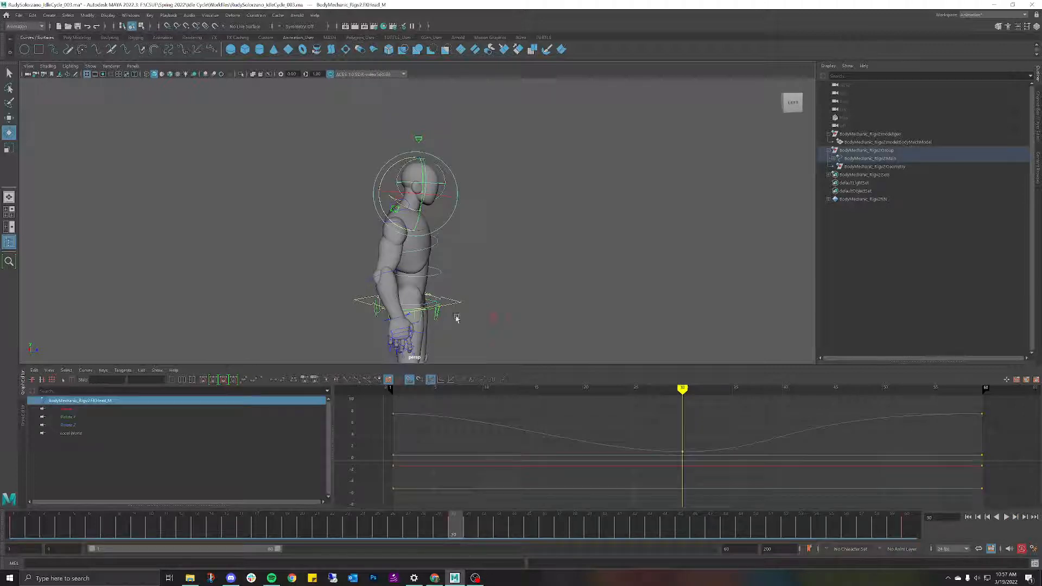
click(19, 15)
click(50, 50)
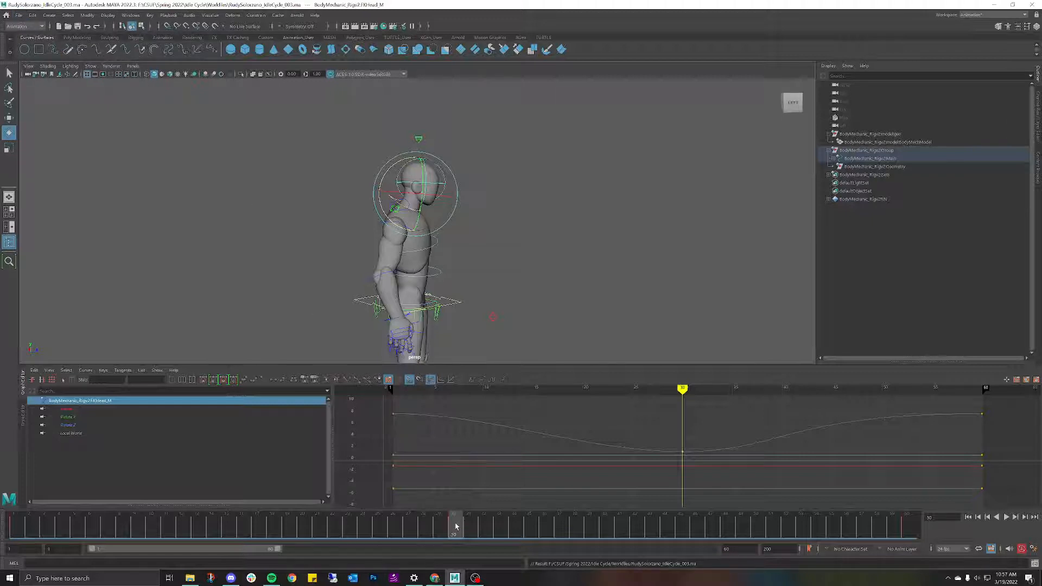
Move the FKHead_M key from frame 30 to frame 35 and play the animation to check the timing.
mouse_move(446, 526)
mouse_down()
mouse_move(274, 525)
mouse_move(456, 524)
mouse_up()
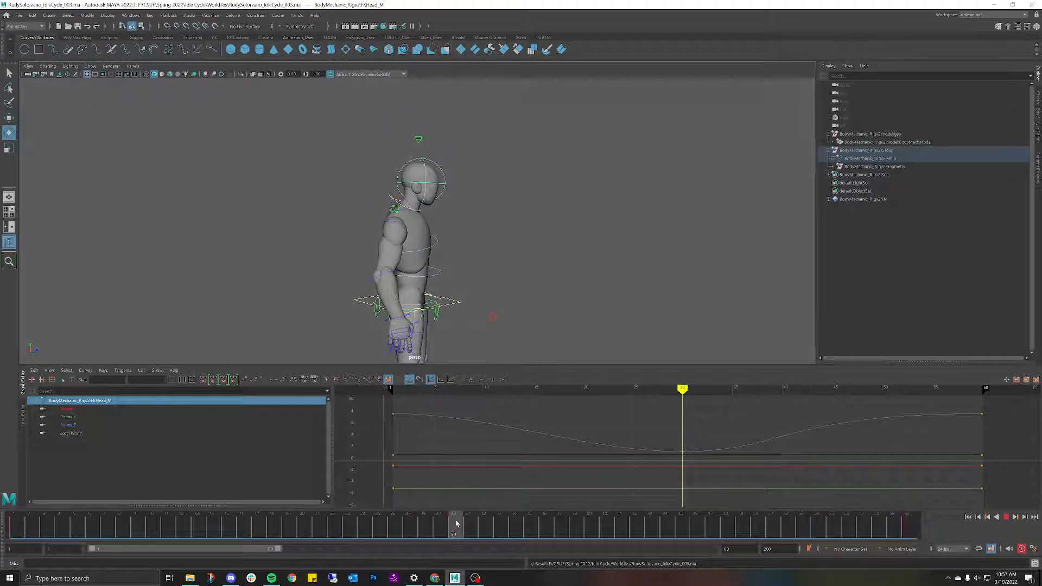
shift+click(457, 525)
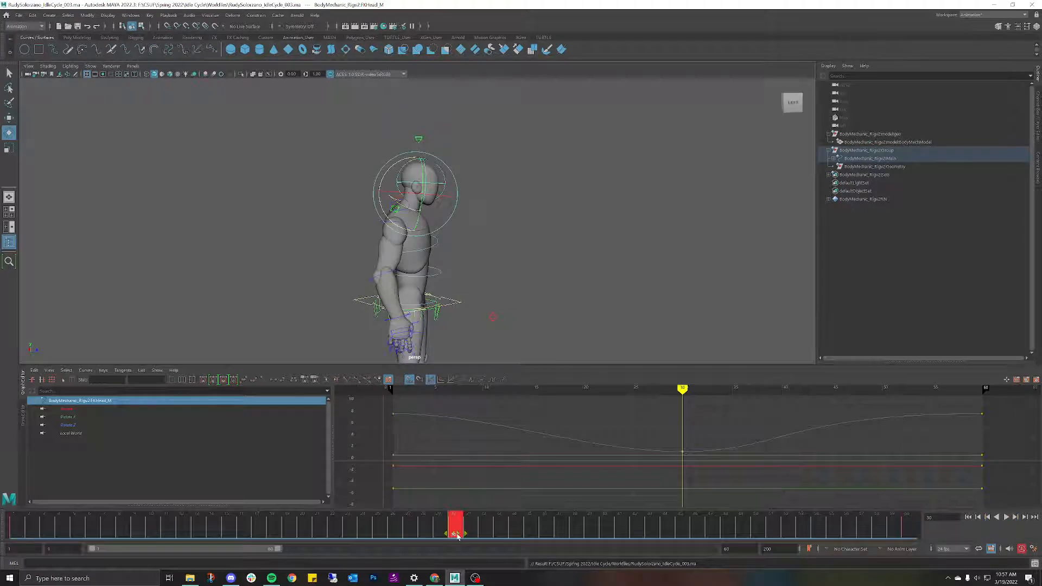
drag(458, 535, 531, 537)
click(559, 529)
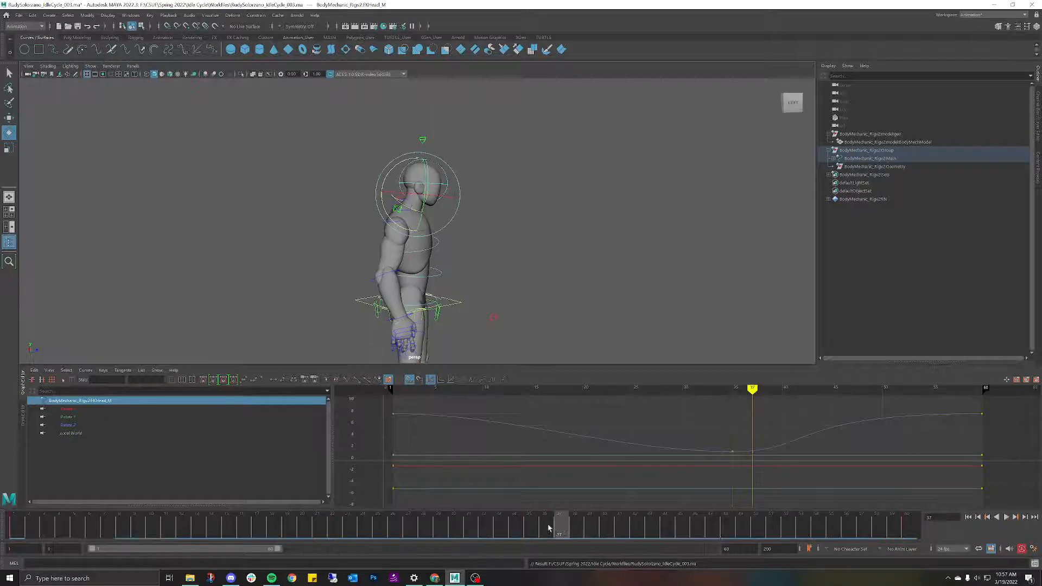
key(alt+v)
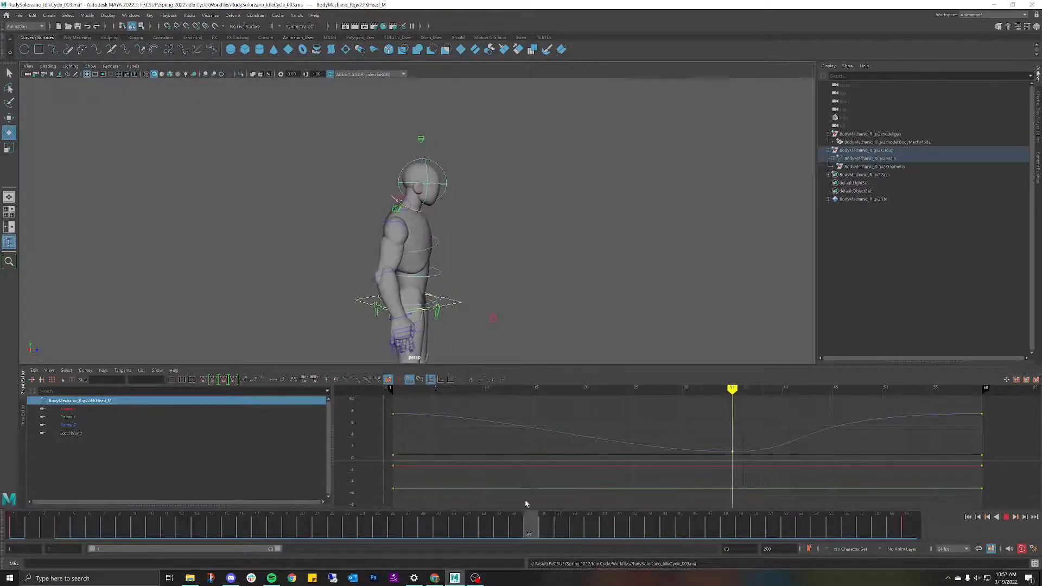
Move the mid-cycle FKHead_M key to frame 44 and select its Rotate Z key in the graph.
click(530, 534)
shift+click(532, 534)
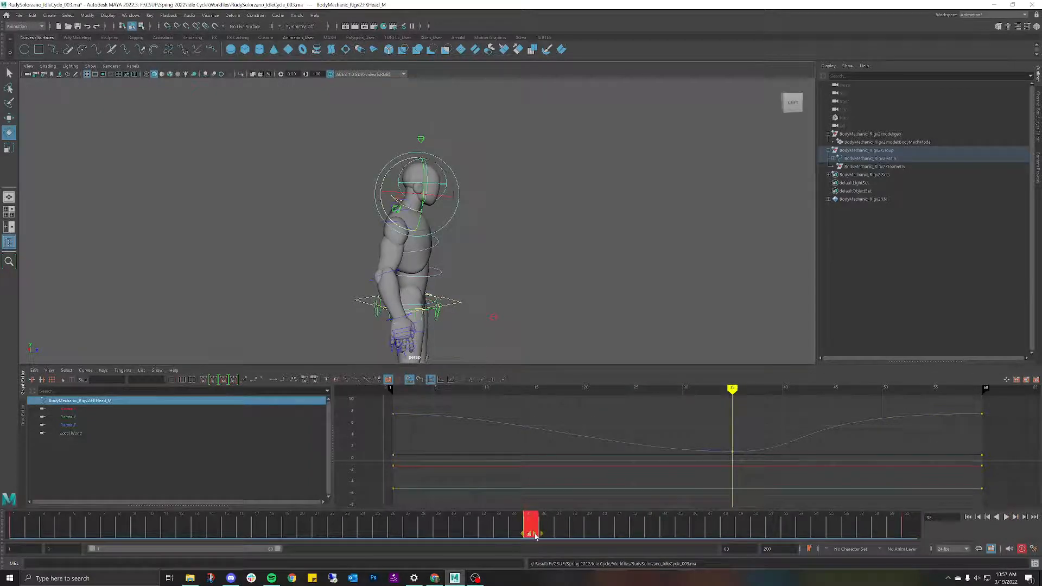
drag(535, 536, 666, 486)
click(642, 527)
drag(814, 440, 828, 455)
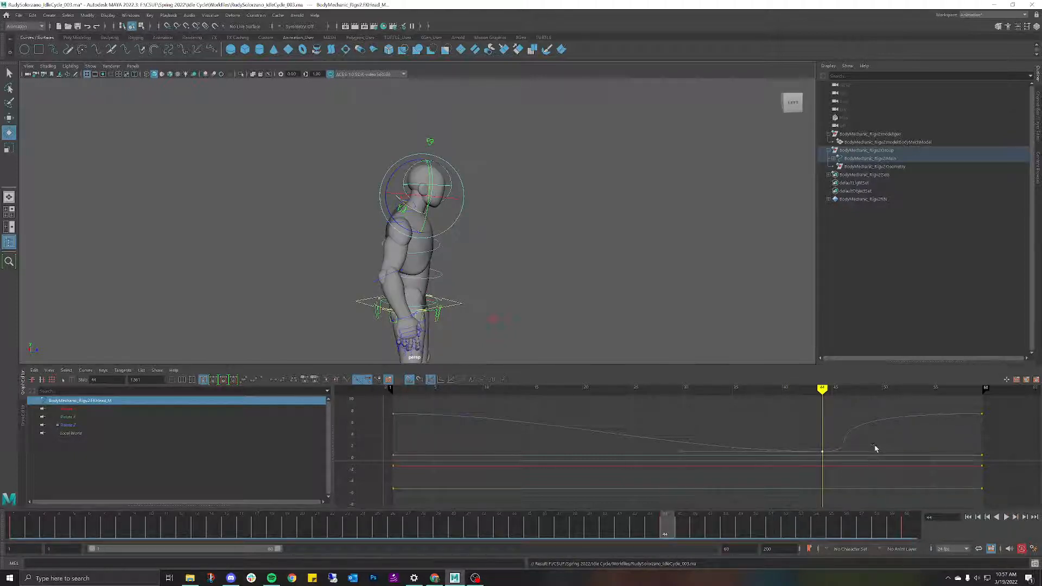
Try to reshape the outgoing tangent of the Rotate Z key at frame 44 and undo the edit.
mouse_move(875, 448)
mouse_down()
mouse_move(882, 456)
mouse_move(872, 431)
mouse_up()
key(ctrl+z)
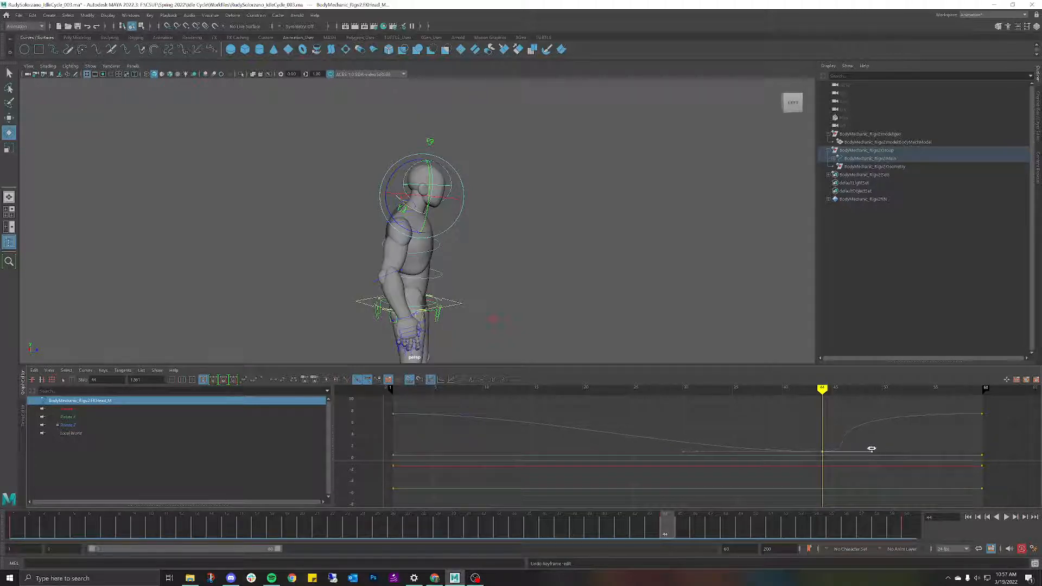
drag(872, 448, 878, 441)
middle_drag(876, 432, 828, 454)
Break the tangents of the Rotate Z key at frame 44, try raising its outgoing handle, and undo the handle edit.
click(349, 383)
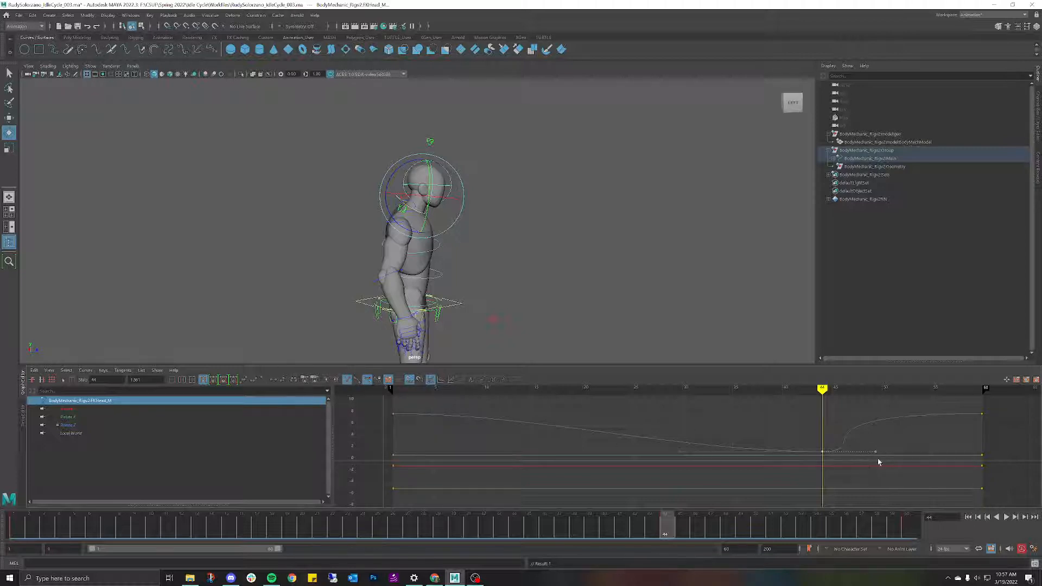
drag(860, 450, 859, 408)
click(869, 415)
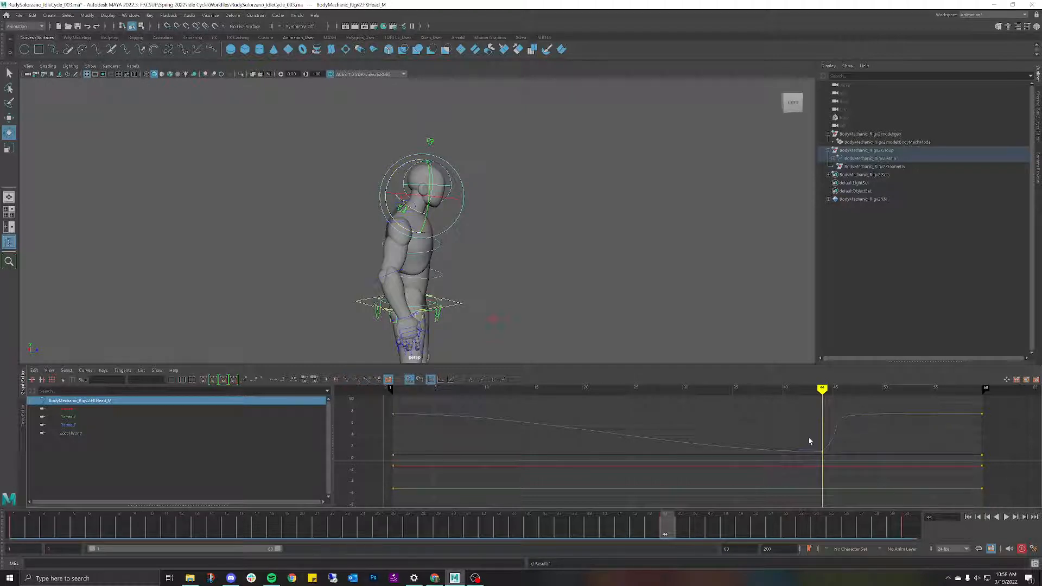
drag(809, 438, 831, 456)
key(ctrl+z)
key(ctrl+z)
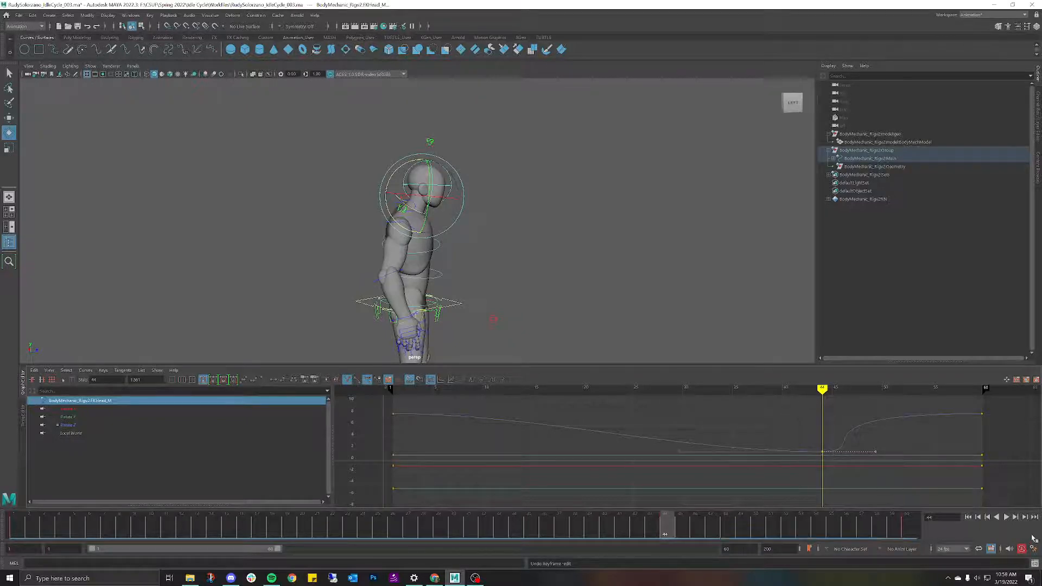
Try Non-weighted Tangents as the default tangent weight in the animation preferences and switch back to Weighted Tangents.
click(1034, 550)
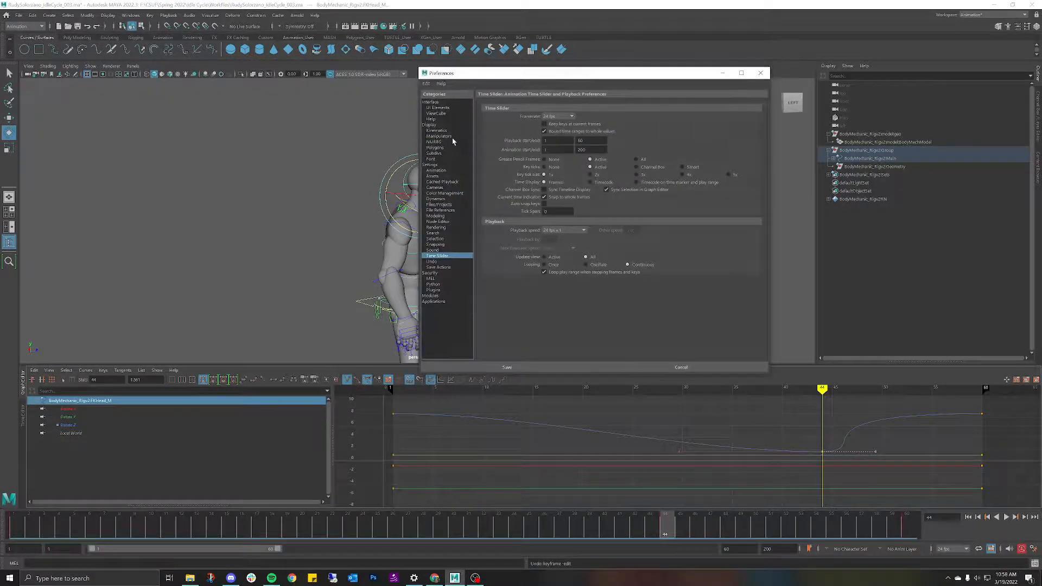
click(437, 171)
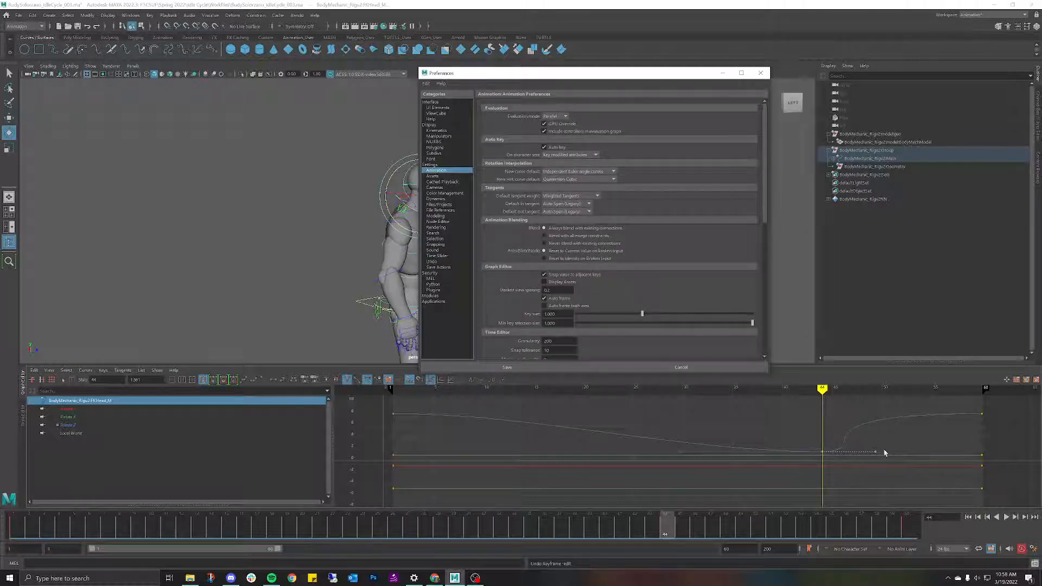
click(594, 197)
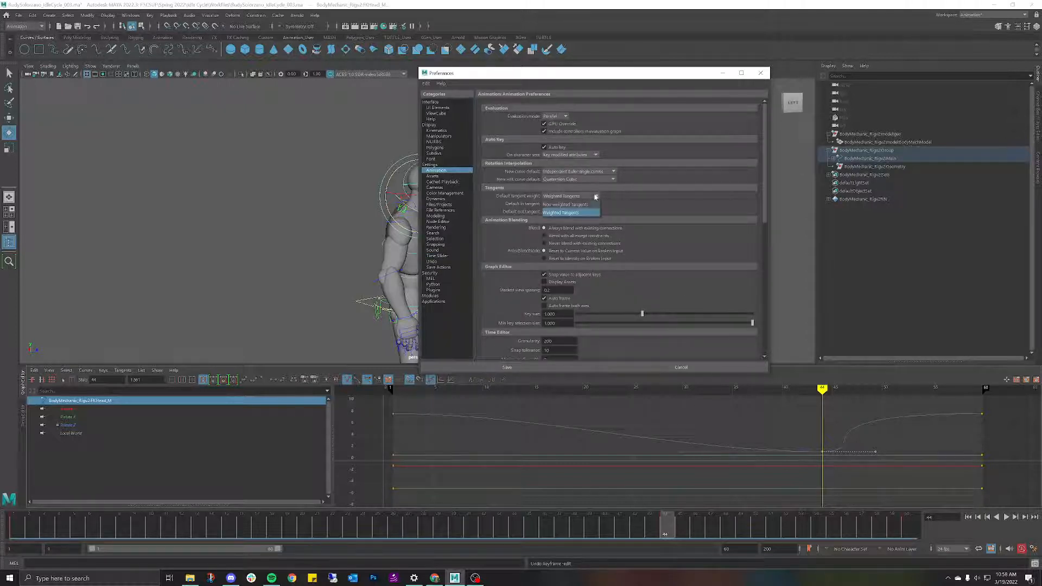
click(567, 211)
key(ctrl+z)
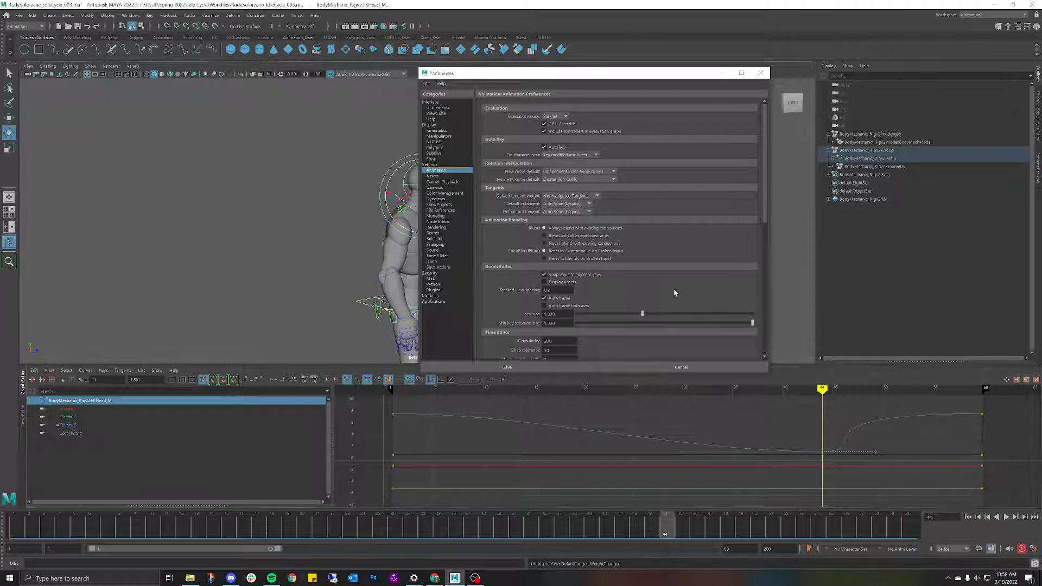
click(593, 195)
click(571, 204)
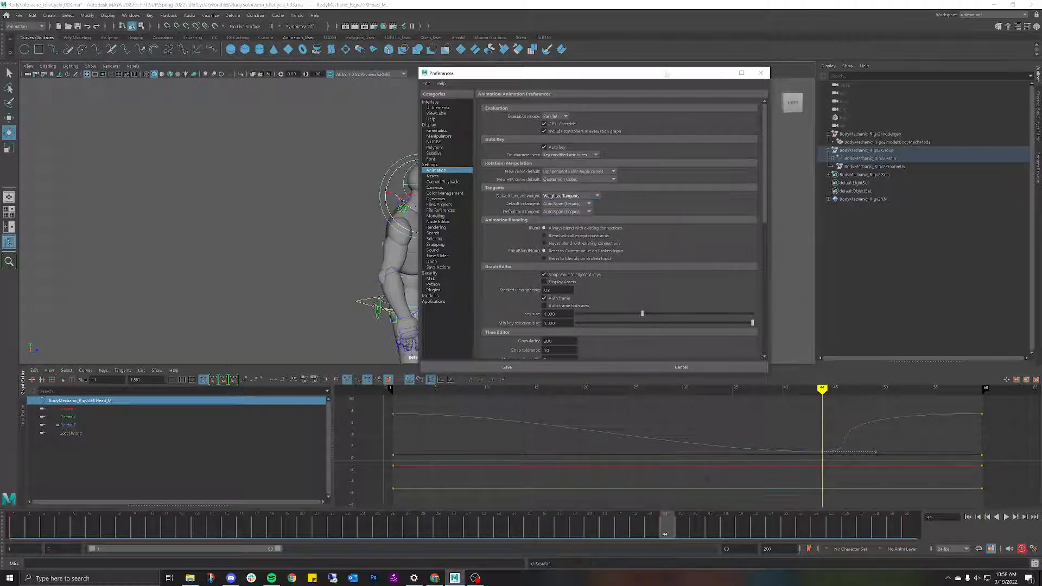
drag(624, 76, 467, 61)
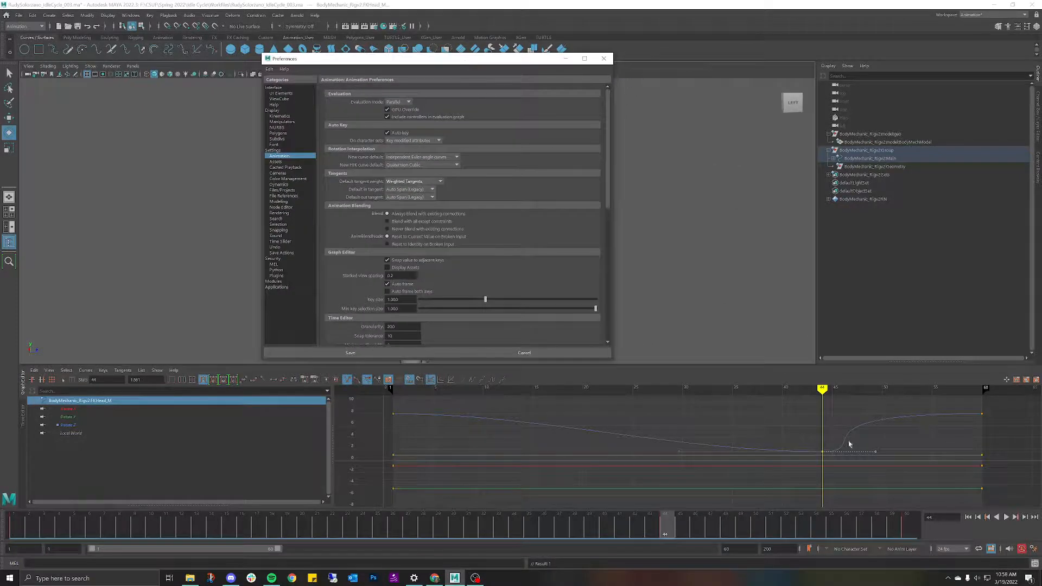
Check the Rotate Z key at frame 44 with default Non-weighted Tangents, and save the preferences with Weighted Tangents.
drag(811, 445, 825, 455)
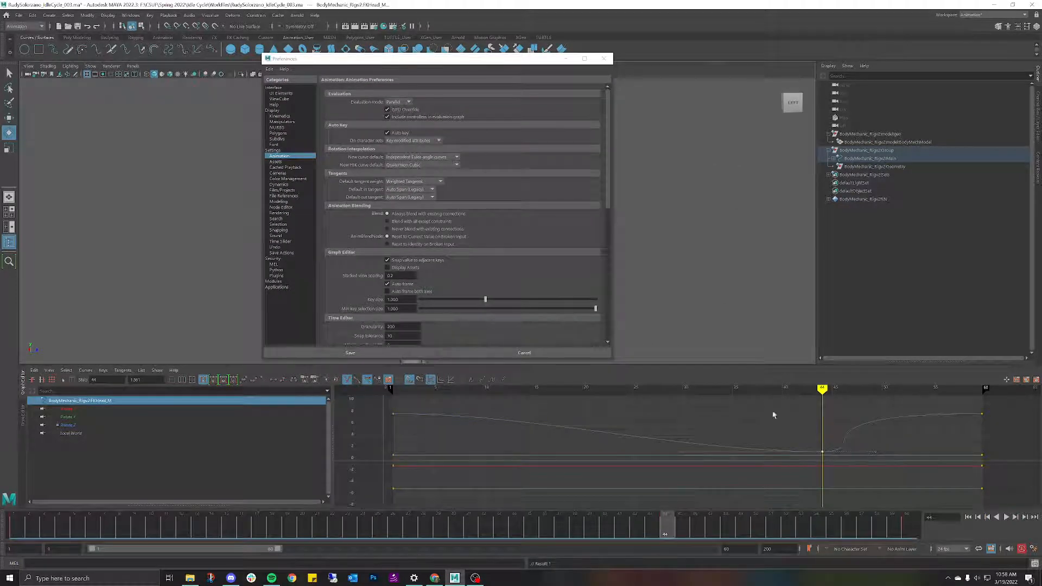
click(441, 182)
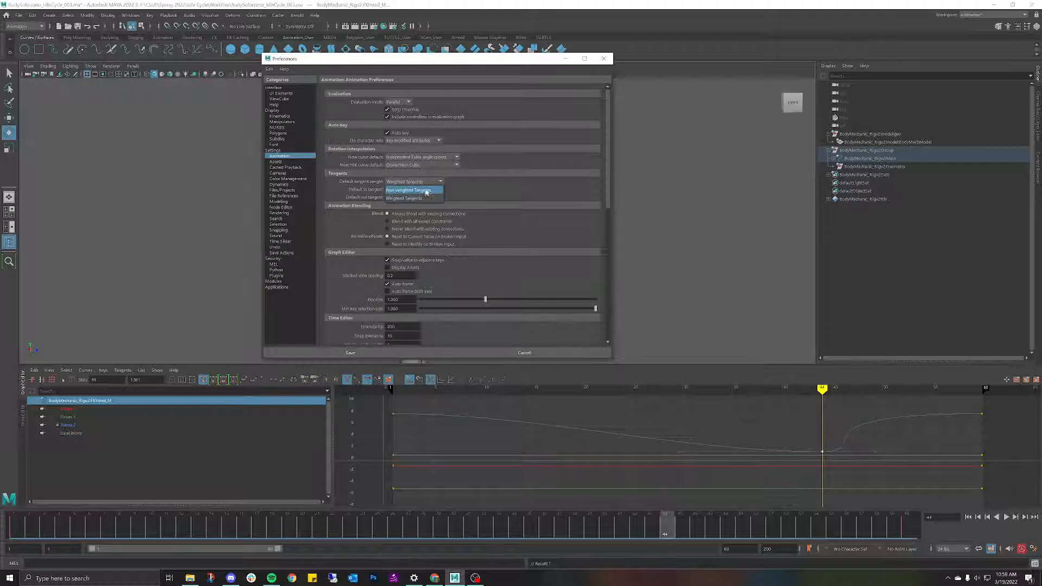
click(426, 191)
drag(845, 441, 812, 454)
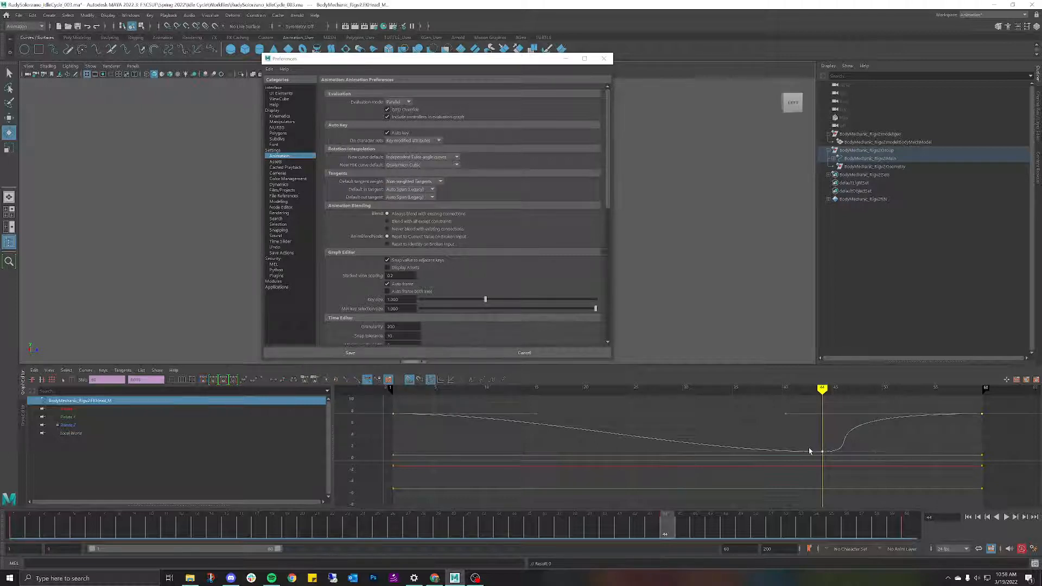
click(829, 454)
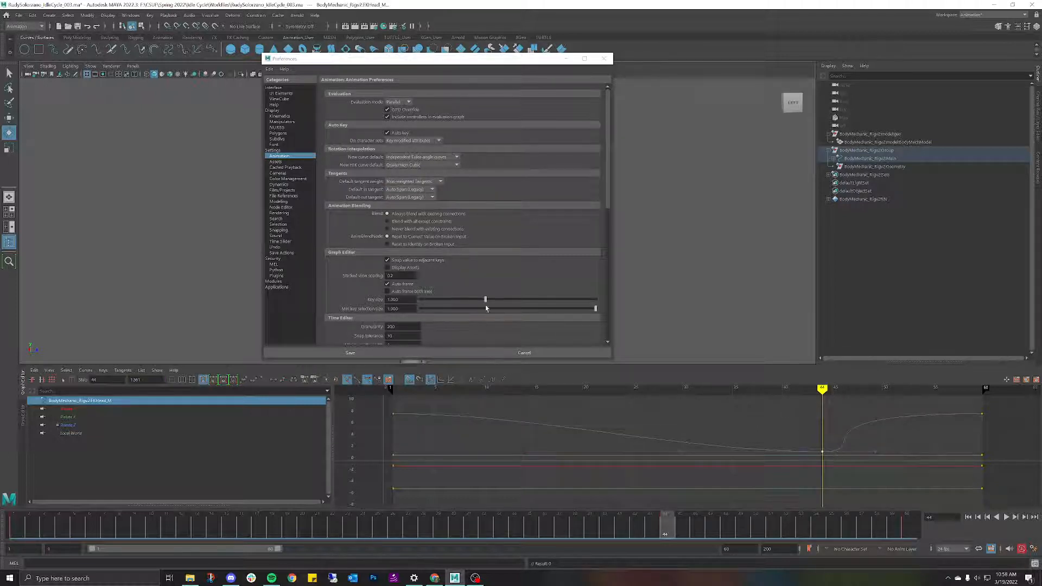
click(418, 182)
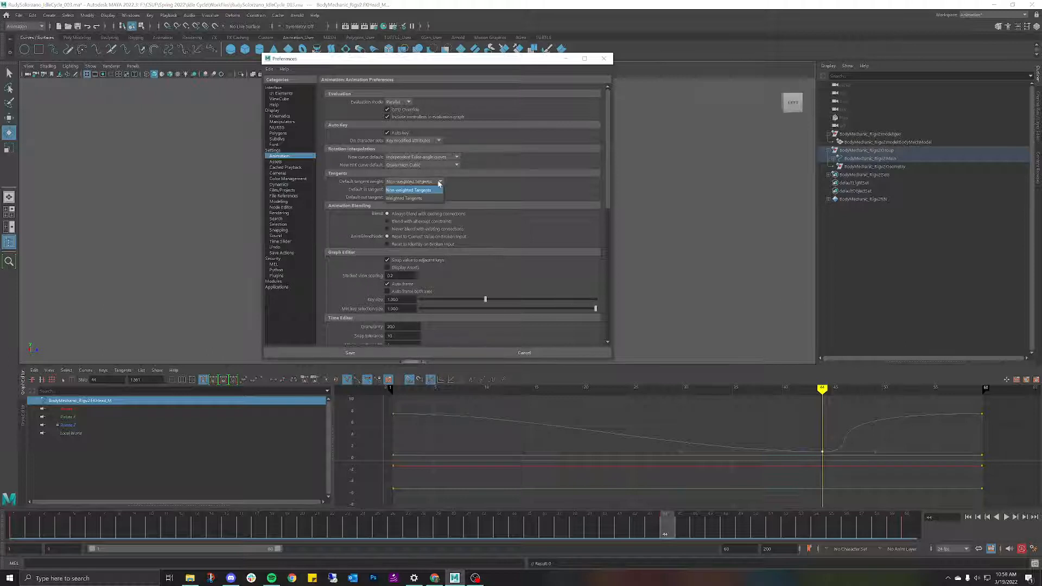
click(413, 196)
click(426, 357)
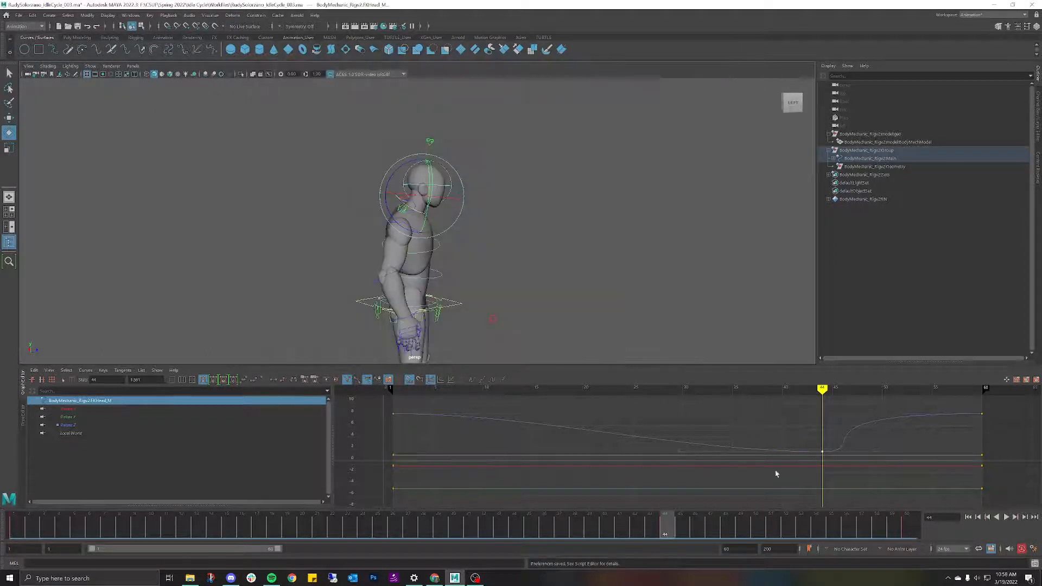
Try to adjust the incoming tangent handle of the Rotate Z key at frame 60 and undo the edit.
drag(814, 444, 831, 455)
drag(947, 400, 1007, 439)
click(784, 414)
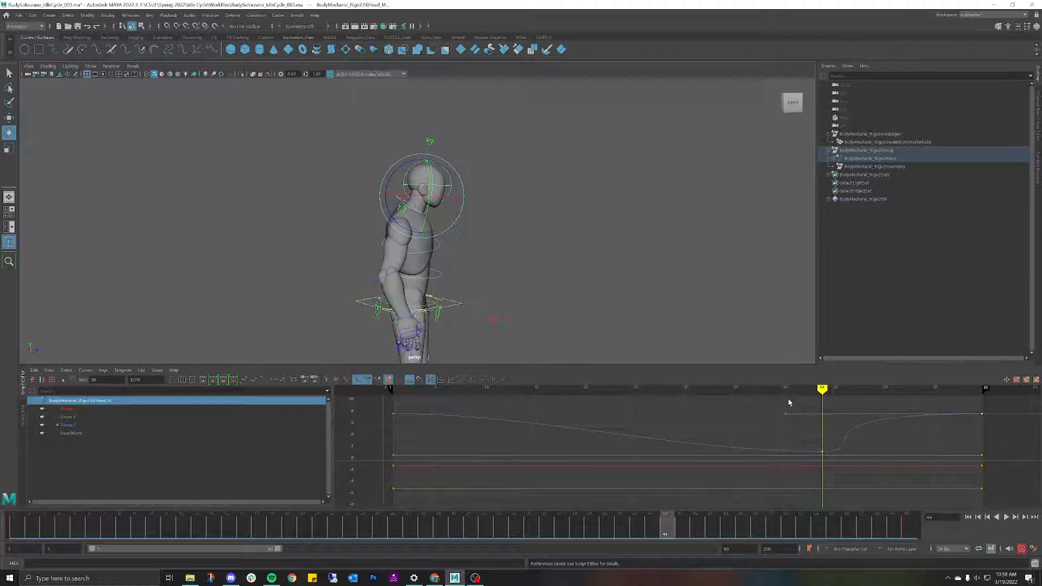
key(ctrl+z)
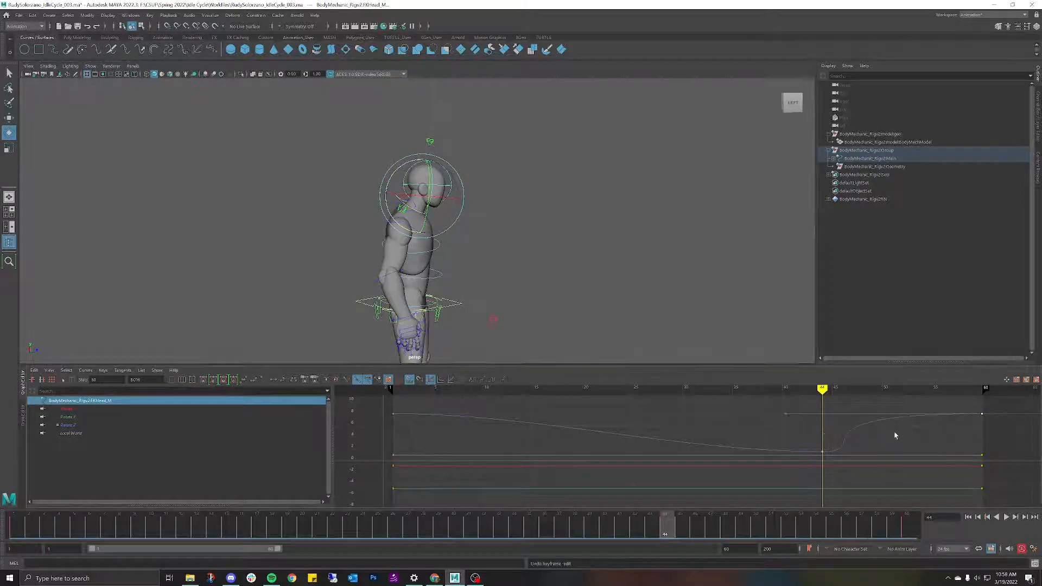
click(776, 412)
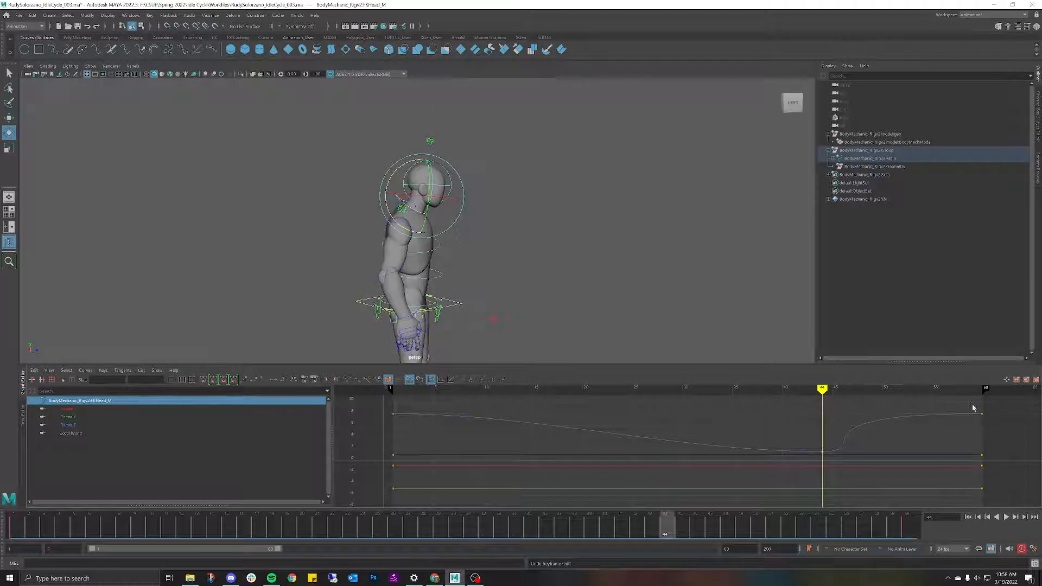
Shorten the incoming tangent handle of the Rotate Z key at frame 60 to about frame 55 and play the animation.
drag(973, 406, 989, 418)
key(alt+v)
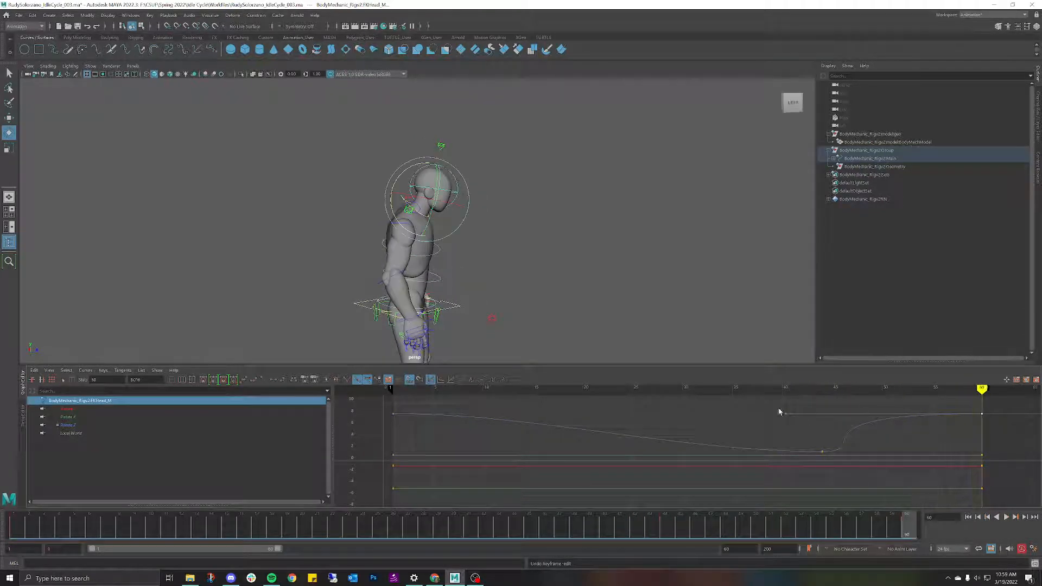
drag(765, 408, 827, 432)
middle_drag(796, 413, 925, 437)
drag(706, 529, 456, 467)
click(1007, 518)
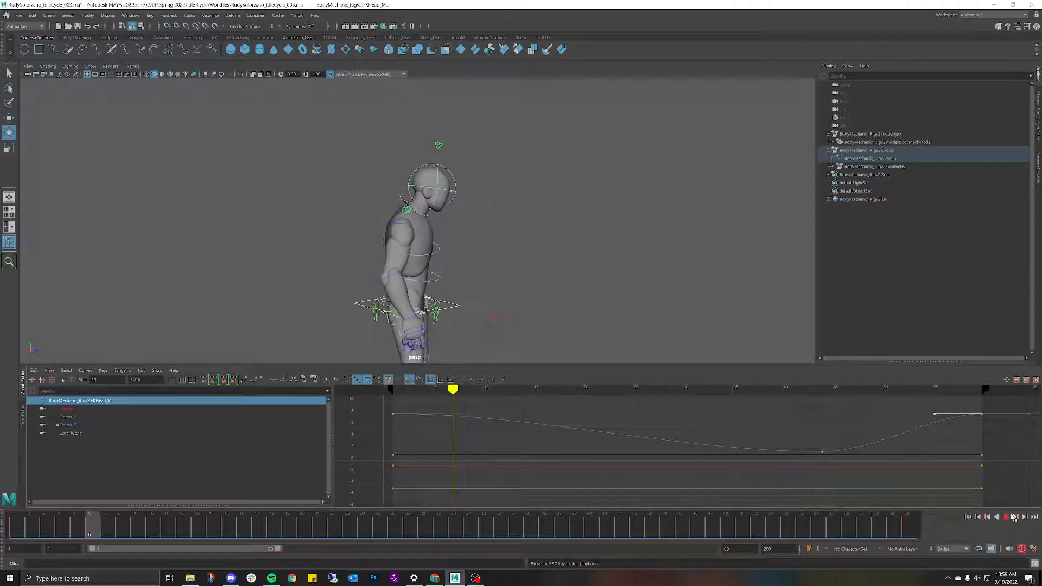
click(1010, 517)
Move the FKHead_M key from frame 44 to frame 30 and review the motion by playing and scrubbing.
click(671, 531)
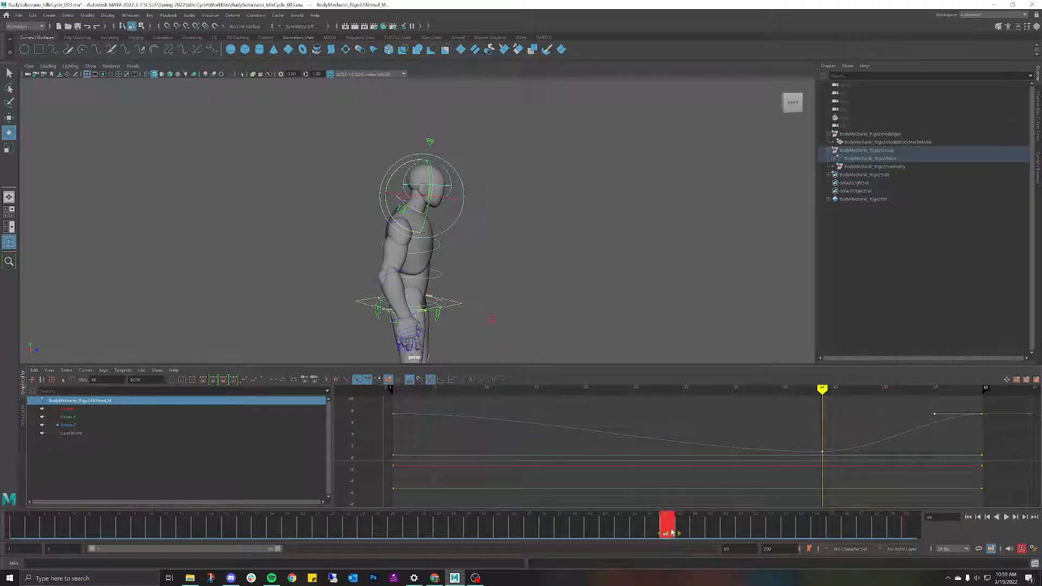
drag(668, 535, 510, 520)
key(alt+v)
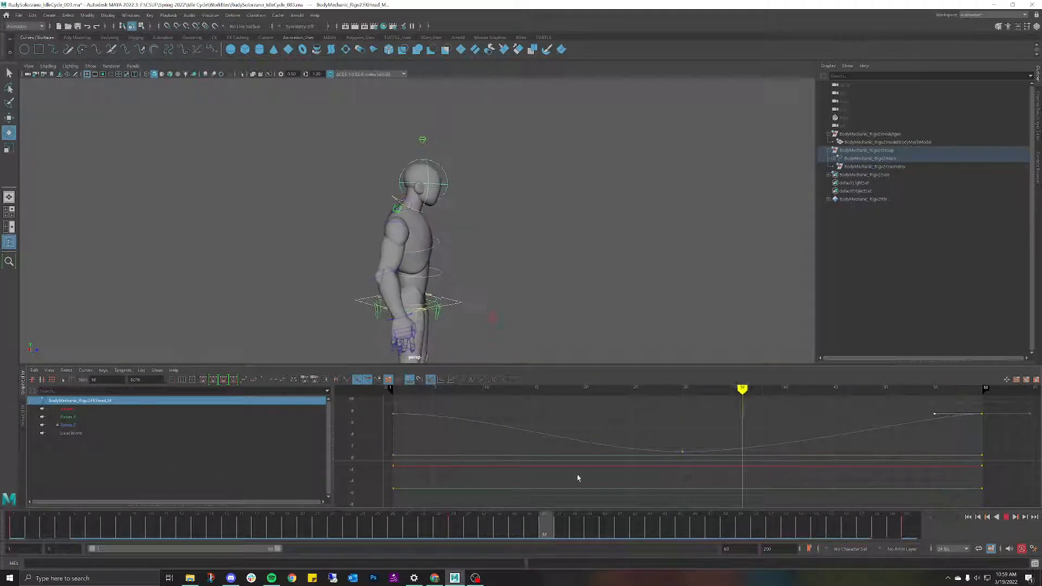
drag(624, 529, 456, 529)
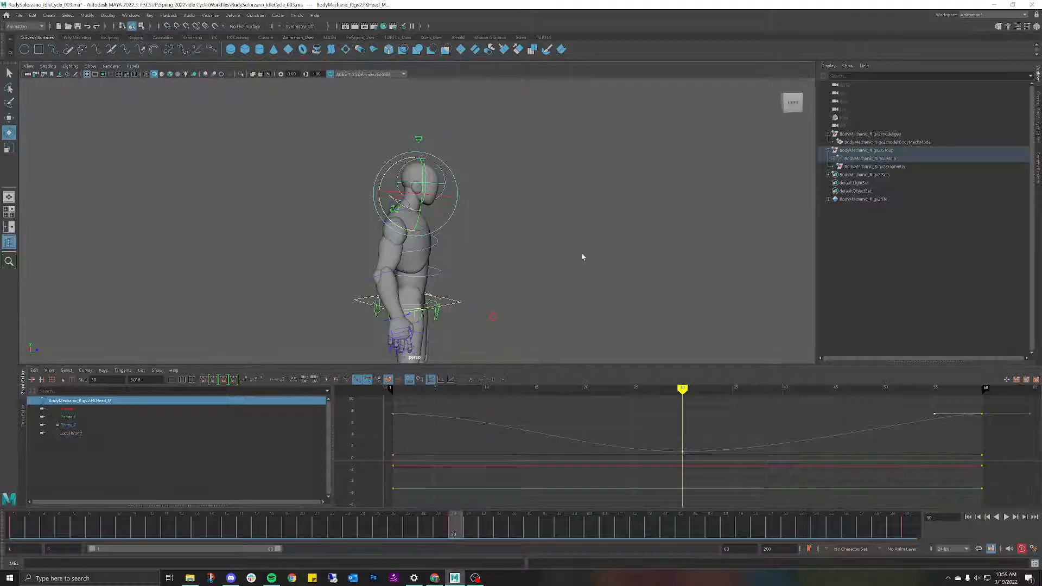
Select the FKElbow_L control, review the left arm's motion through the cycle, and return to frame 30.
click(602, 219)
alt+drag(602, 218, 574, 155)
click(513, 204)
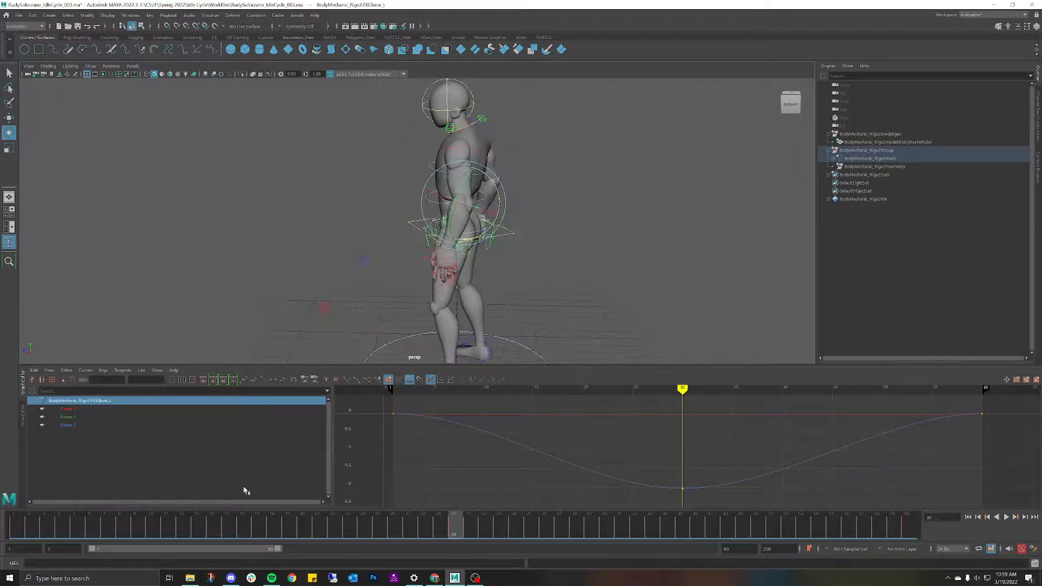
key(alt+shift+v)
key(alt+v)
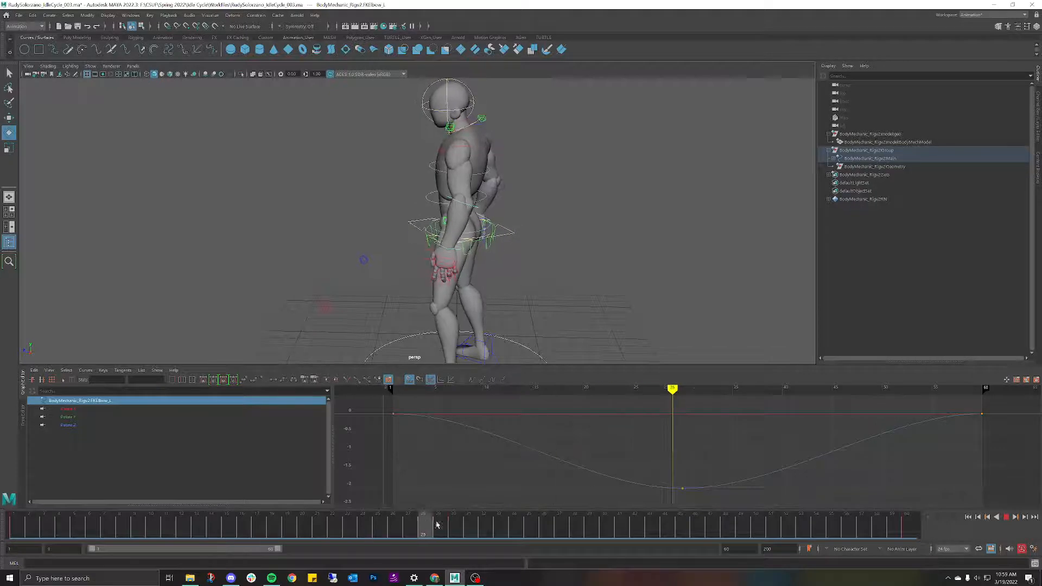
drag(437, 524, 332, 522)
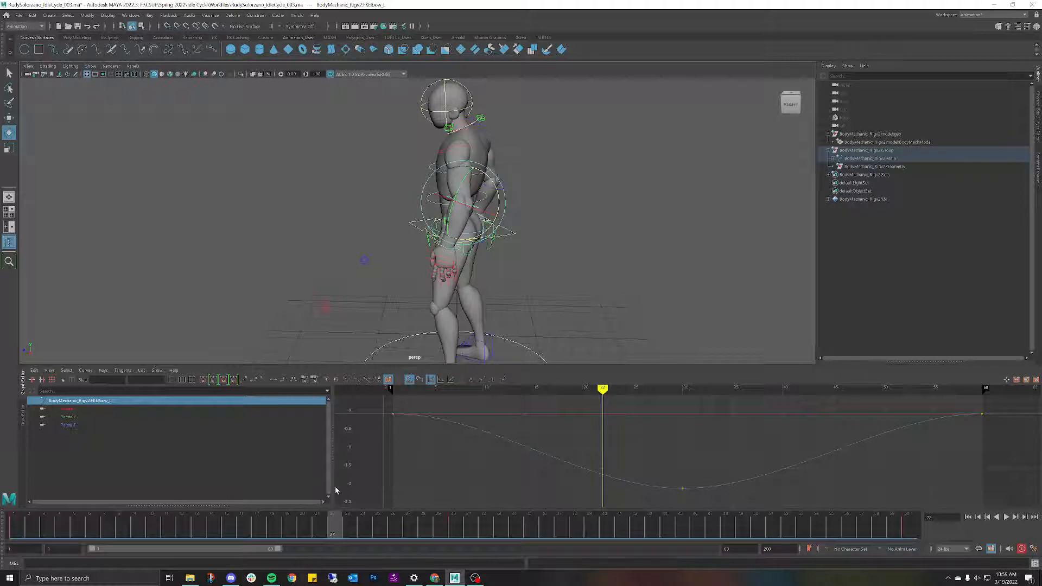
mouse_move(429, 513)
mouse_down()
mouse_move(348, 513)
mouse_move(449, 510)
mouse_up()
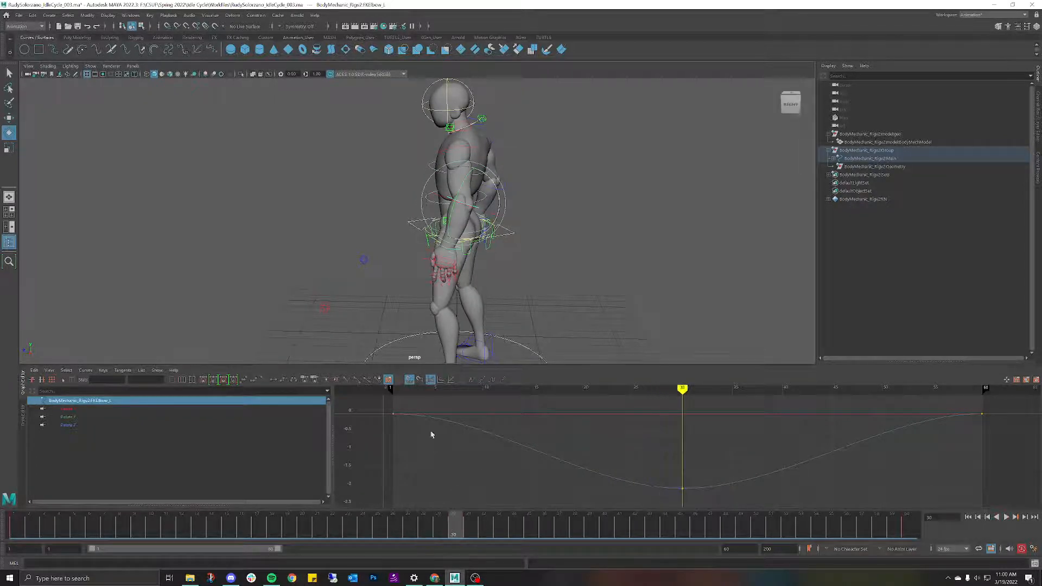
Rotate the FKElbow_L control slightly at frame 30, key the pose, and scrub the timeline to check the arm.
alt+drag(462, 250, 498, 250)
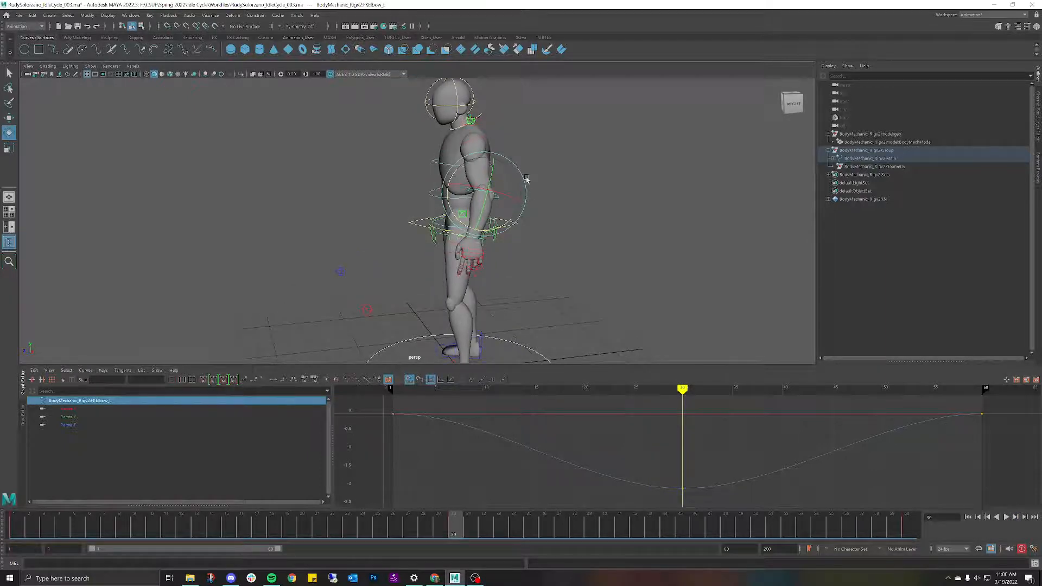
alt+drag(575, 172, 534, 194)
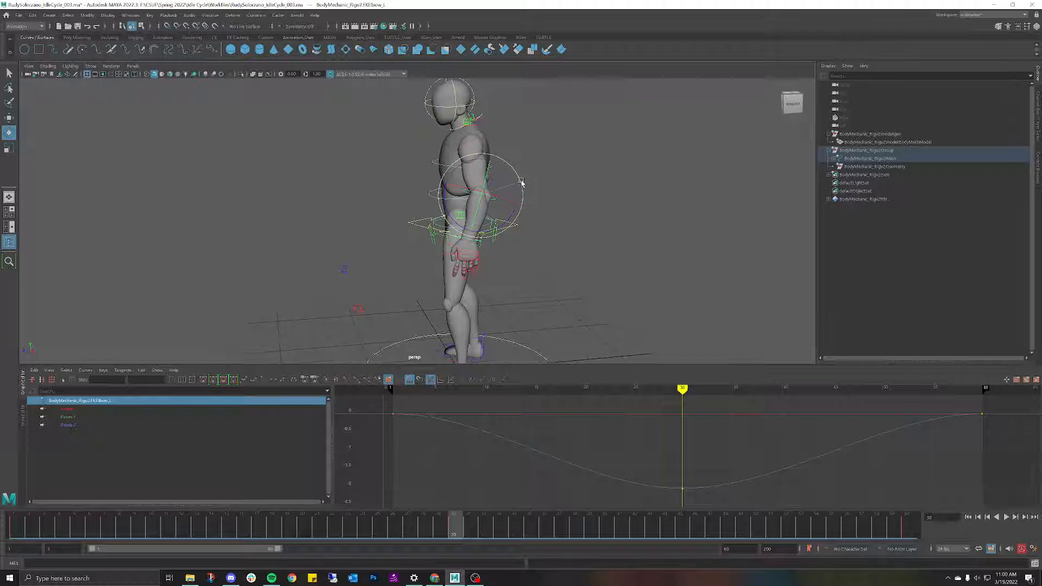
drag(522, 183, 519, 179)
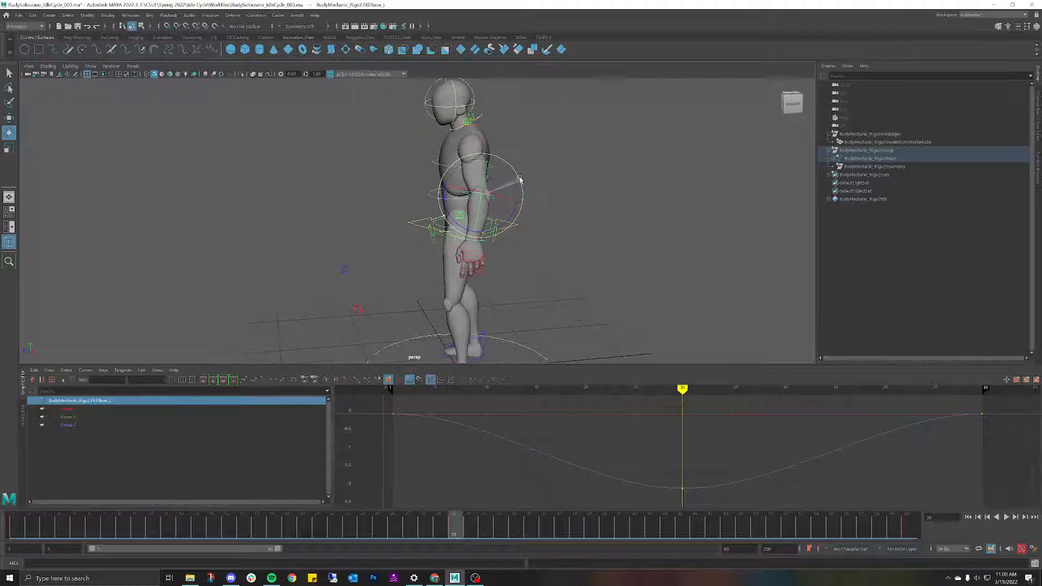
key(s)
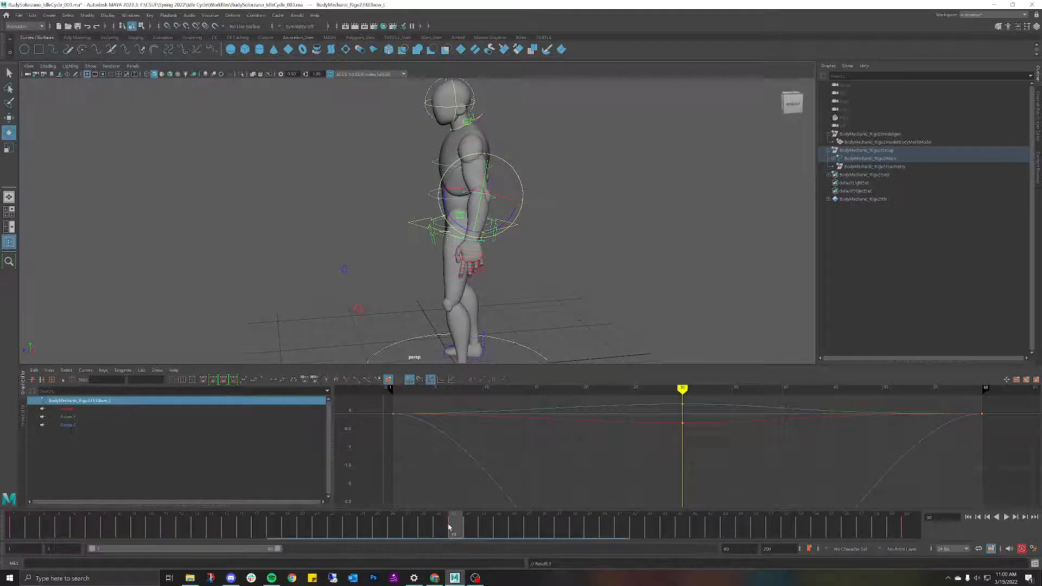
drag(453, 524, 166, 523)
drag(122, 453, 465, 490)
Rotate the FKElbow_R control slightly at frame 30 and key the pose.
alt+drag(304, 184, 346, 185)
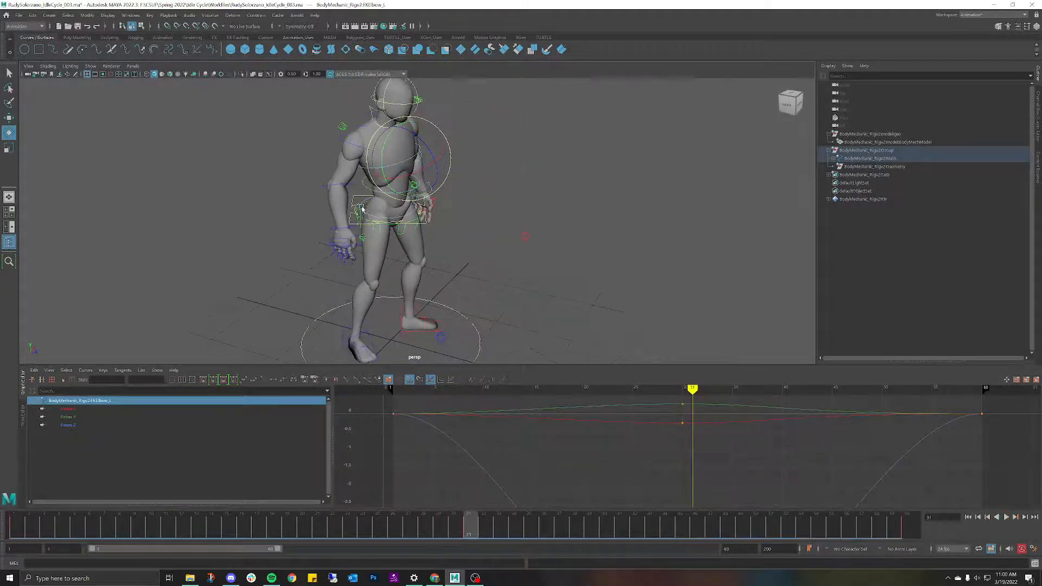
click(346, 185)
drag(465, 532, 455, 531)
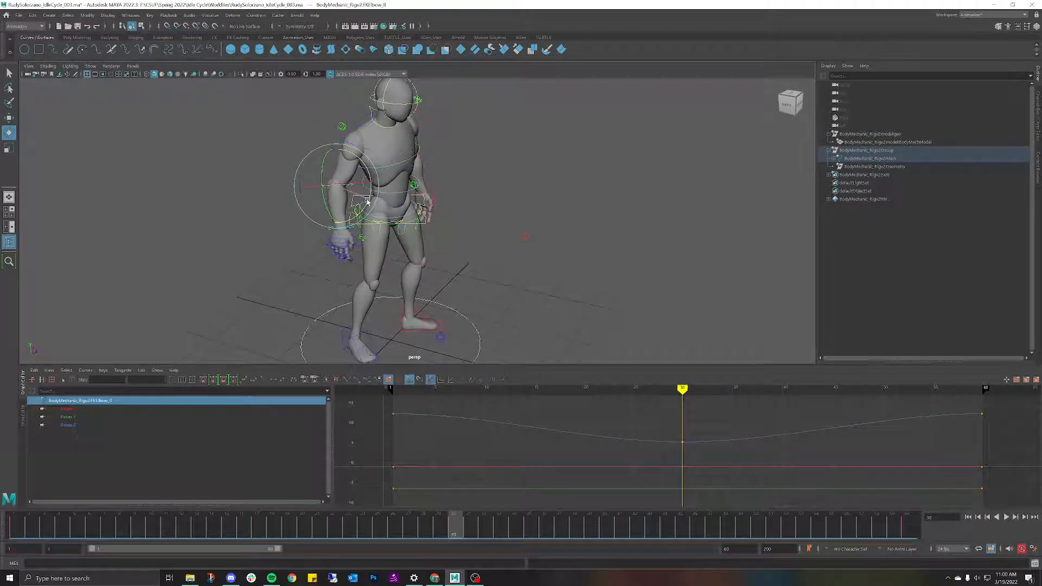
drag(368, 202, 365, 201)
key(s)
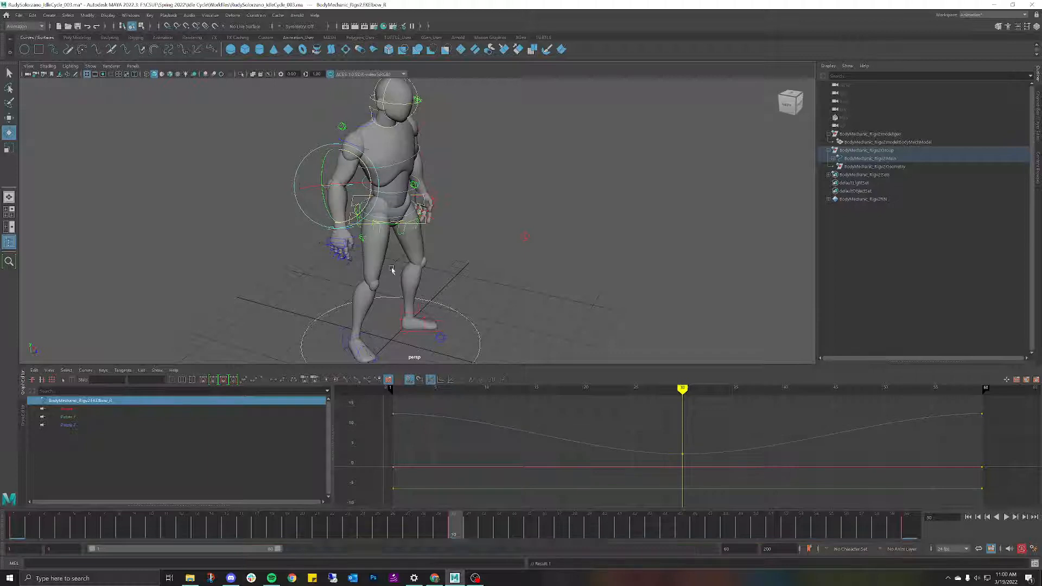
Play the animation from the angled and front views to check both arms, and return to frame 1.
key(alt+v)
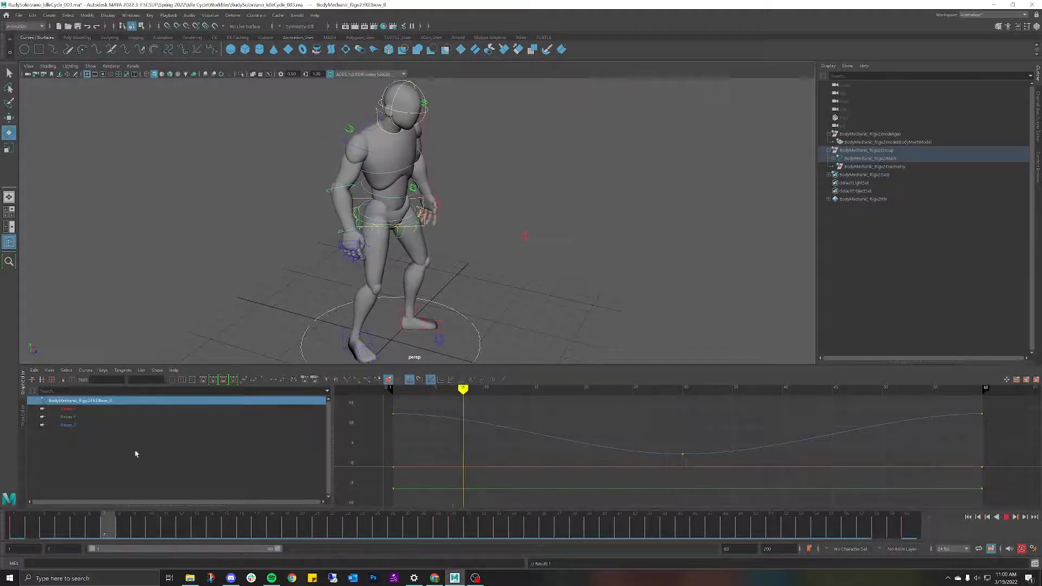
drag(136, 454, 78, 439)
alt+drag(550, 207, 505, 270)
click(560, 168)
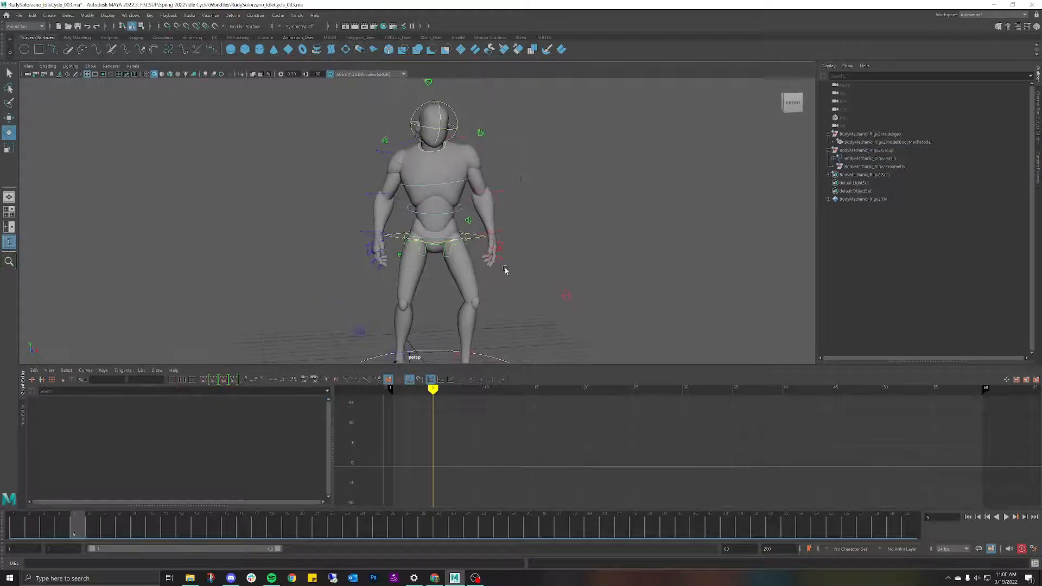
key(alt+v)
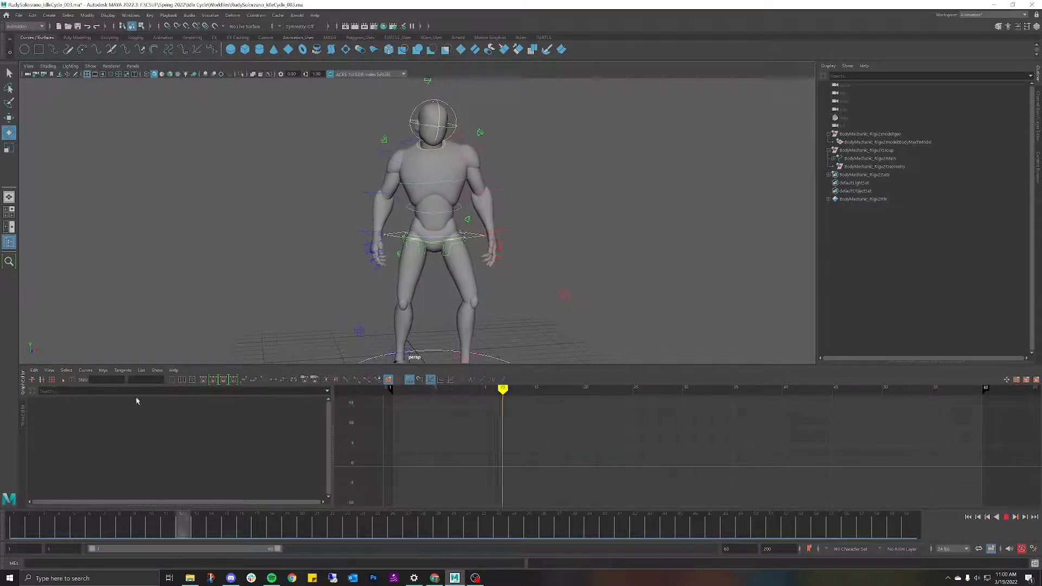
key(alt+shift+v)
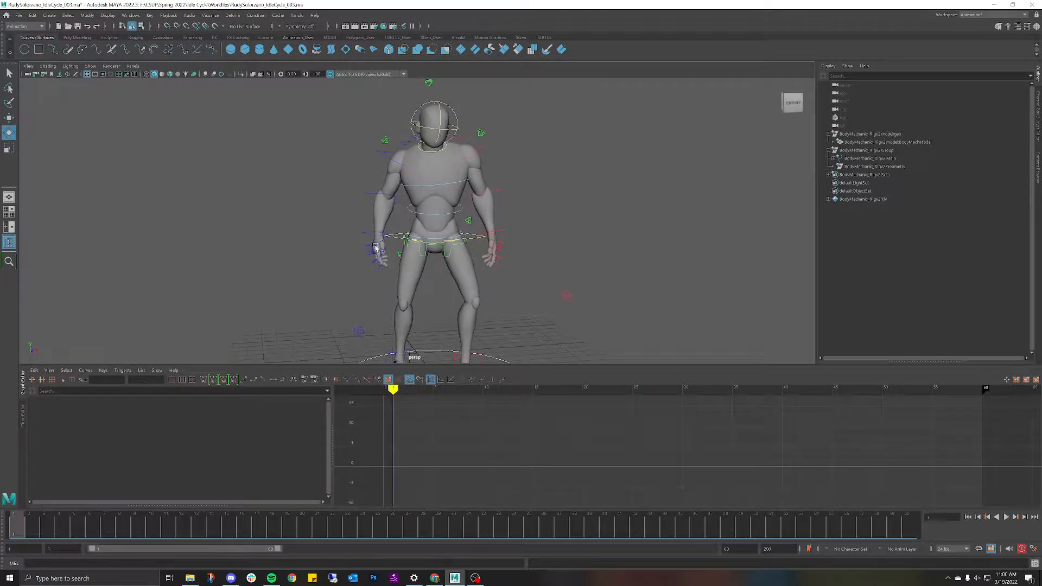
Select the Fingers_R control, show its finger curl channels at frame 30, and play the cycle to review the right hand's motion.
click(368, 245)
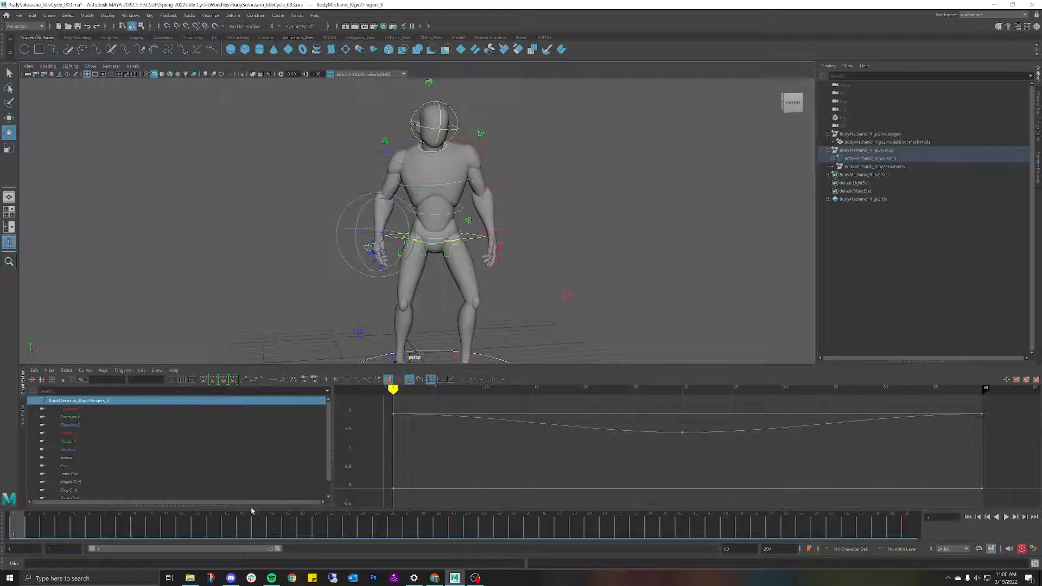
drag(266, 520, 456, 497)
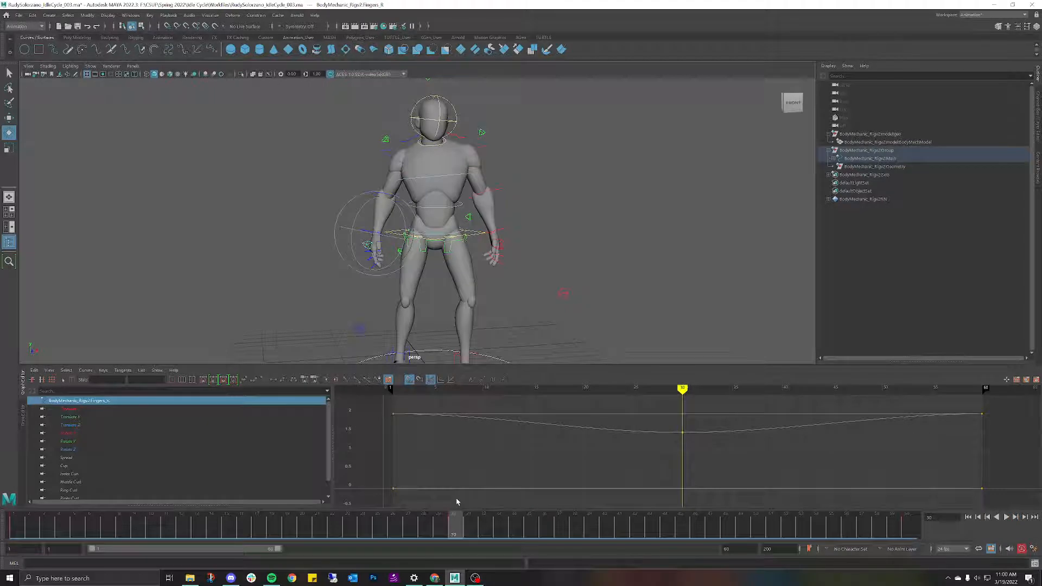
click(1037, 130)
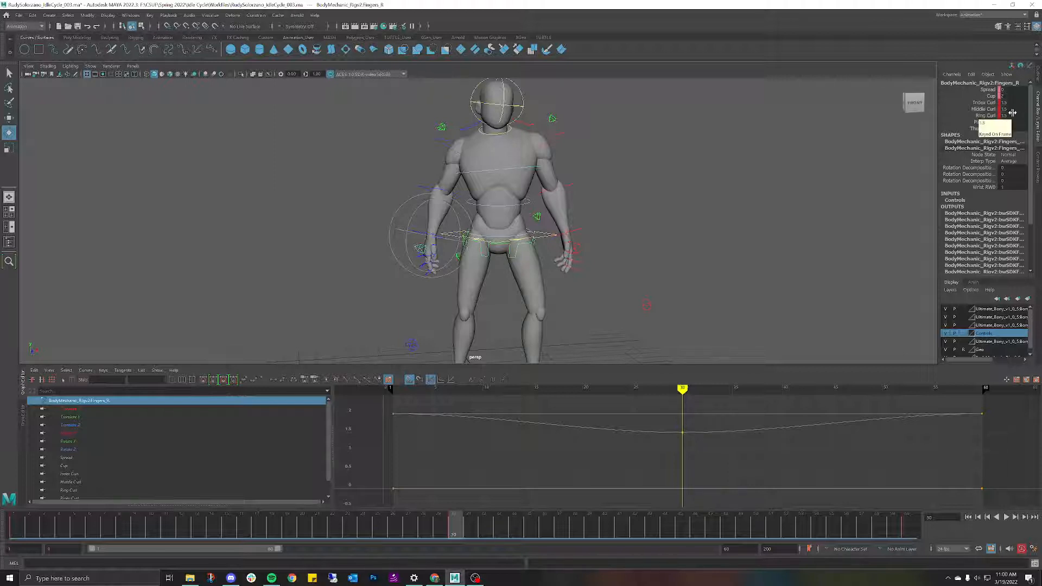
scroll(441, 223, up, 5)
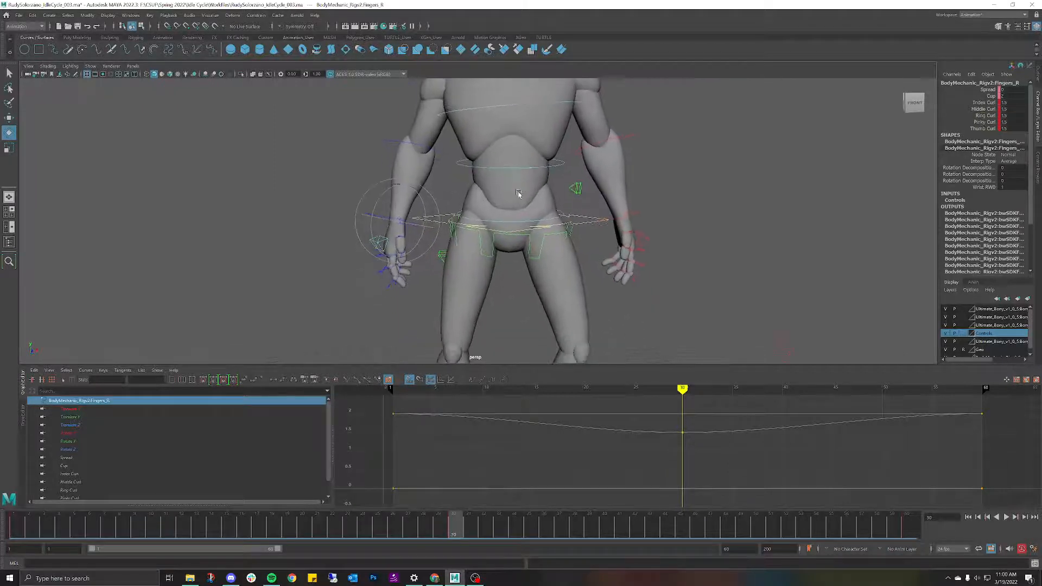
key(alt+v)
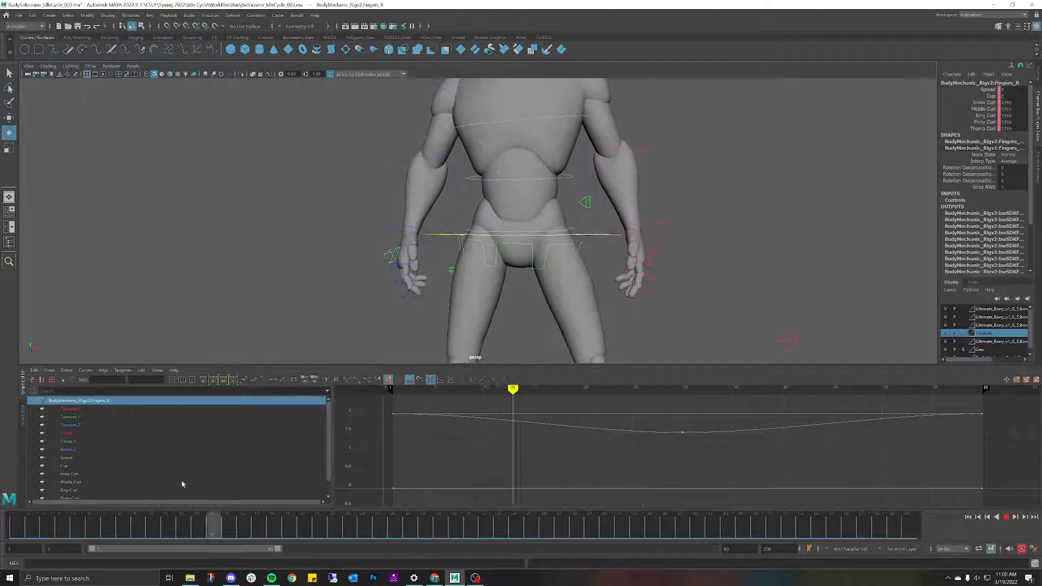
click(463, 510)
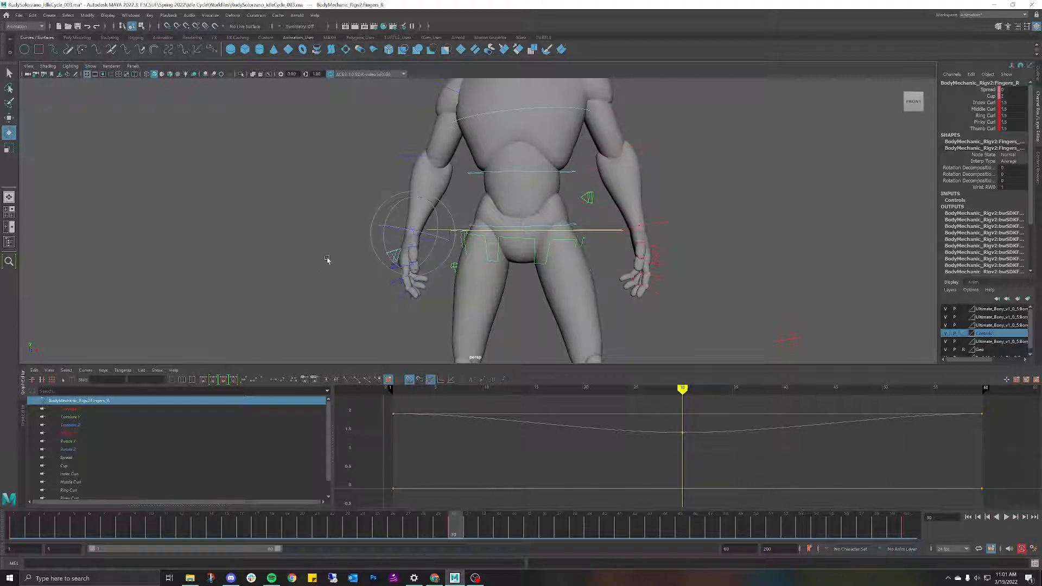
Try curl values of 2 and -2 on all five finger curl channels of Fingers_R at frame 30.
click(356, 259)
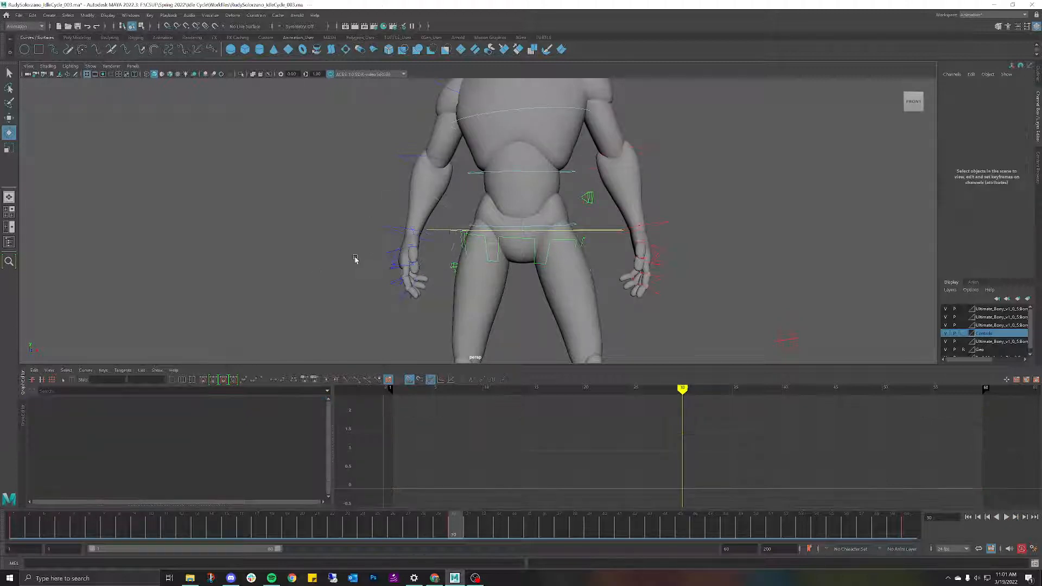
click(389, 252)
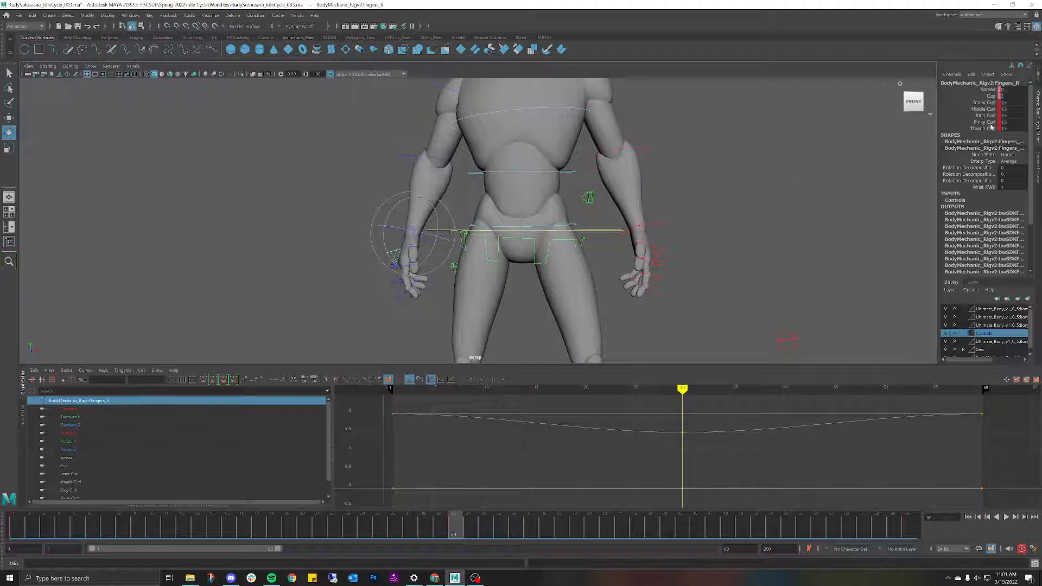
drag(1008, 105, 1013, 128)
text(2)
key(Return)
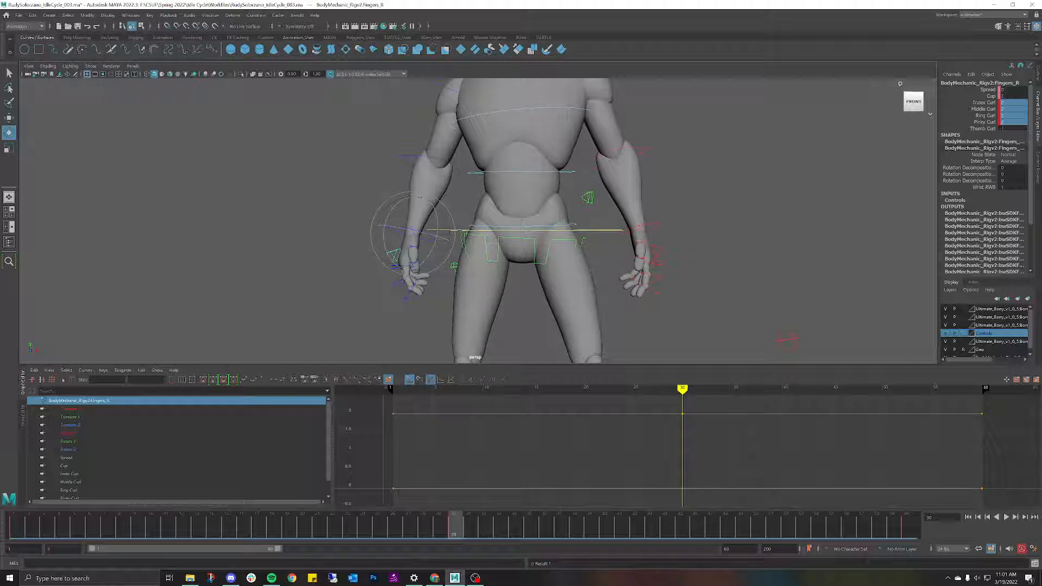
text(2)
key(Return)
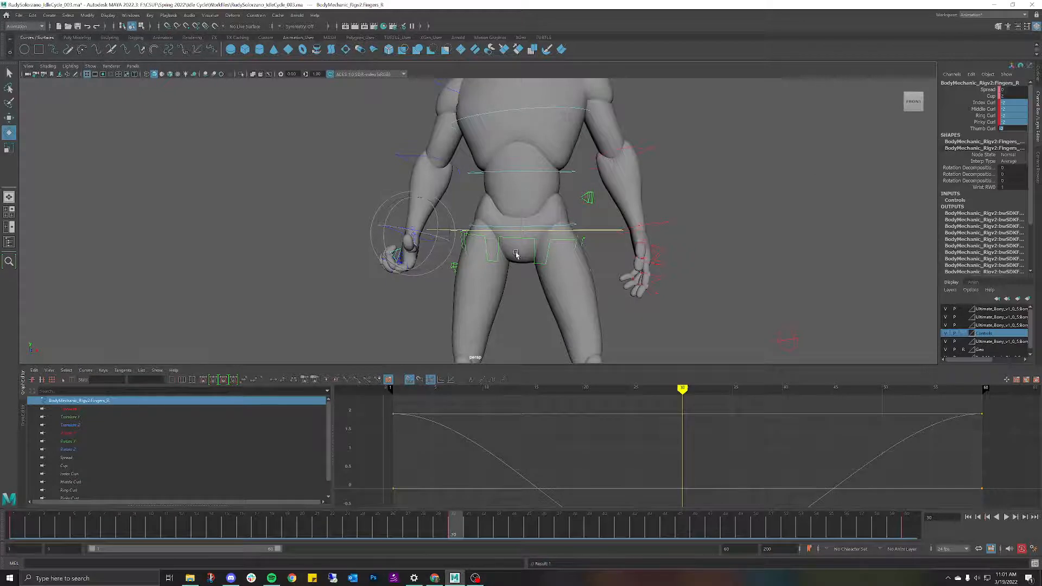
Examine the right hand's curled finger pose from several angles and compare it with the left hand.
mouse_move(516, 259)
alt+mouse_down()
mouse_move(579, 256)
mouse_move(511, 253)
alt+mouse_up()
scroll(511, 253, down, 5)
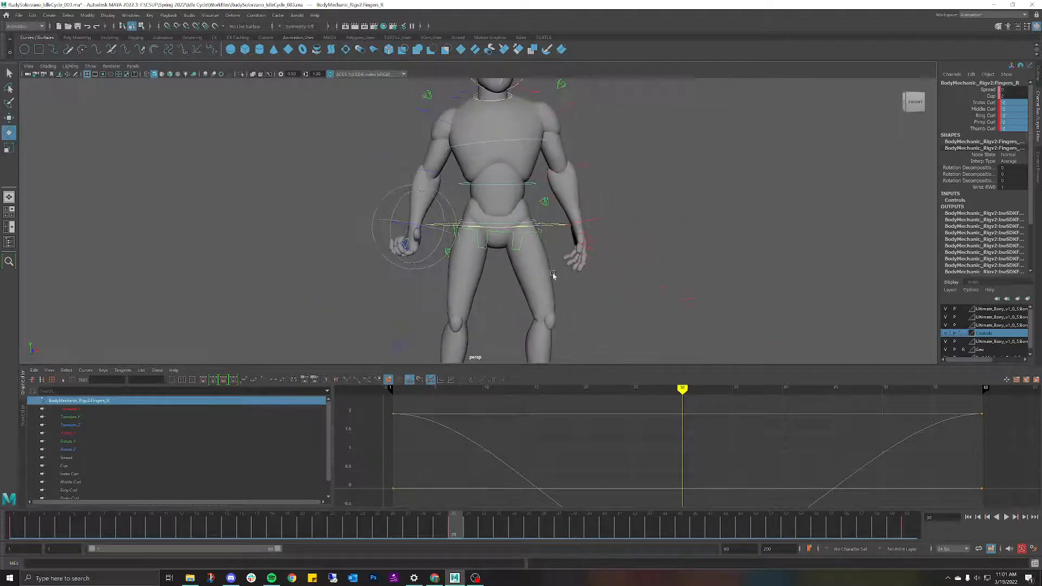
mouse_move(583, 194)
alt+mouse_down()
mouse_move(588, 217)
mouse_move(623, 217)
mouse_move(575, 209)
alt+mouse_up()
scroll(554, 268, up, 4)
scroll(552, 277, up, 5)
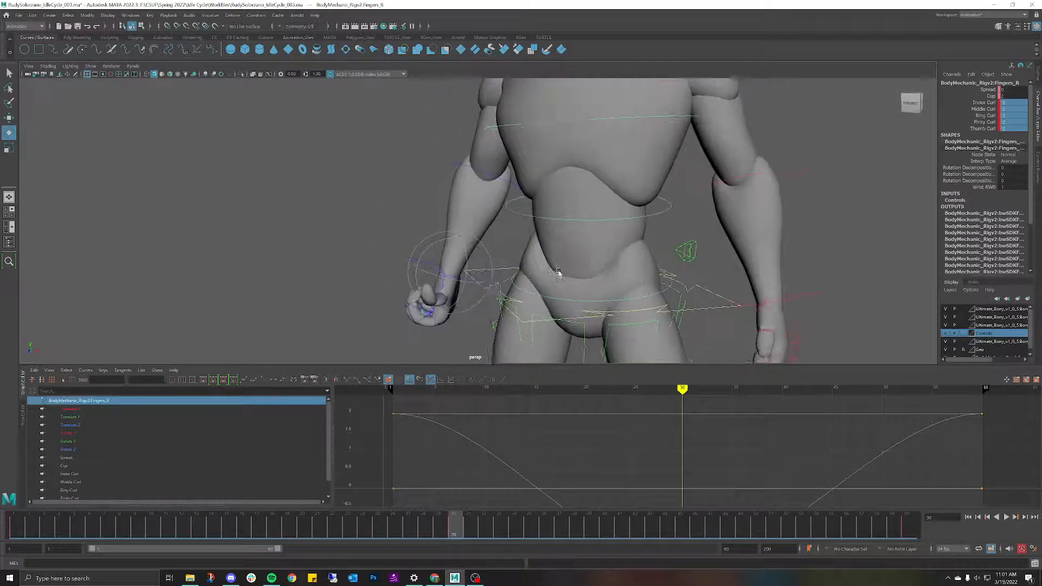
alt+middle_drag(558, 275, 563, 184)
alt+drag(563, 184, 530, 179)
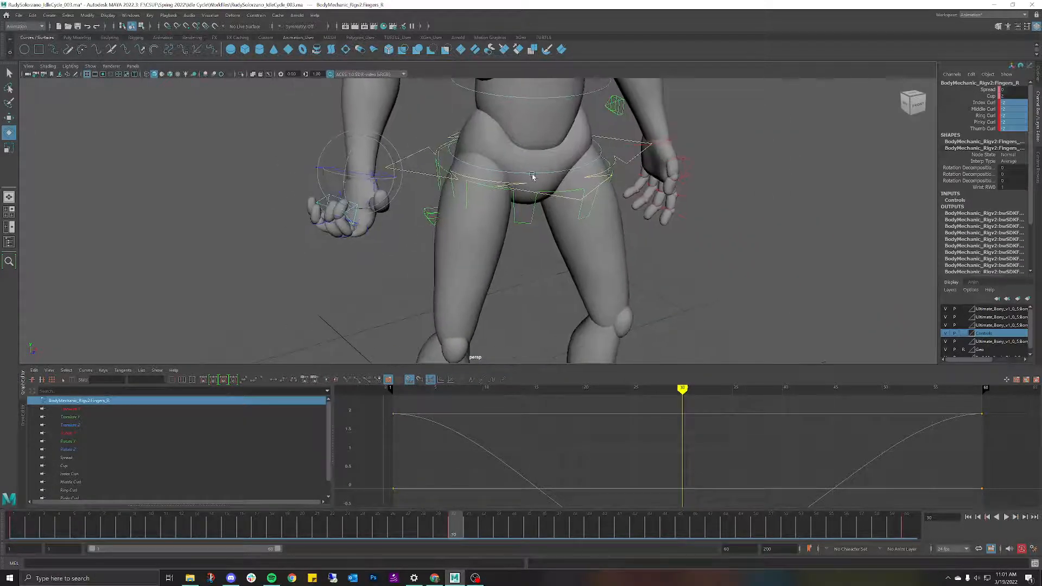
scroll(512, 172, up, 3)
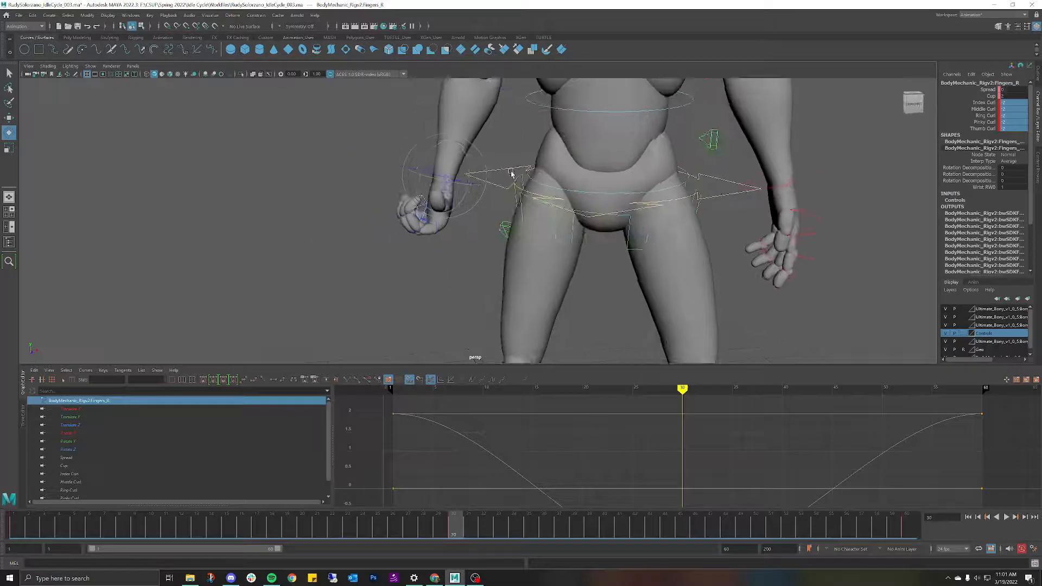
Try smaller curl values of -0.2, -0.02 and 0 on the Index through Thumb Curl channels at frame 30.
double_click(1013, 102)
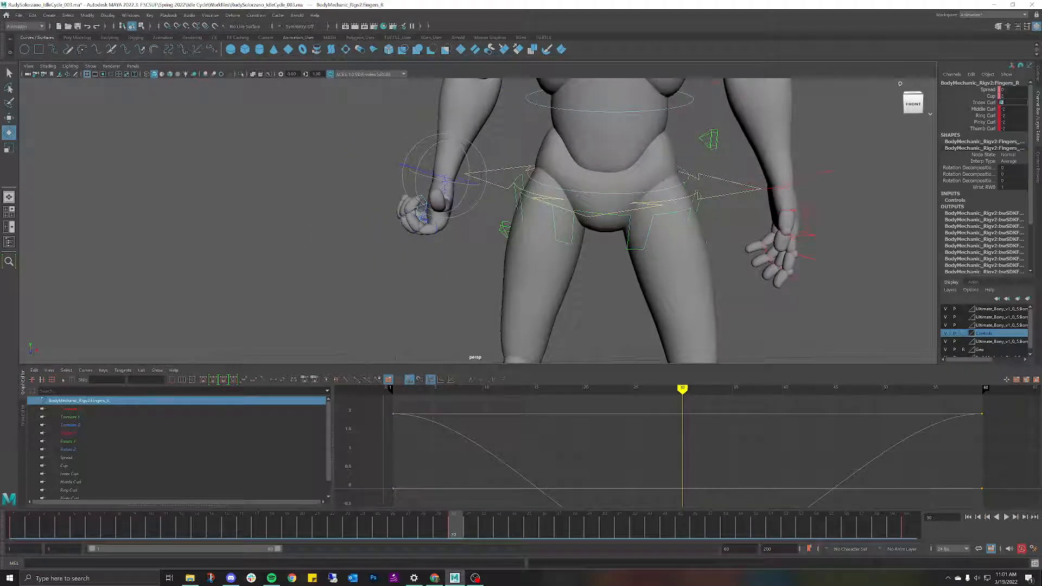
shift+click(1004, 128)
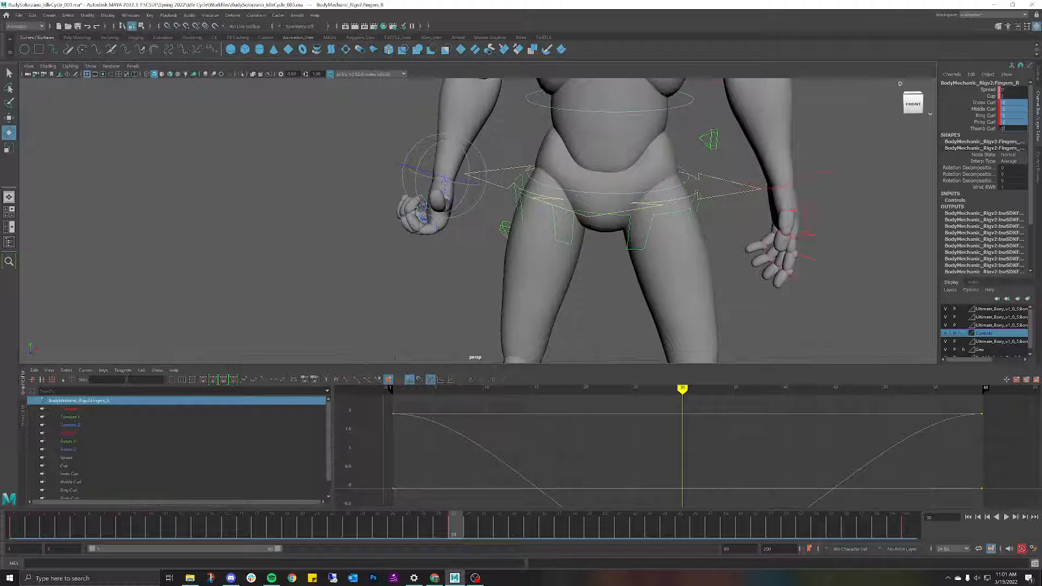
text(-0.2)
key(Return)
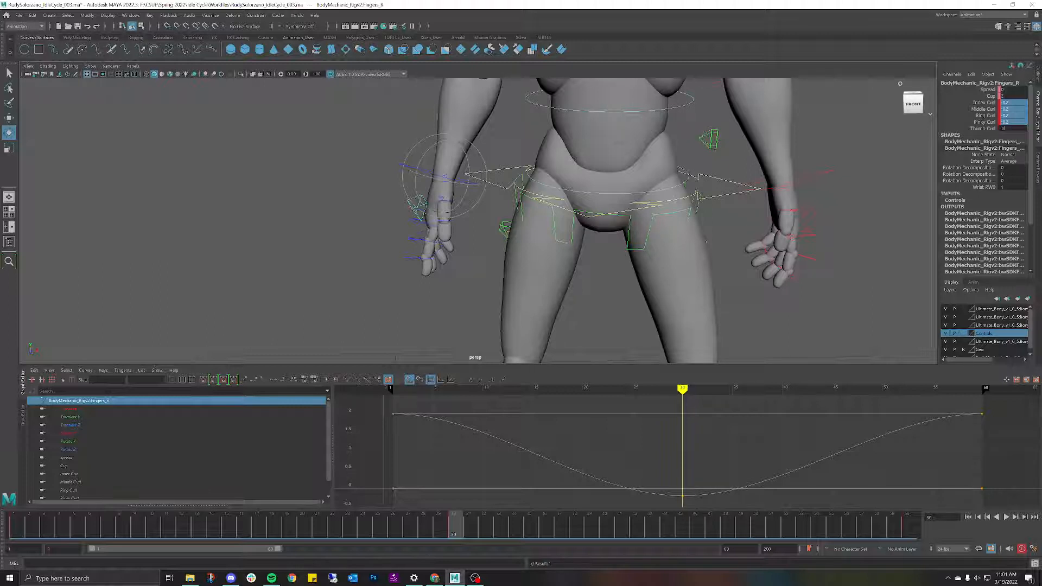
text(-0.02)
key(Return)
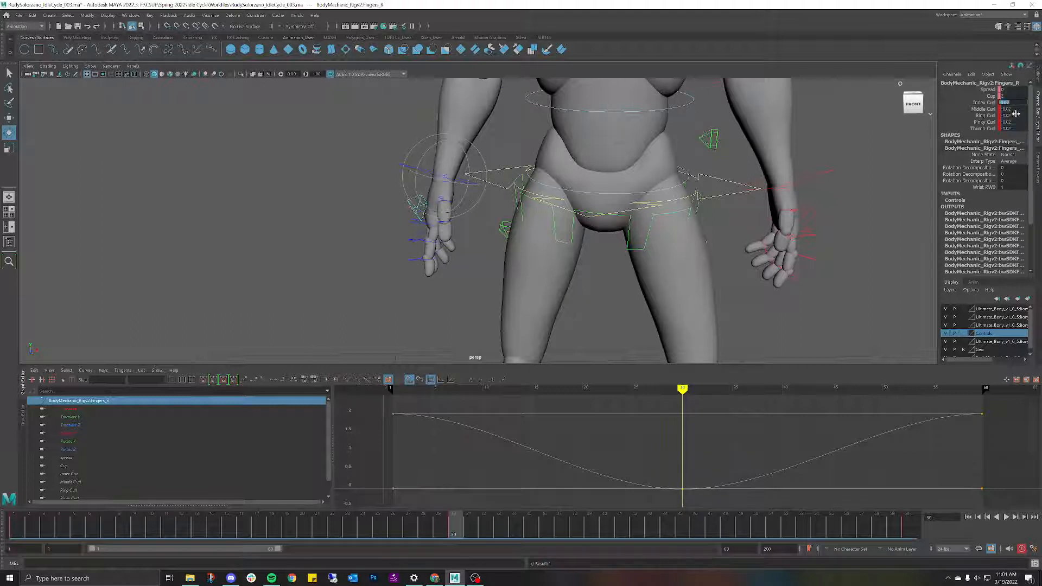
text(0)
key(Return)
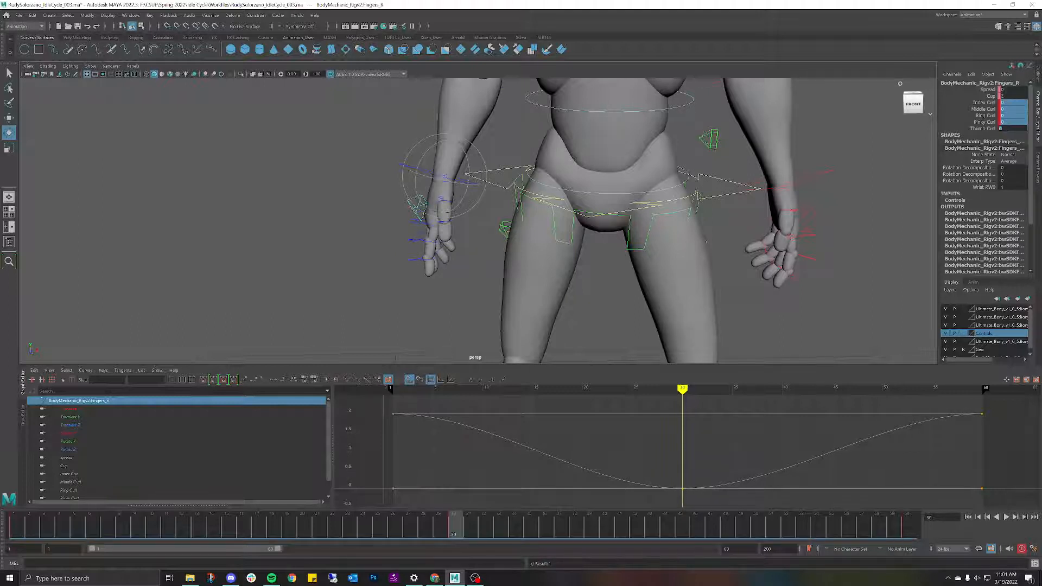
Inspect the right hand's fingers from the side, check the first index finger control's rotations, and reselect the Fingers_R control.
click(972, 109)
alt+drag(651, 217, 470, 227)
click(405, 223)
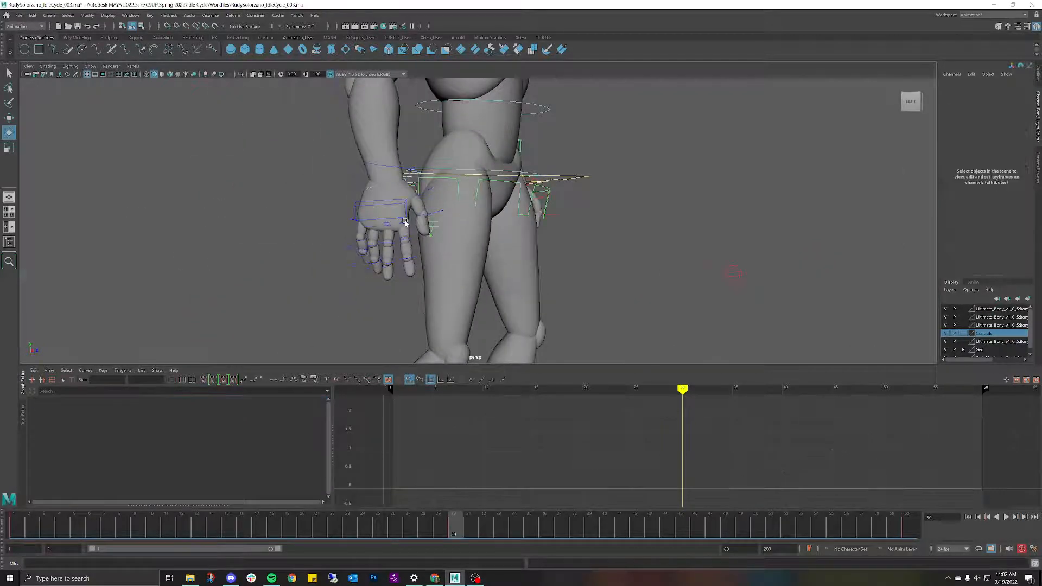
click(402, 224)
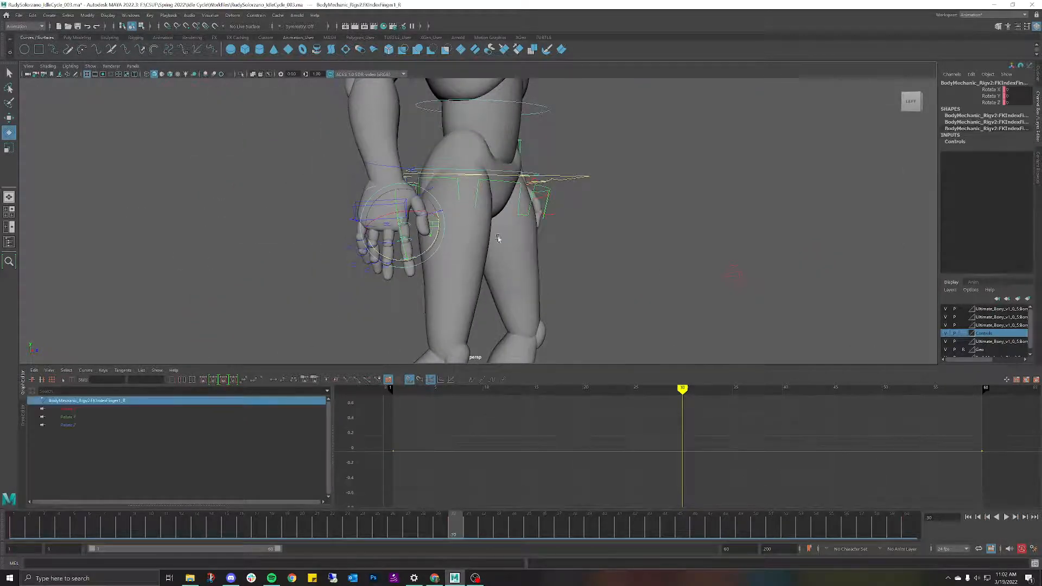
alt+drag(498, 239, 442, 228)
click(442, 228)
click(505, 182)
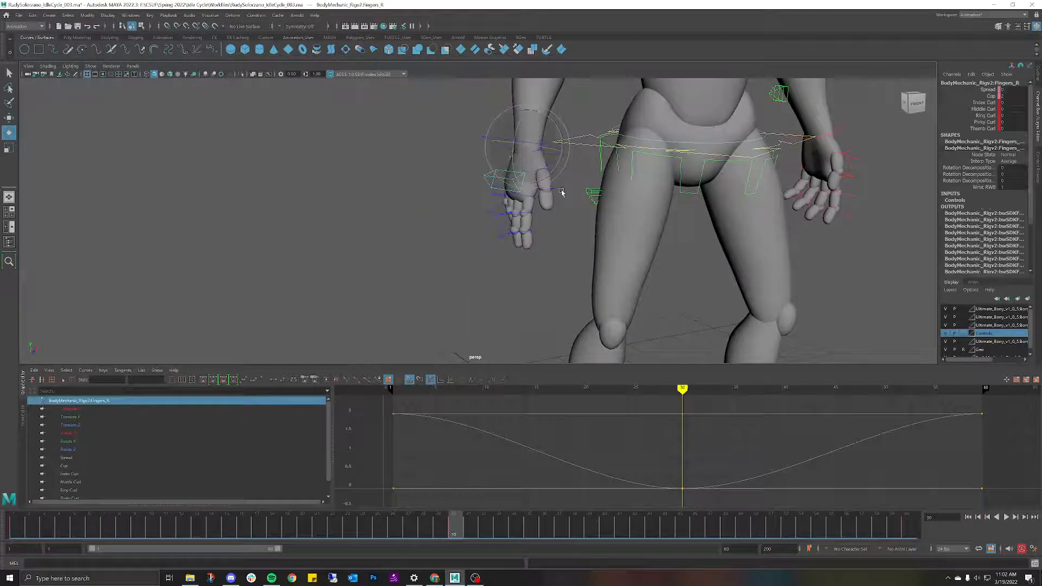
alt+drag(562, 193, 602, 195)
Try a different Index Curl value on the Fingers_R control at frame 30, and undo the change.
click(1013, 103)
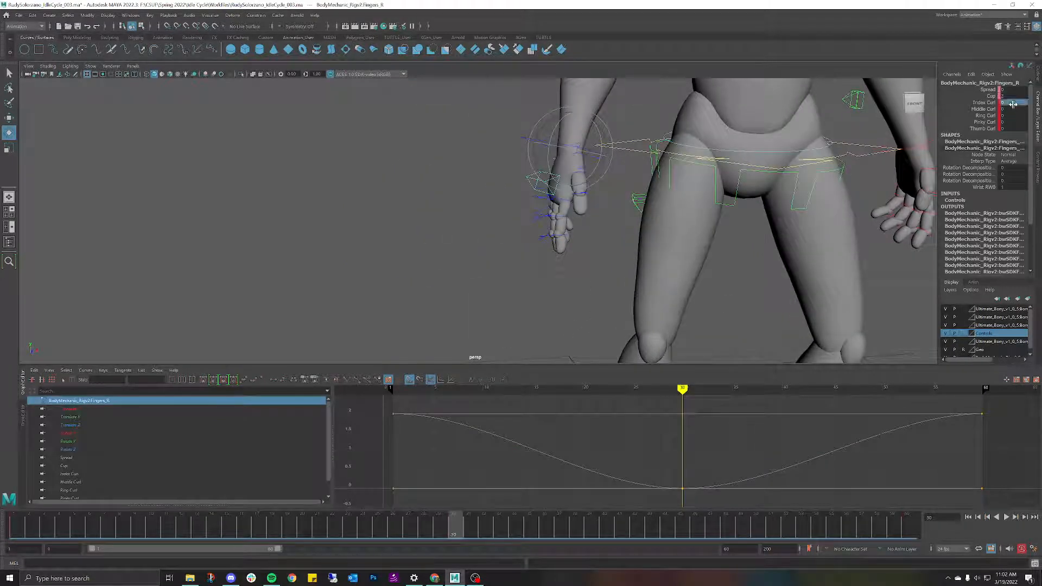
mouse_move(1008, 122)
mouse_down()
mouse_move(998, 102)
mouse_move(1010, 102)
mouse_up()
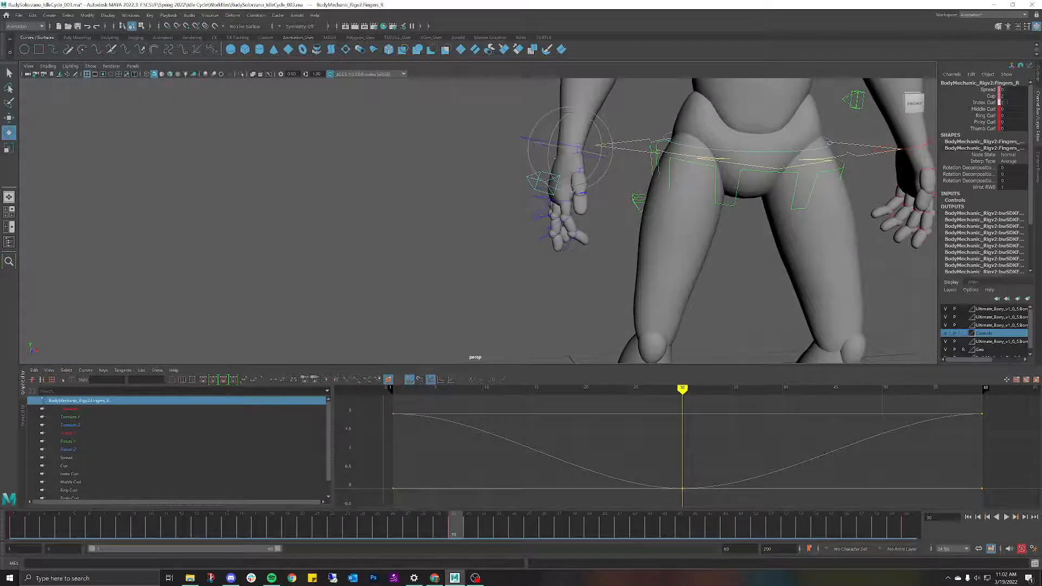
alt+drag(796, 158, 790, 156)
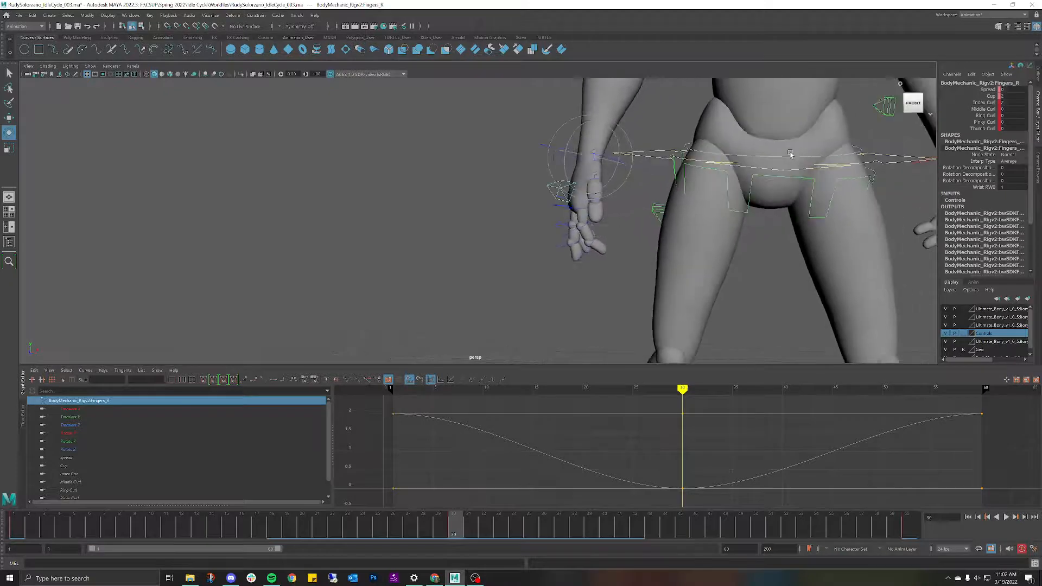
key(ctrl+z)
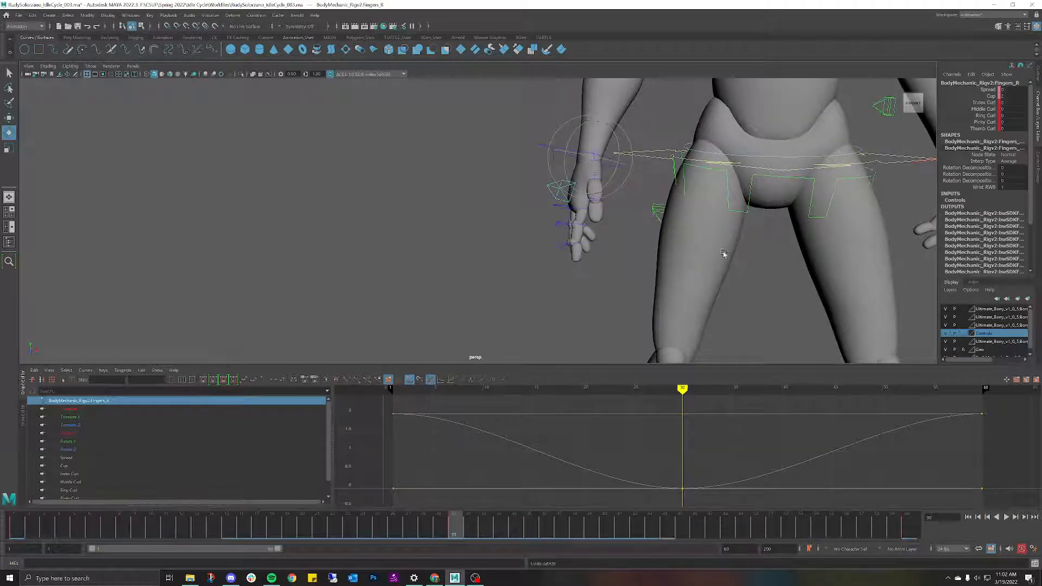
Delete the Fingers_R key at frame 30 and check the right hand's pose at frame 1.
right_click(458, 521)
click(512, 366)
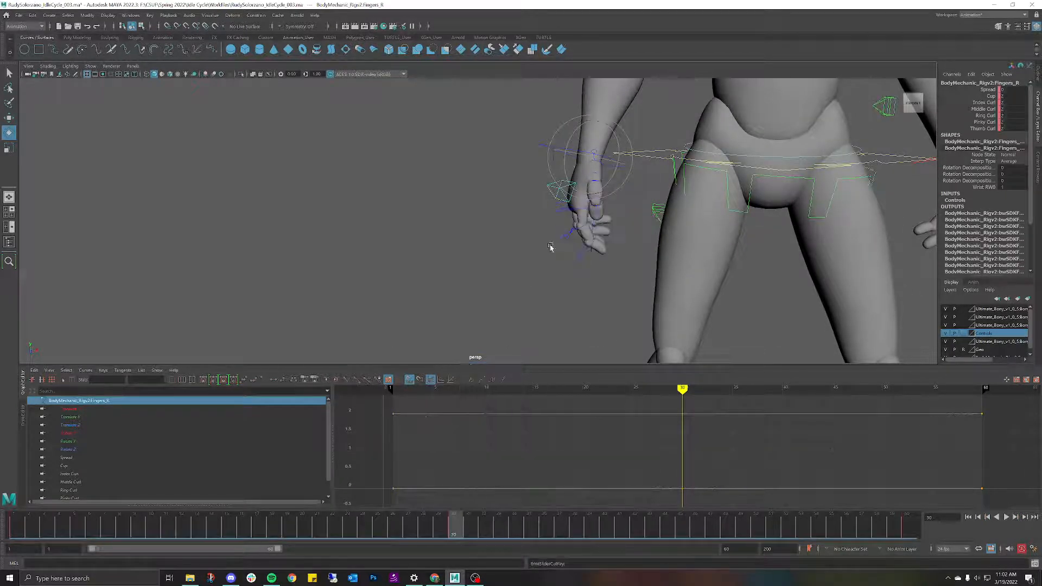
scroll(551, 247, down, 2)
alt+middle_drag(595, 236, 548, 221)
click(15, 519)
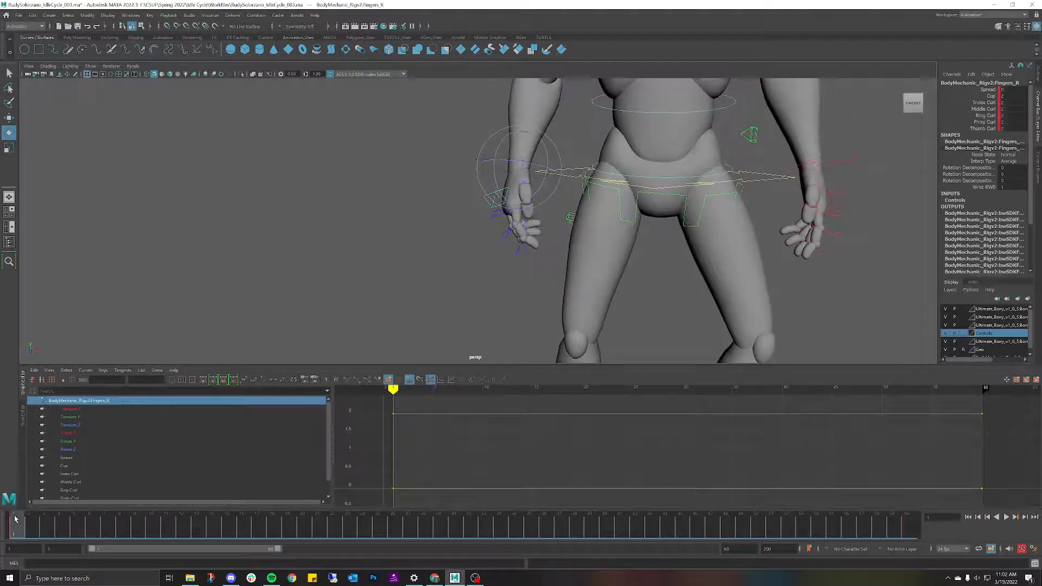
alt+drag(555, 241, 546, 191)
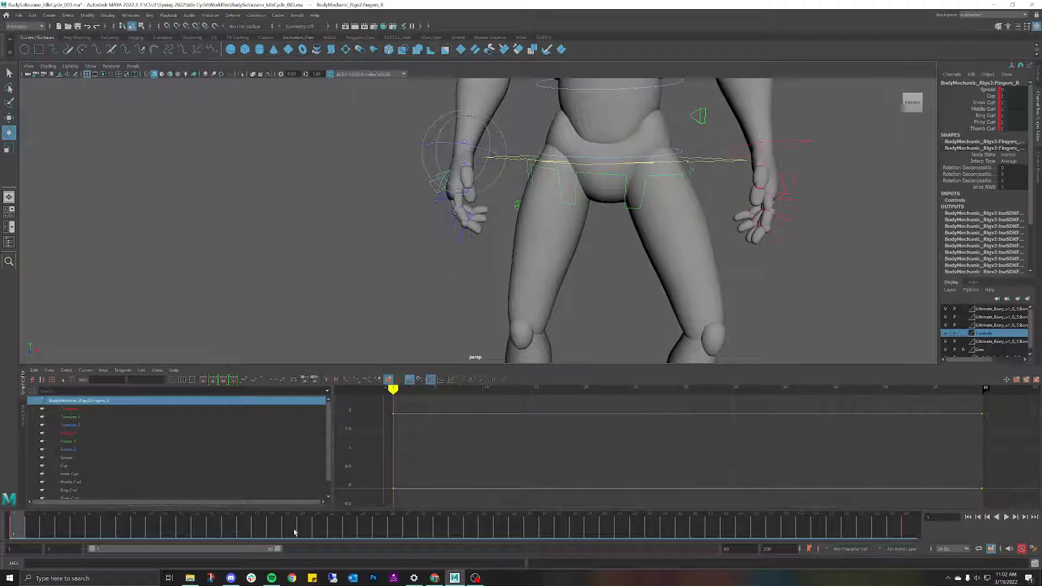
At frame 30, try 1.5 for the Index through Thumb Curl channels of Fingers_R, and settle on 1.
click(459, 529)
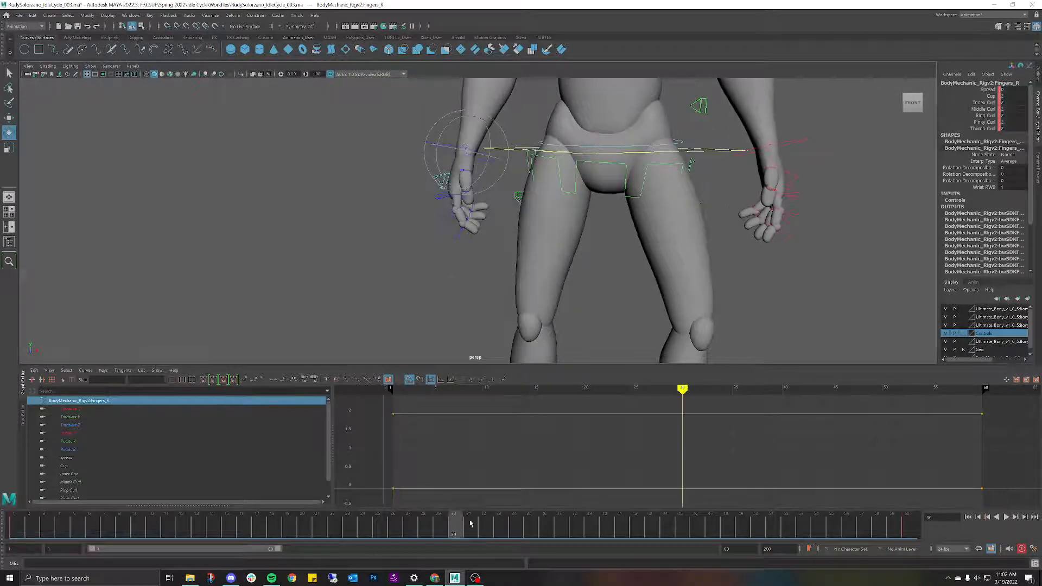
drag(1006, 103, 1013, 122)
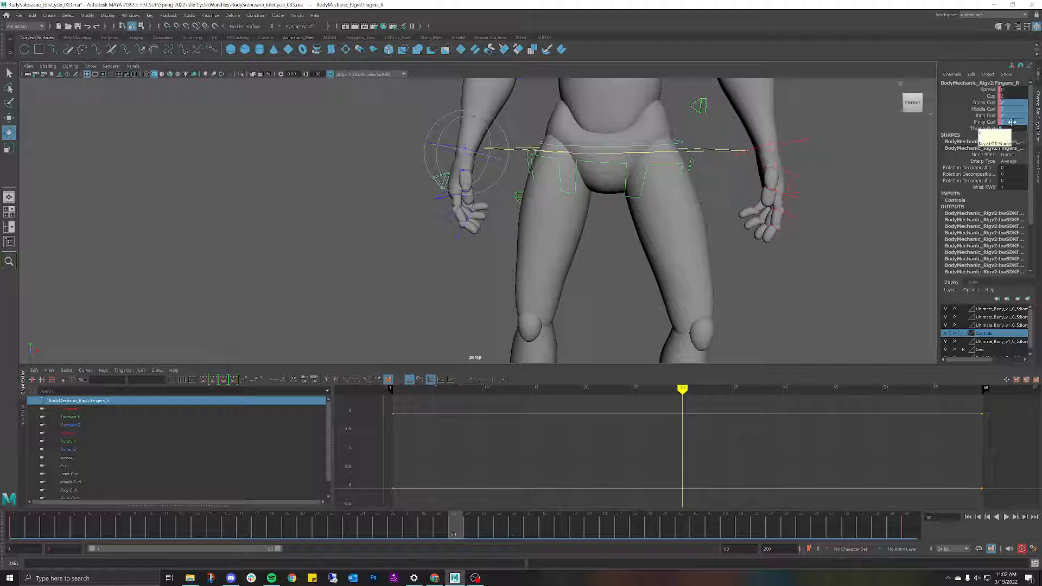
text(1.5)
key(Return)
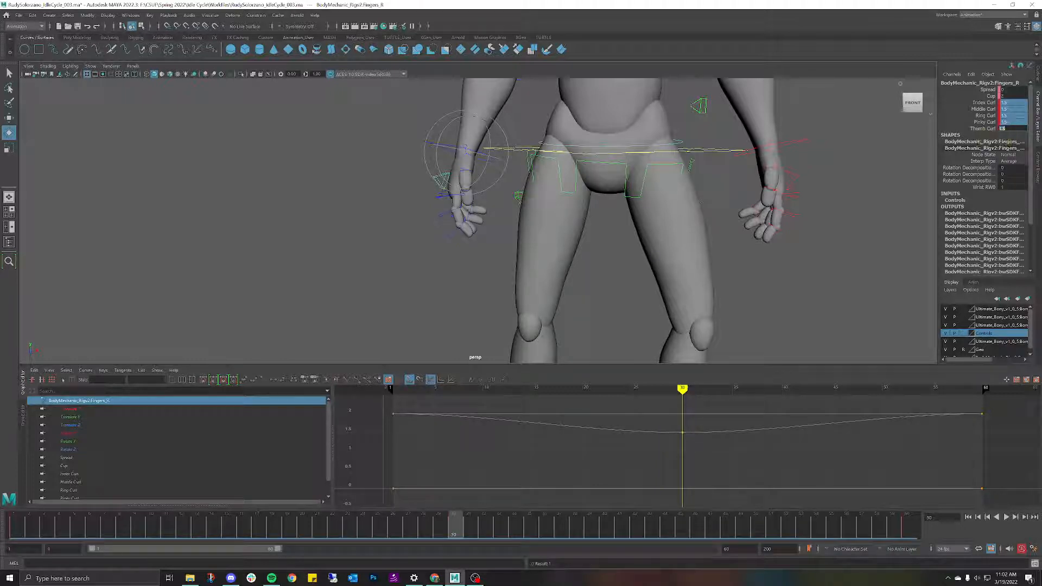
text(1)
key(Return)
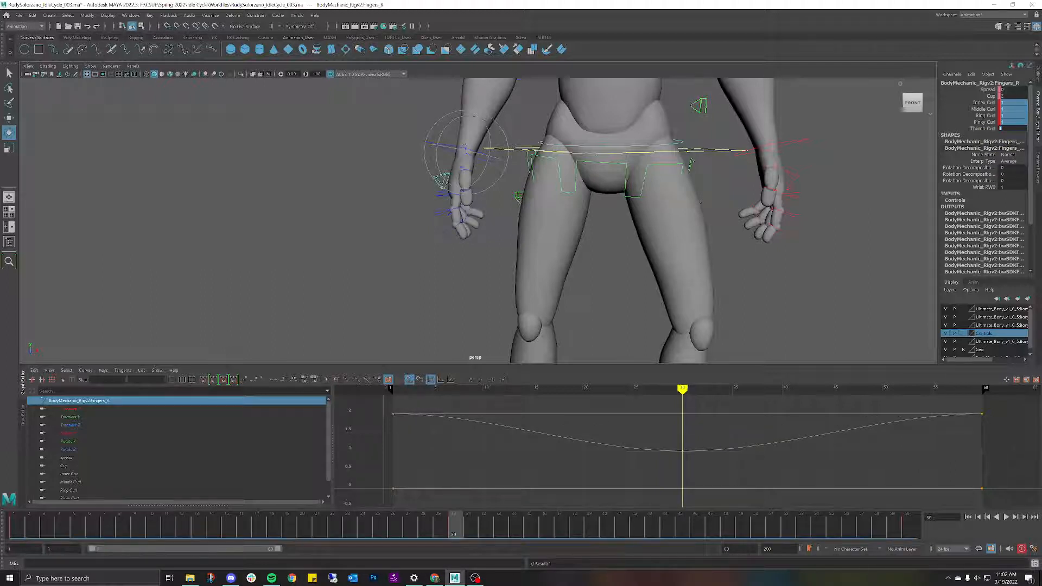
Play the animation to check the right hand's finger curl motion, and stop playback.
key(alt+v)
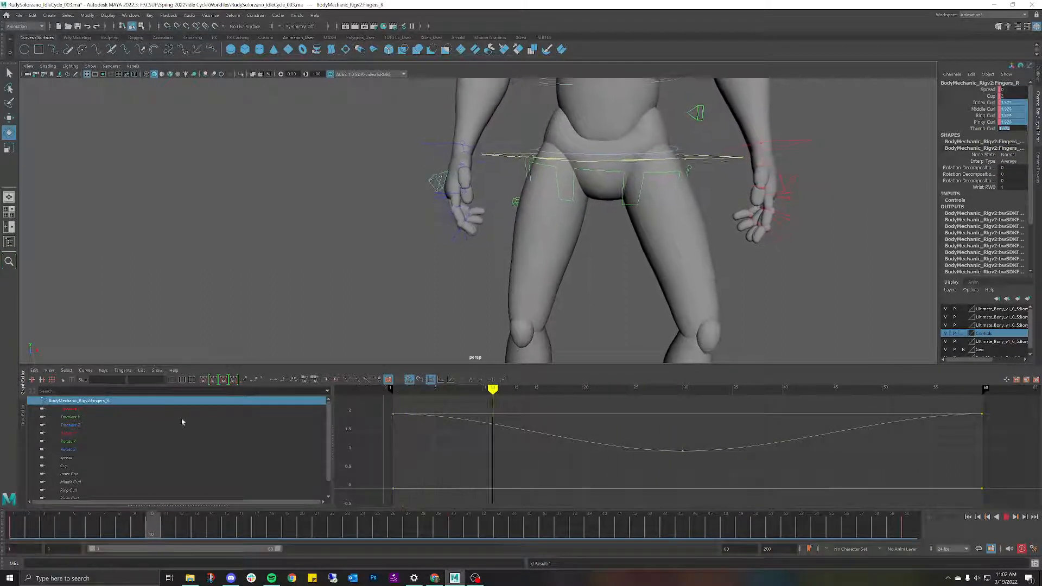
key(alt+v)
scroll(612, 270, down, 3)
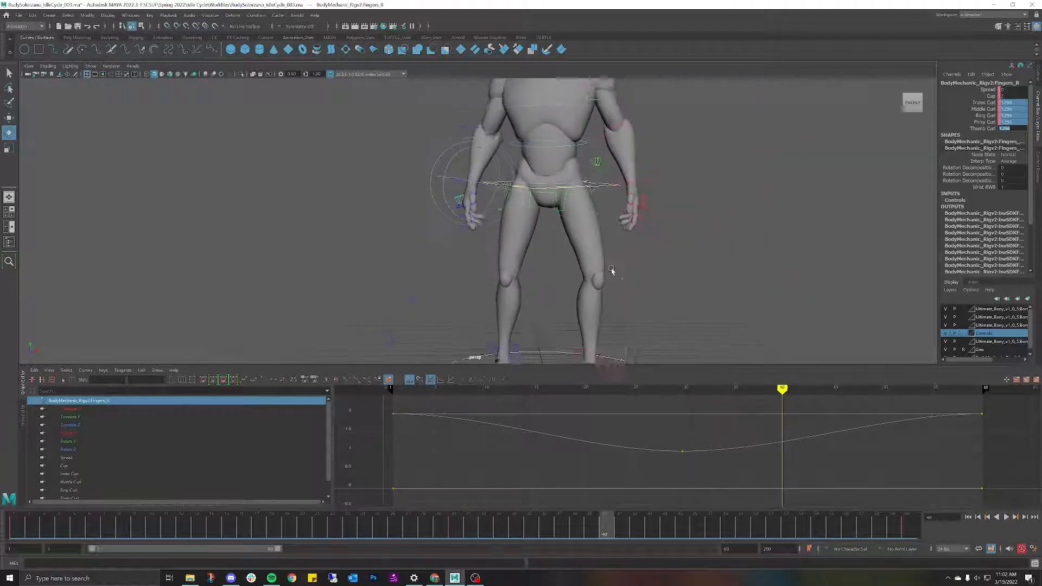
Frame the whole character with nothing selected and play the idle cycle to review the full-body motion.
scroll(611, 270, down, 3)
key(a)
click(640, 194)
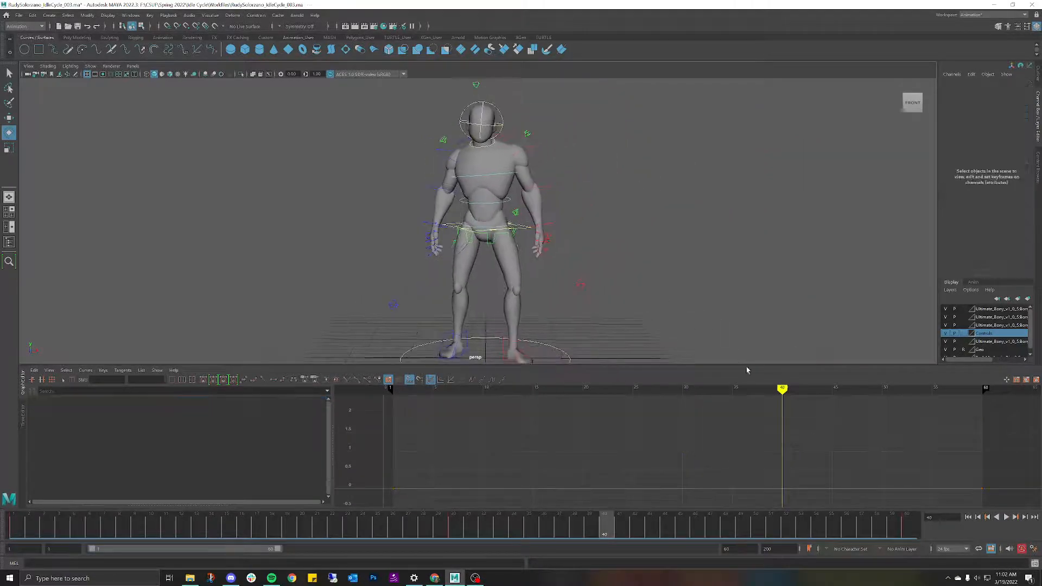
click(1007, 516)
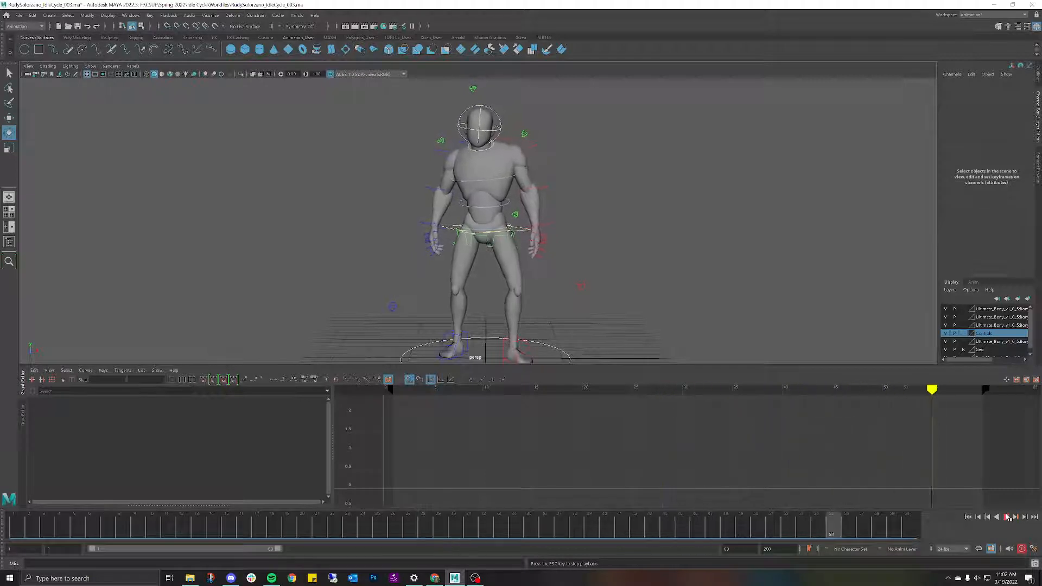
click(1006, 516)
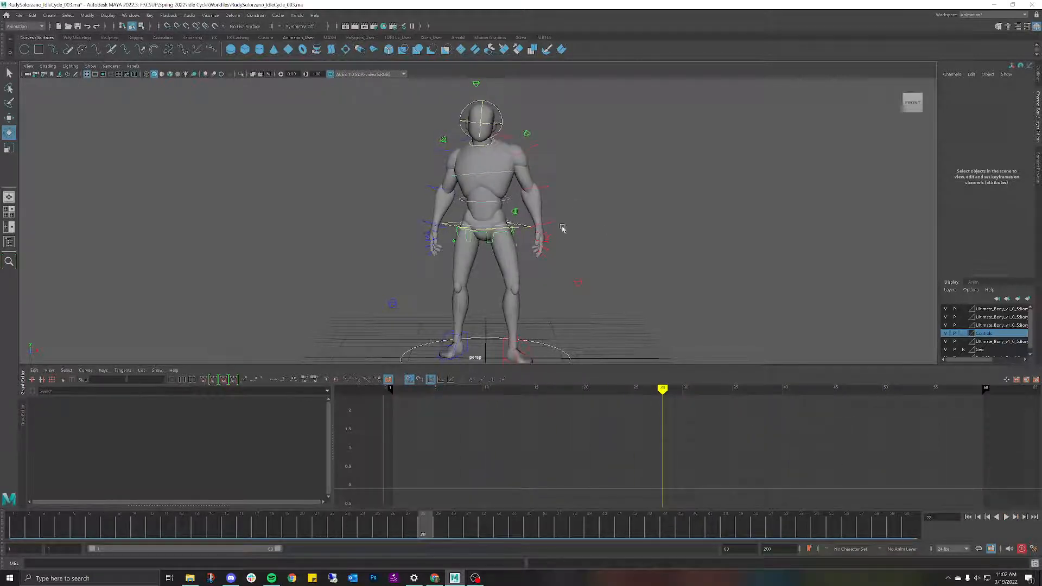
On the Fingers_L control at frame 30, lower the Index through Thumb Curl channels to about 0.7.
click(549, 237)
key(alt+period)
key(alt+period)
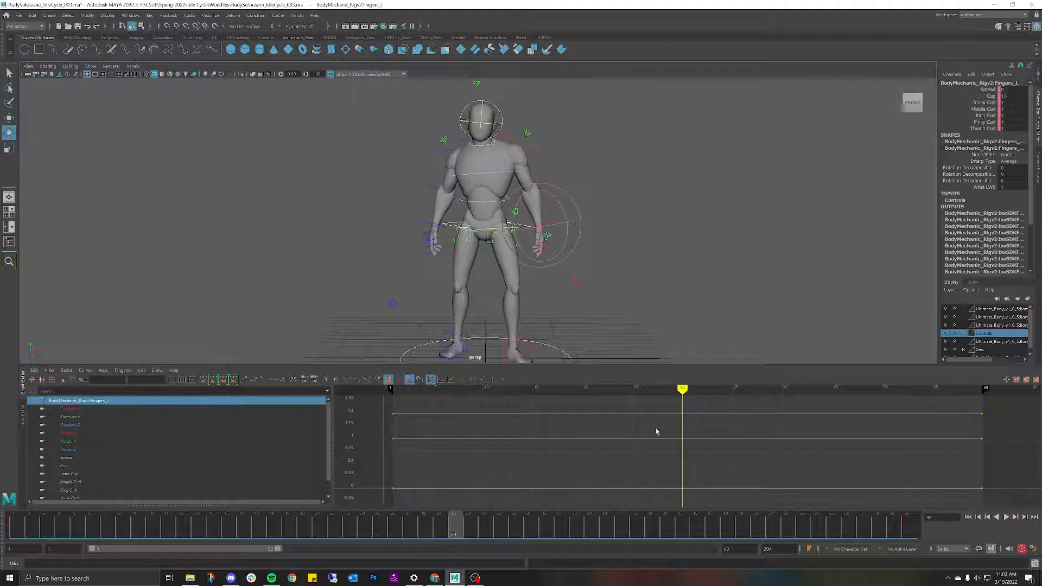
key(alt+v)
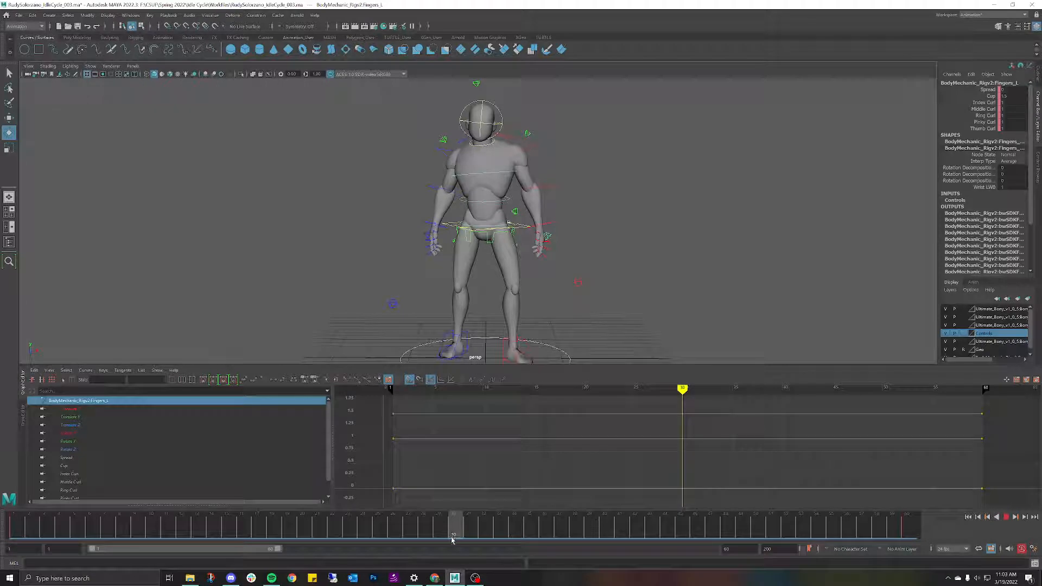
key(alt+v)
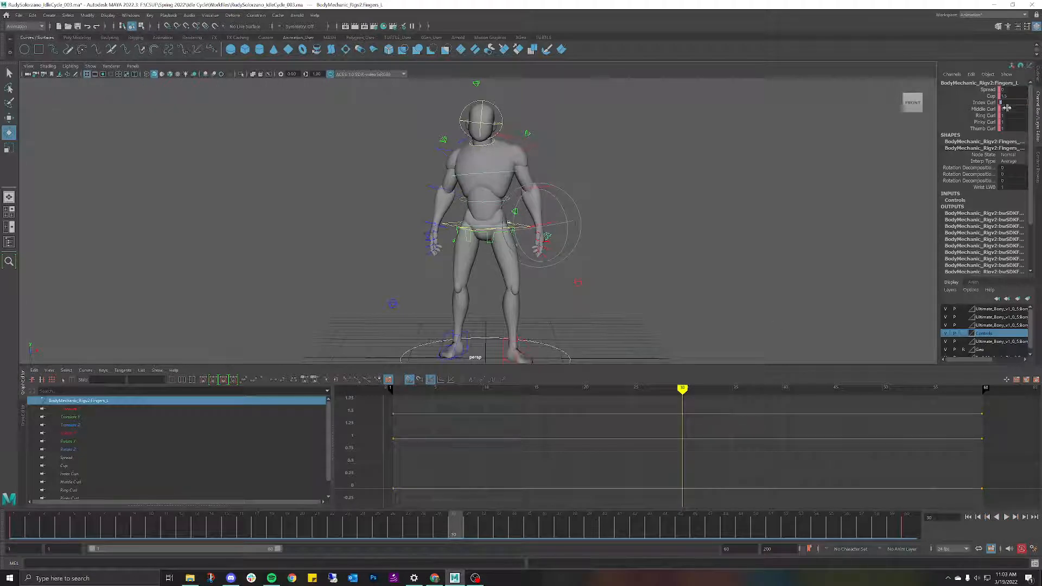
drag(1004, 103, 1011, 126)
double_click(1011, 126)
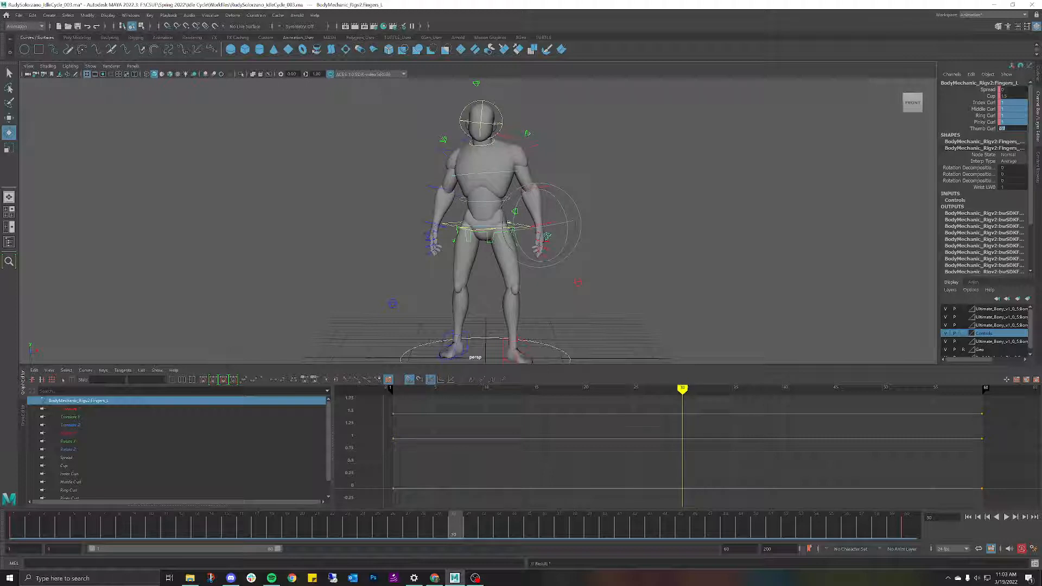
click(749, 198)
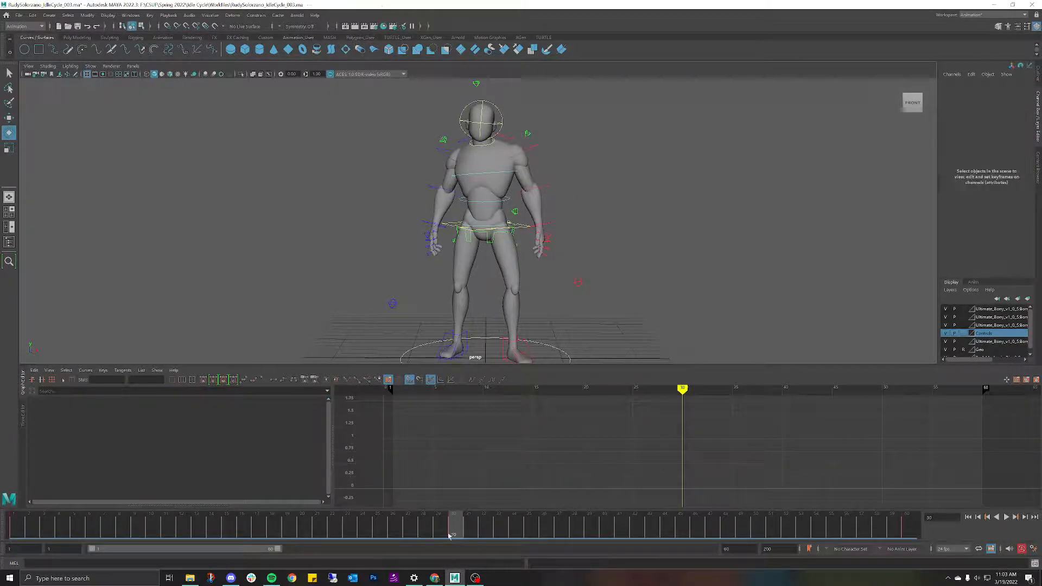
At frame 1, set the Index through Thumb Curl channels of Fingers_L to 1.5.
mouse_move(450, 536)
mouse_down()
mouse_move(414, 516)
mouse_move(156, 472)
mouse_move(535, 450)
mouse_move(155, 488)
mouse_move(58, 441)
mouse_move(418, 516)
mouse_move(1, 485)
mouse_up()
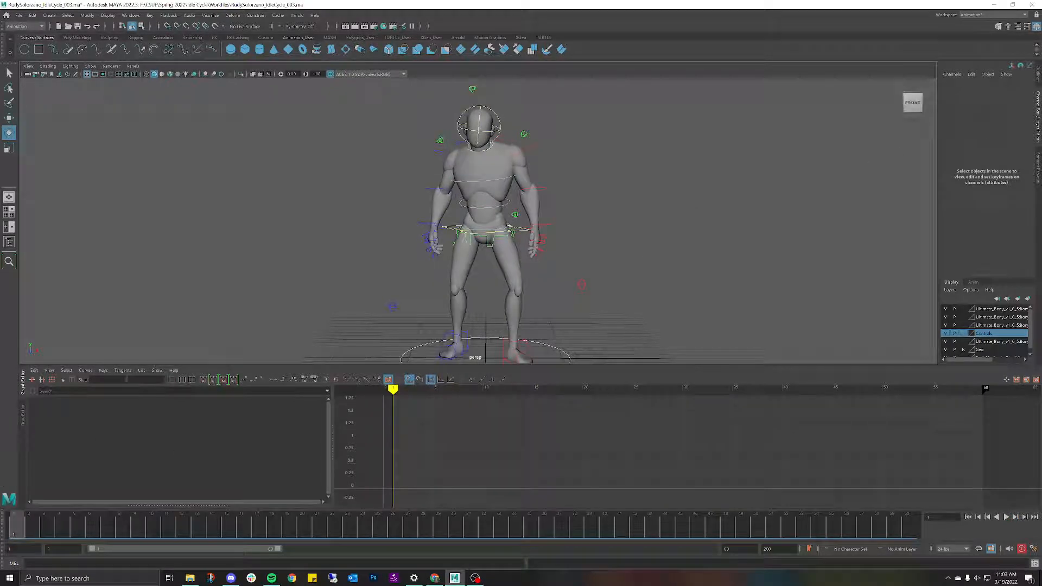
click(543, 237)
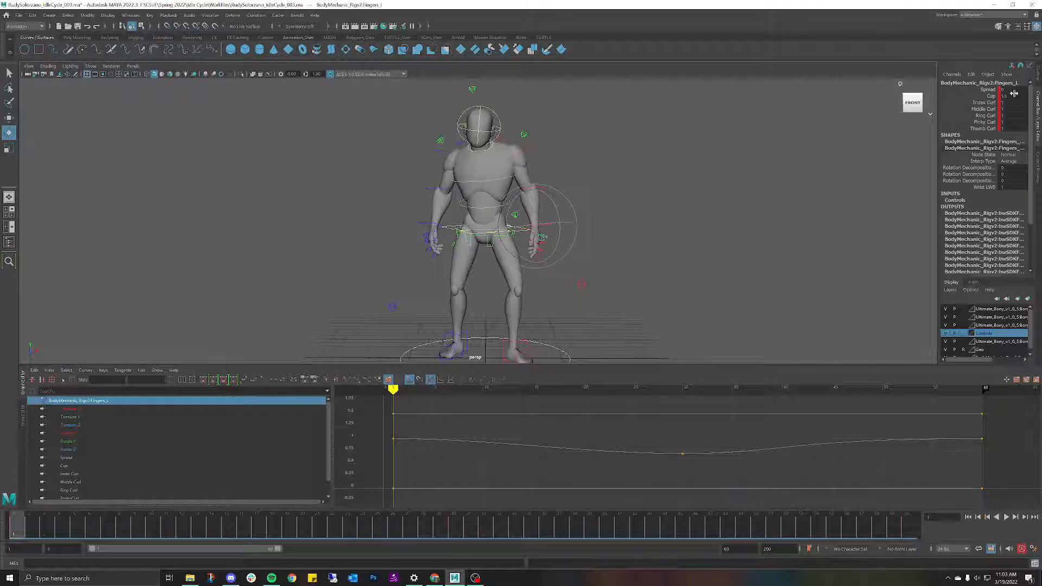
drag(1009, 103, 1002, 129)
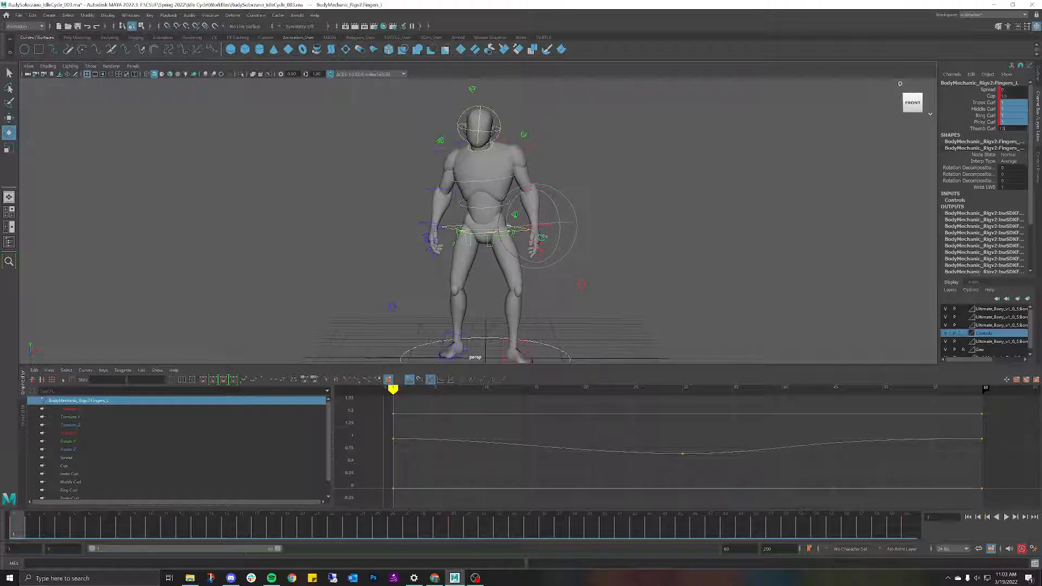
text(1.5)
key(Return)
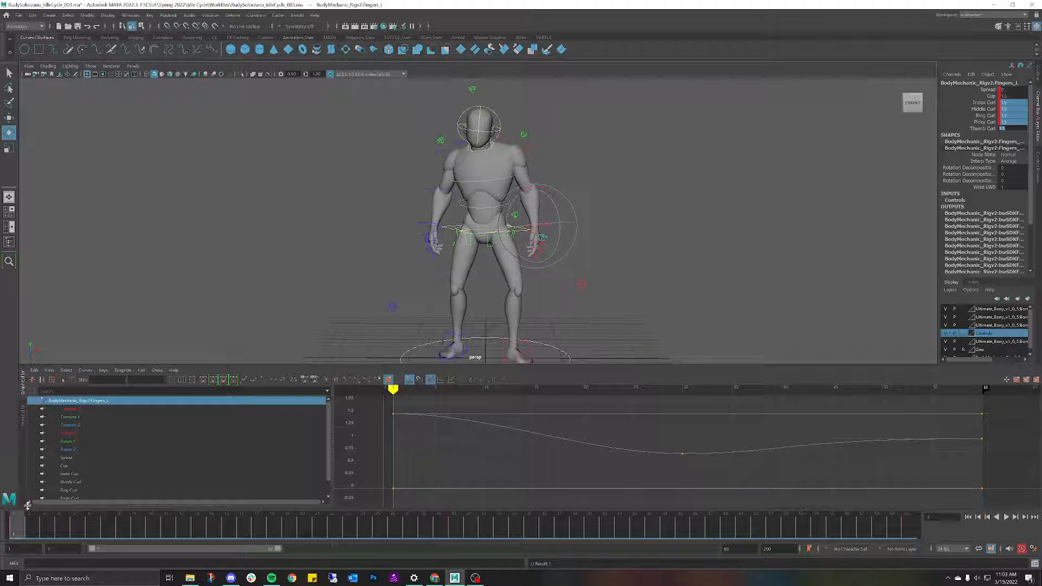
Copy the Fingers_L key at frame 1 and paste it onto the cycle's last frame, 60.
right_click(23, 521)
click(71, 374)
right_click(912, 528)
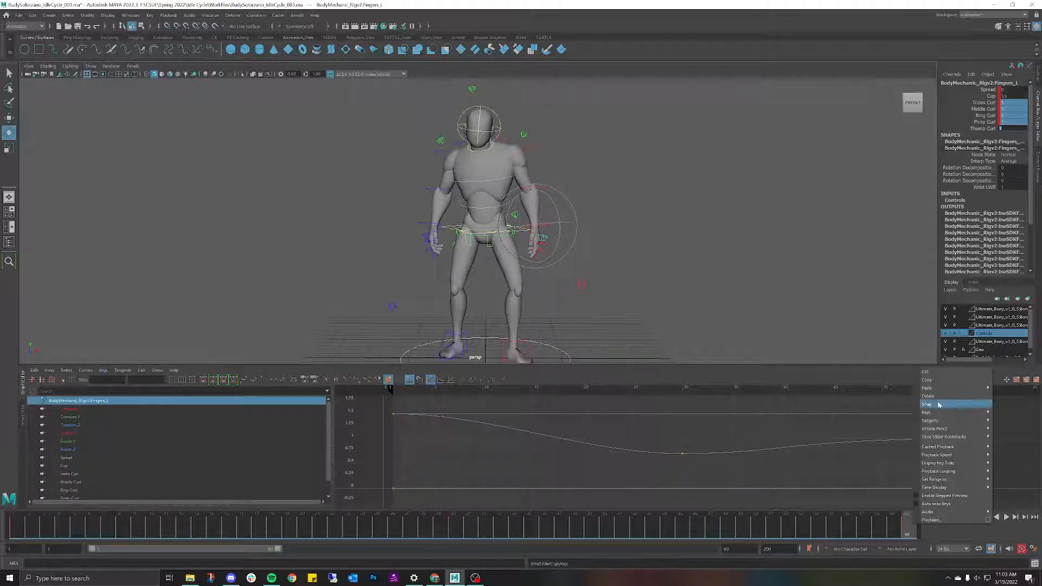
mouse_move(950, 389)
click(902, 390)
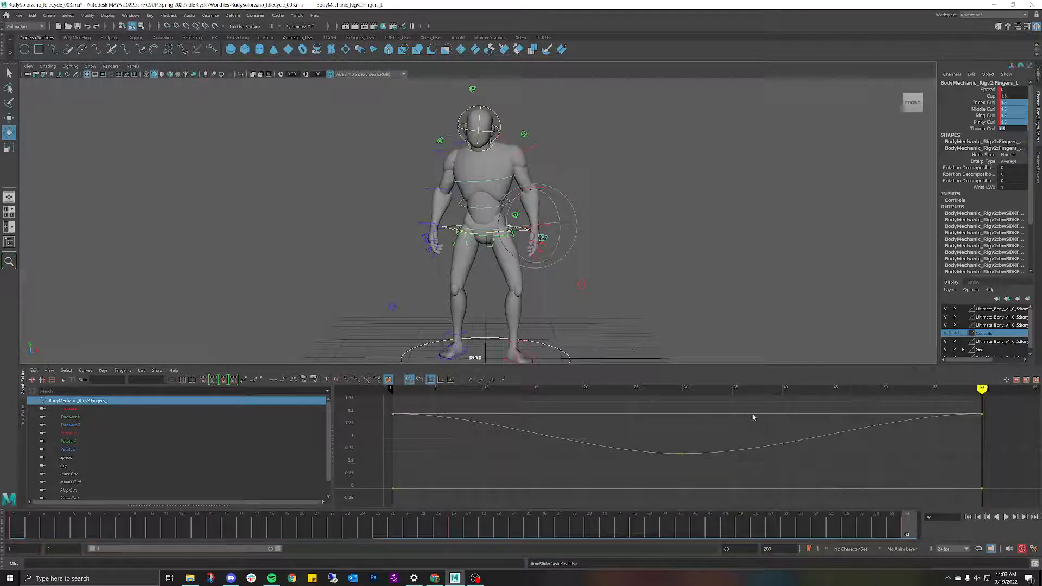
Review the looping idle animation with the NURBS curve controls hidden, and stop playback.
click(671, 291)
click(1006, 518)
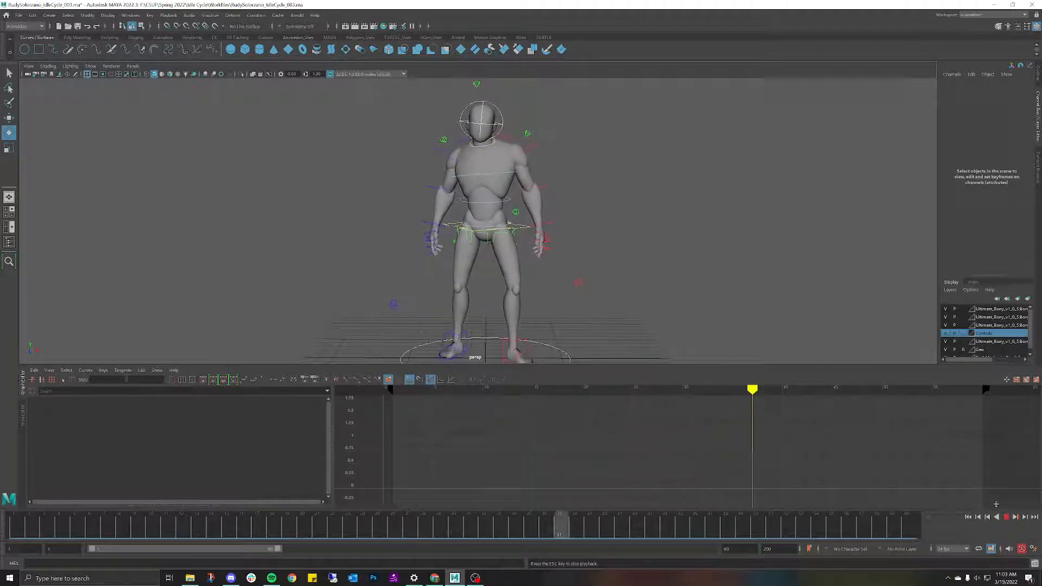
click(91, 67)
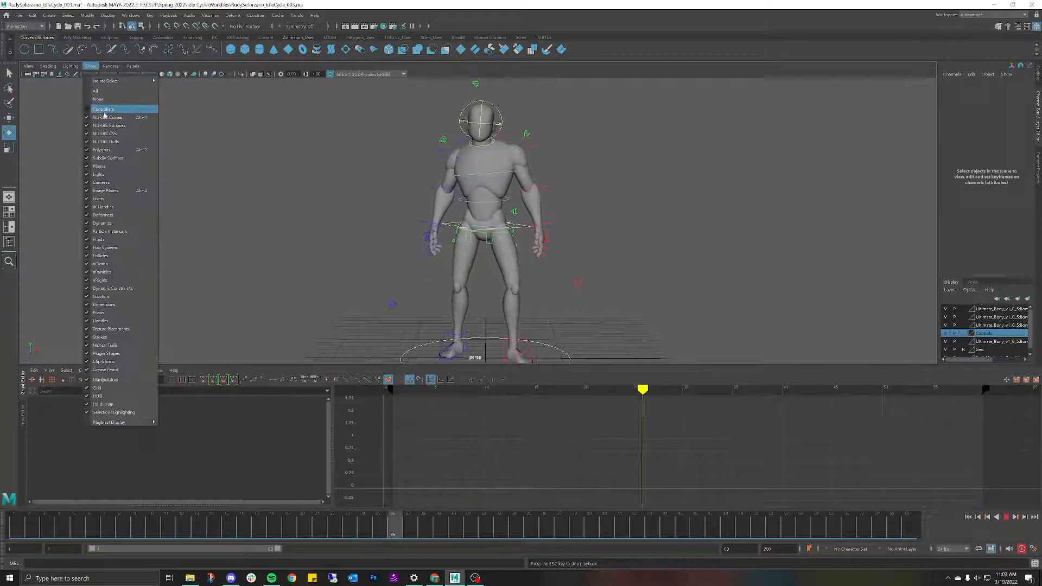
click(108, 117)
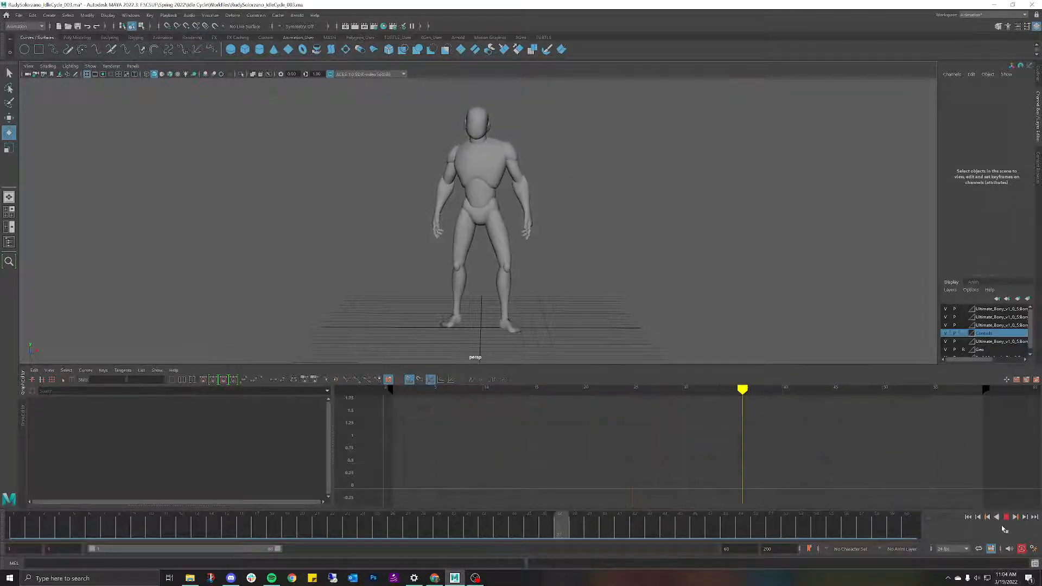
click(1005, 517)
Replay the cycle from frame 1 in a three-quarter view, stop it, and show the NURBS curve controls again.
mouse_move(820, 530)
mouse_down()
mouse_move(226, 495)
mouse_move(3, 497)
mouse_move(519, 466)
mouse_move(844, 471)
mouse_move(903, 485)
mouse_move(16, 489)
mouse_move(228, 445)
mouse_move(35, 430)
mouse_move(530, 409)
mouse_move(865, 421)
mouse_move(0, 367)
mouse_up()
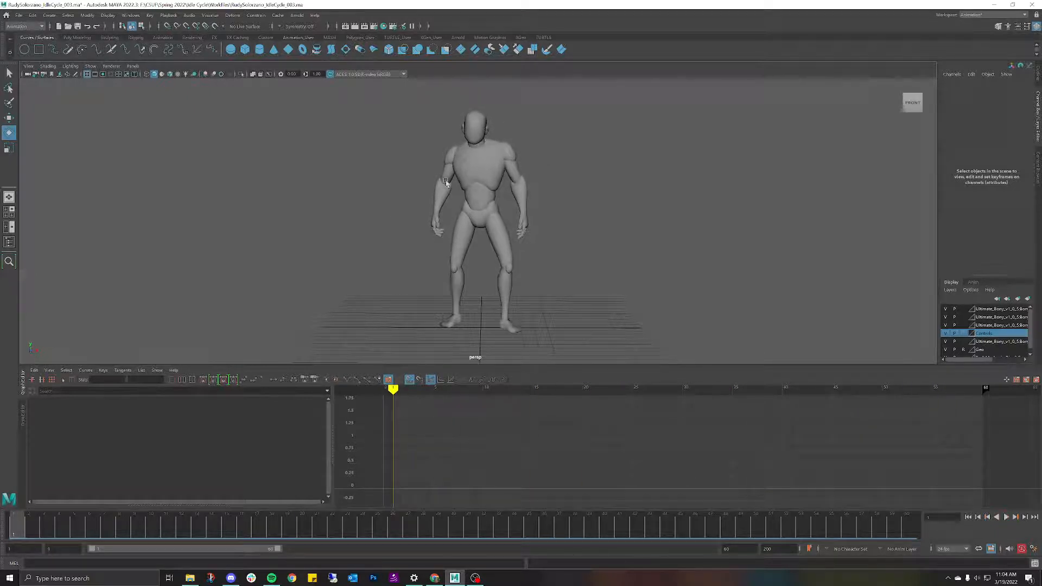
mouse_move(445, 181)
alt+mouse_down()
mouse_move(516, 181)
mouse_move(468, 185)
alt+mouse_up()
key(alt+v)
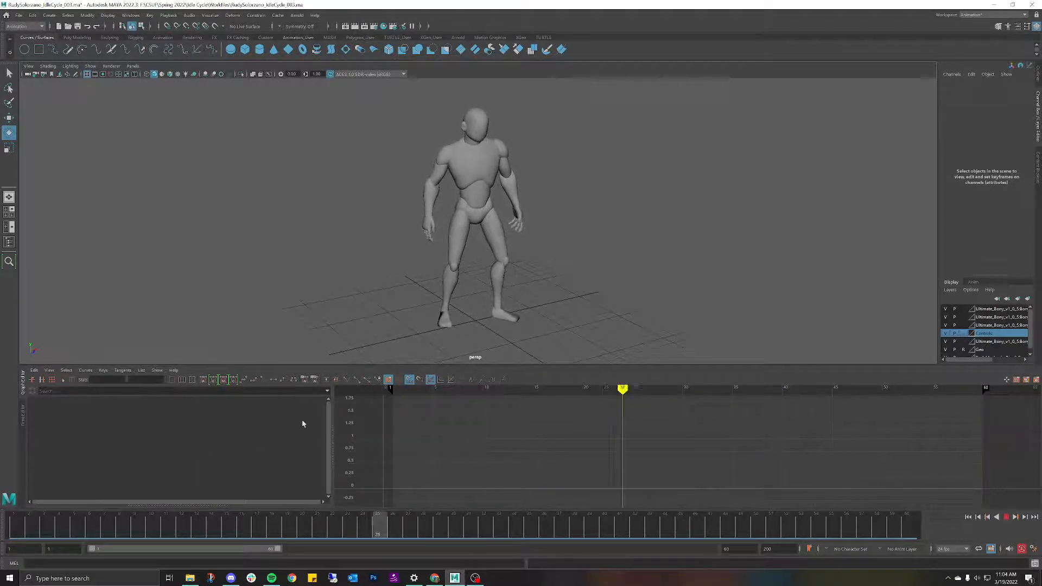
key(alt+v)
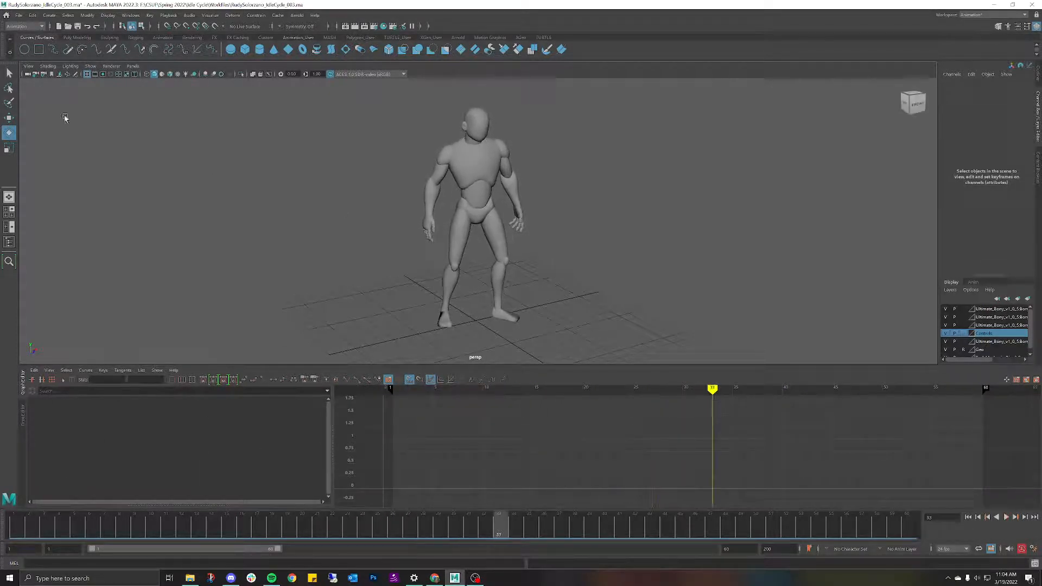
click(89, 66)
click(101, 110)
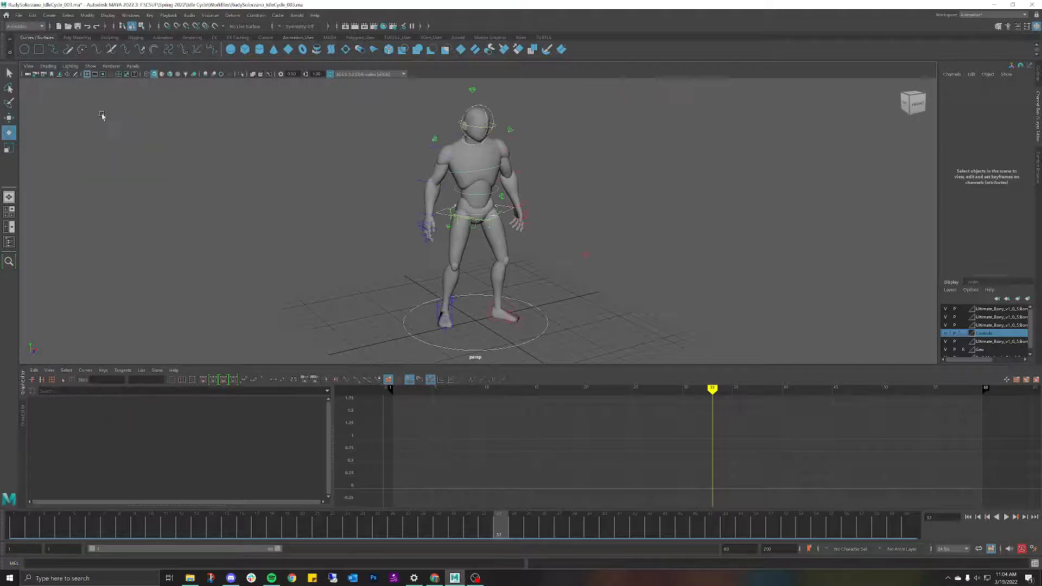
Select the RootX_M control and inspect its curves and the body pose at frame 30.
scroll(519, 217, up, 5)
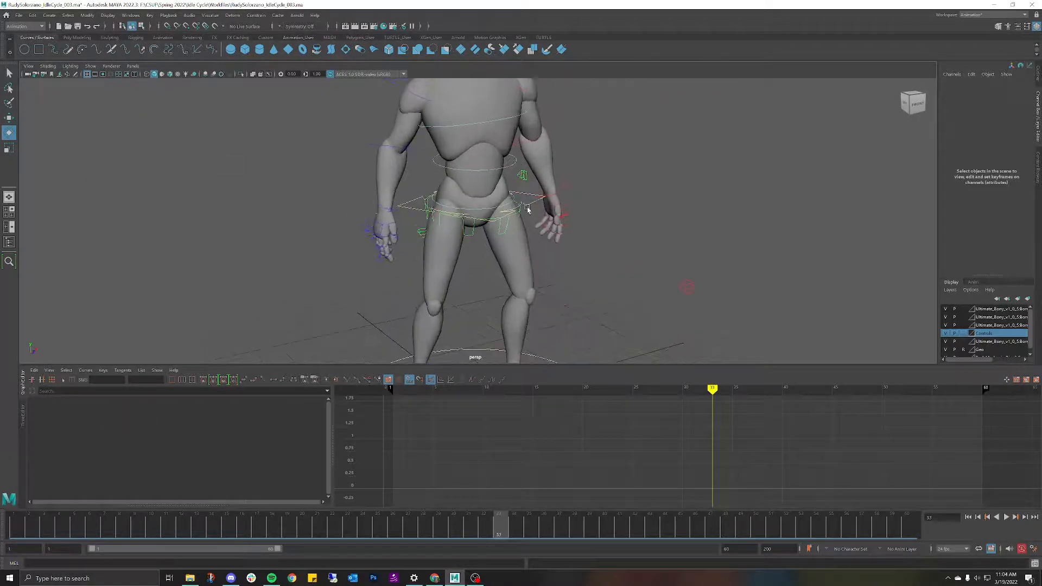
click(524, 207)
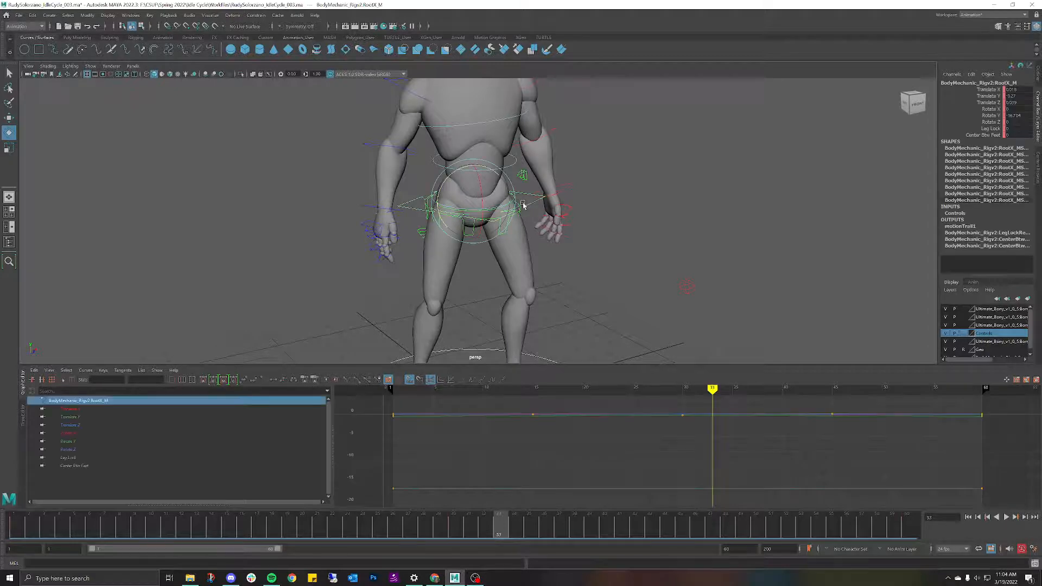
drag(495, 525, 455, 534)
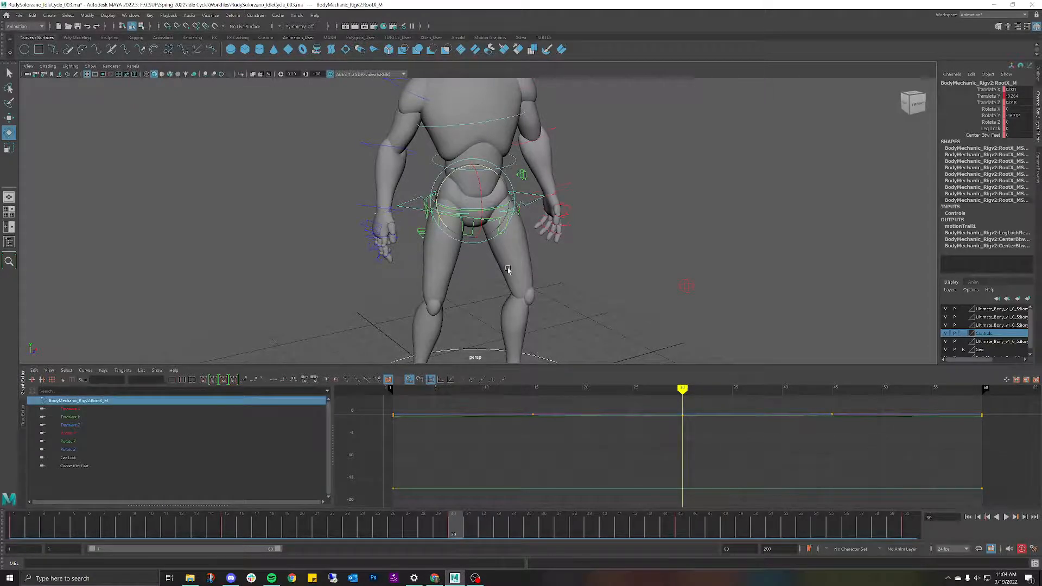
scroll(507, 270, down, 5)
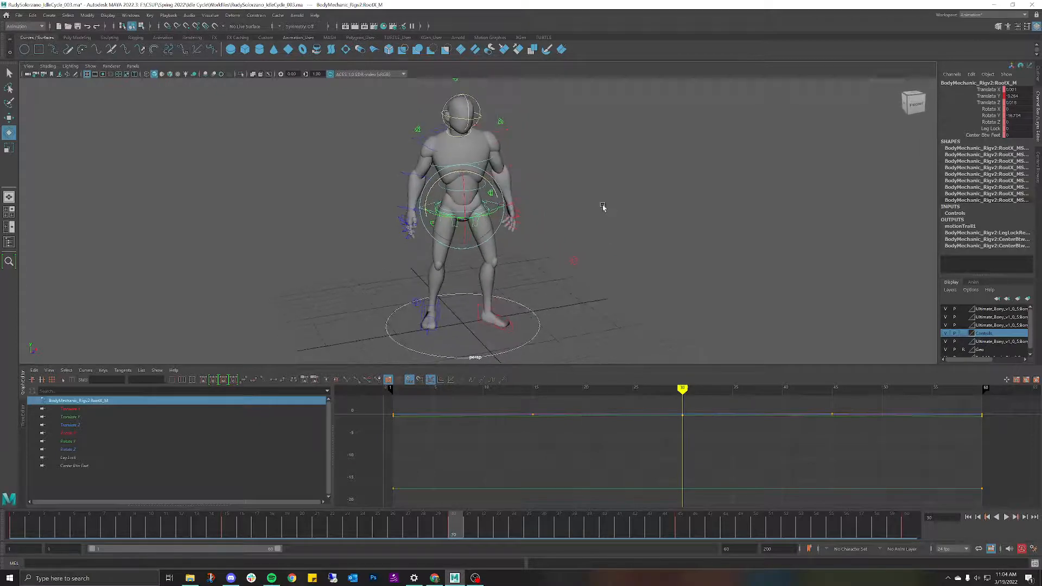
scroll(603, 207, down, 3)
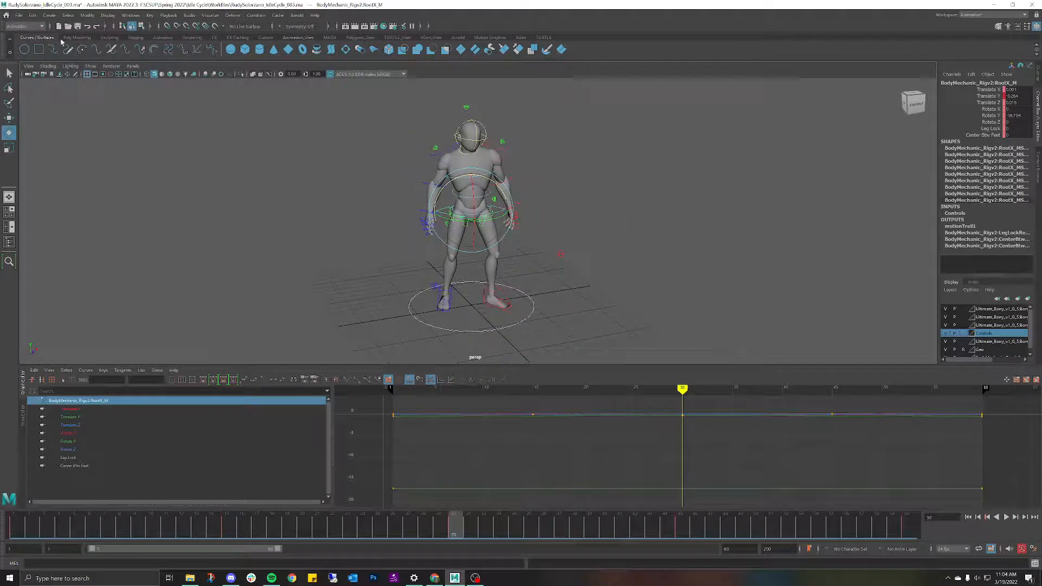
Save the scene as a new Maya ASCII file in the Workfiles folder, changing the IdleCycle version number to 004.
click(20, 15)
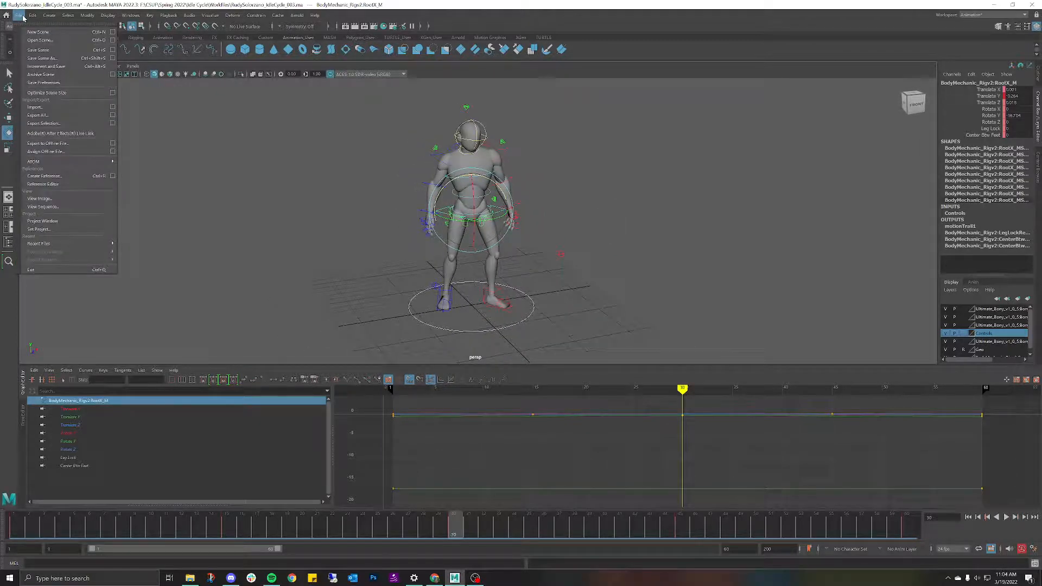
click(53, 59)
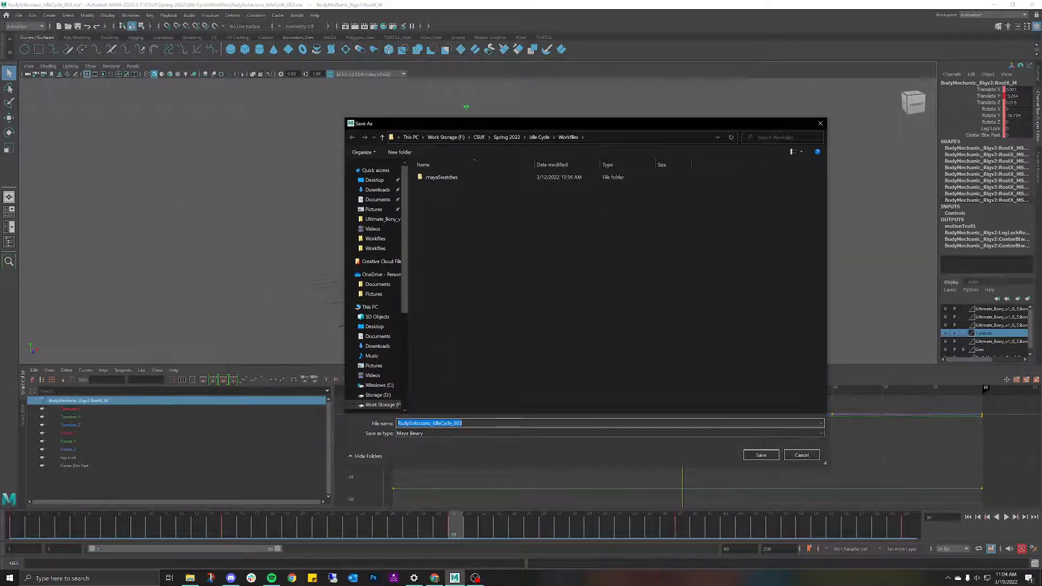
click(411, 434)
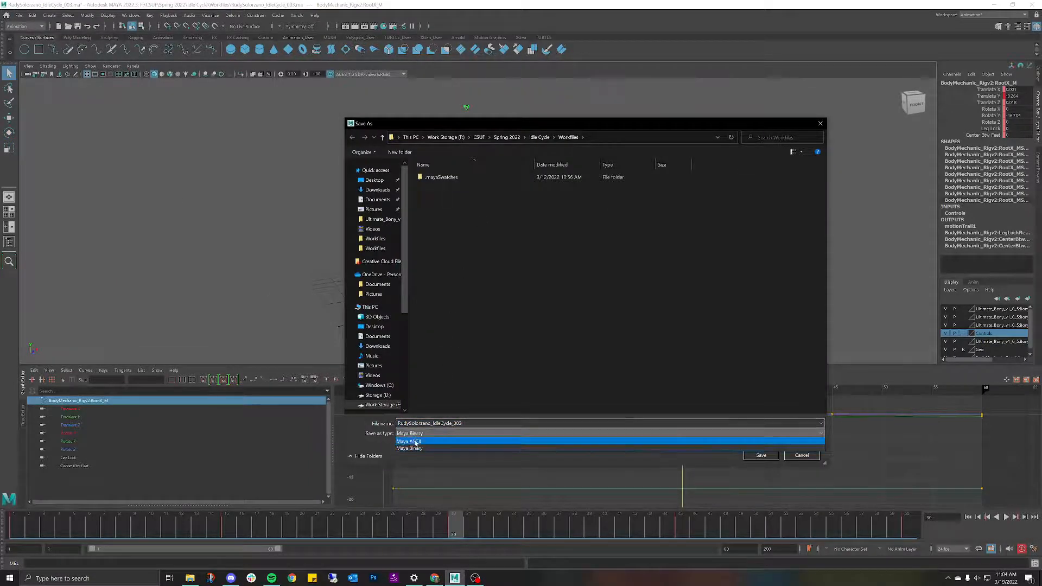
click(414, 441)
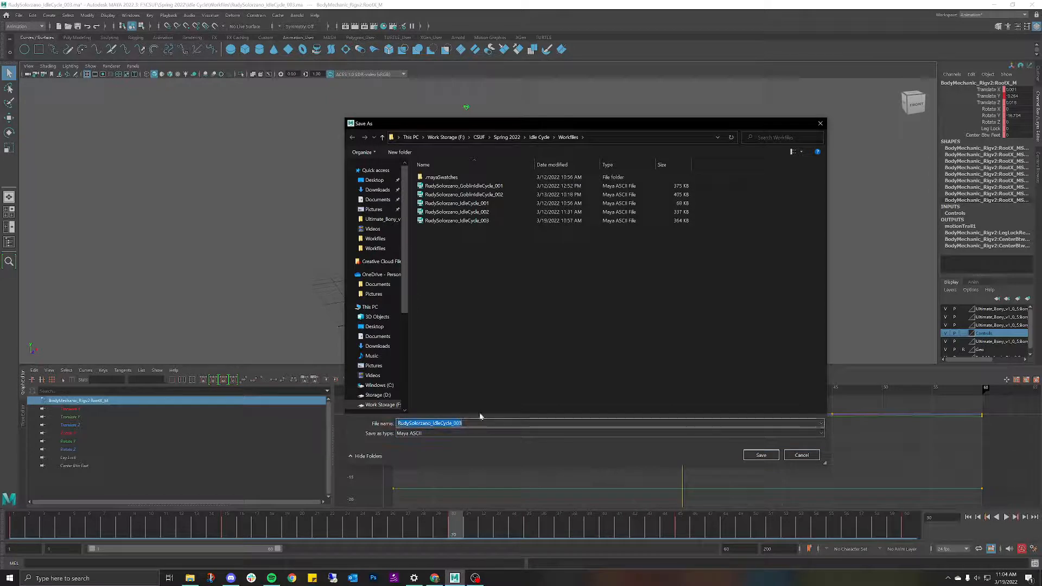
text(4)
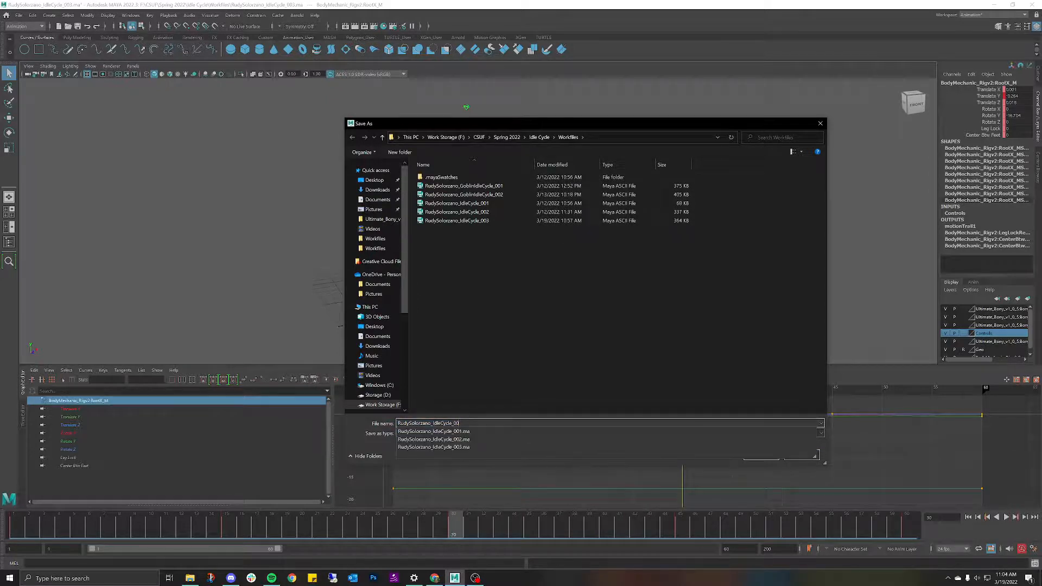
key(Return)
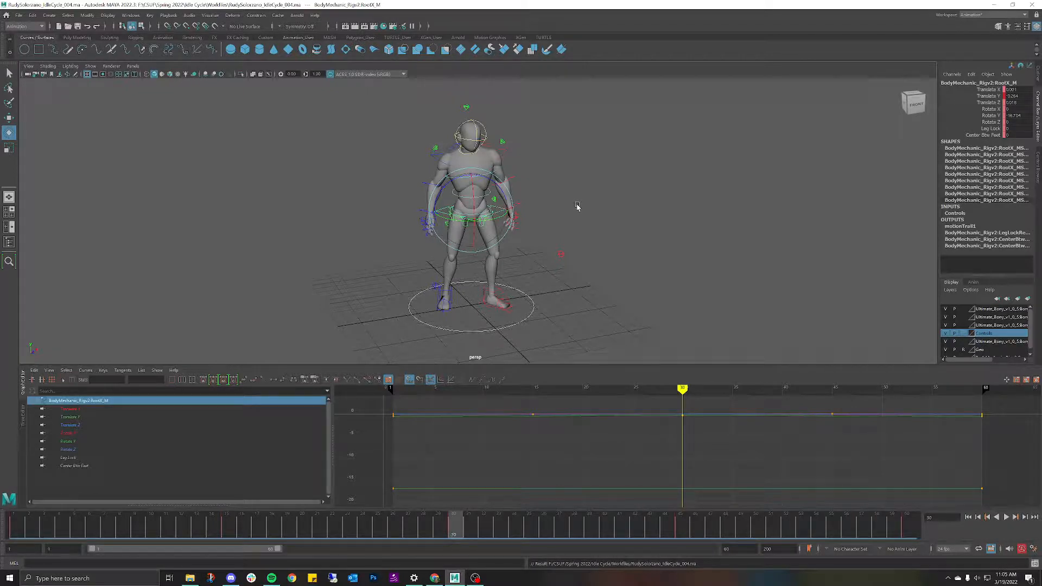
click(548, 187)
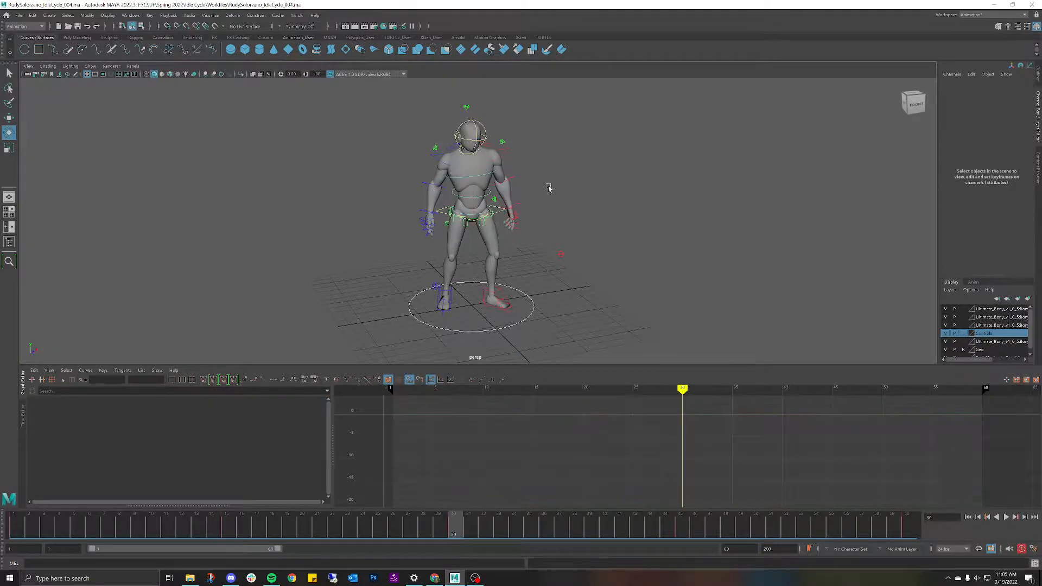
alt+drag(548, 187, 585, 160)
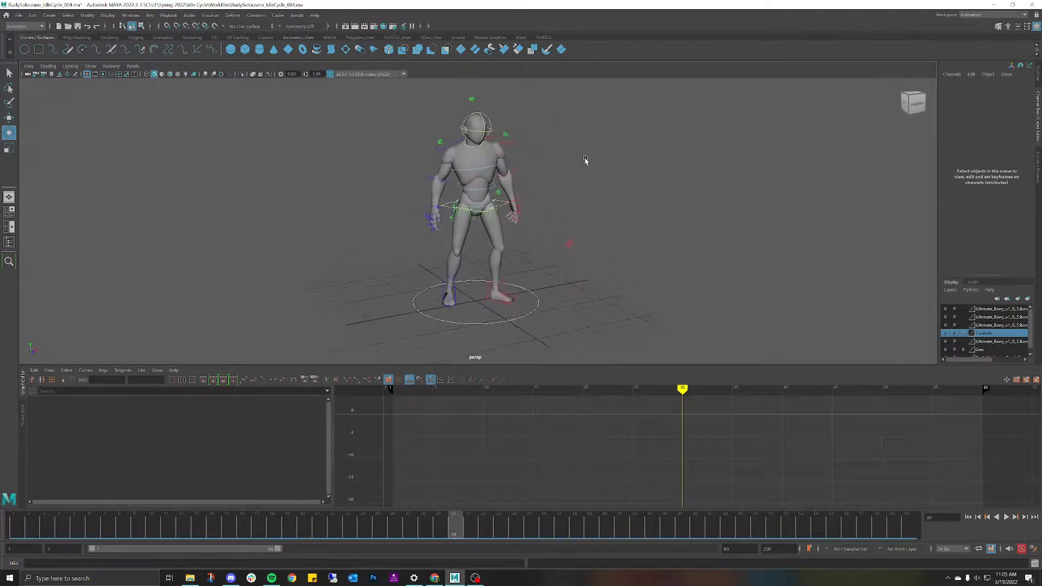